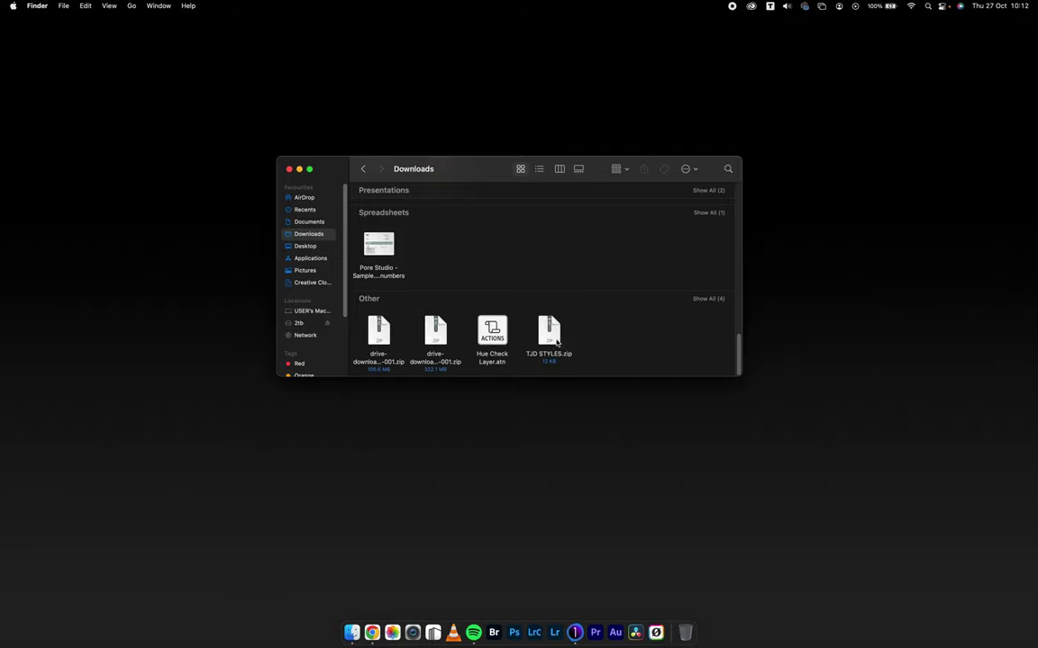
Extract TJD STYLES.zip in the Downloads folder and open the extracted TJD STYLES folder
{"action": "double_click", "coordinate": [551, 335]}
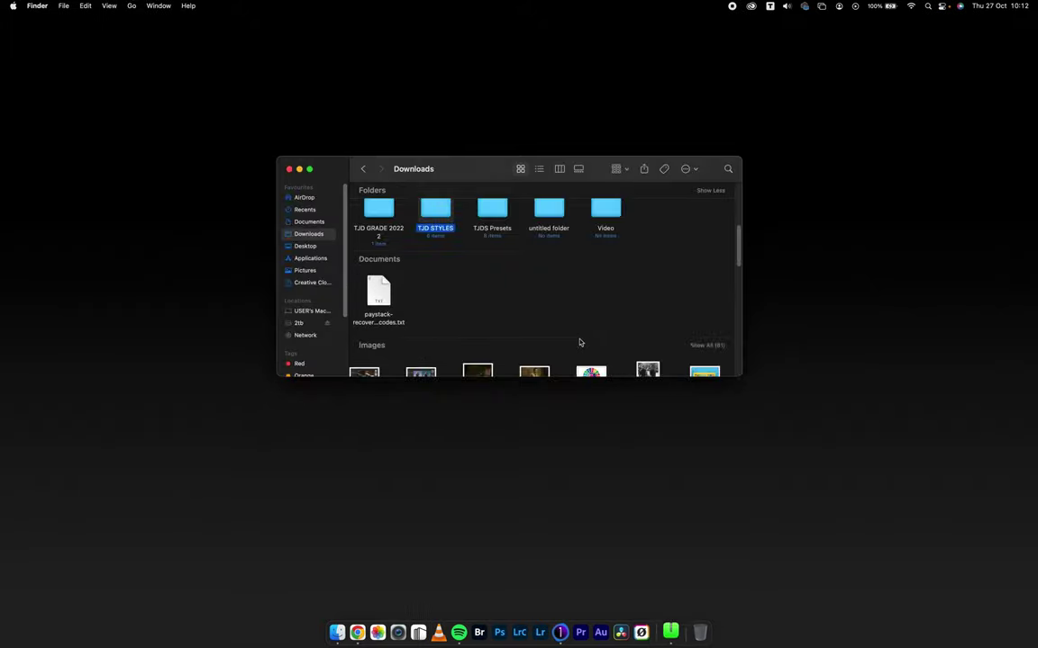
{"action": "double_click", "coordinate": [420, 214]}
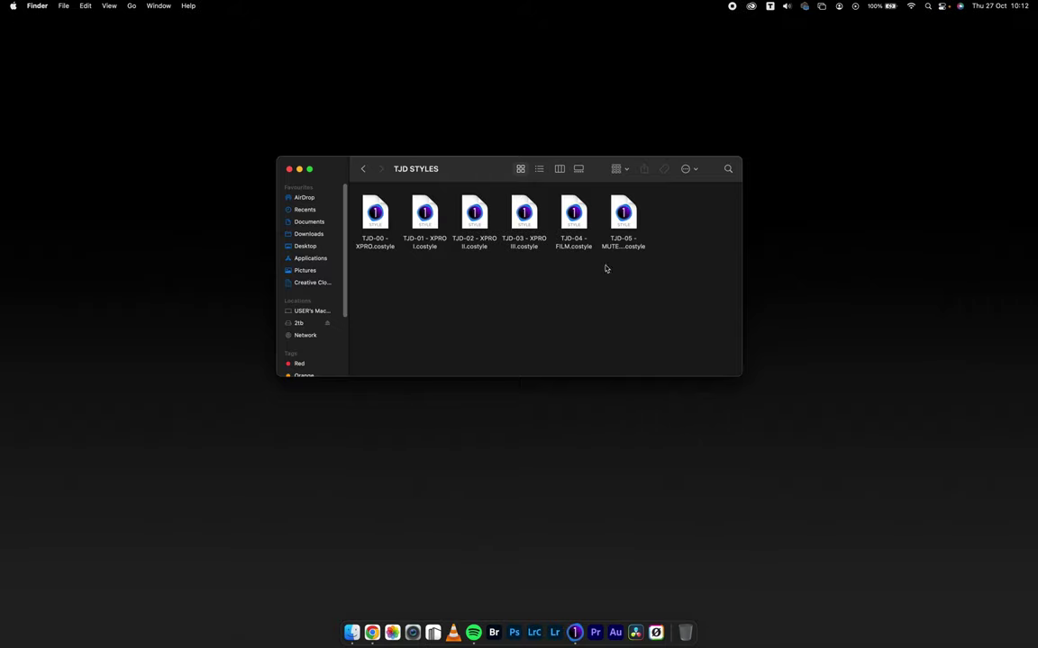
{"action": "left_click_drag", "start_coordinate": [672, 294], "coordinate": [378, 209]}
{"action": "right_click", "coordinate": [379, 211]}
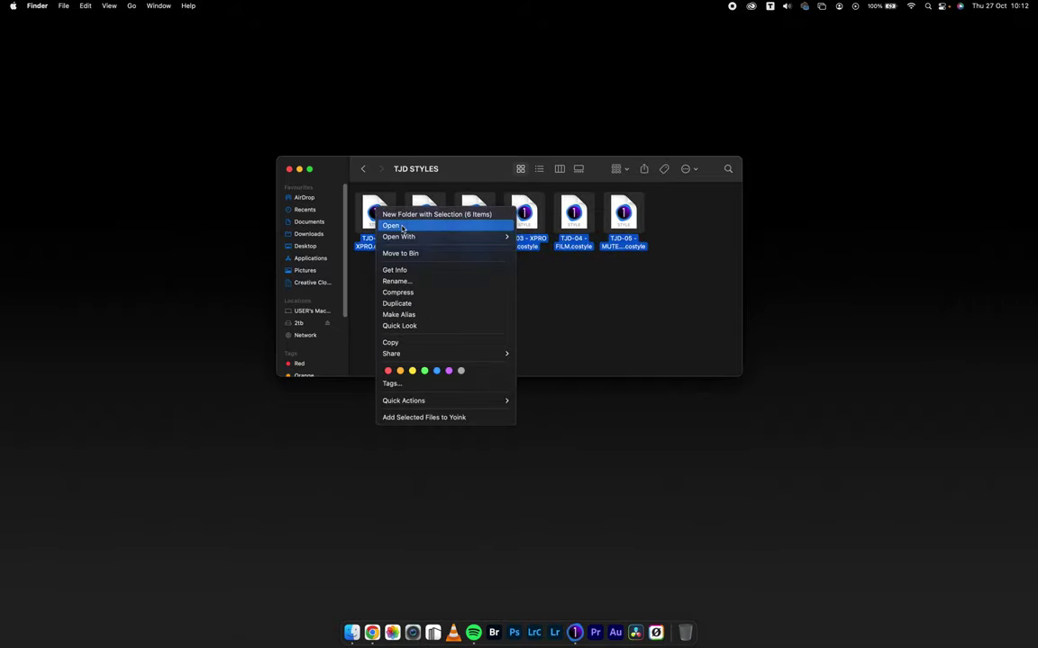
{"action": "left_click", "coordinate": [634, 324]}
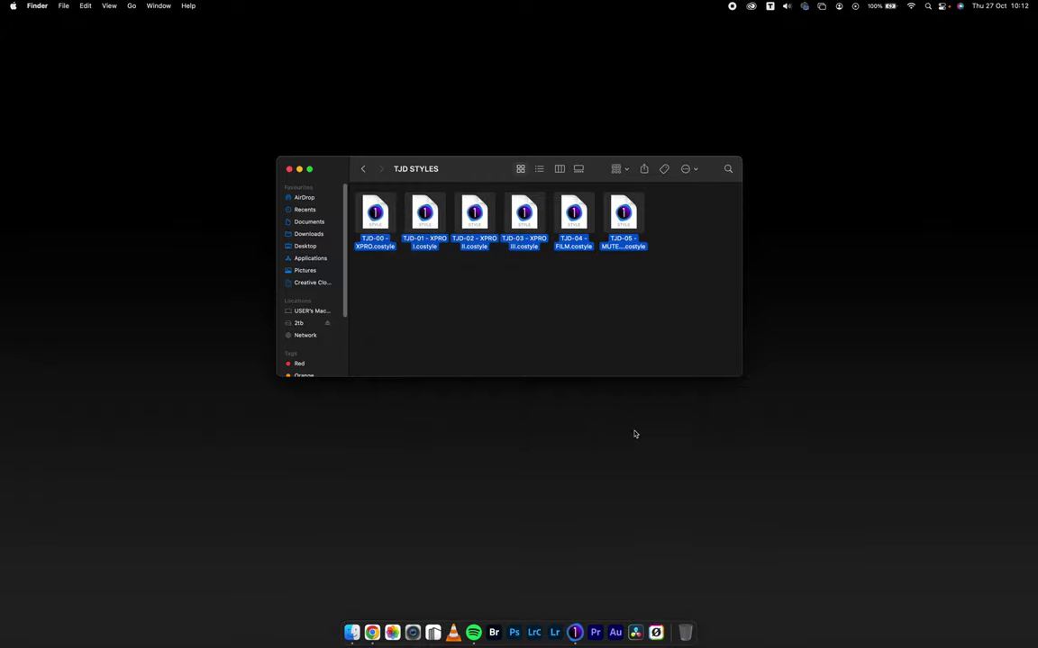
Switch to Capture One, import all six style files from the TJD STYLES folder in Downloads, and list the custom styles
{"action": "left_click", "coordinate": [575, 626]}
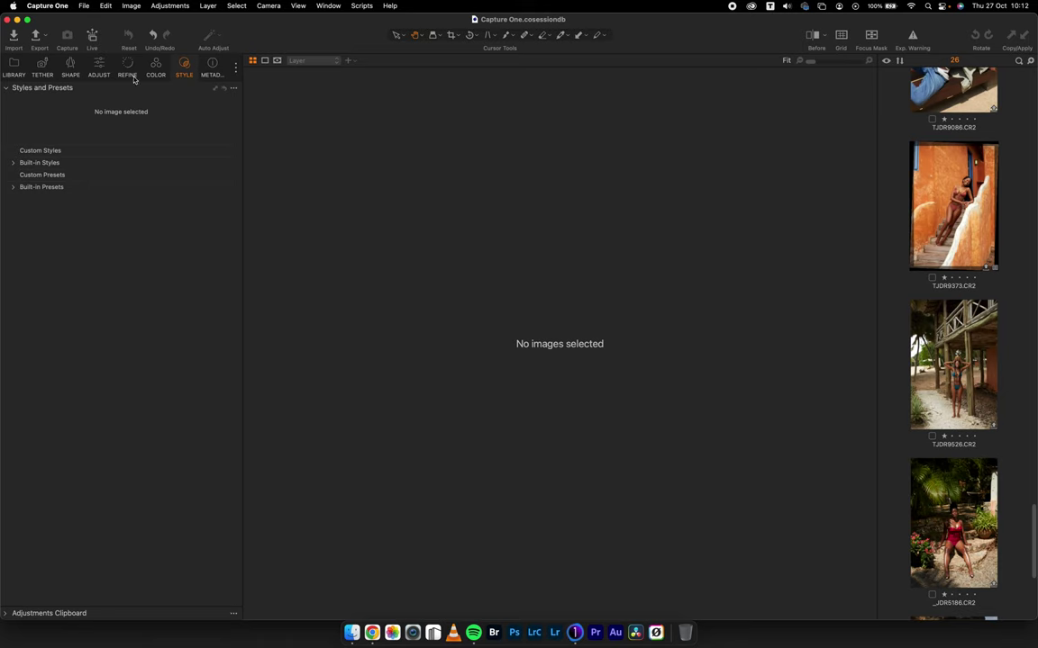
{"action": "left_click", "coordinate": [232, 91]}
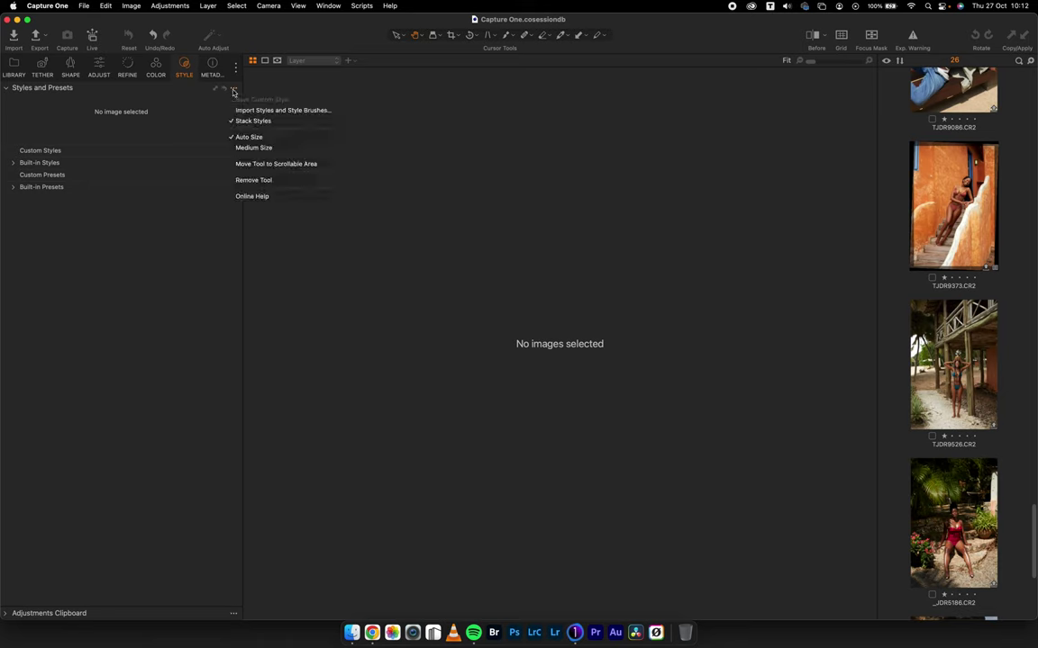
{"action": "left_click", "coordinate": [257, 110]}
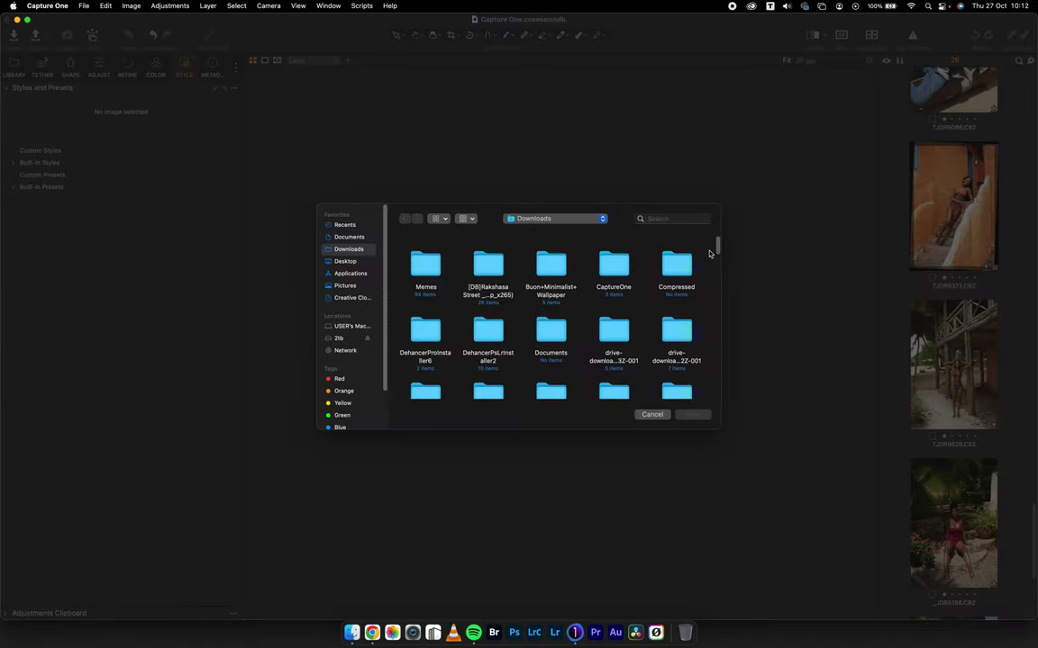
{"action": "scroll", "coordinate": [709, 254], "scroll_direction": "down", "scroll_amount": 5}
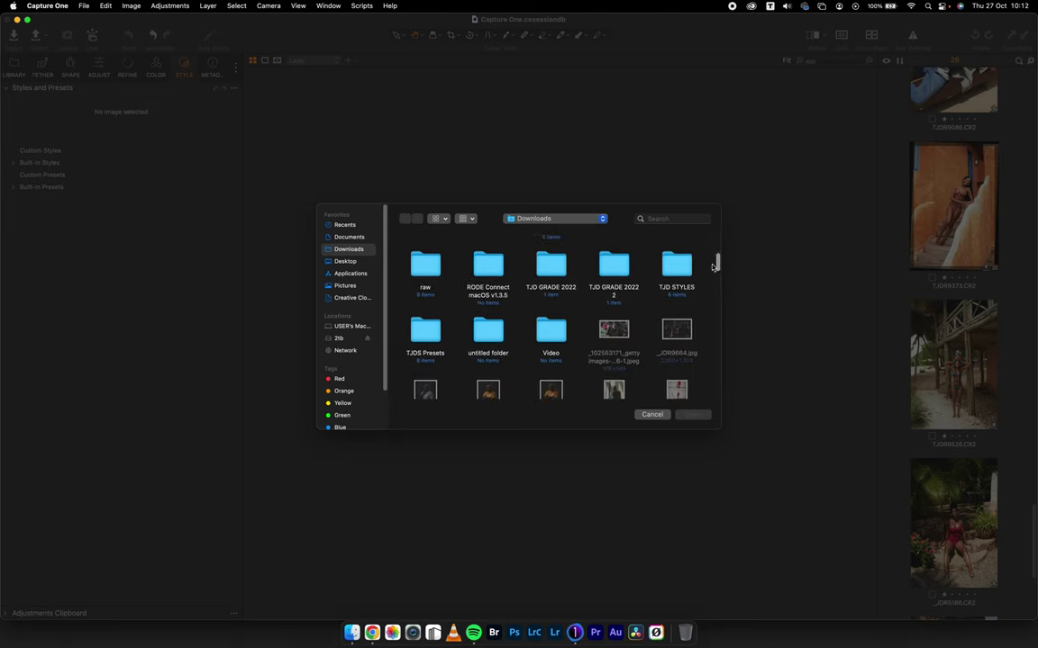
{"action": "double_click", "coordinate": [677, 263]}
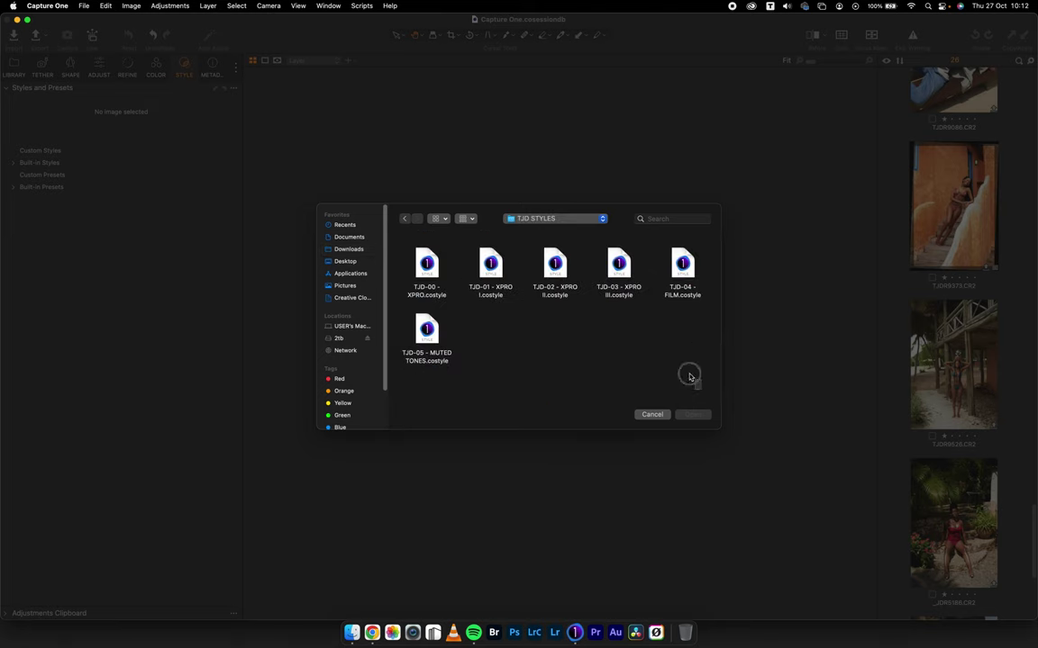
{"action": "left_click_drag", "start_coordinate": [631, 352], "coordinate": [356, 213]}
{"action": "left_click", "coordinate": [702, 414]}
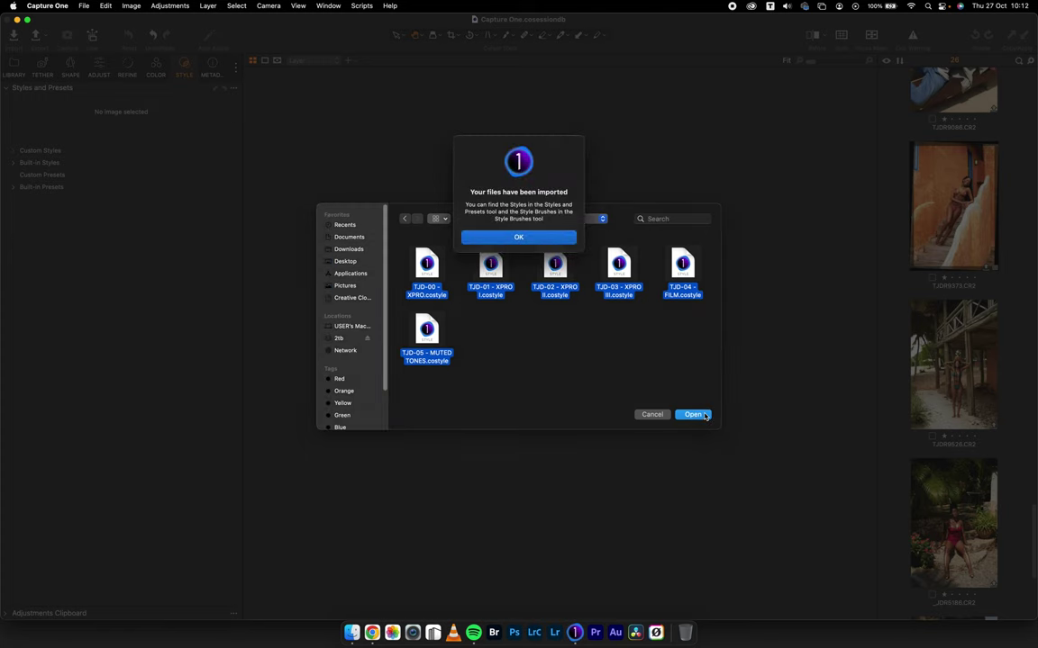
{"action": "left_click", "coordinate": [523, 237]}
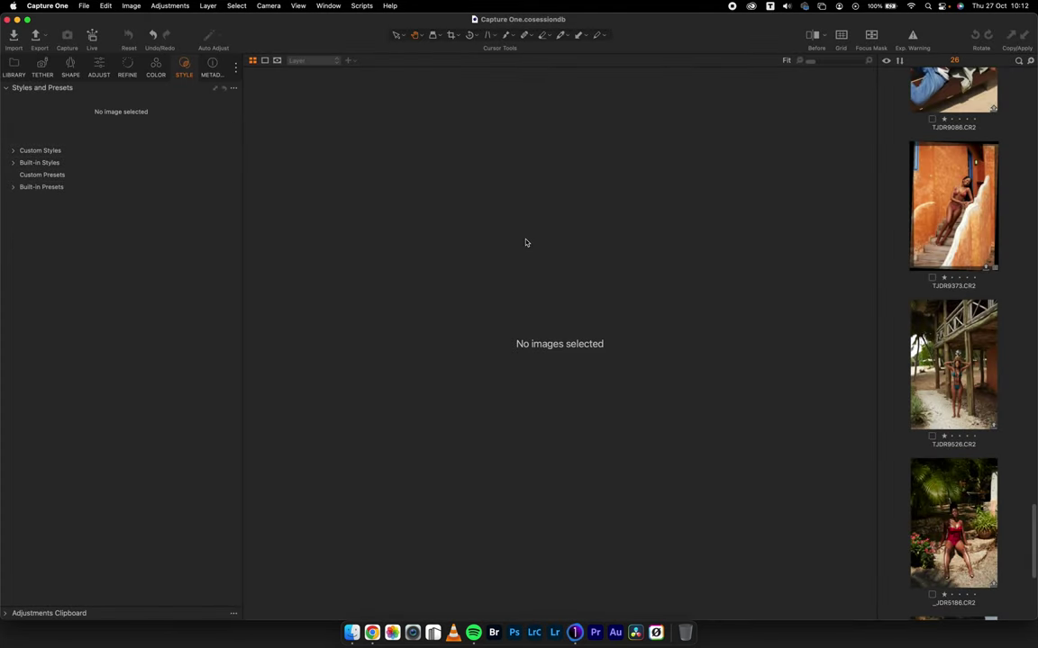
{"action": "left_click", "coordinate": [13, 152]}
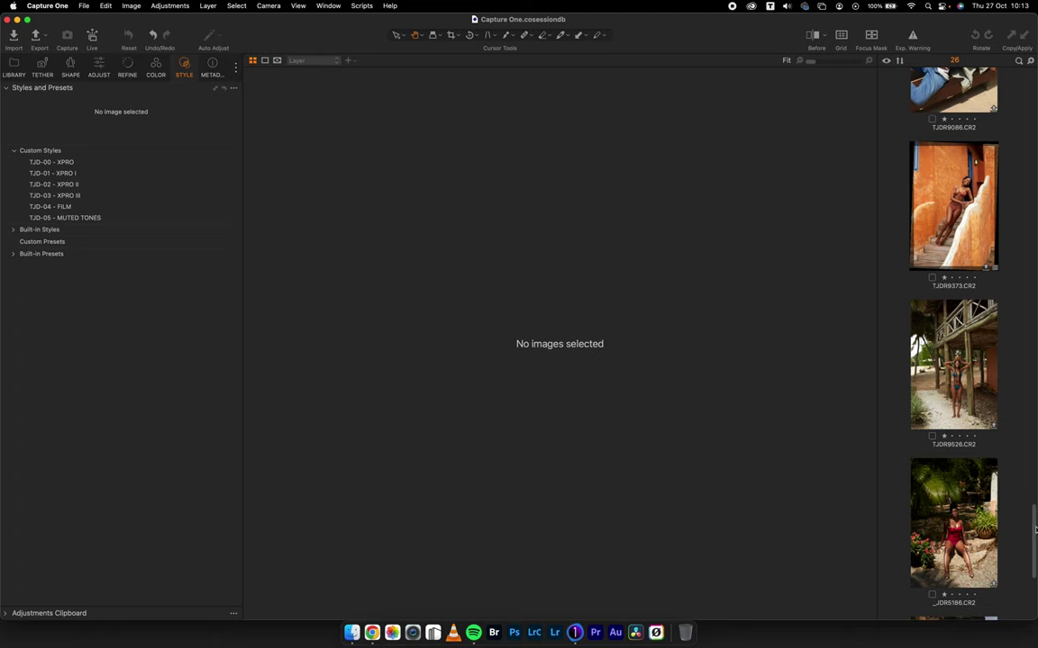
Open the first photo, IMG_9672.CR2, and review its camera metadata and layers
{"action": "left_click_drag", "start_coordinate": [1034, 530], "coordinate": [1018, 104]}
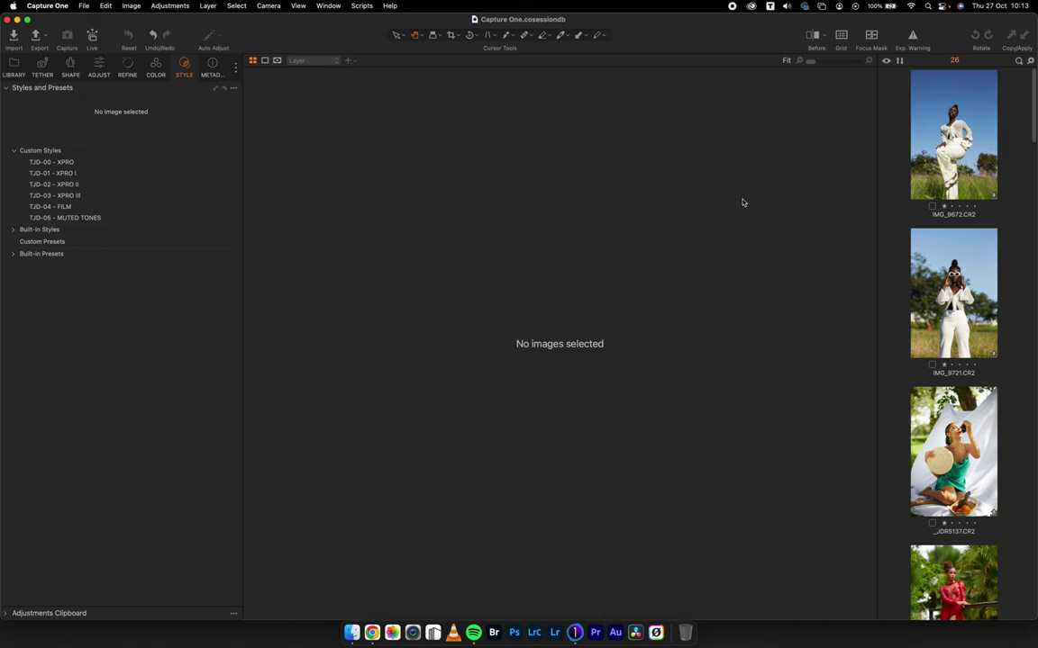
{"action": "left_click", "coordinate": [897, 164]}
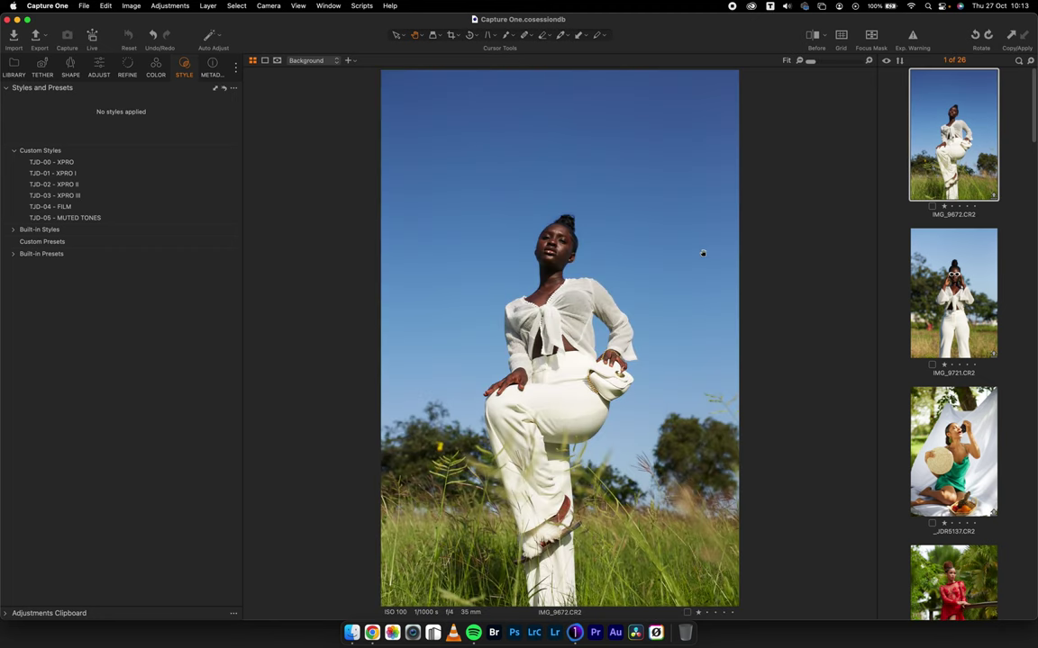
{"action": "left_click", "coordinate": [211, 66]}
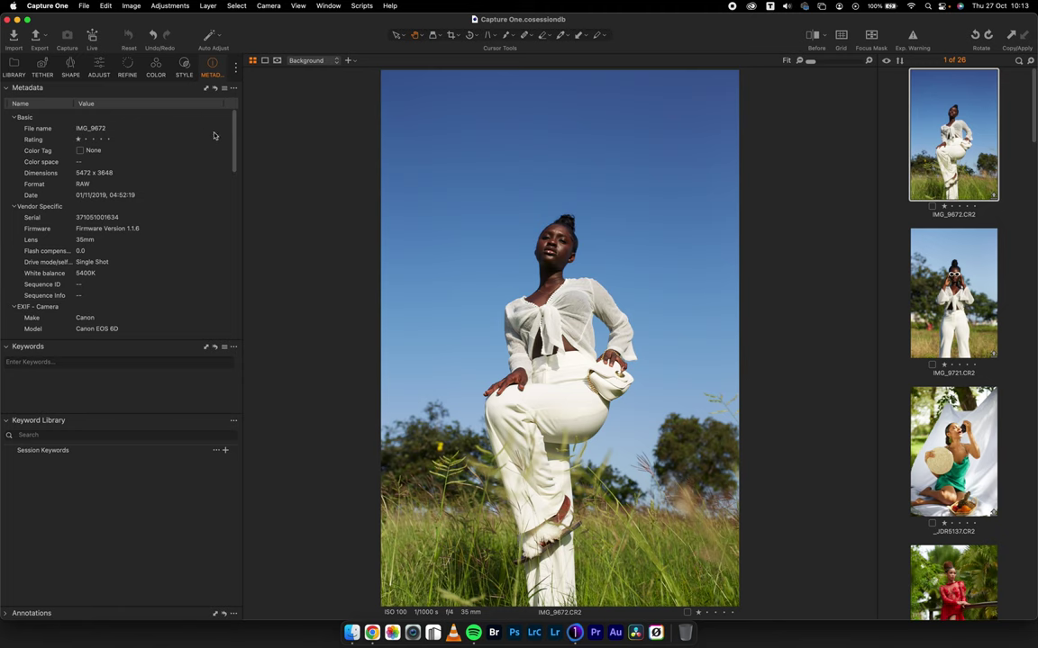
{"action": "scroll", "coordinate": [233, 164], "scroll_direction": "down", "scroll_amount": 3}
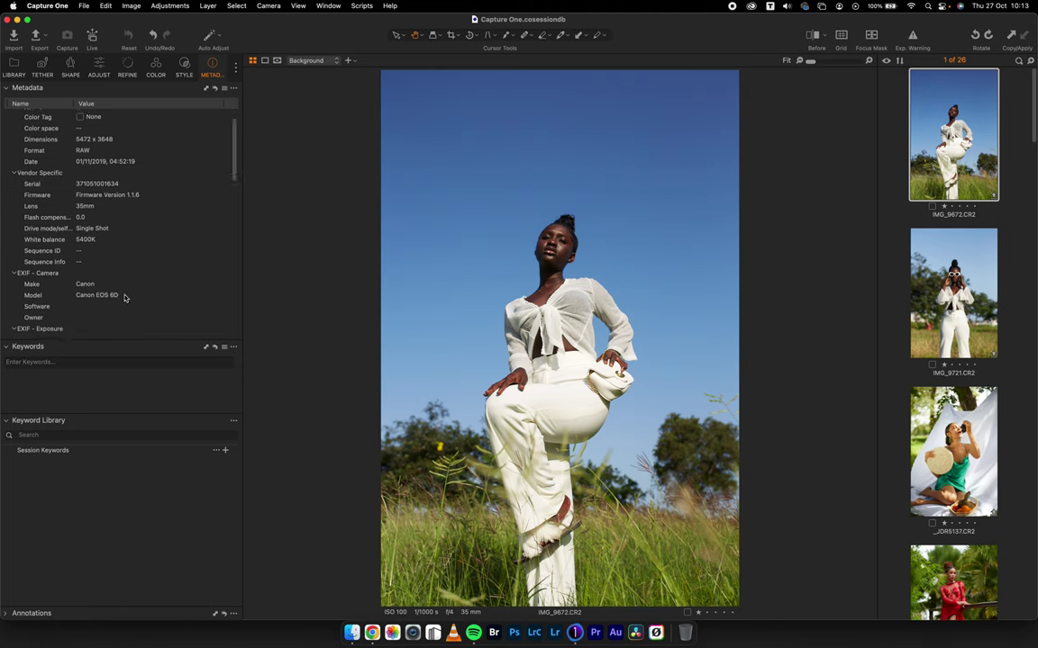
{"action": "left_click", "coordinate": [182, 70]}
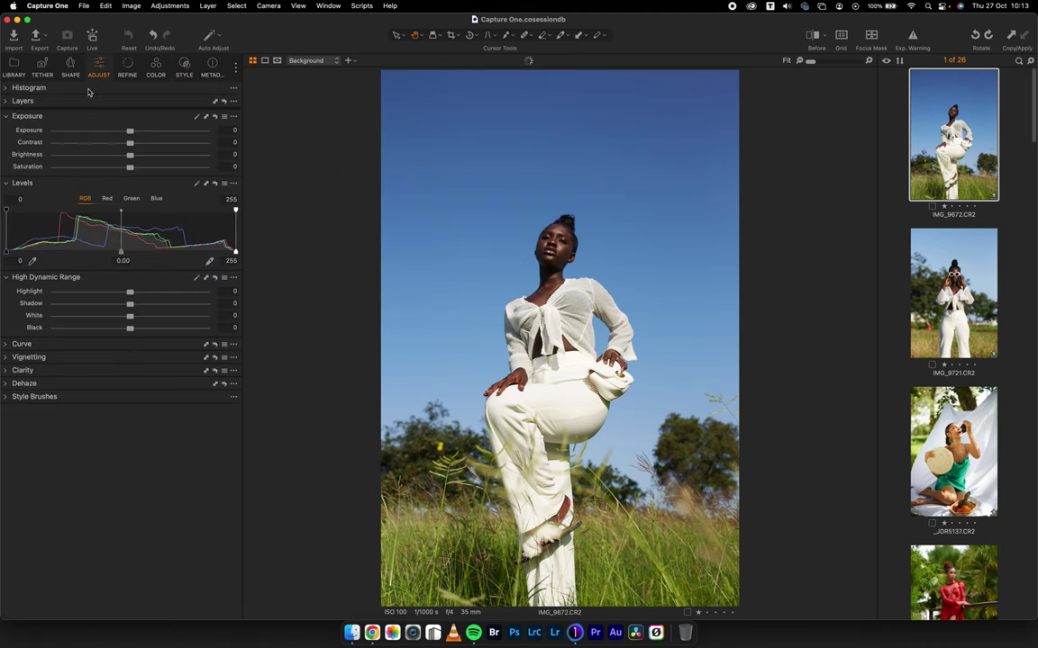
{"action": "left_click", "coordinate": [14, 99]}
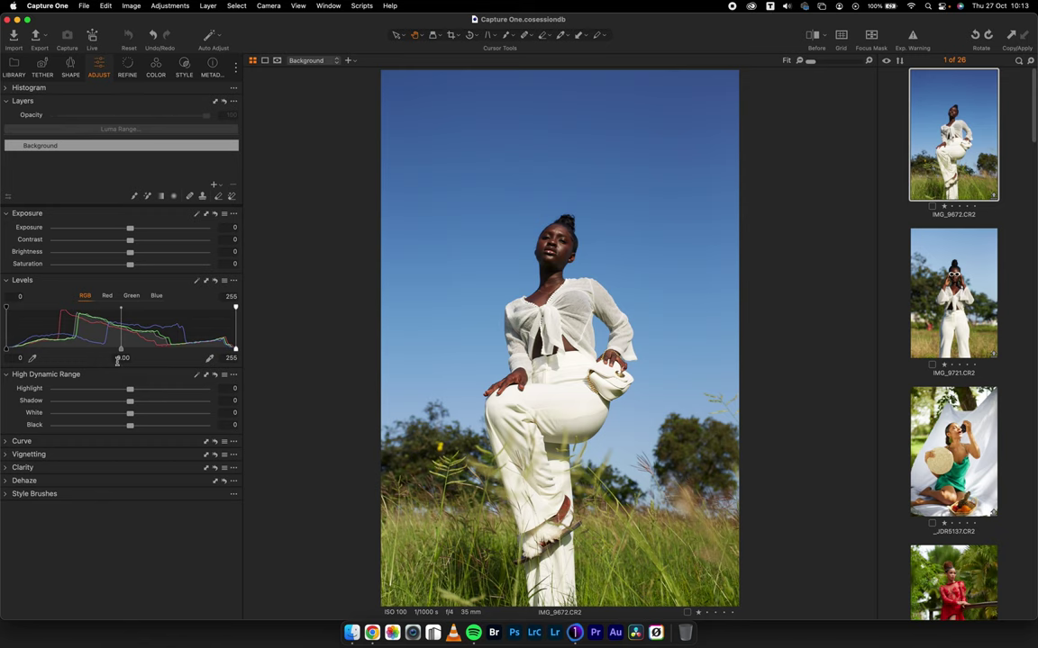
Apply the TJD-01 - XPRO I style directly to the photo, inspect its adjustments, and reset the photo
{"action": "left_click", "coordinate": [185, 67]}
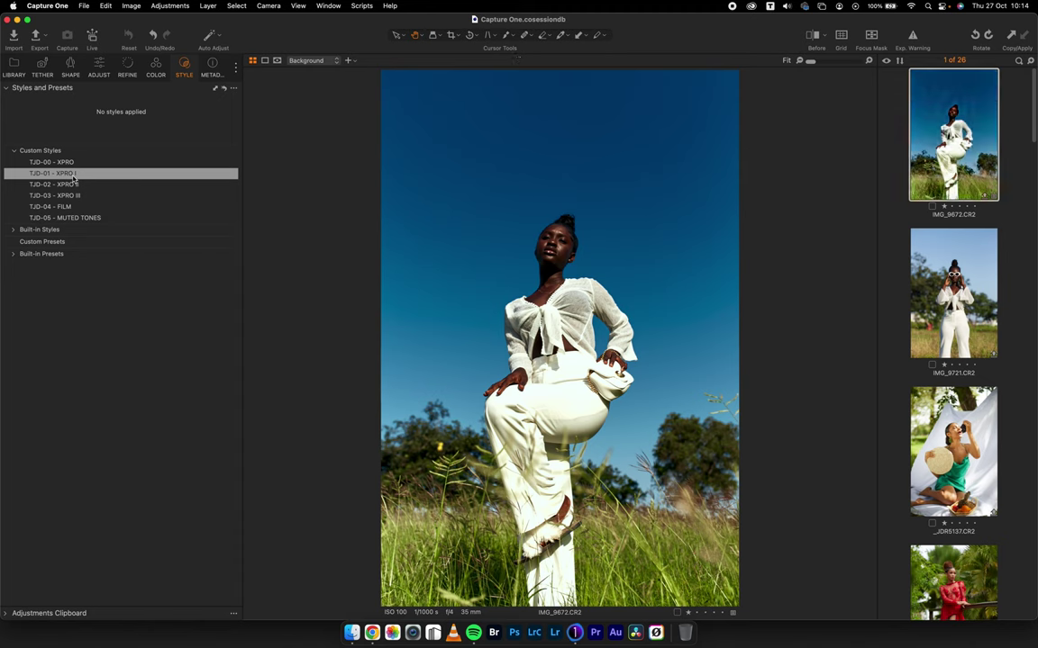
{"action": "left_click", "coordinate": [74, 176]}
{"action": "left_click", "coordinate": [100, 64]}
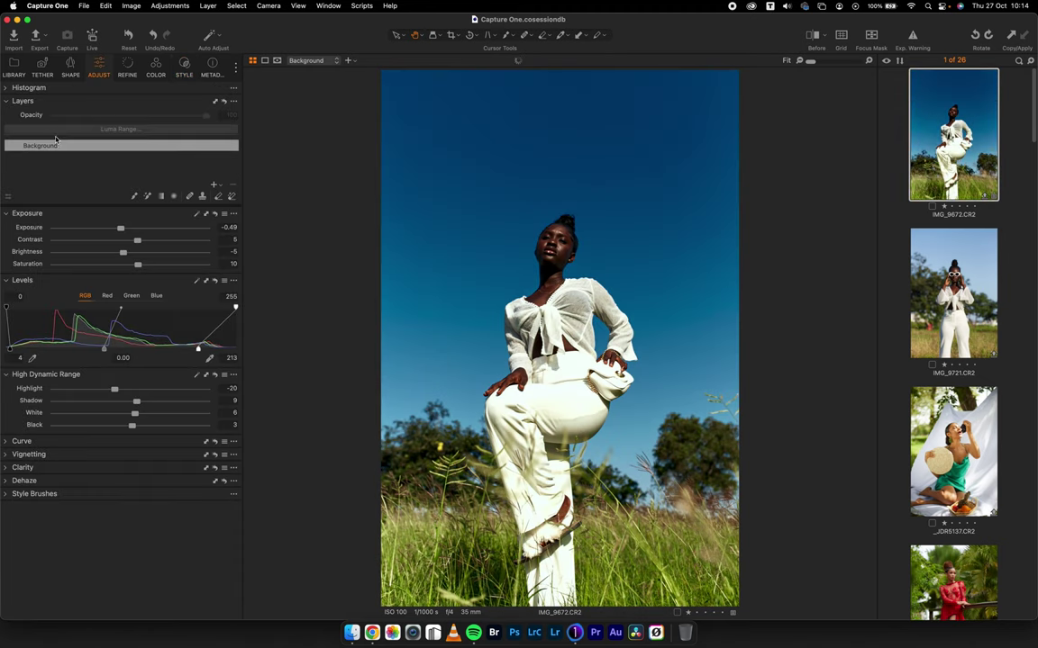
{"action": "left_click", "coordinate": [25, 282]}
{"action": "left_click", "coordinate": [20, 213]}
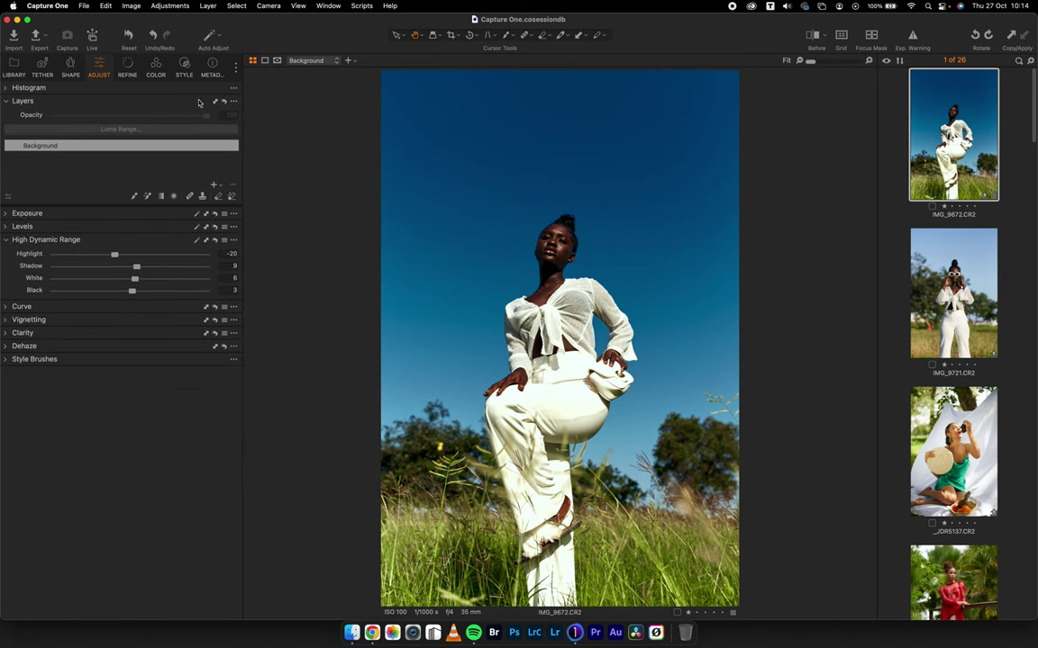
{"action": "left_click", "coordinate": [130, 36]}
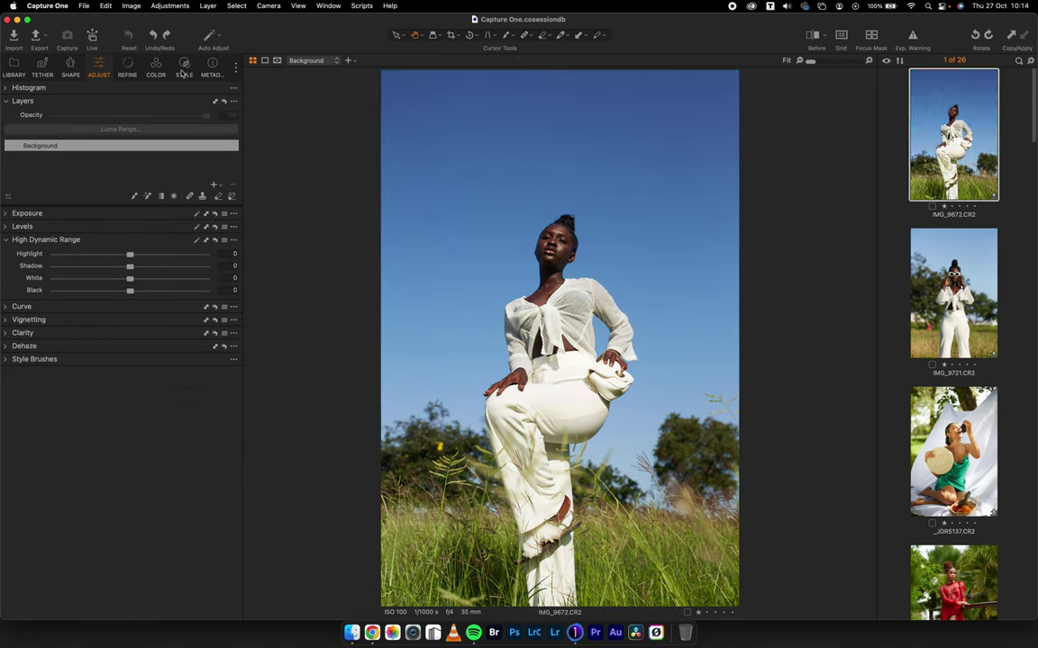
Apply the TJD-01 - XPRO I style to a new layer, accepting partial application
{"action": "left_click", "coordinate": [185, 66]}
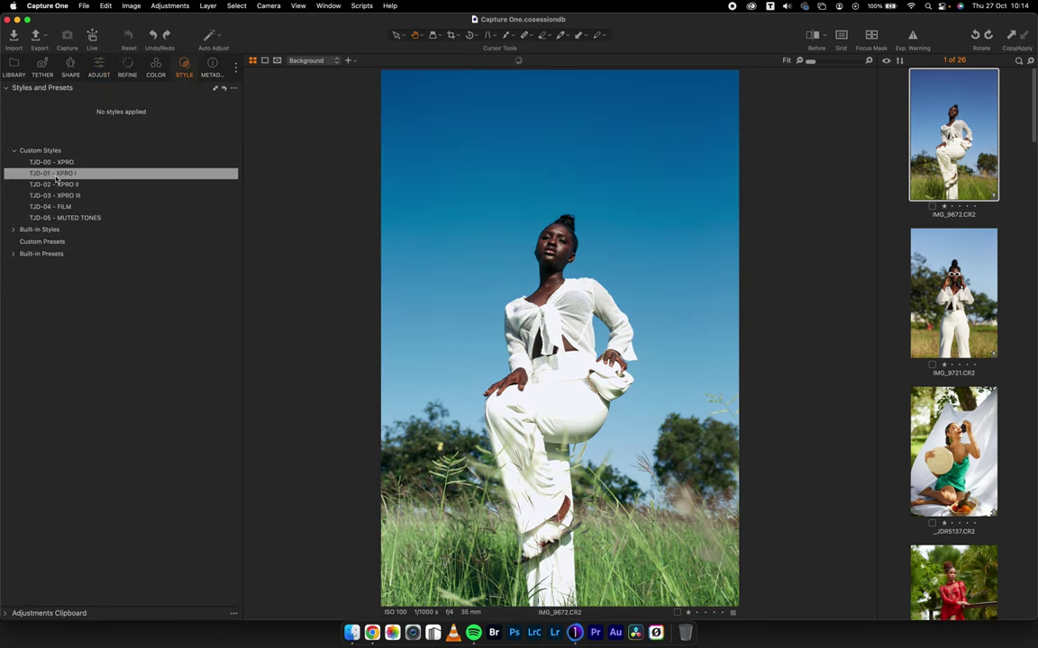
{"action": "right_click", "coordinate": [56, 179]}
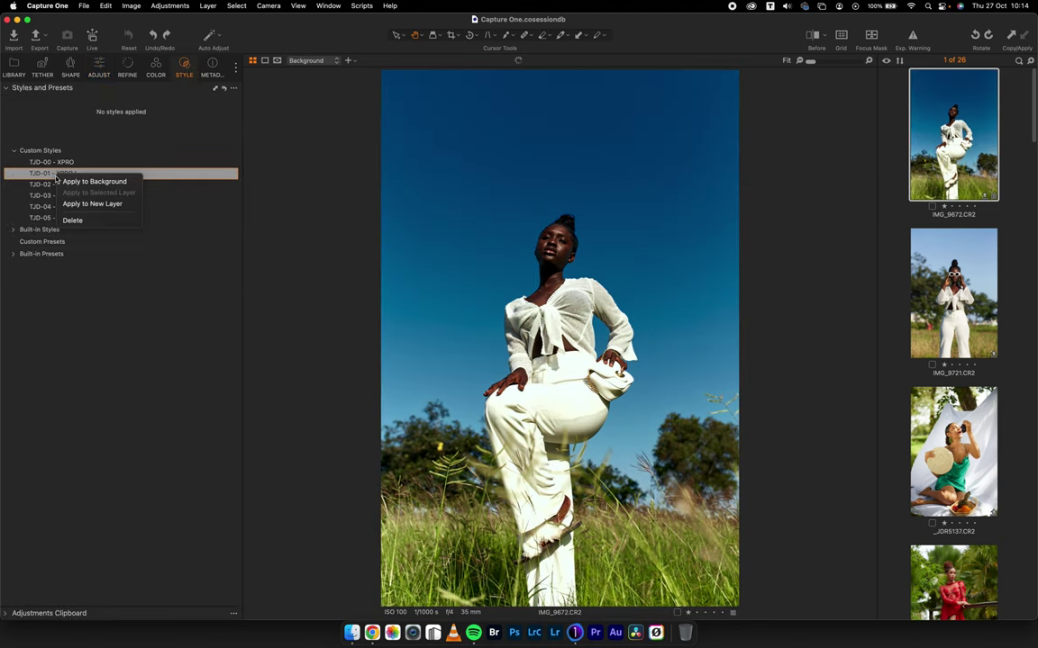
{"action": "left_click", "coordinate": [108, 206]}
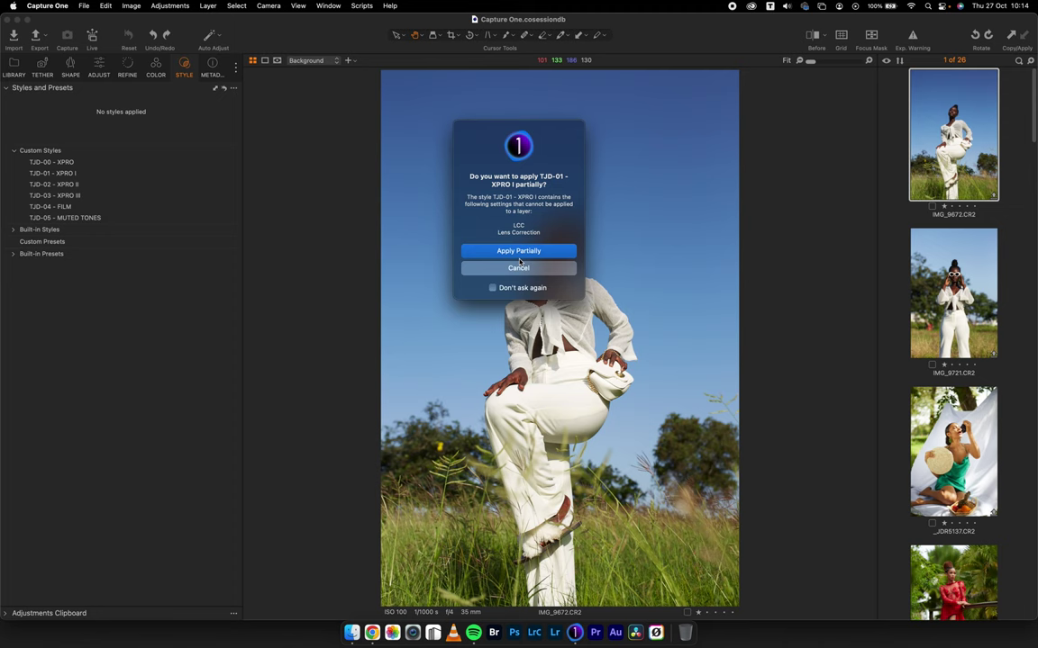
{"action": "left_click", "coordinate": [520, 253]}
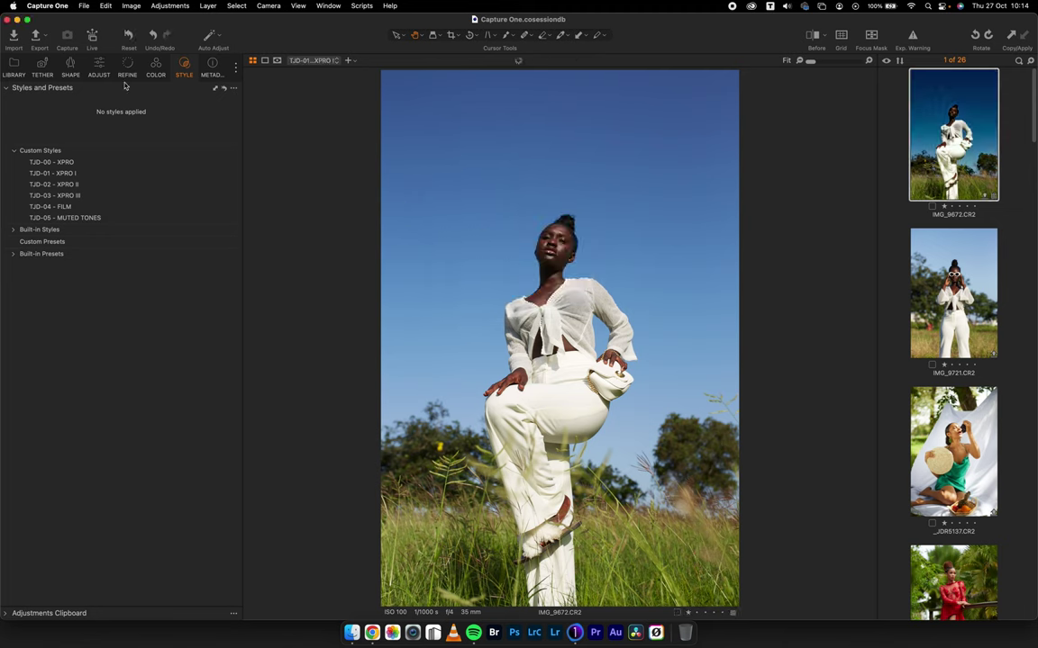
Set the opacity of the TJD-01 - XPRO I layer to 50
{"action": "left_click", "coordinate": [100, 69]}
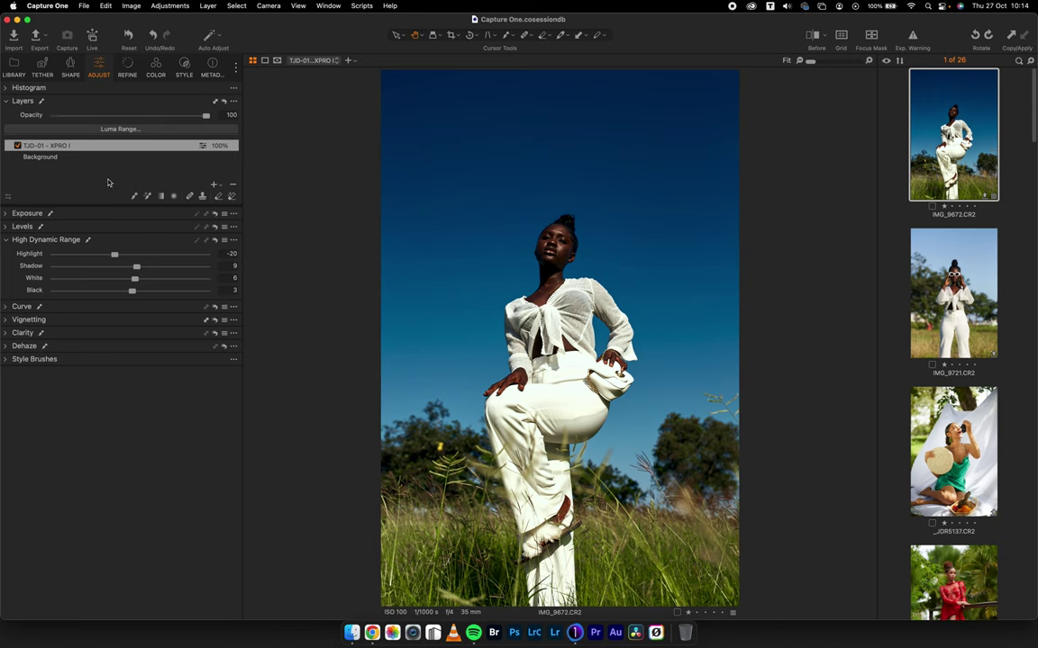
{"action": "left_click", "coordinate": [9, 238]}
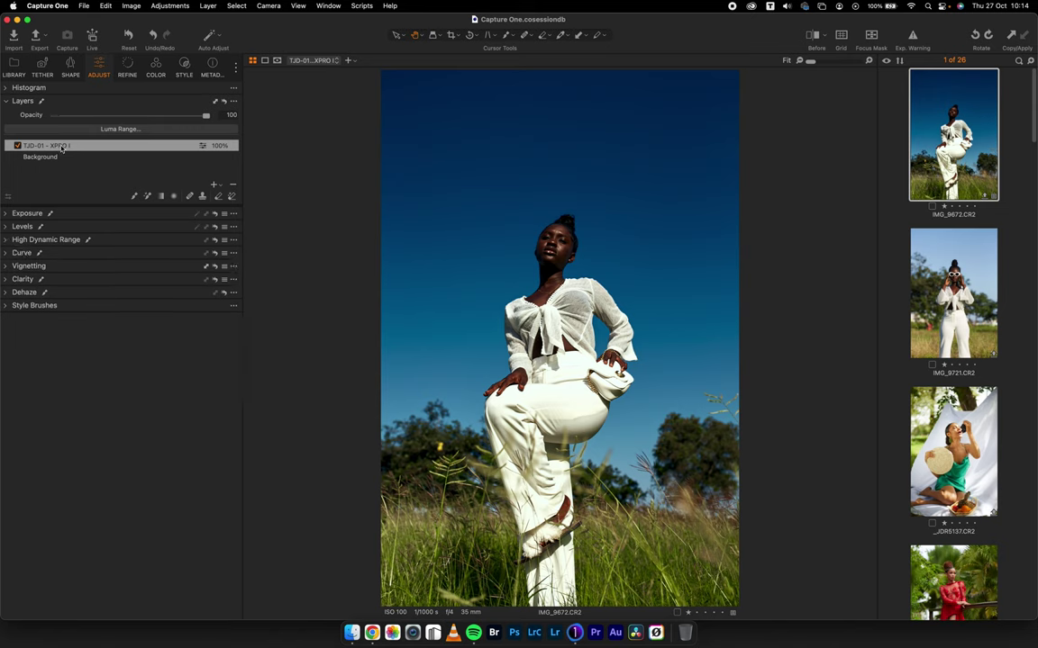
{"action": "left_click_drag", "start_coordinate": [184, 116], "coordinate": [128, 117]}
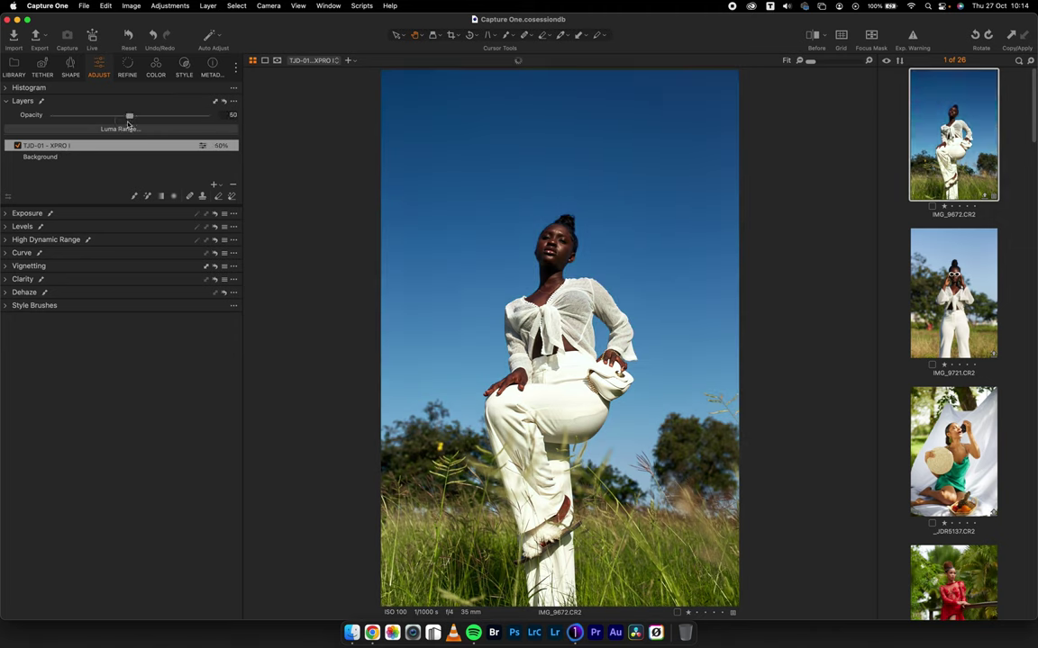
Toggle the TJD-01 - XPRO I layer off and on to compare the photo with and without the style
{"action": "left_click", "coordinate": [17, 146]}
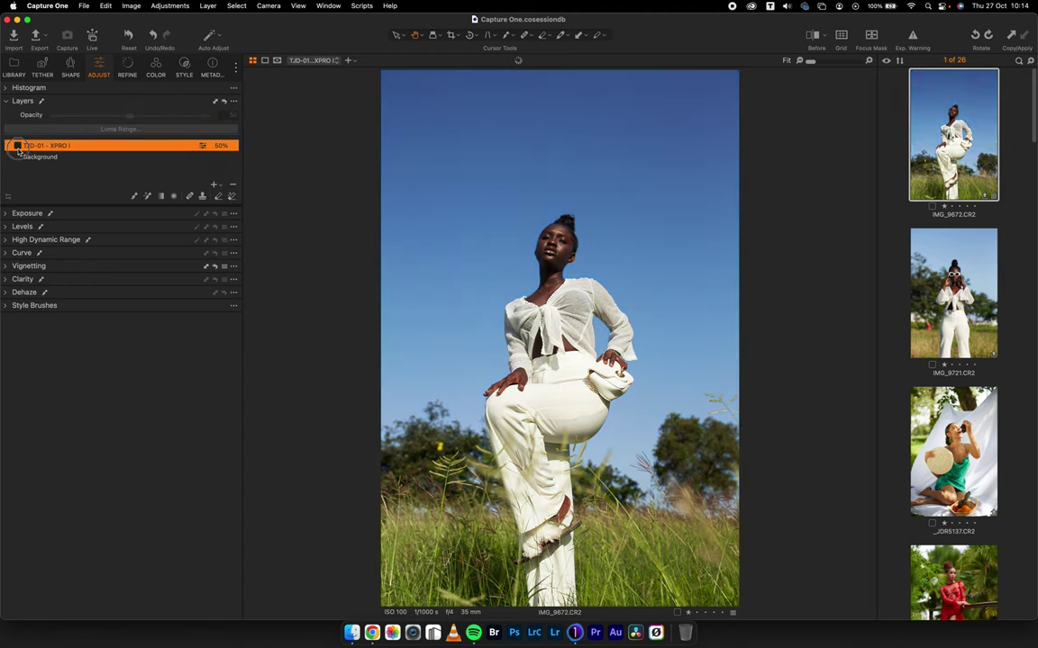
{"action": "left_click", "coordinate": [17, 146]}
{"action": "left_click", "coordinate": [17, 146]}
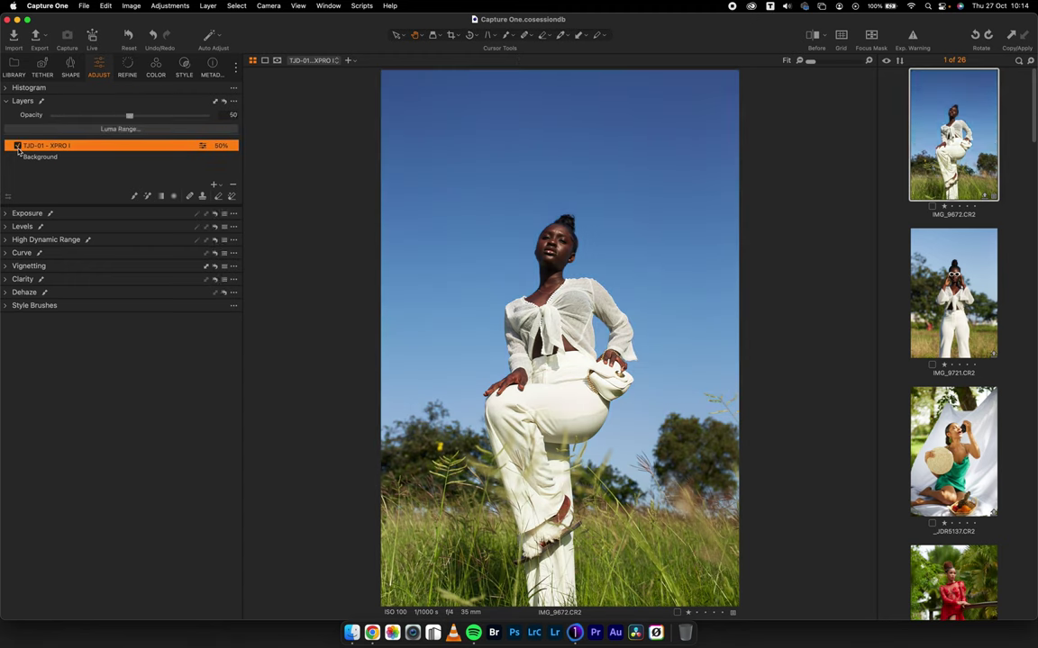
{"action": "left_click", "coordinate": [17, 146]}
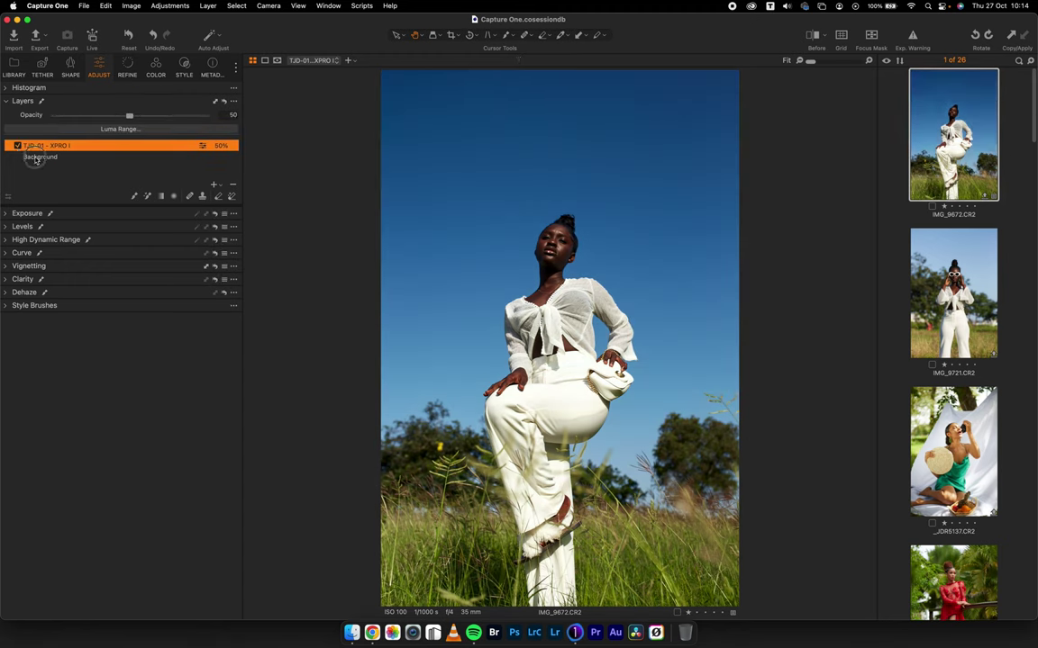
Select the Background layer and show its Exposure and High Dynamic Range adjustments
{"action": "left_click", "coordinate": [36, 158]}
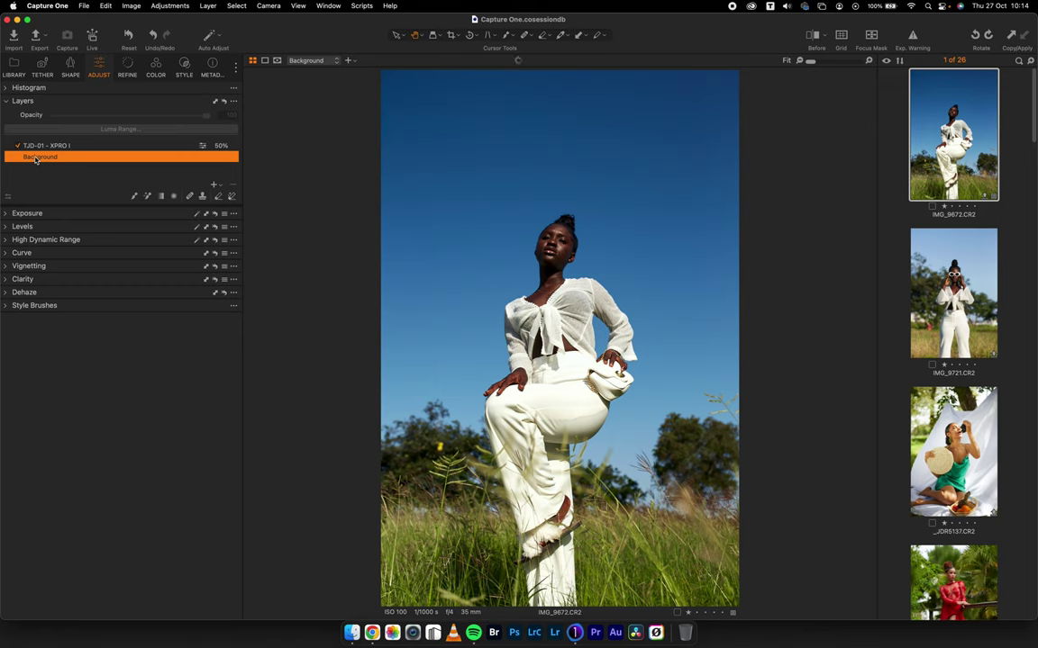
{"action": "left_click", "coordinate": [34, 214]}
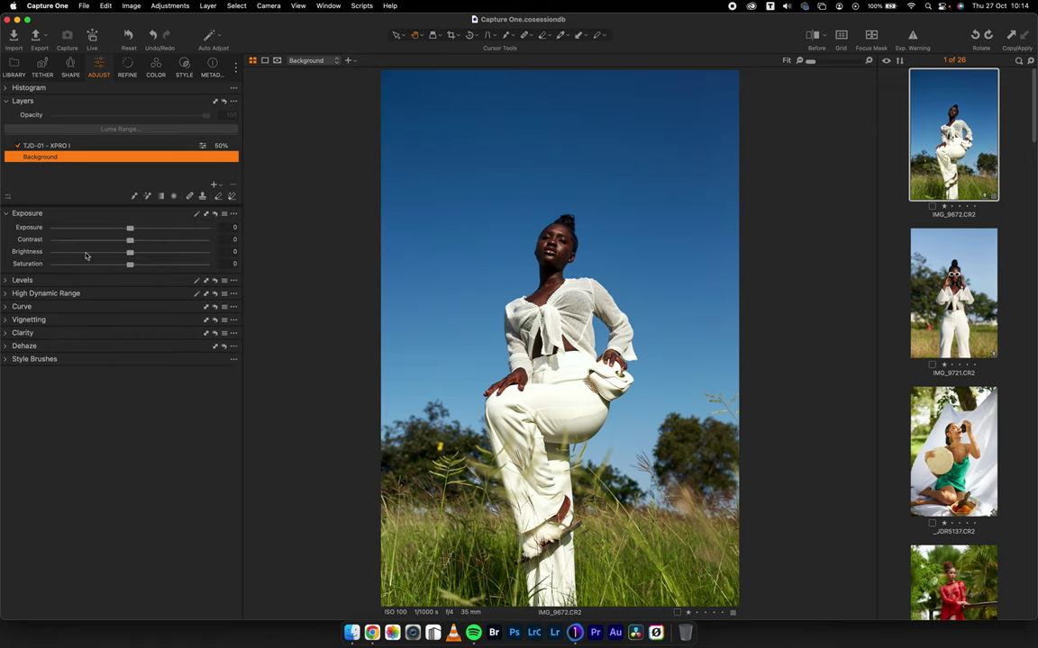
{"action": "left_click", "coordinate": [21, 294]}
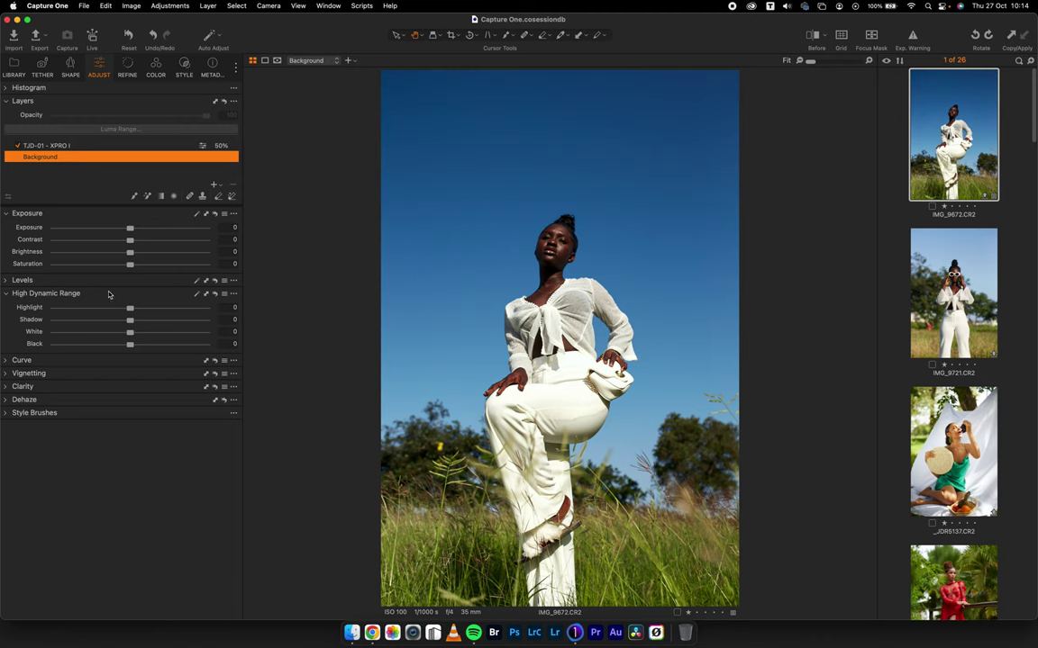
Set the Background layer's Highlight to -46 and the TJD-01 - XPRO I layer's opacity to 75
{"action": "left_click_drag", "start_coordinate": [130, 308], "coordinate": [97, 311]}
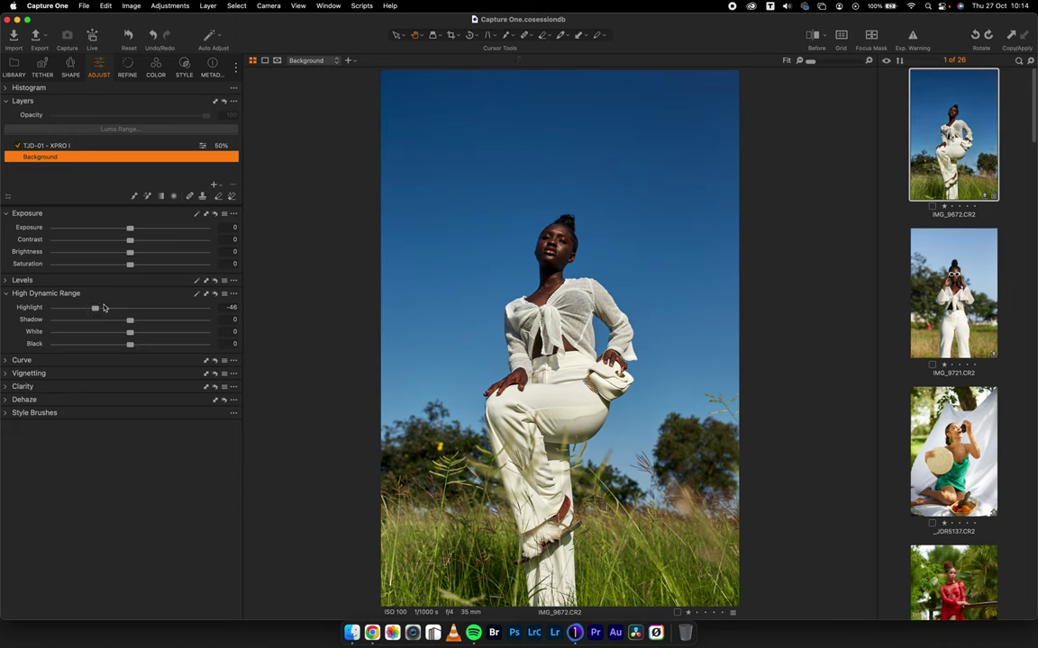
{"action": "left_click", "coordinate": [90, 145]}
{"action": "left_click_drag", "start_coordinate": [159, 120], "coordinate": [167, 117]}
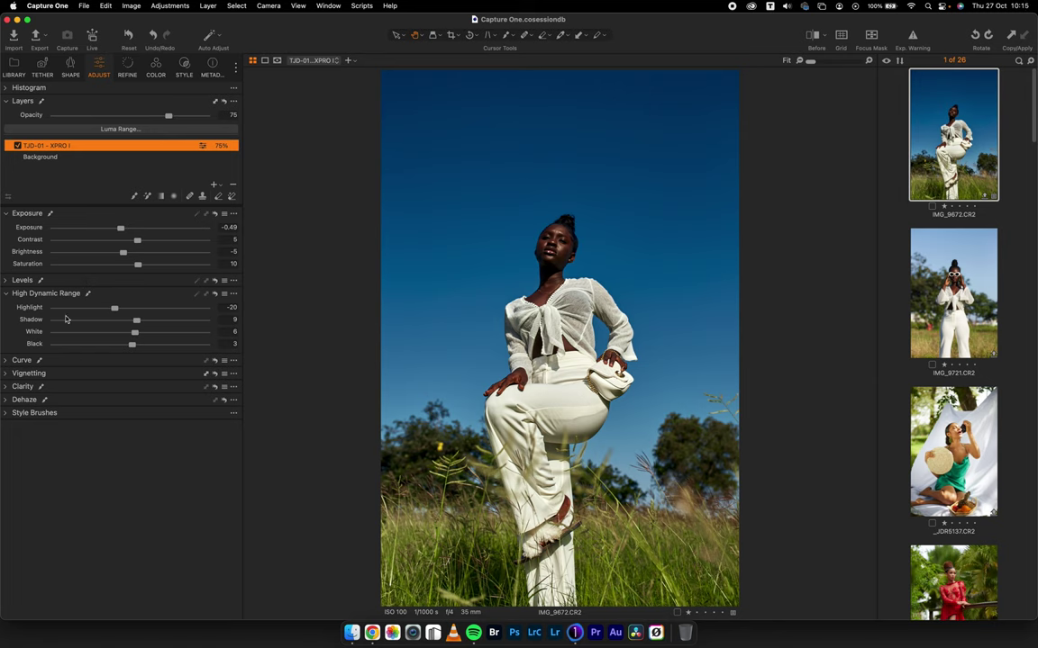
{"action": "left_click", "coordinate": [19, 297]}
{"action": "left_click", "coordinate": [18, 283]}
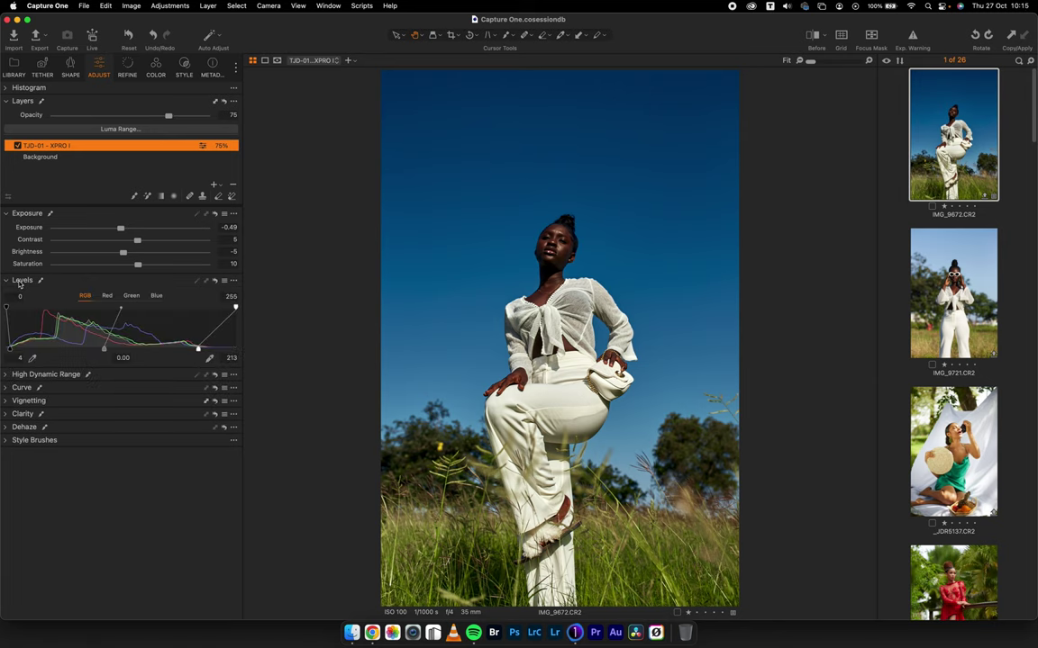
{"action": "left_click", "coordinate": [18, 283]}
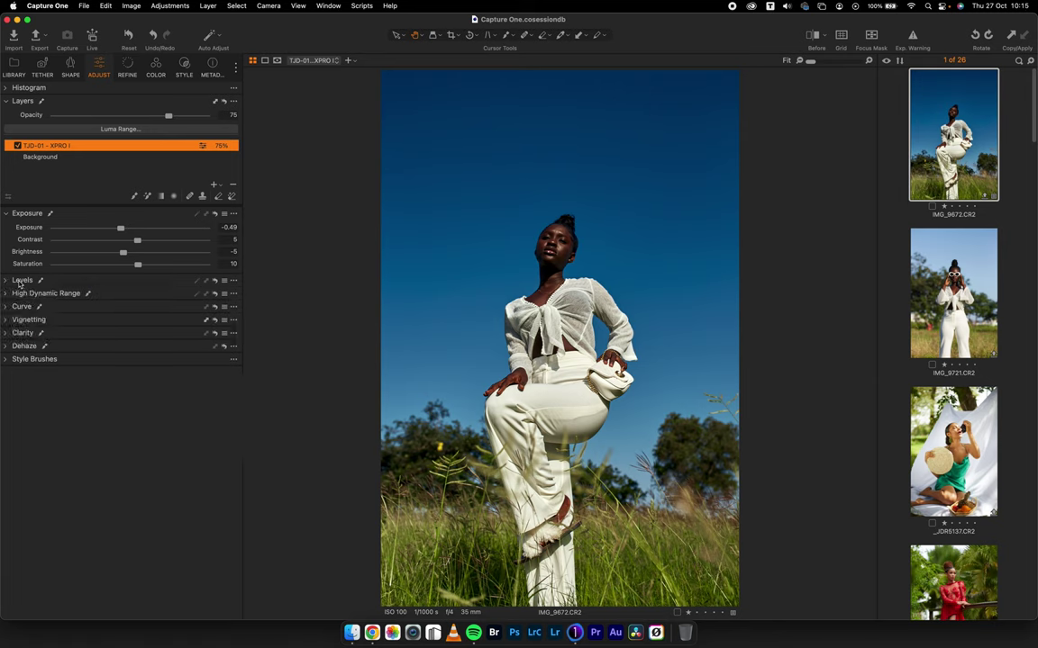
Slightly reduce the saturation of the blue range on the TJD-01 - XPRO I layer with the basic Color Editor
{"action": "left_click", "coordinate": [153, 66]}
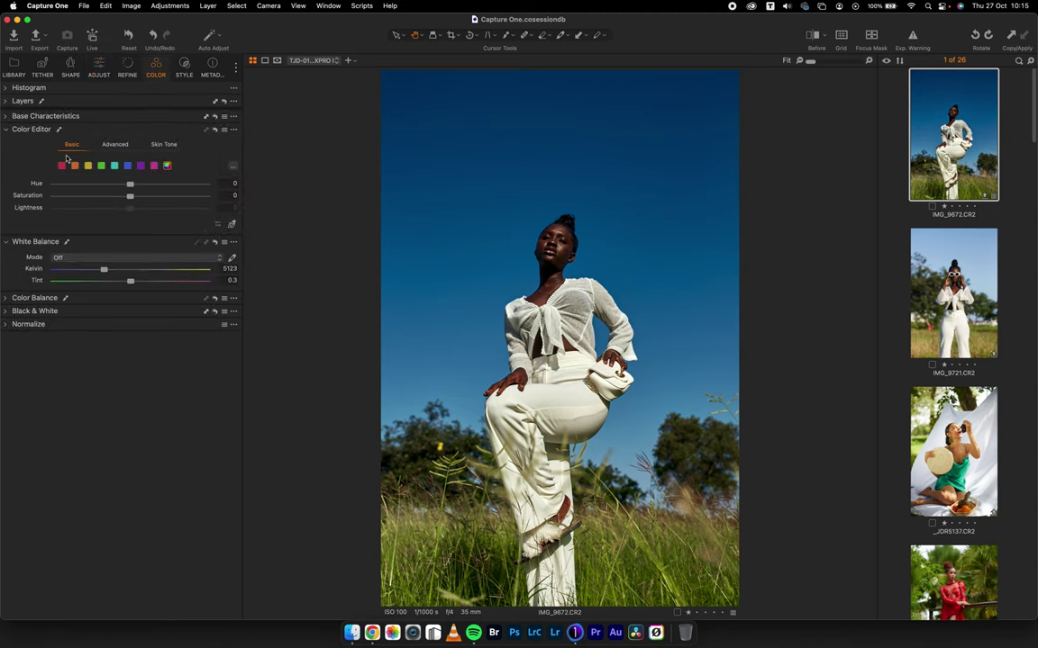
{"action": "left_click", "coordinate": [127, 166]}
{"action": "left_click_drag", "start_coordinate": [130, 198], "coordinate": [116, 198]}
{"action": "left_click", "coordinate": [6, 127]}
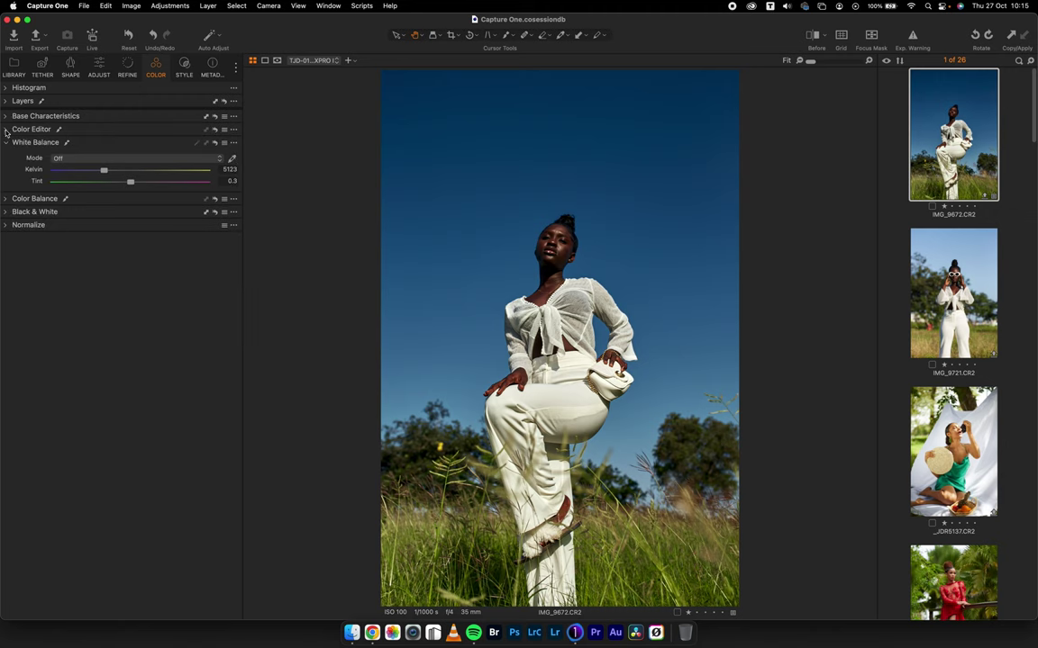
Set the High Dynamic Range Shadow value of the Background layer to 21
{"action": "left_click", "coordinate": [8, 101]}
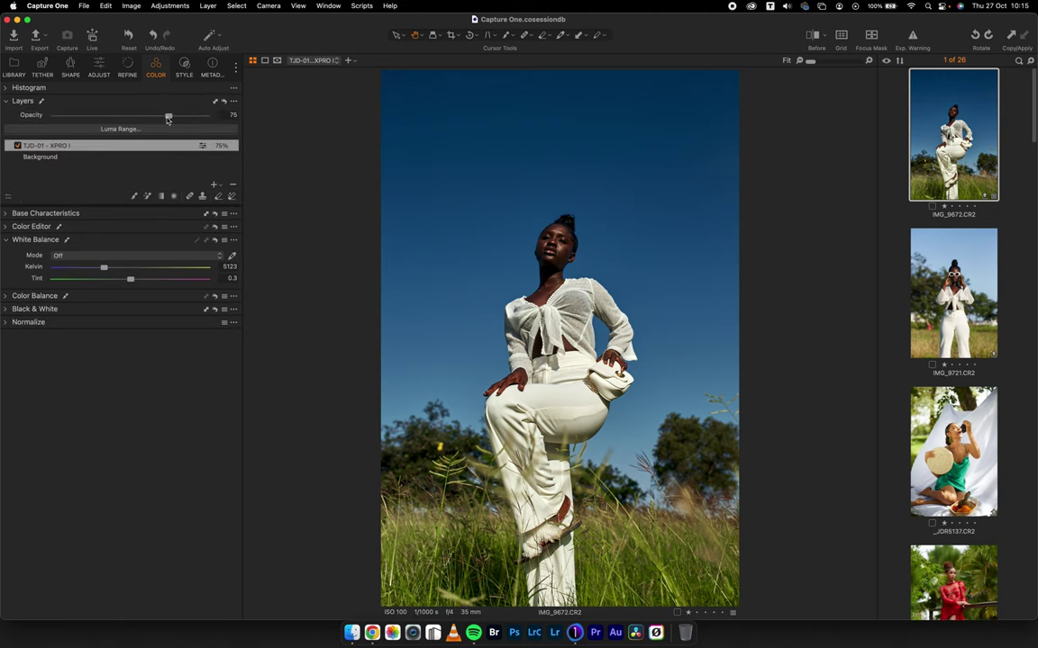
{"action": "left_click", "coordinate": [63, 159]}
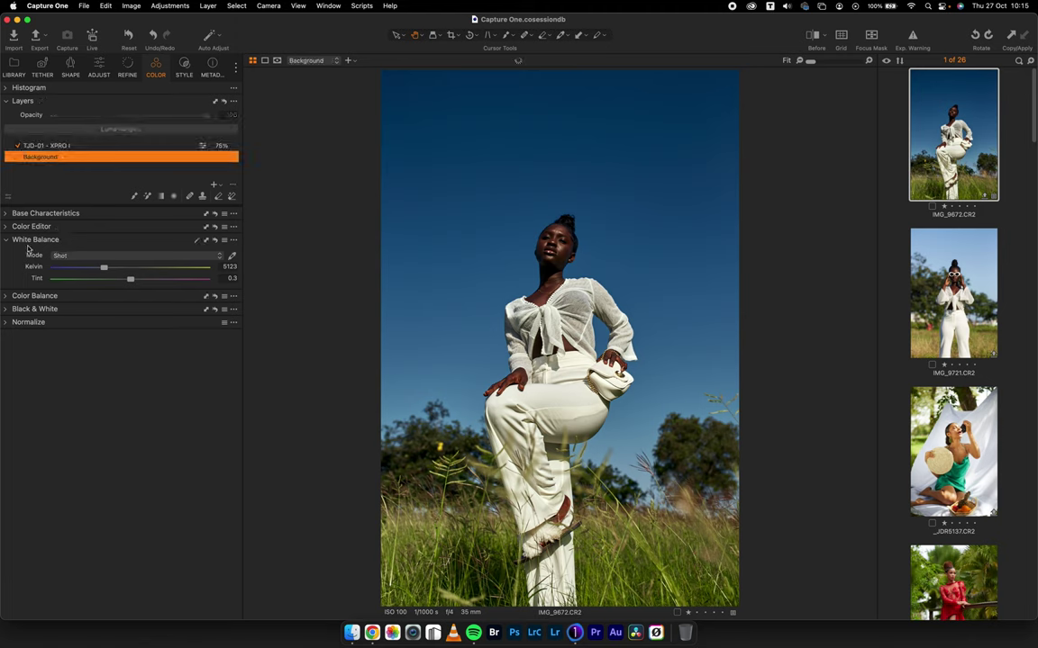
{"action": "left_click", "coordinate": [102, 72]}
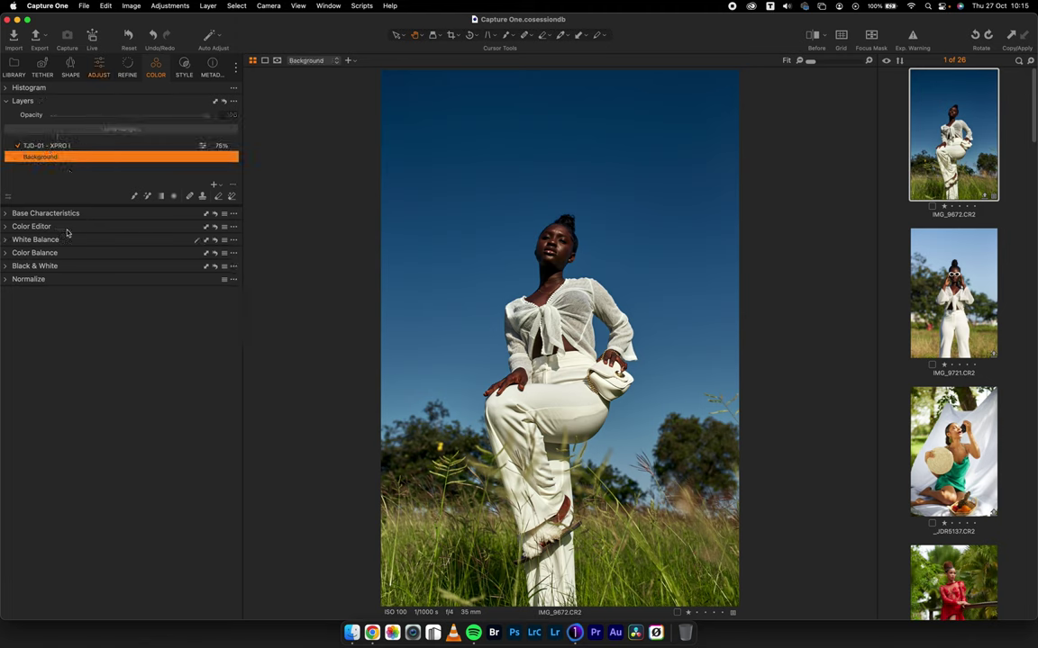
{"action": "left_click", "coordinate": [10, 301]}
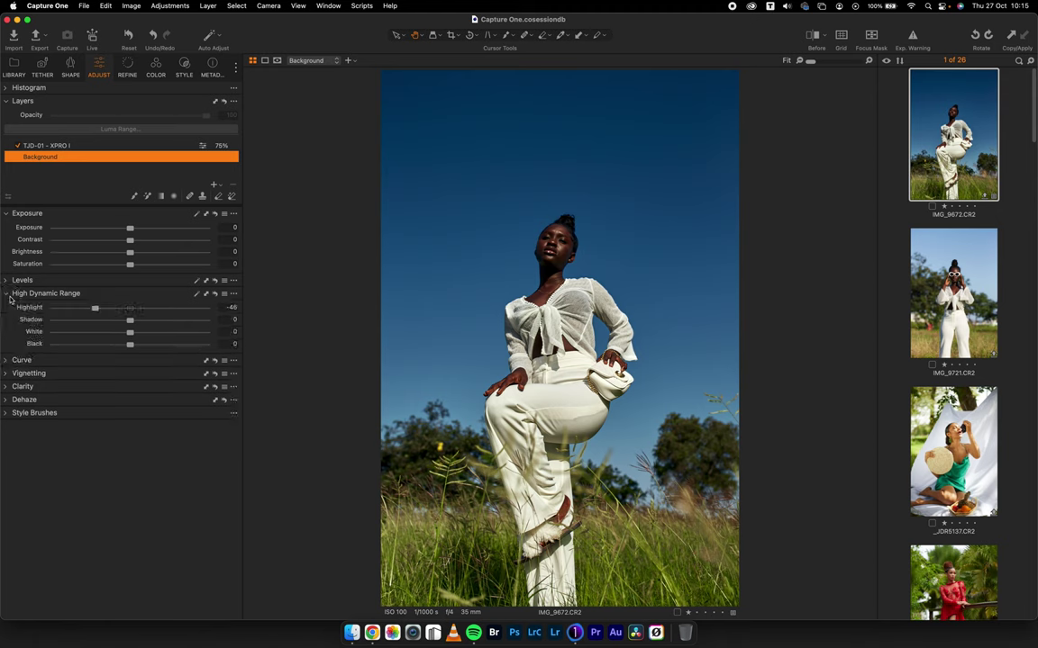
{"action": "left_click_drag", "start_coordinate": [132, 321], "coordinate": [144, 321]}
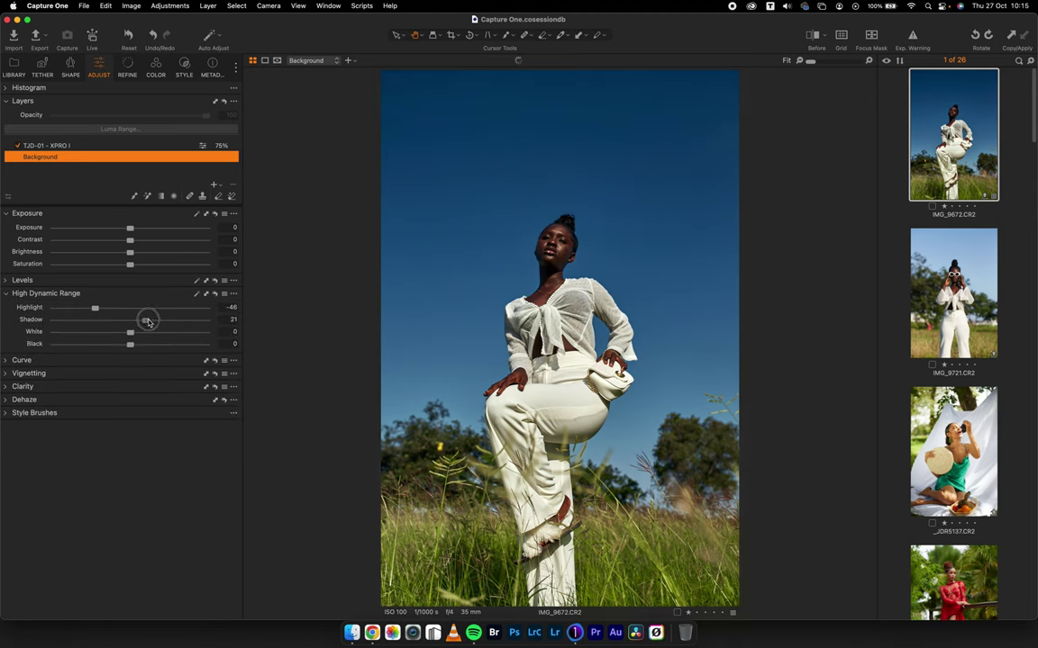
Switch the Before view on and off to compare the edited IMG_9672.CR2 with the original
{"action": "left_click", "coordinate": [810, 39]}
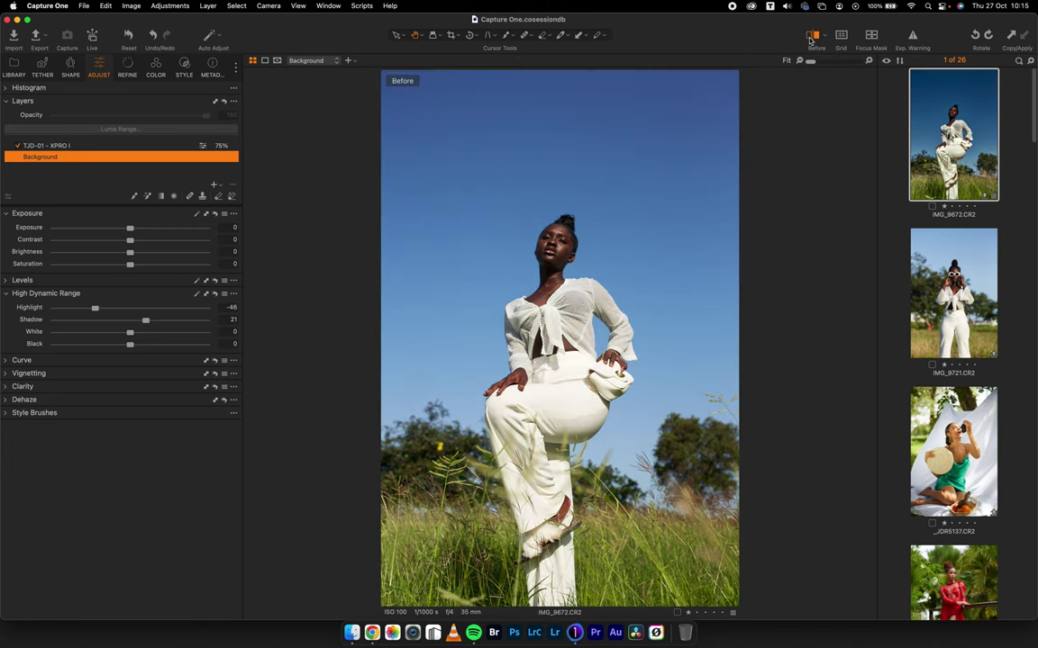
{"action": "left_click", "coordinate": [809, 40]}
{"action": "left_click", "coordinate": [810, 40]}
{"action": "left_click", "coordinate": [810, 40]}
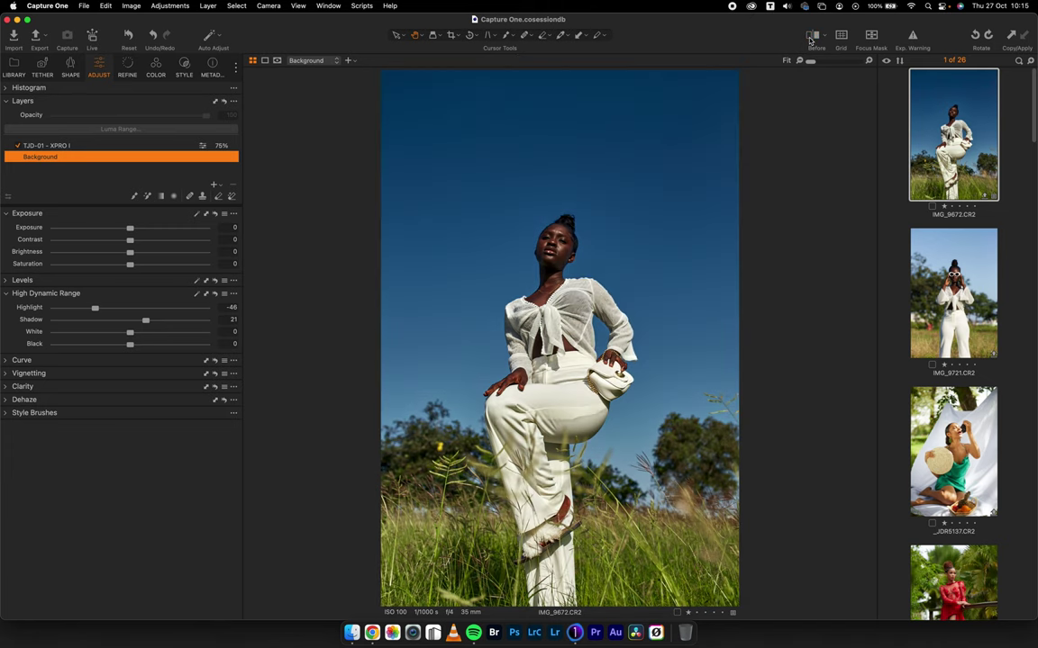
Apply the TJD-02 - XPRO II style to a new layer above TJD-01 - XPRO I and return to the layer adjustments
{"action": "left_click", "coordinate": [70, 146]}
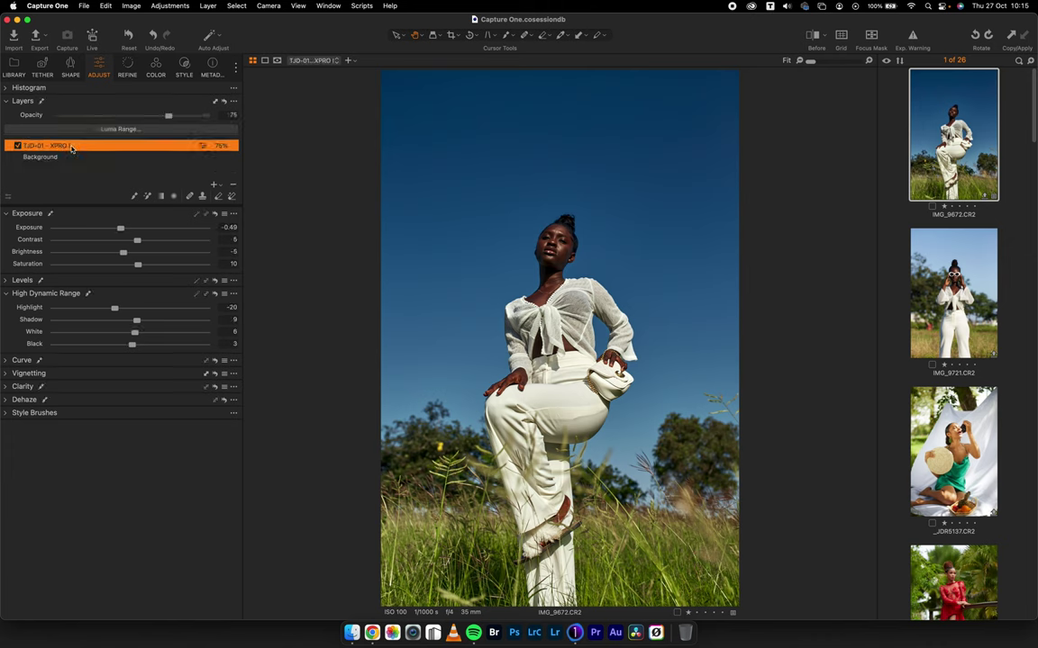
{"action": "left_click", "coordinate": [184, 70]}
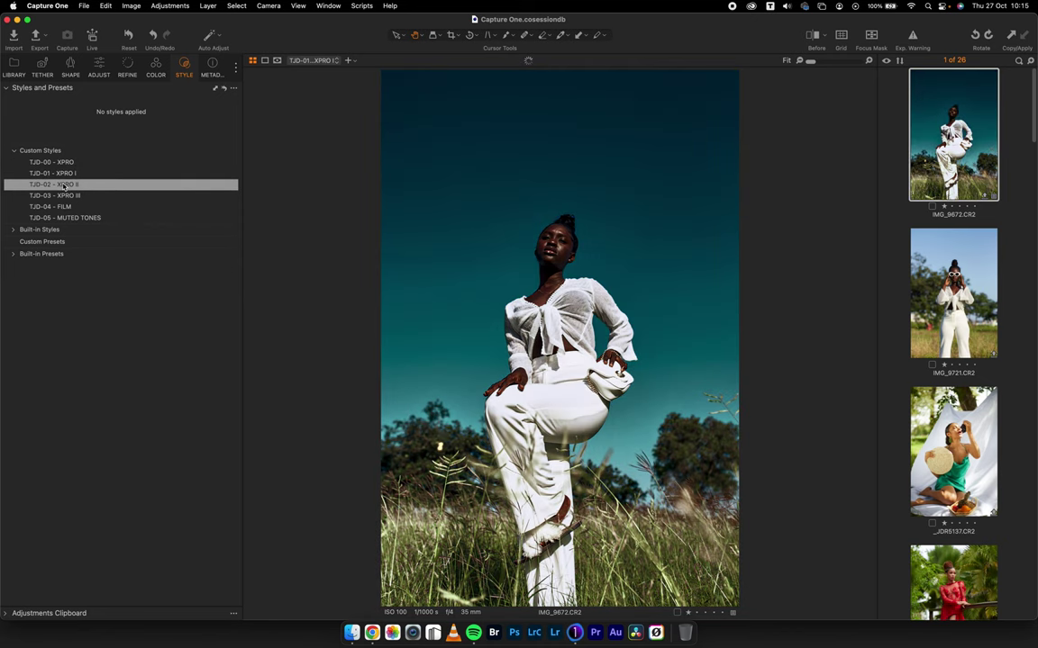
{"action": "right_click", "coordinate": [63, 187]}
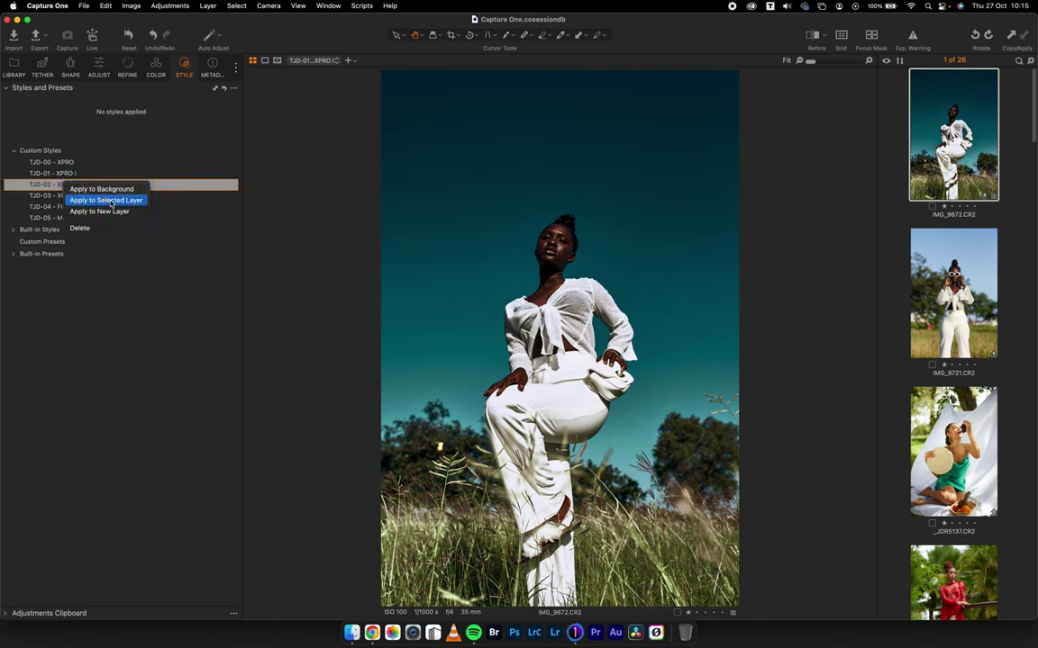
{"action": "left_click", "coordinate": [113, 213]}
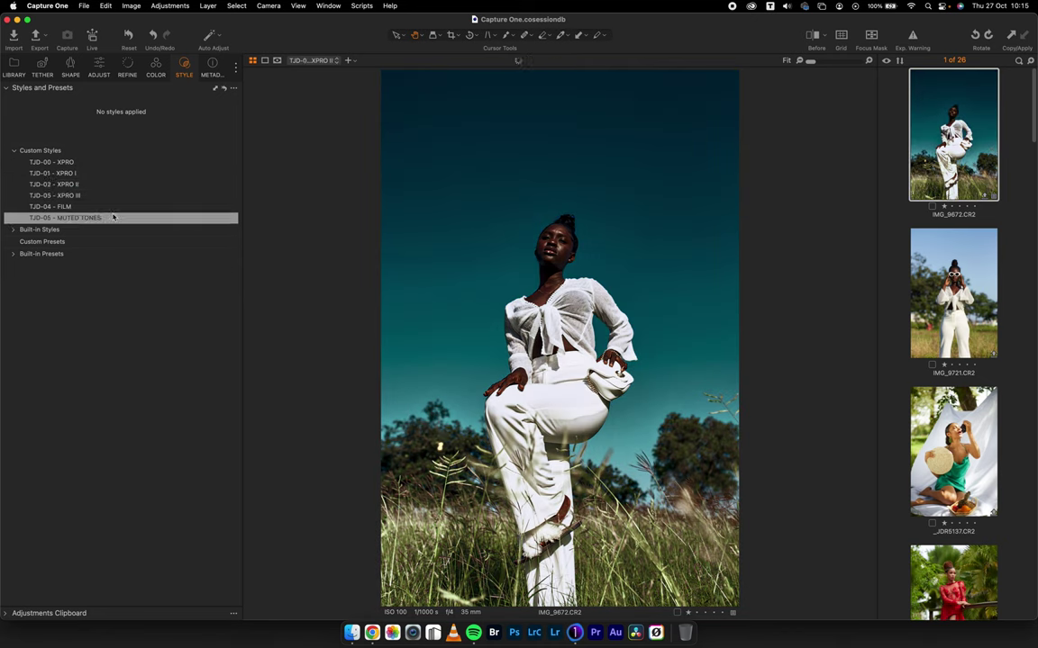
{"action": "left_click", "coordinate": [97, 66]}
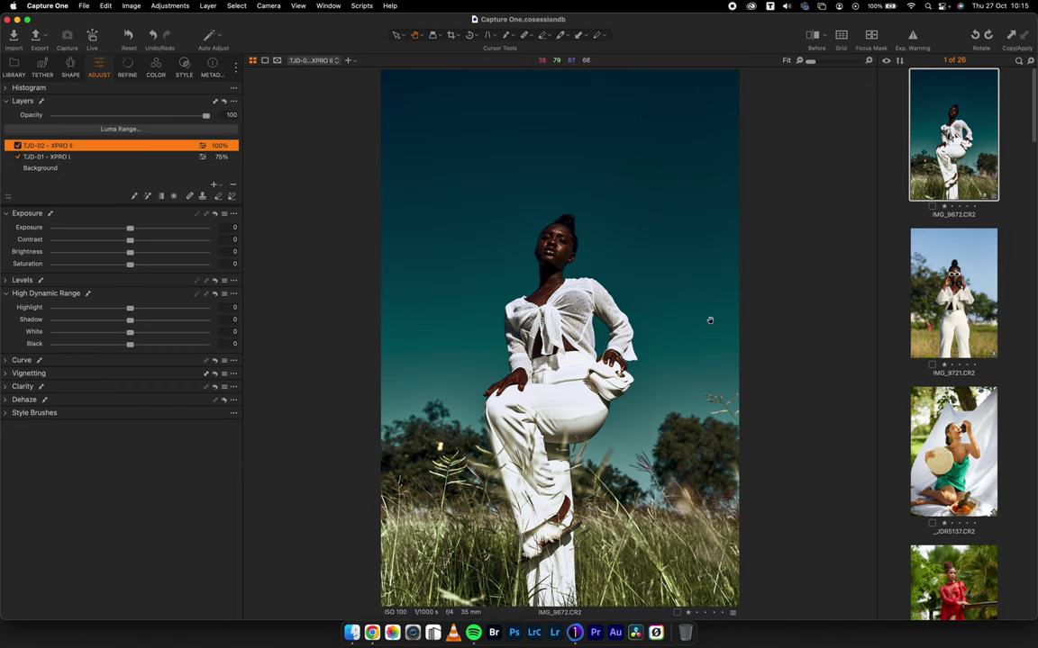
Set the TJD-02 - XPRO II layer's opacity to 30 and toggle both style layers off and on to compare
{"action": "left_click", "coordinate": [102, 116]}
{"action": "left_click_drag", "start_coordinate": [101, 116], "coordinate": [101, 116]}
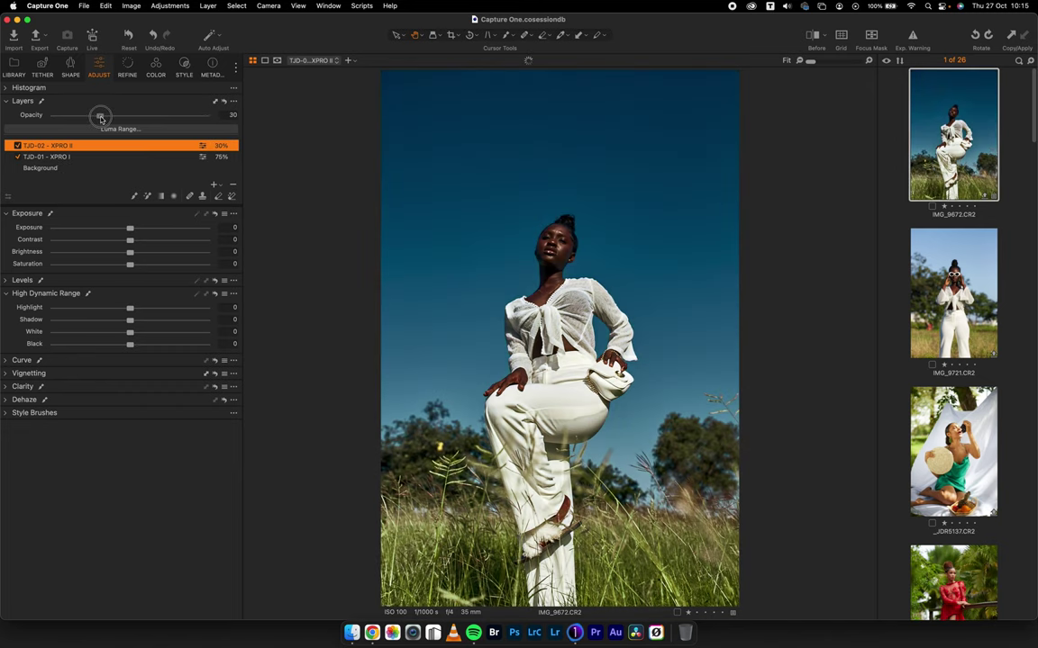
{"action": "left_click", "coordinate": [17, 145]}
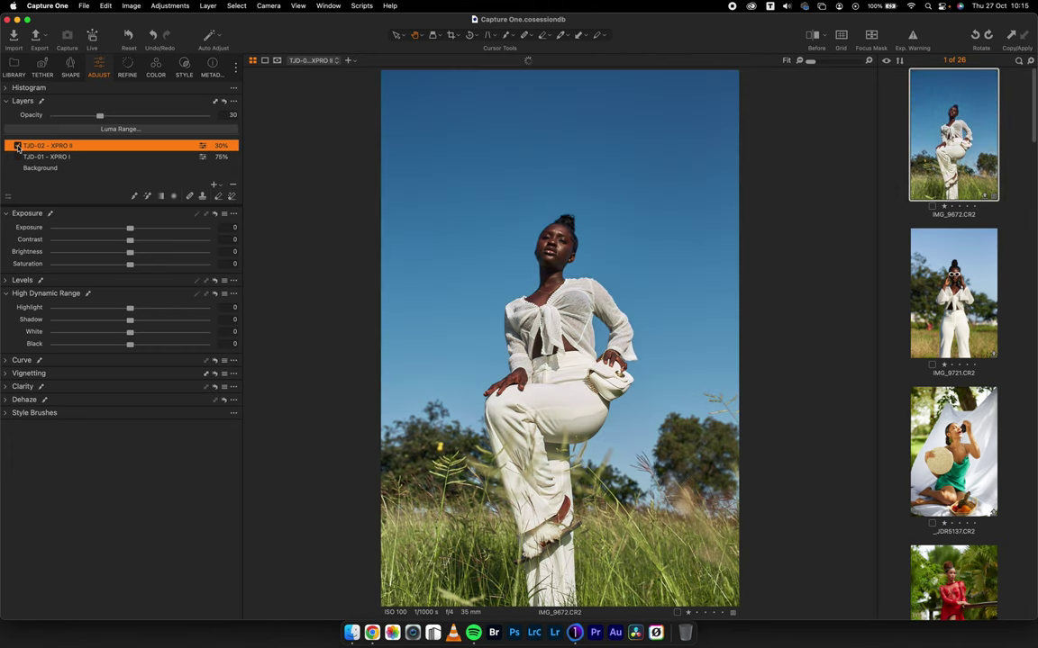
{"action": "left_click", "coordinate": [17, 145]}
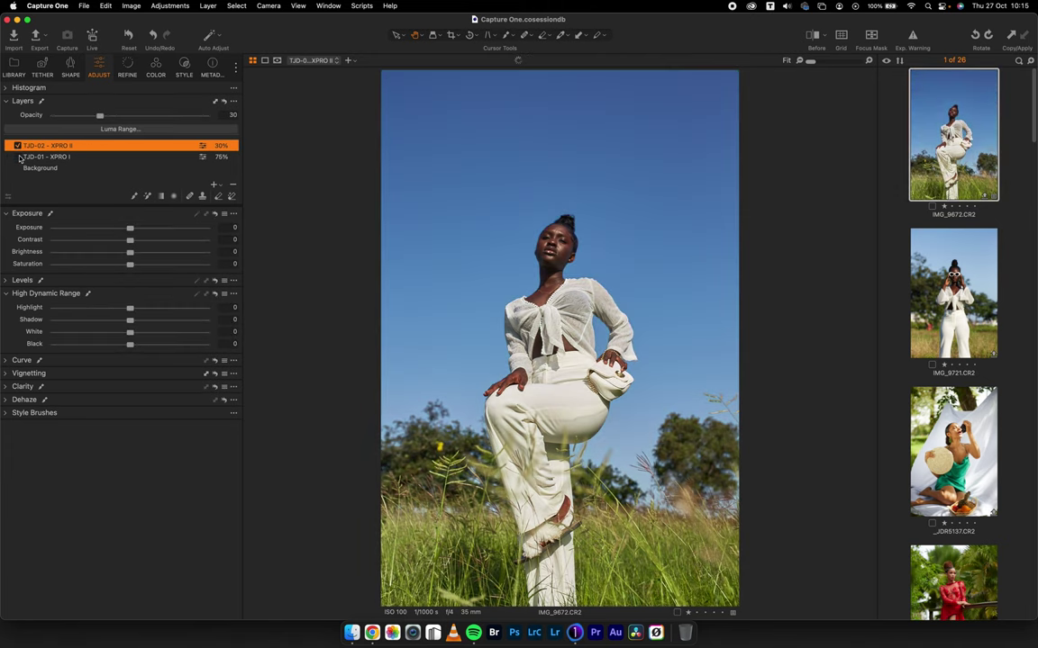
{"action": "left_click", "coordinate": [18, 156]}
Set the TJD-02 - XPRO II layer's opacity to 40 and compare the photo with its original
{"action": "left_click_drag", "start_coordinate": [99, 115], "coordinate": [115, 117]}
{"action": "left_click", "coordinate": [815, 36]}
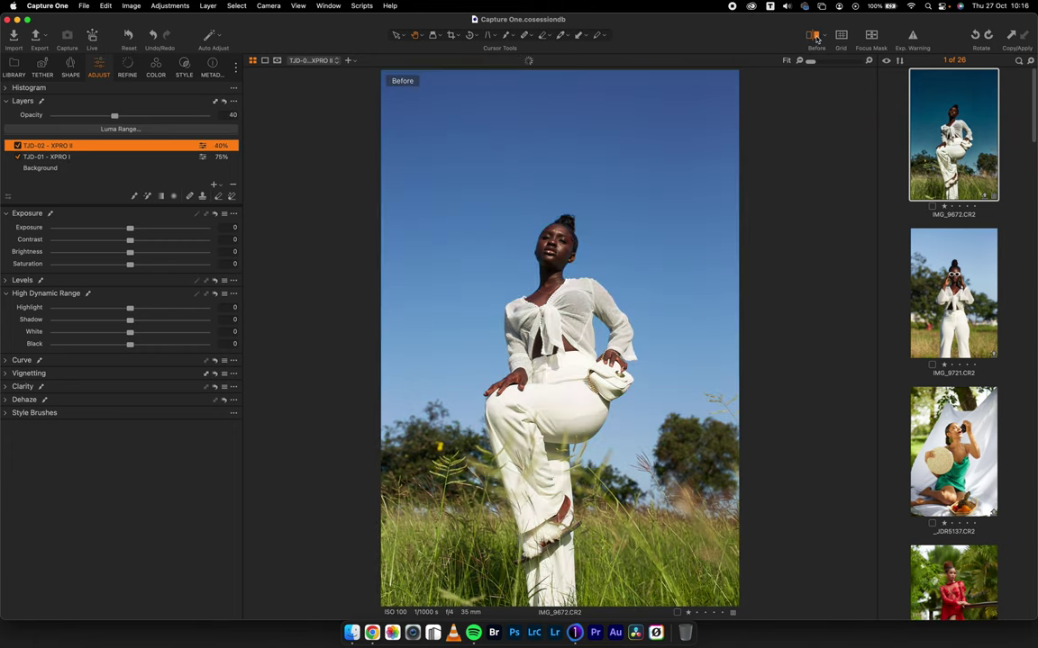
{"action": "left_click", "coordinate": [815, 36]}
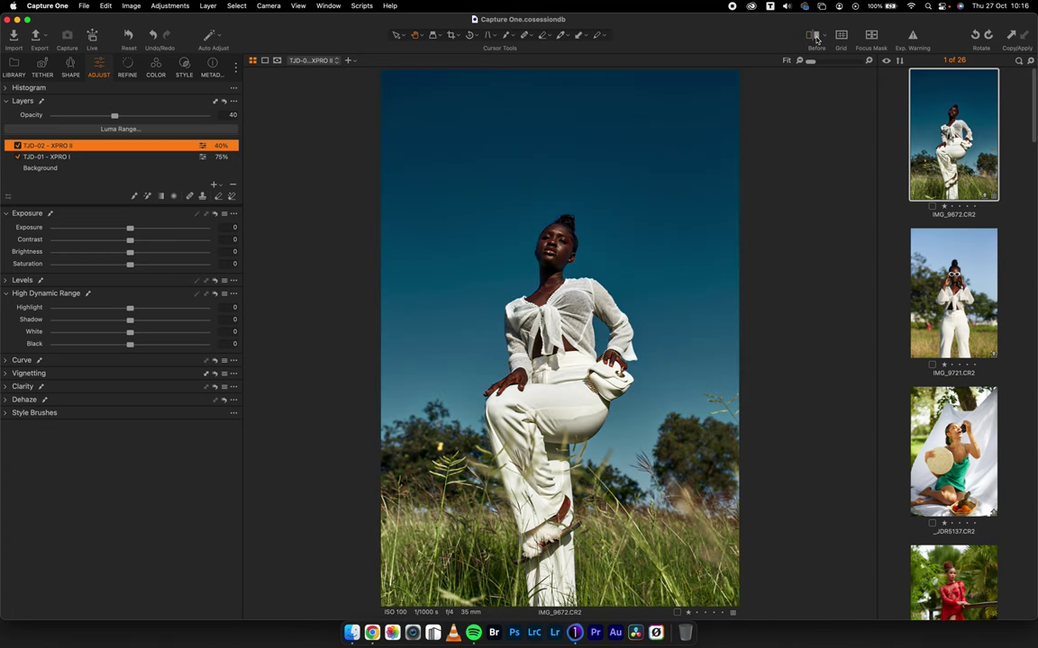
Select the photo IMG_9721.CR2 and apply the TJD-03 - XPRO III style to a new layer, accepting partial application
{"action": "left_click", "coordinate": [968, 305]}
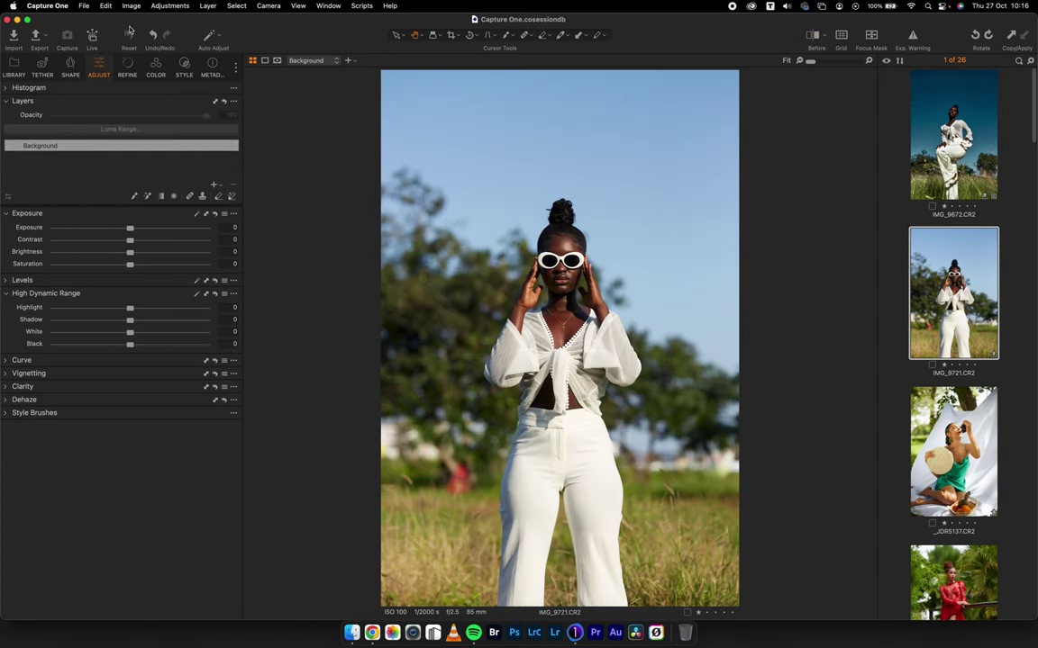
{"action": "left_click", "coordinate": [153, 66]}
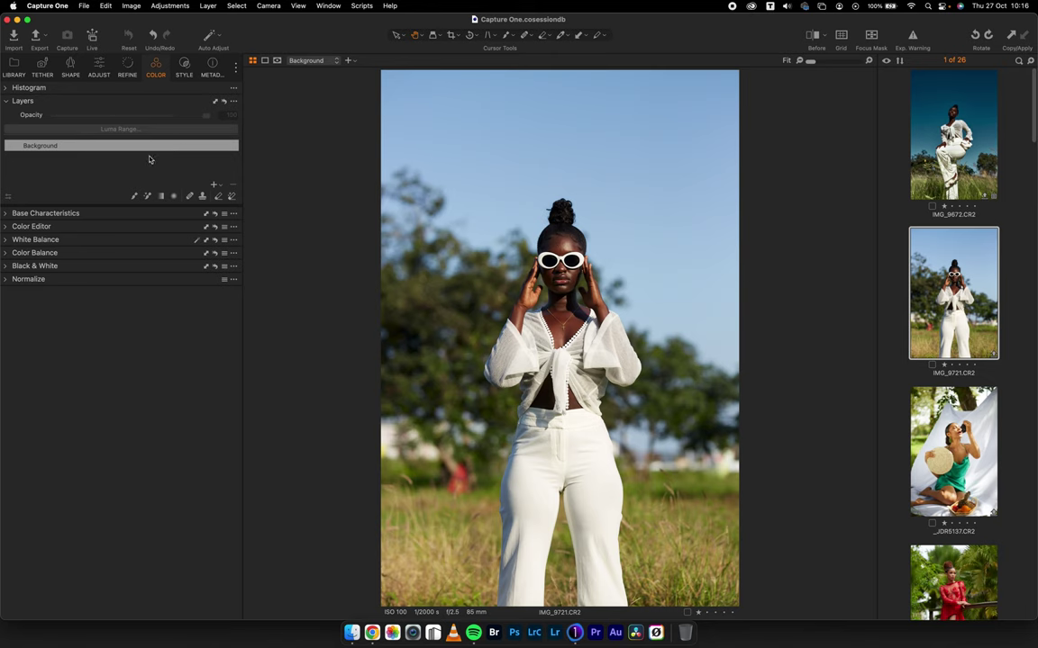
{"action": "left_click", "coordinate": [184, 66]}
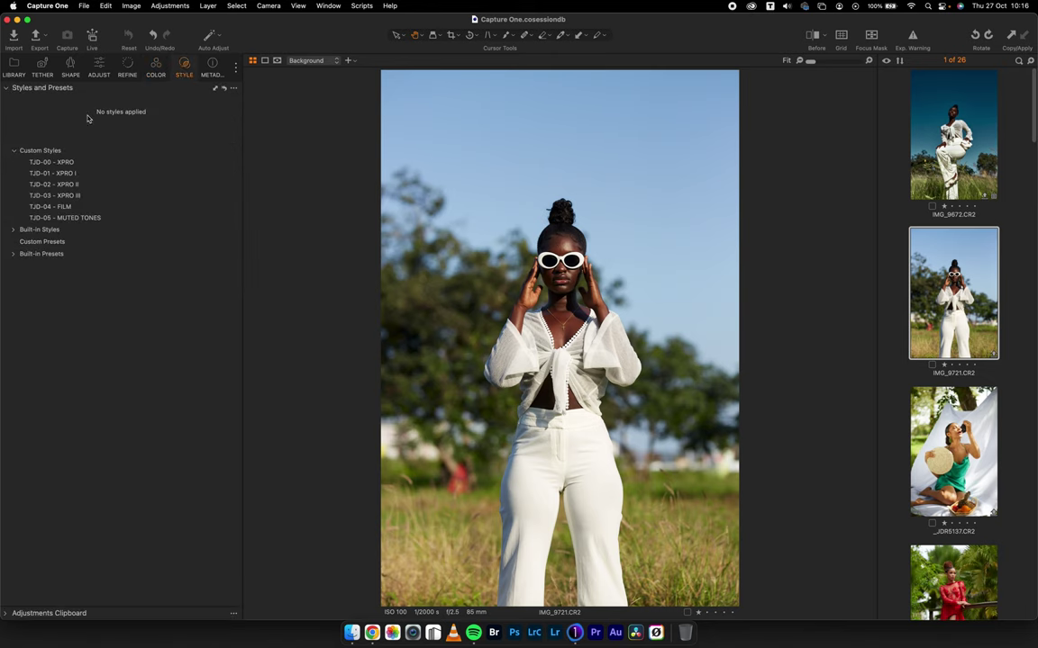
{"action": "right_click", "coordinate": [72, 195]}
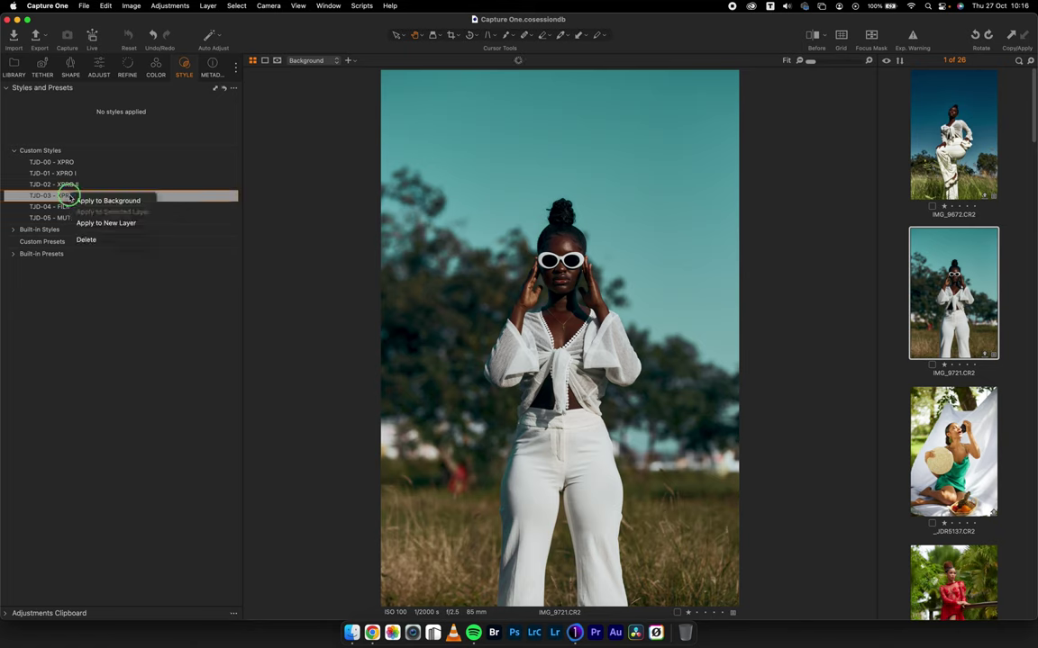
{"action": "left_click", "coordinate": [106, 222]}
{"action": "key", "text": "Return"}
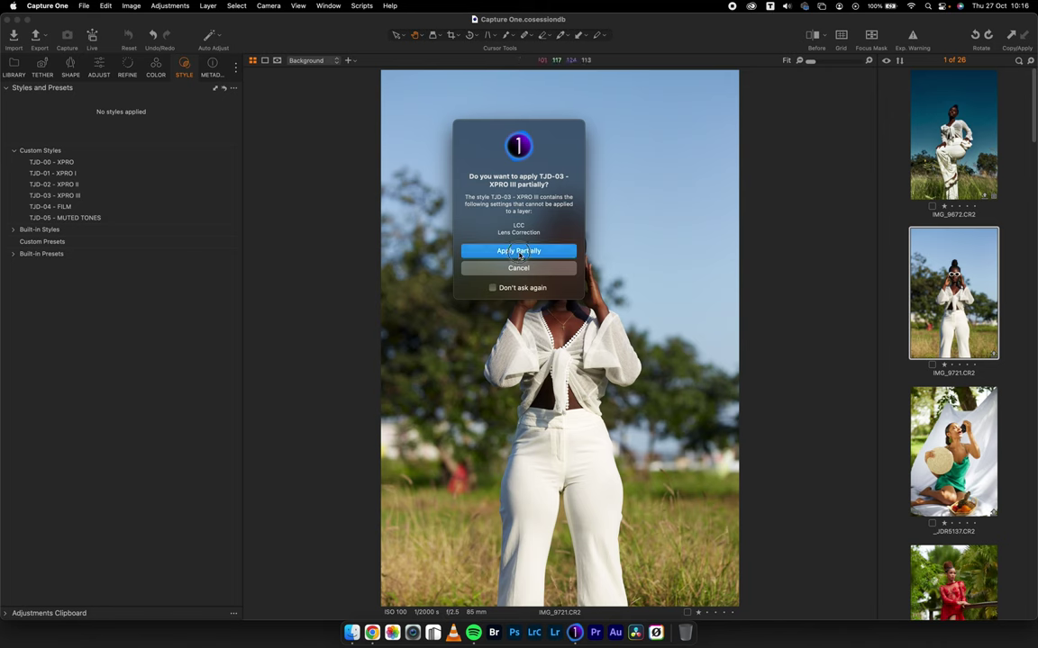
Warm the white balance of the TJD-03 - XPRO III layer by slightly raising its Kelvin value
{"action": "left_click", "coordinate": [99, 65]}
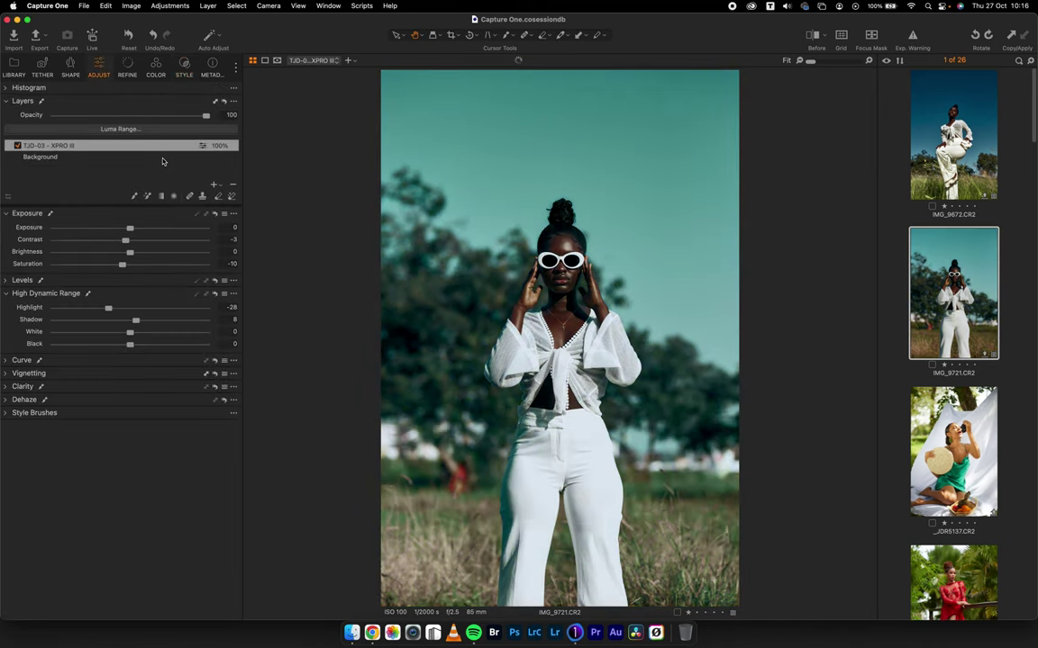
{"action": "left_click", "coordinate": [155, 66]}
{"action": "left_click", "coordinate": [27, 240]}
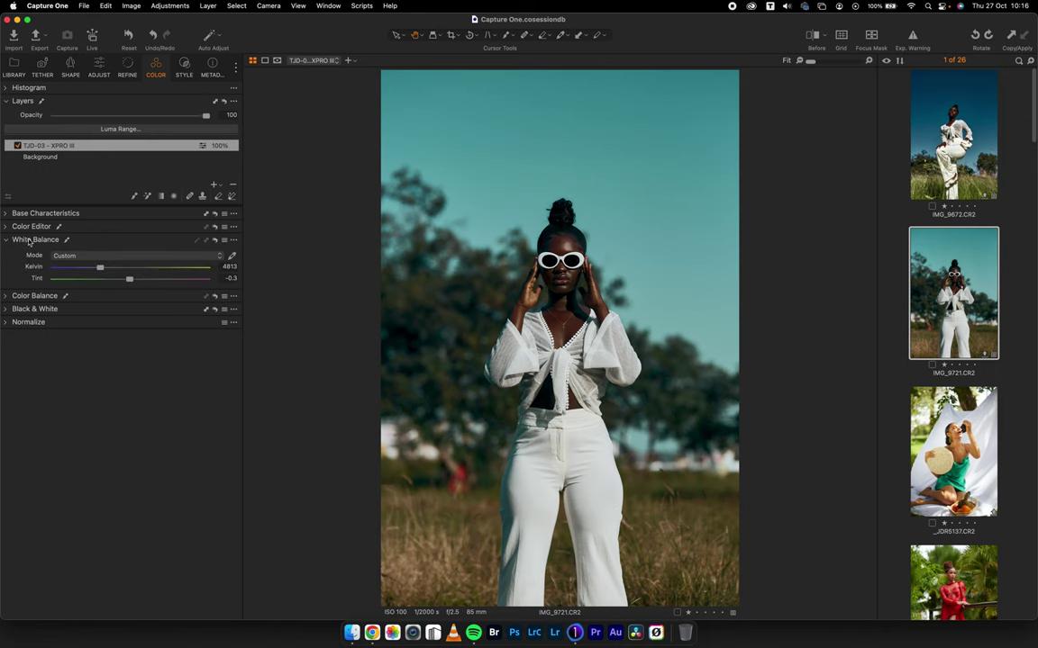
{"action": "left_click_drag", "start_coordinate": [101, 269], "coordinate": [106, 271]}
Brighten the Background layer with Shadow 10 and Brightness 4, and compare the photo with its original
{"action": "left_click", "coordinate": [47, 156]}
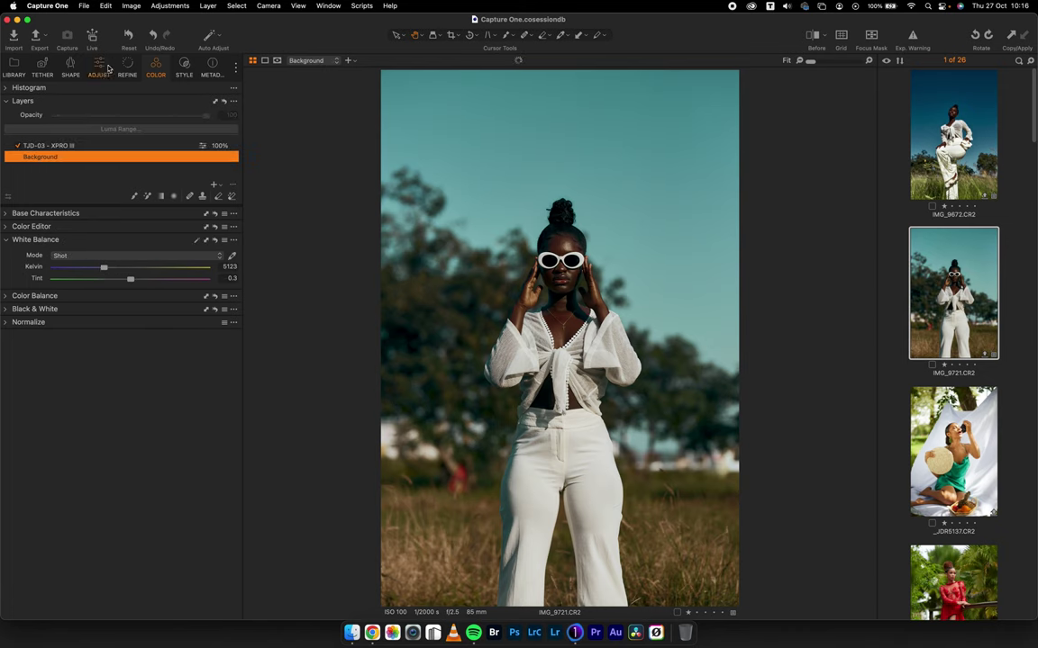
{"action": "left_click", "coordinate": [98, 65]}
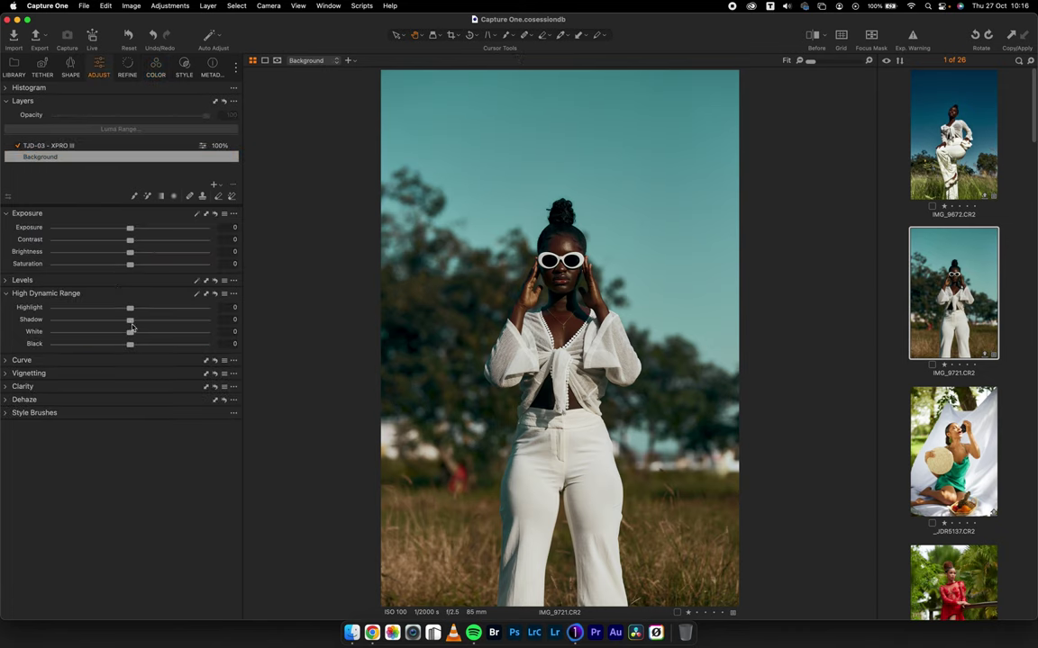
{"action": "left_click_drag", "start_coordinate": [131, 327], "coordinate": [141, 324]}
{"action": "left_click_drag", "start_coordinate": [132, 255], "coordinate": [138, 257]}
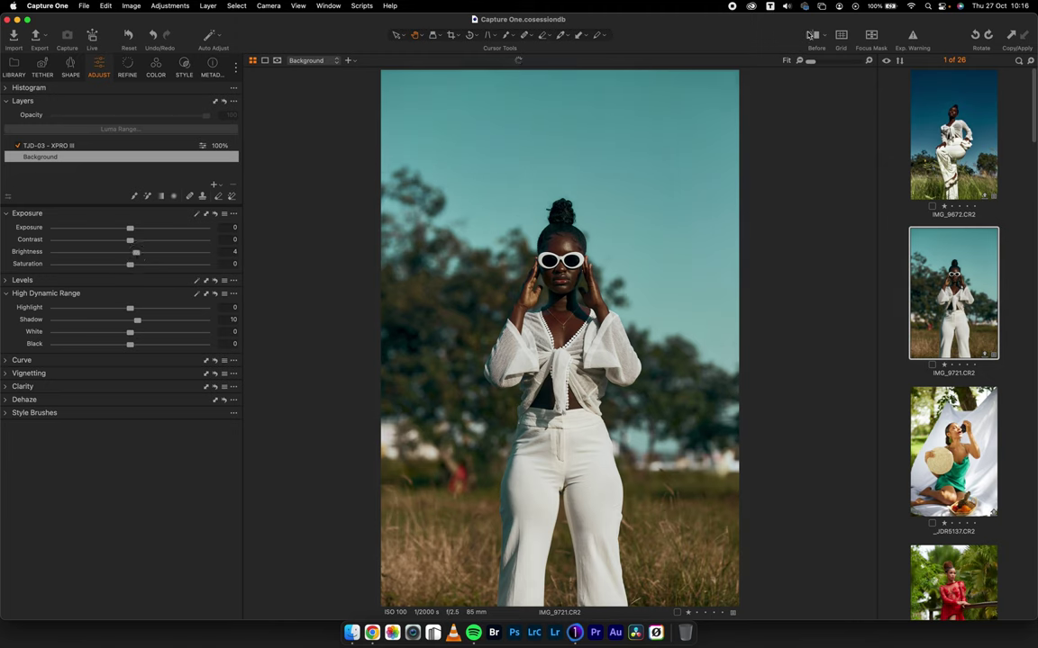
{"action": "left_click", "coordinate": [811, 34]}
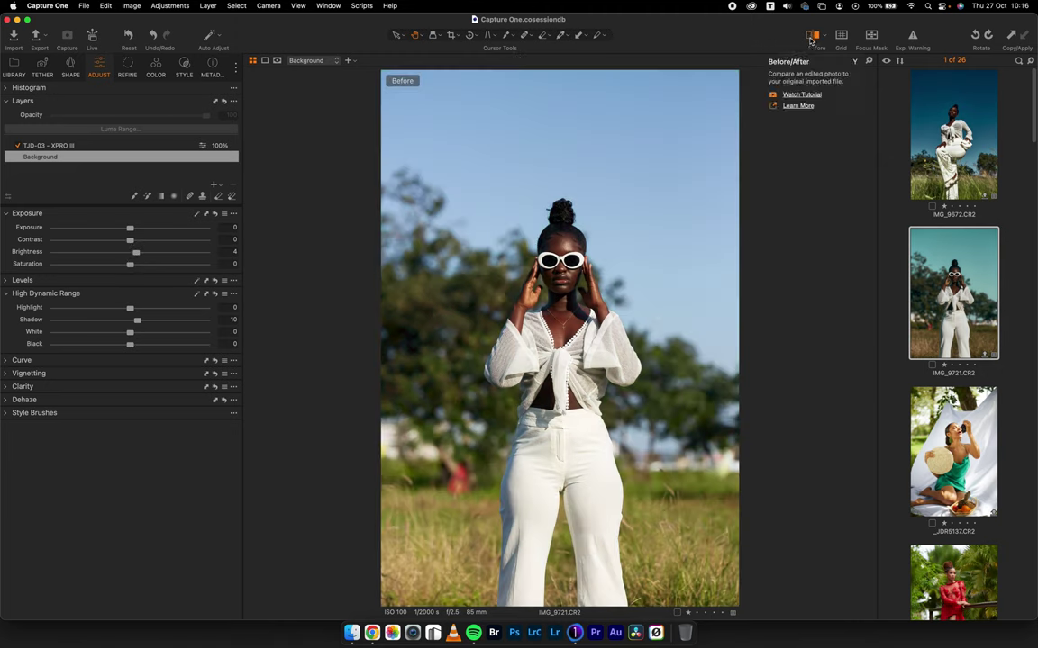
{"action": "left_click", "coordinate": [810, 38]}
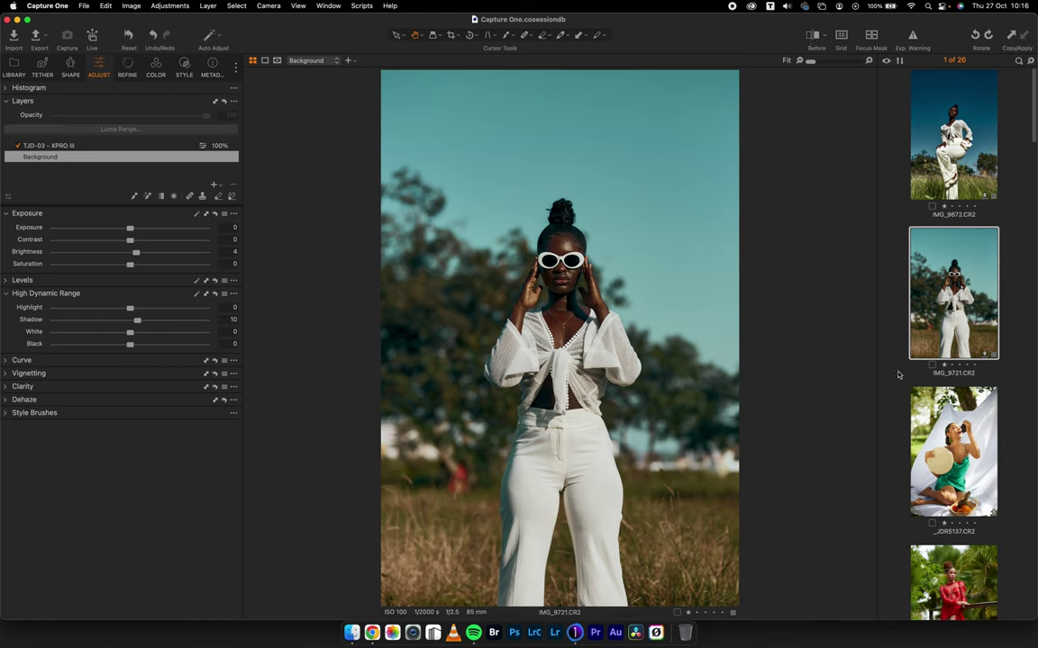
Slightly lower the opacity of the TJD-03 - XPRO III layer on IMG_9721.CR2
{"action": "left_click", "coordinate": [69, 147]}
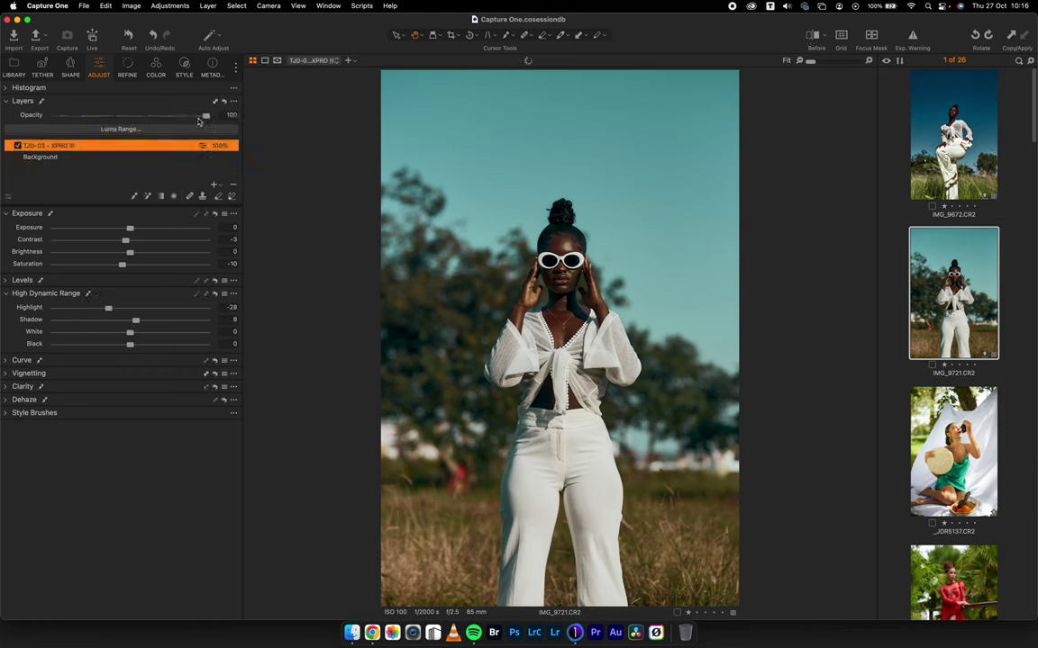
{"action": "left_click_drag", "start_coordinate": [192, 116], "coordinate": [187, 120]}
Select the photo _JDR5137.CR2 and apply the TJD-04 - FILM style to a new layer, accepting partial application
{"action": "left_click", "coordinate": [939, 435]}
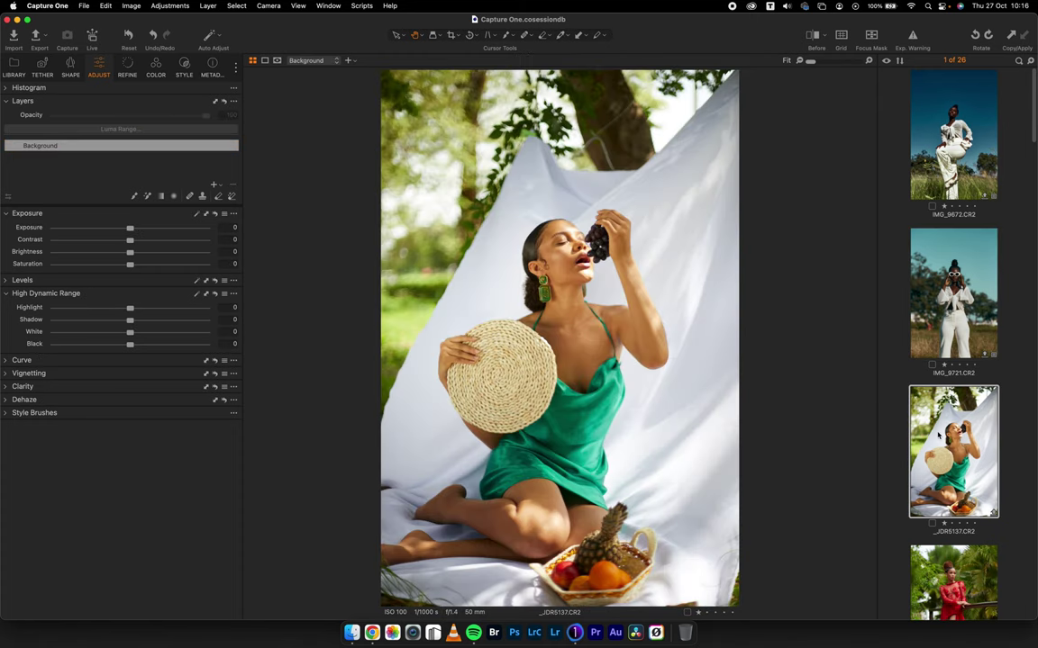
{"action": "left_click", "coordinate": [182, 79]}
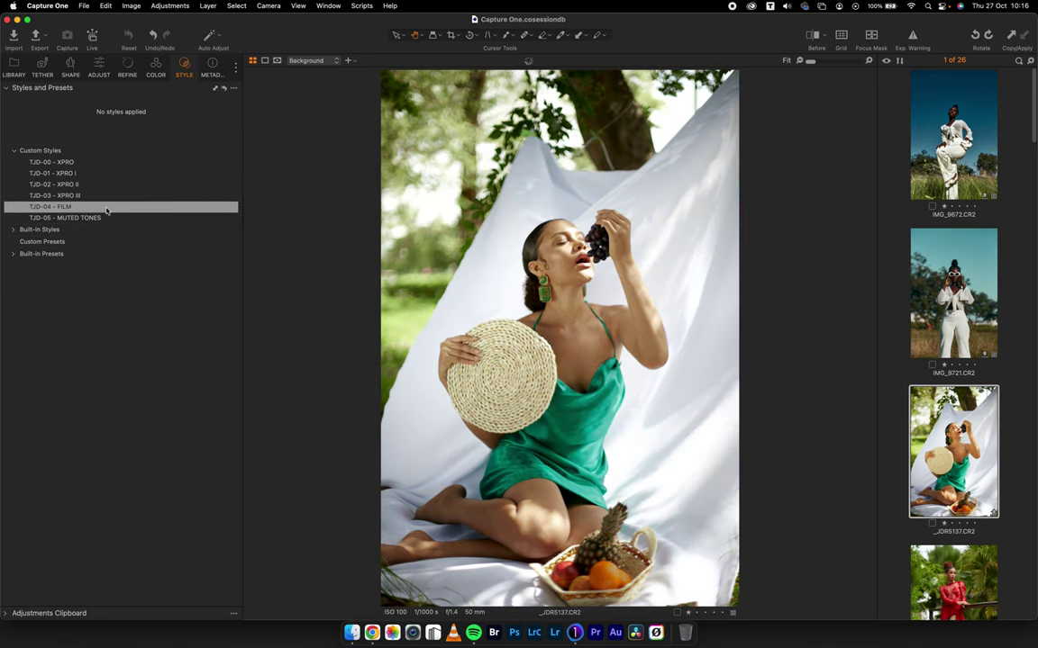
{"action": "right_click", "coordinate": [65, 210]}
{"action": "left_click", "coordinate": [99, 235]}
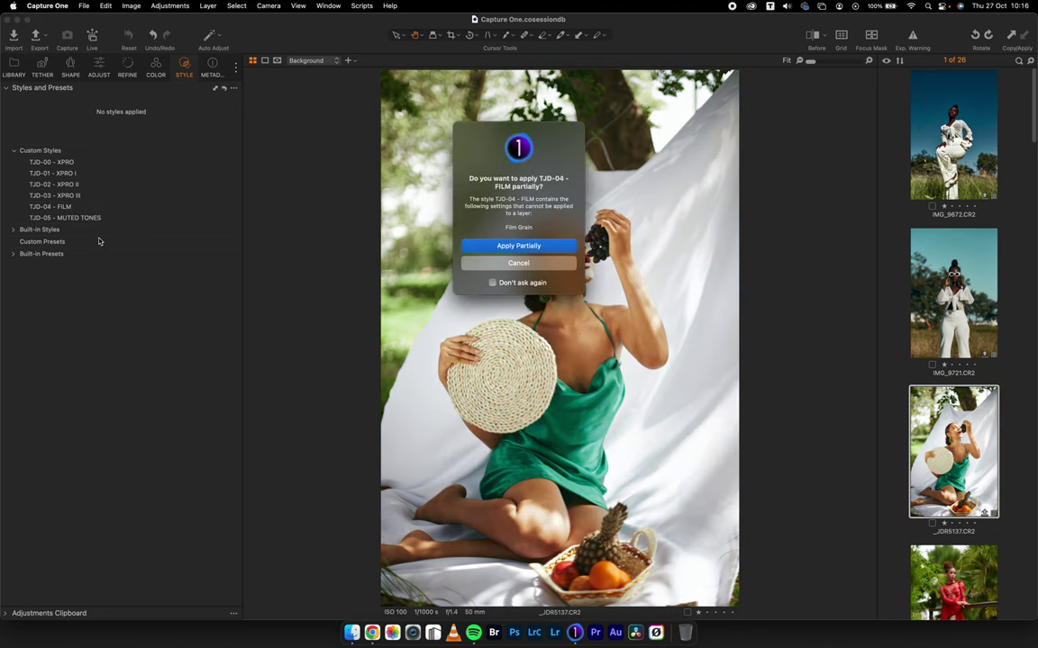
{"action": "left_click", "coordinate": [519, 246]}
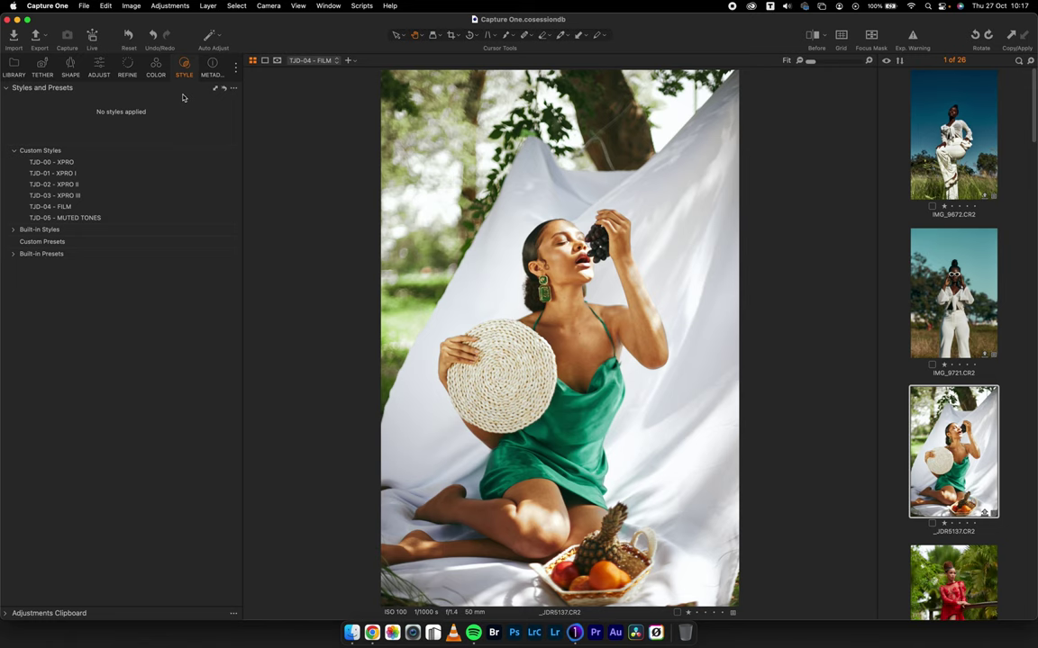
Reset the photo's adjustments and reapply the TJD-04 - FILM style to a new layer, accepting partial application
{"action": "left_click", "coordinate": [130, 47]}
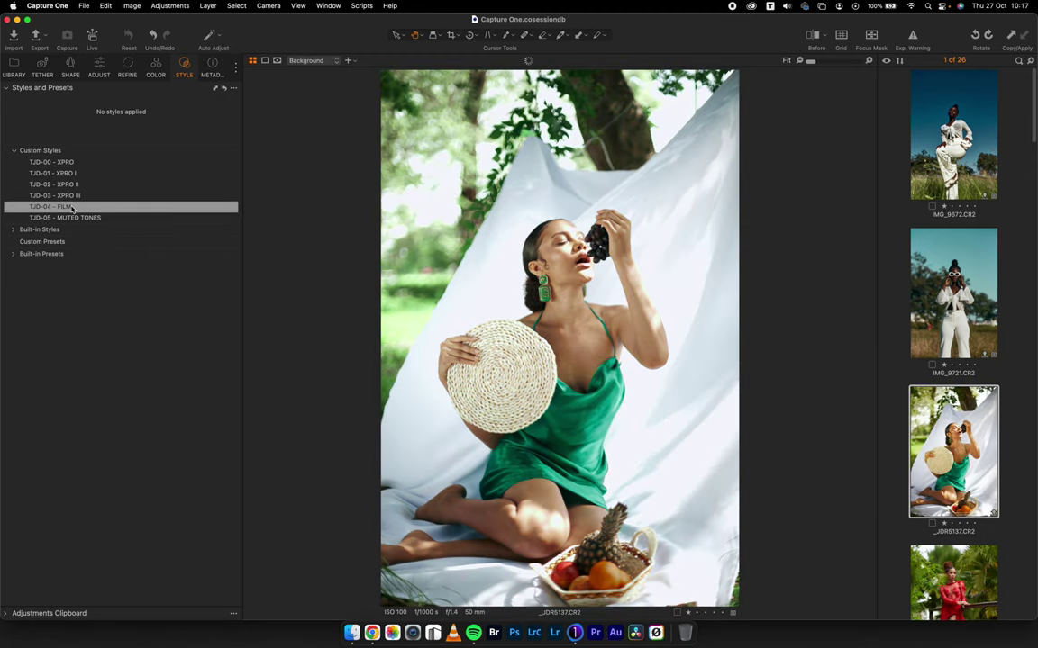
{"action": "right_click", "coordinate": [73, 208]}
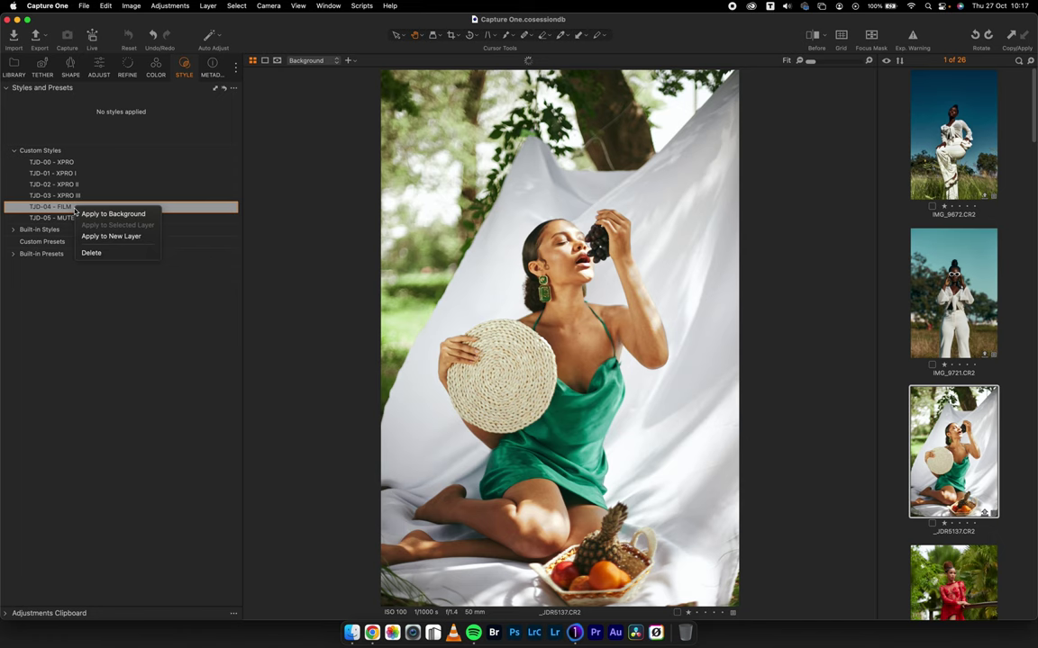
{"action": "left_click", "coordinate": [115, 236]}
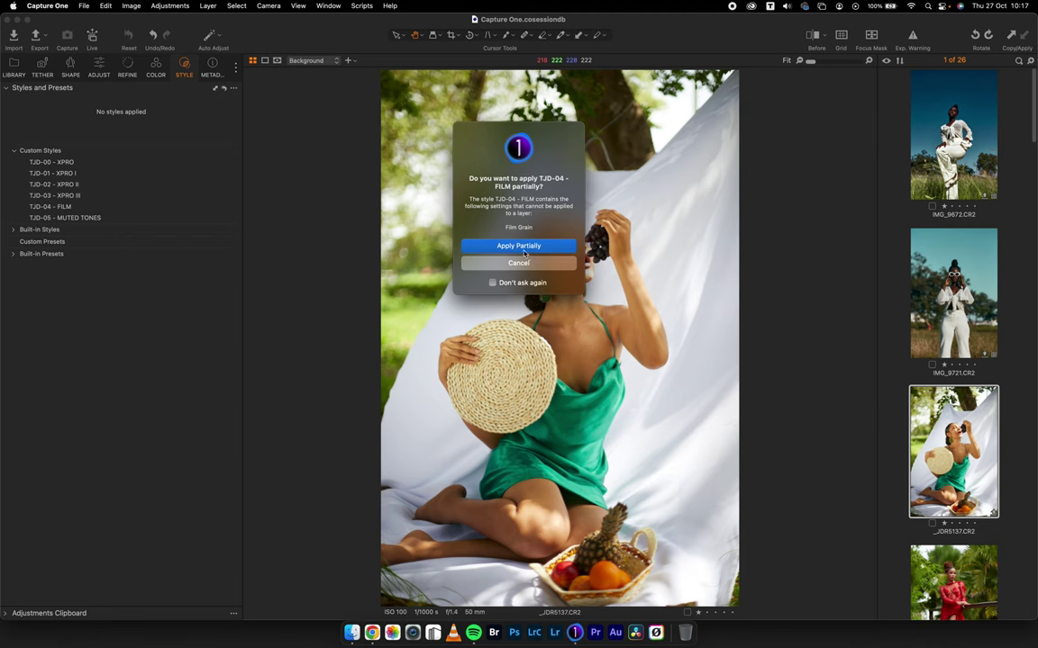
{"action": "left_click", "coordinate": [524, 254]}
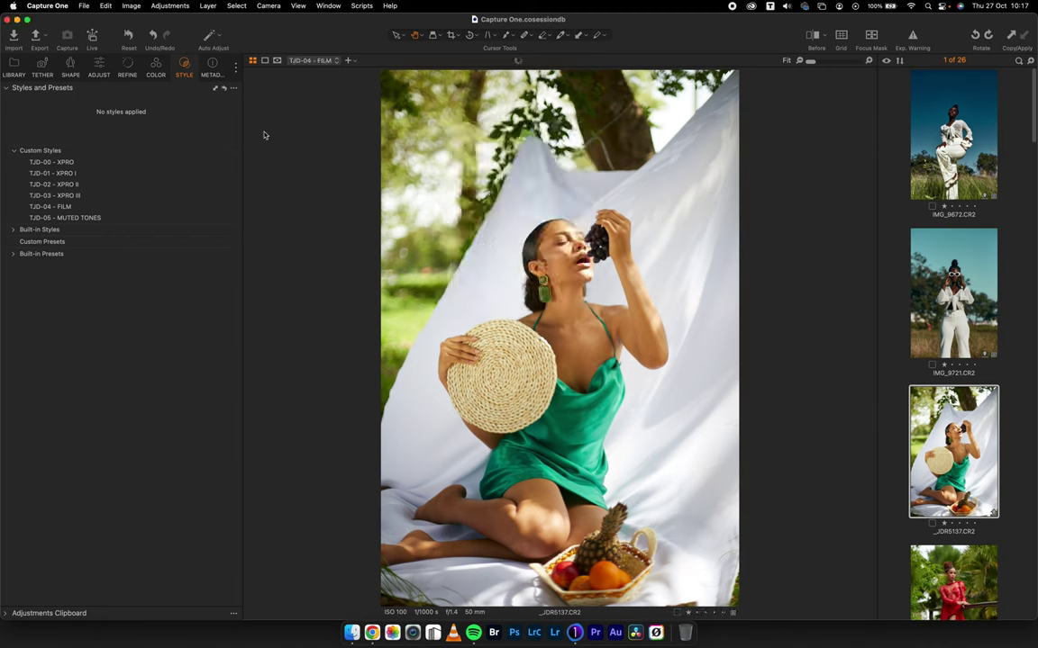
Add Soft Grain film grain with Impact 20 and Granularity 70, checking the effect on the face at 100%
{"action": "left_click", "coordinate": [124, 68]}
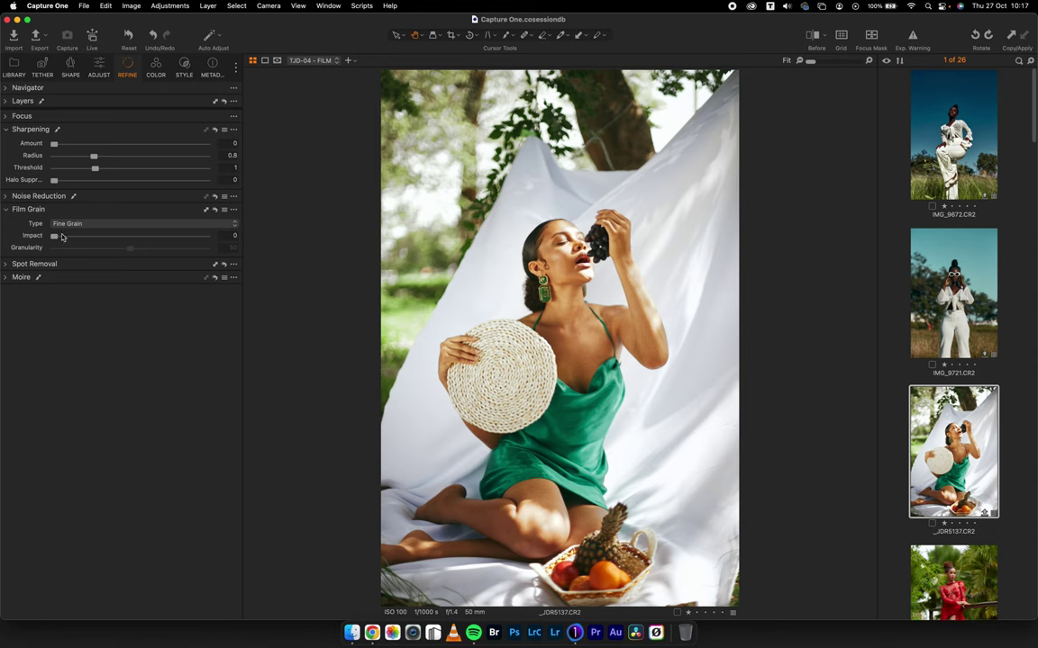
{"action": "left_click_drag", "start_coordinate": [57, 236], "coordinate": [88, 239]}
{"action": "left_click", "coordinate": [81, 223]}
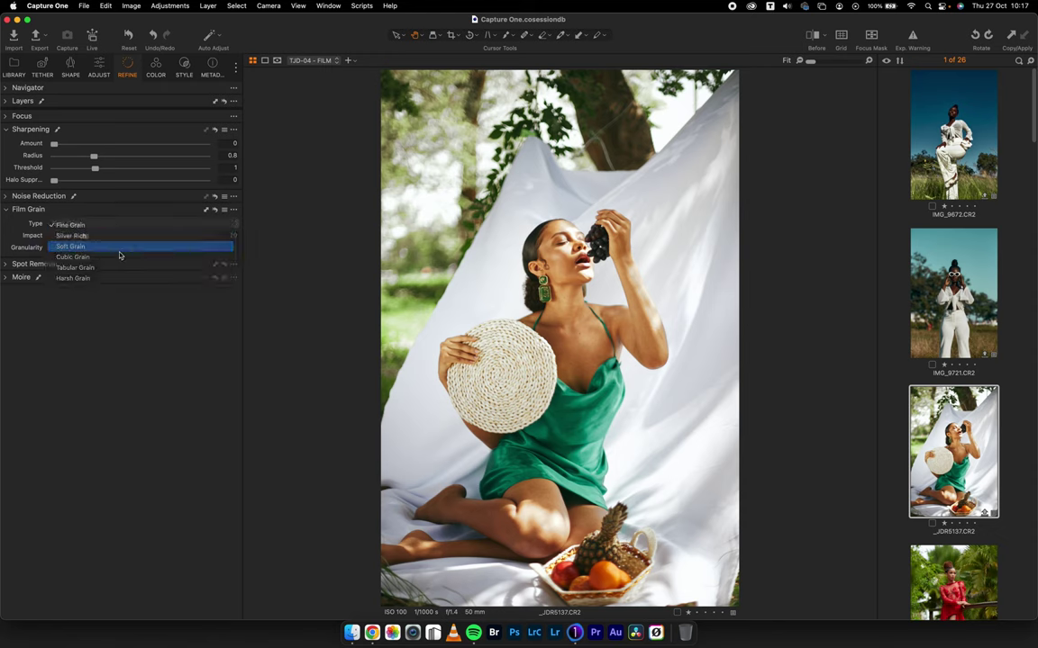
{"action": "left_click", "coordinate": [119, 251]}
{"action": "double_click", "coordinate": [558, 302]}
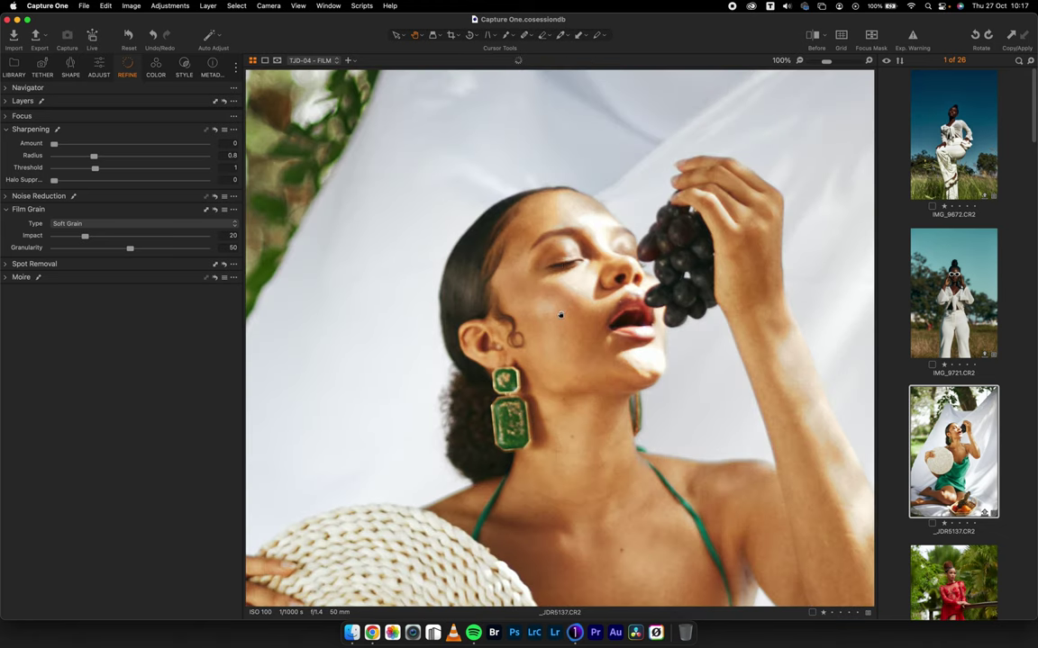
{"action": "left_click_drag", "start_coordinate": [129, 248], "coordinate": [160, 250]}
{"action": "double_click", "coordinate": [566, 313]}
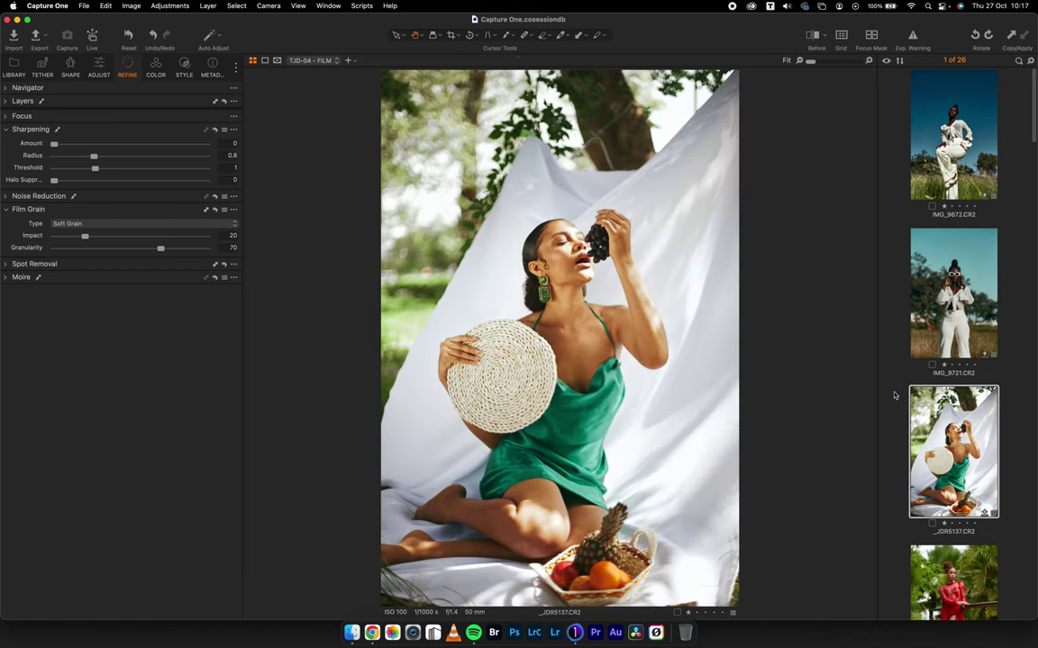
Select the photo _JDR2141.CR2 and apply the TJD-03 - XPRO III style to a new layer, accepting partial application
{"action": "scroll", "coordinate": [954, 450], "scroll_direction": "down", "scroll_amount": 5}
{"action": "left_click", "coordinate": [968, 380]}
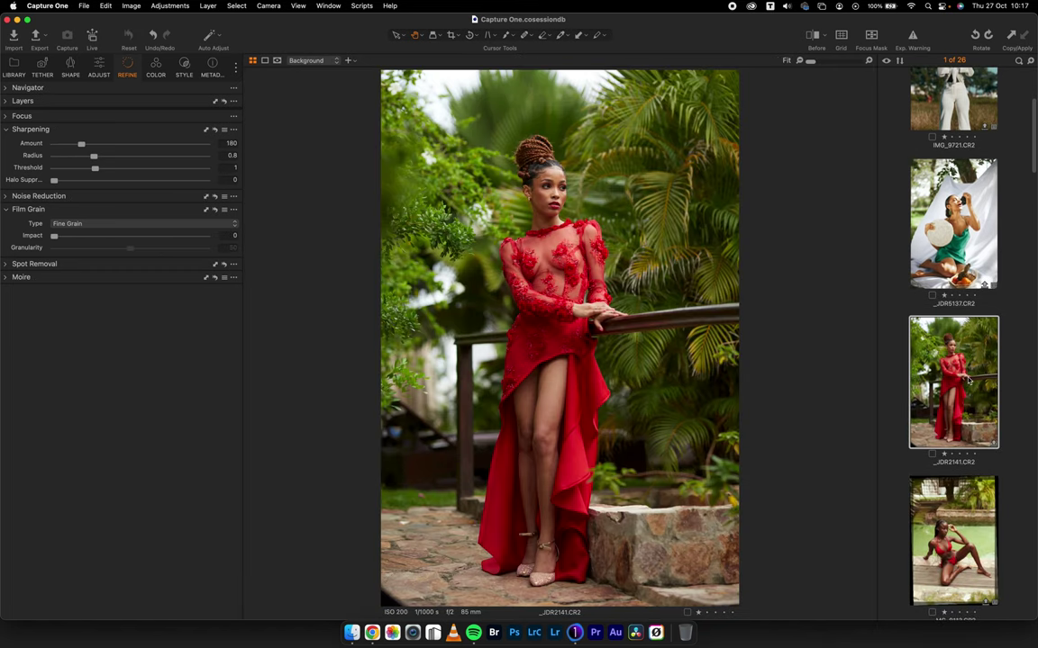
{"action": "left_click", "coordinate": [185, 68]}
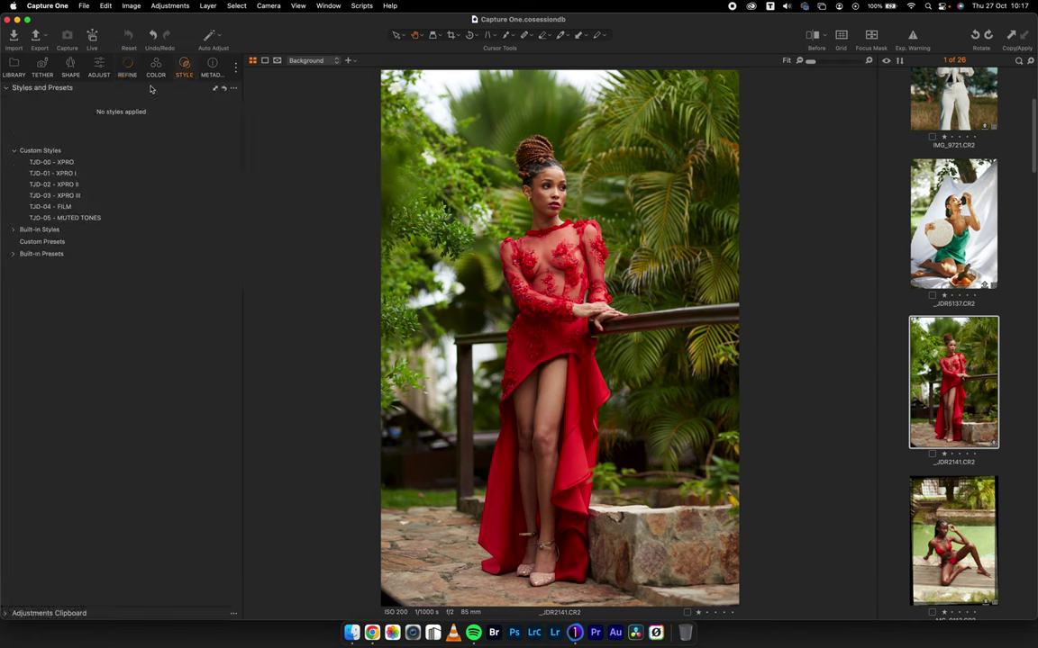
{"action": "right_click", "coordinate": [65, 197]}
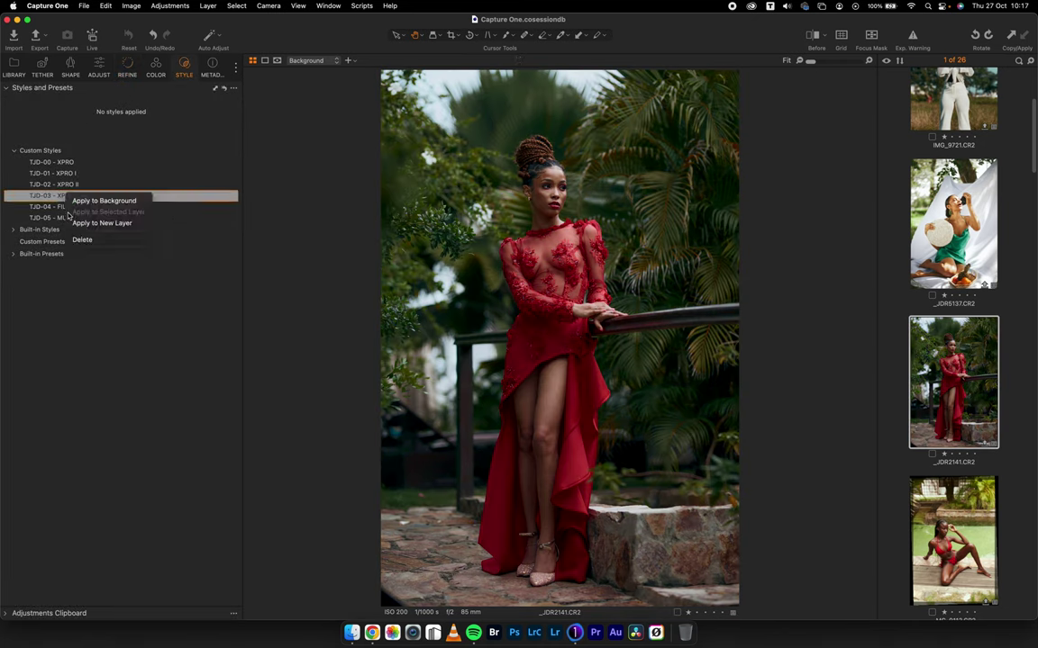
{"action": "left_click", "coordinate": [90, 223]}
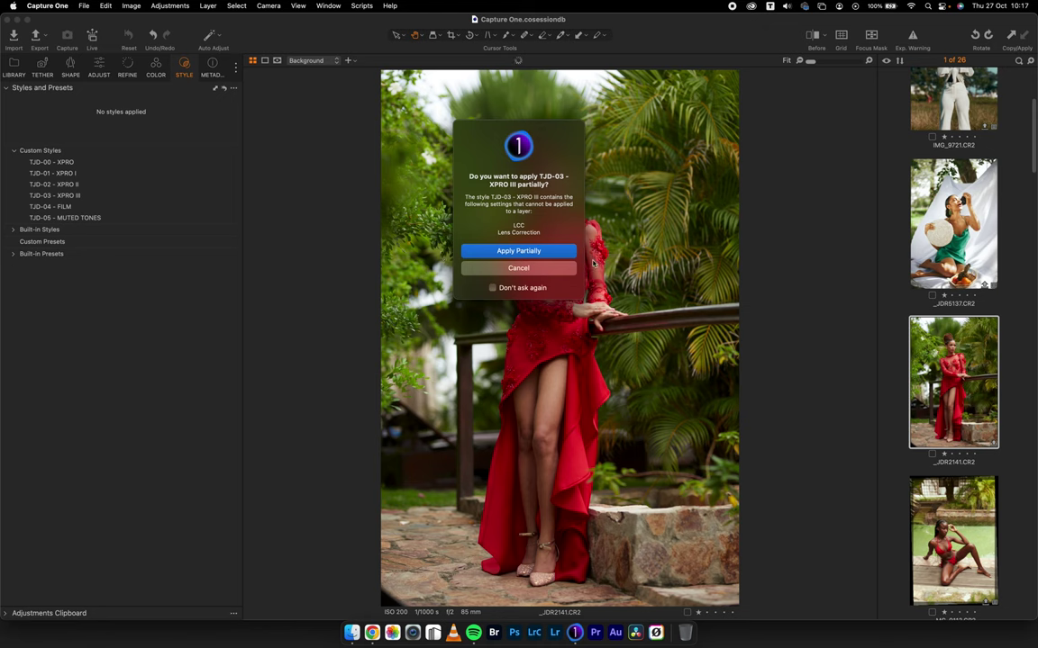
{"action": "key", "text": "Return"}
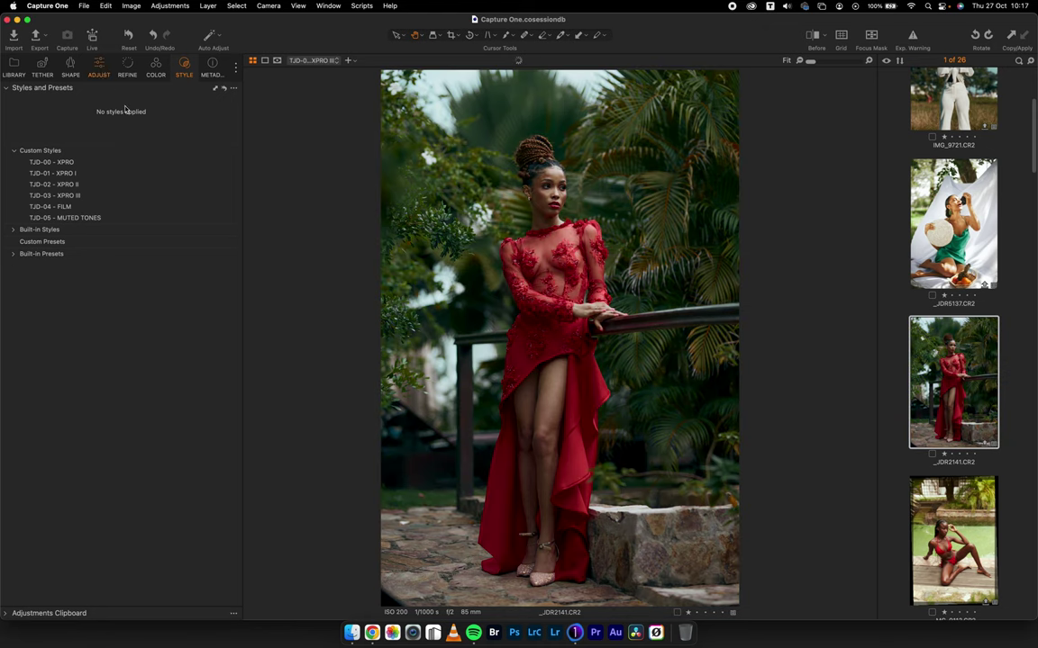
Set the TJD-03 - XPRO III layer's opacity to 60 and compare the photo with the layer disabled and enabled
{"action": "left_click", "coordinate": [20, 214]}
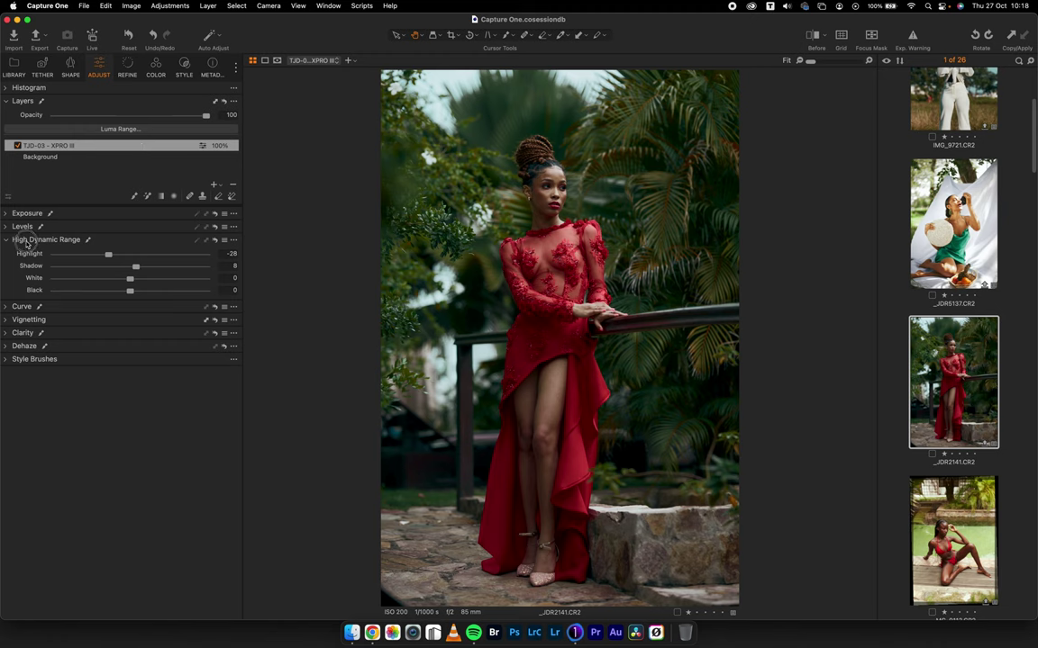
{"action": "left_click", "coordinate": [27, 239]}
{"action": "left_click", "coordinate": [156, 117]}
{"action": "left_click_drag", "start_coordinate": [156, 117], "coordinate": [145, 117]}
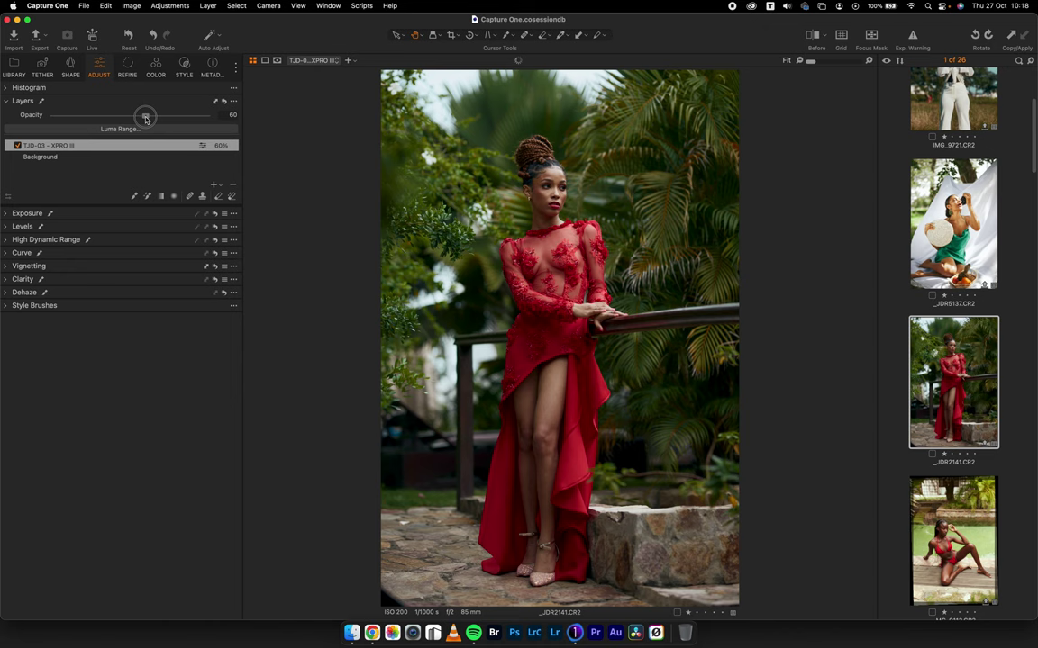
{"action": "left_click", "coordinate": [16, 147]}
{"action": "left_click", "coordinate": [16, 147]}
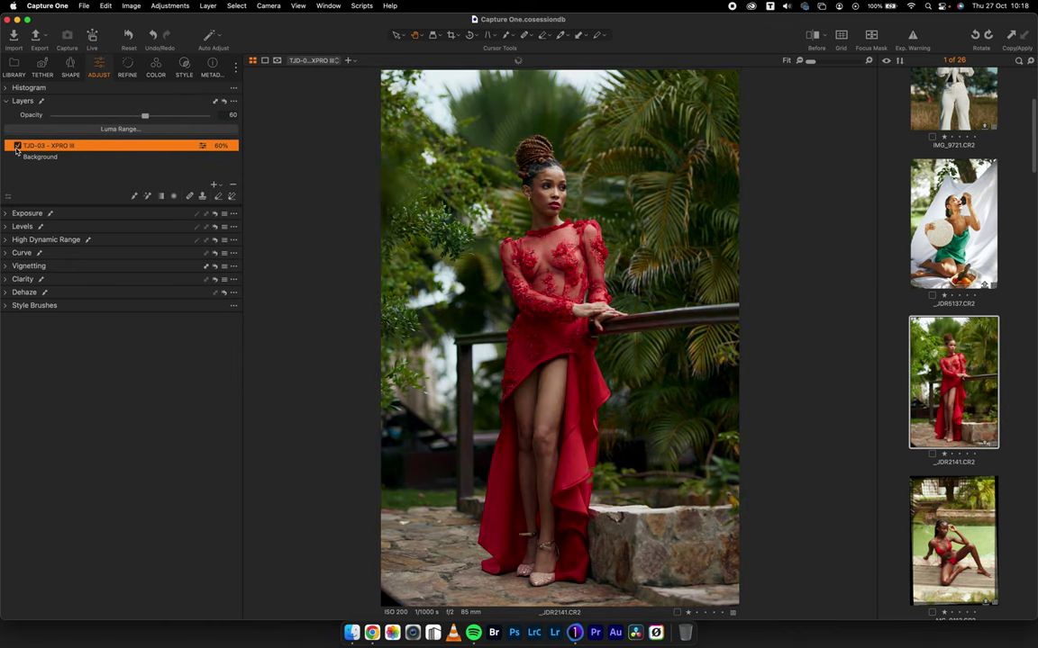
{"action": "left_click", "coordinate": [16, 146]}
{"action": "left_click", "coordinate": [17, 147]}
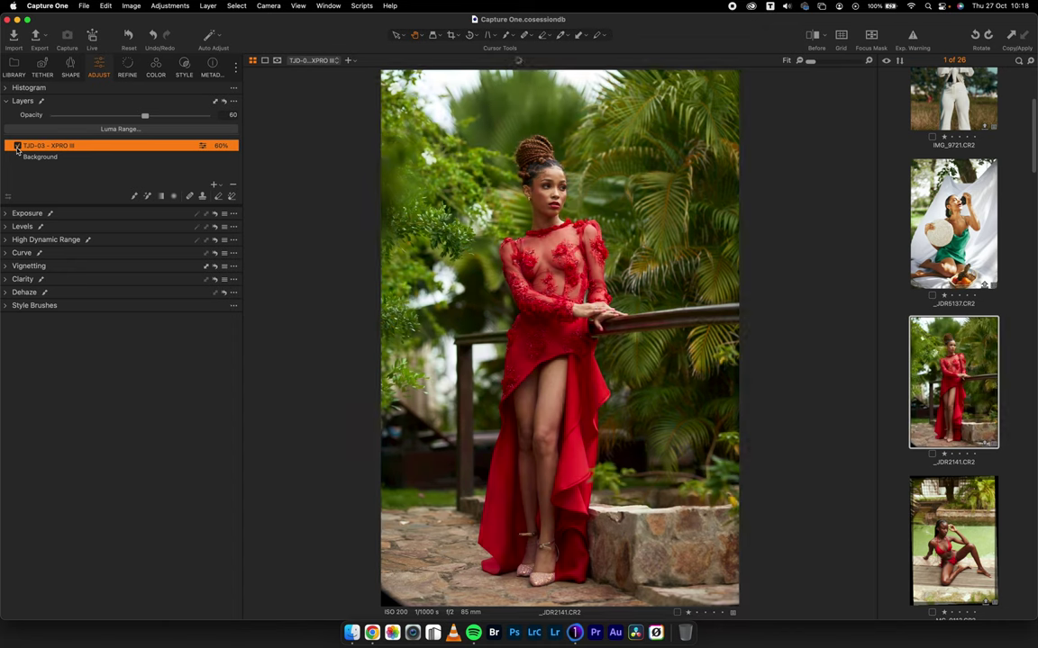
Tint the shadows of the Background layer slightly blue-violet with Color Balance
{"action": "left_click", "coordinate": [60, 157]}
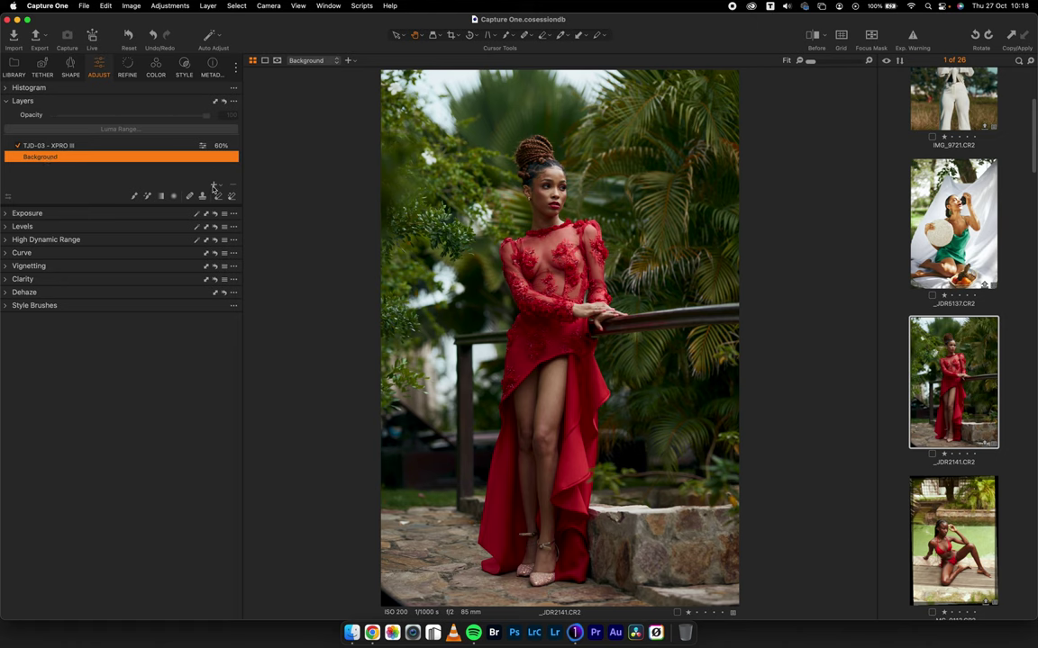
{"action": "left_click", "coordinate": [158, 68]}
{"action": "left_click", "coordinate": [32, 240]}
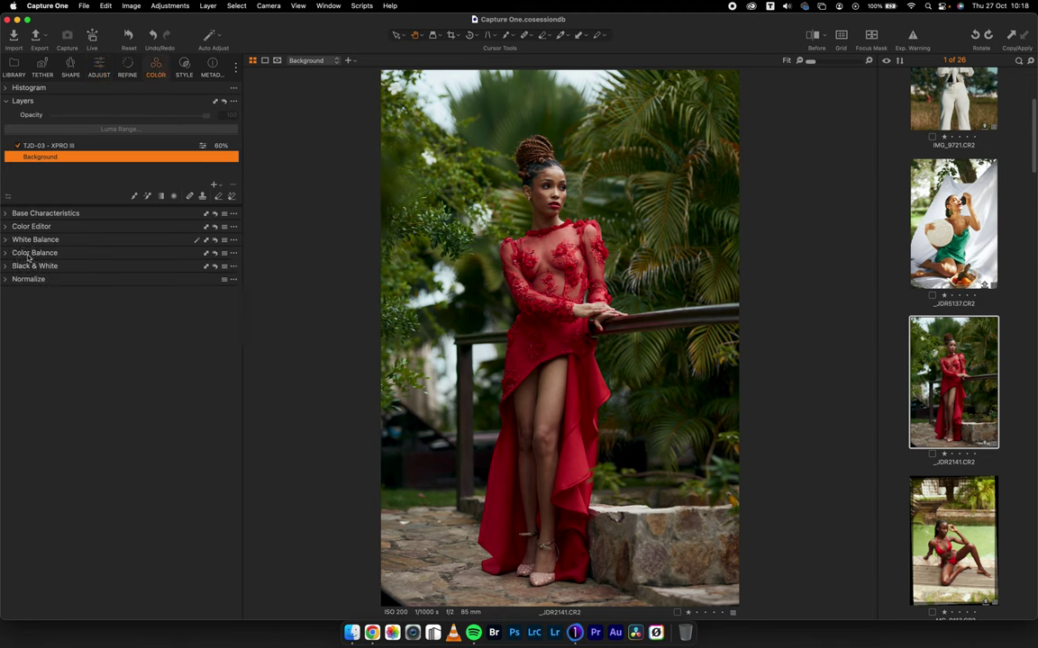
{"action": "left_click", "coordinate": [34, 253]}
{"action": "left_click", "coordinate": [114, 269]}
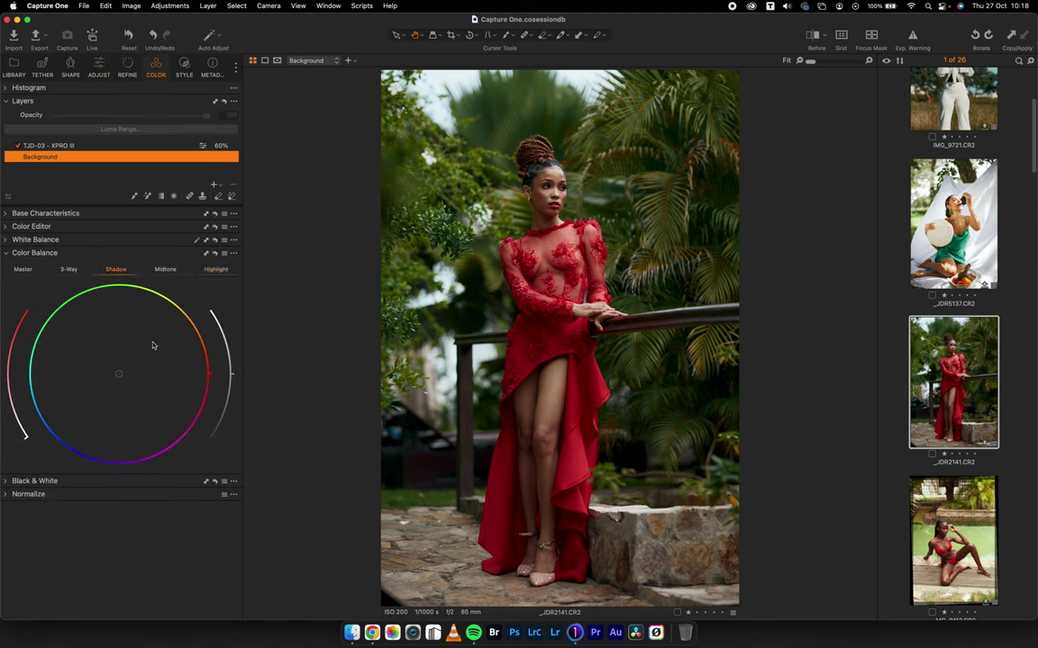
{"action": "left_click", "coordinate": [39, 396]}
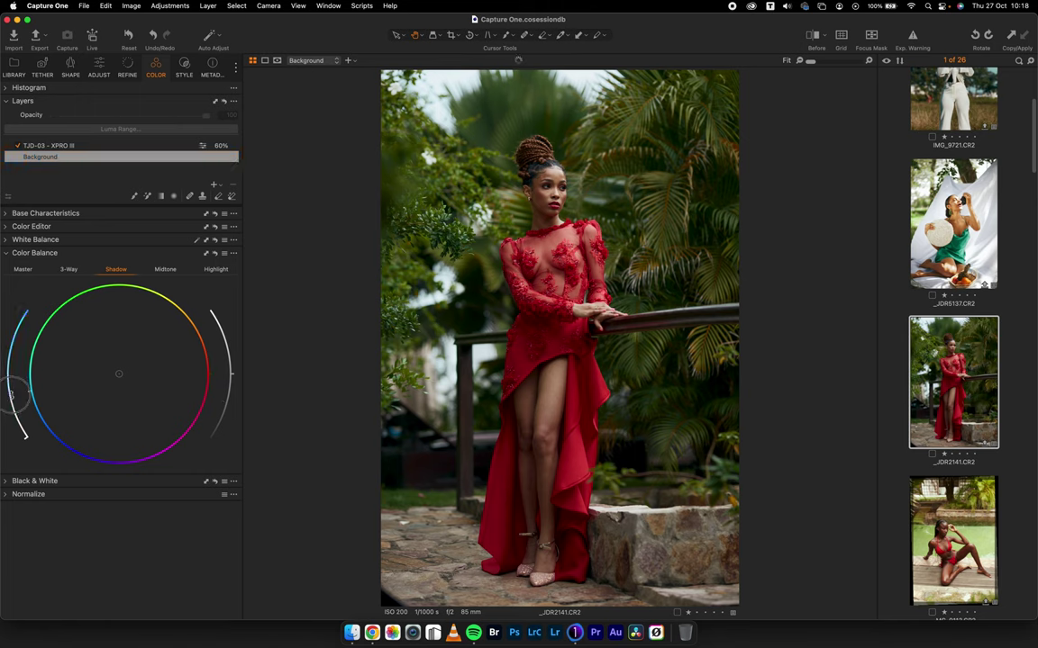
{"action": "left_click_drag", "start_coordinate": [25, 439], "coordinate": [100, 477]}
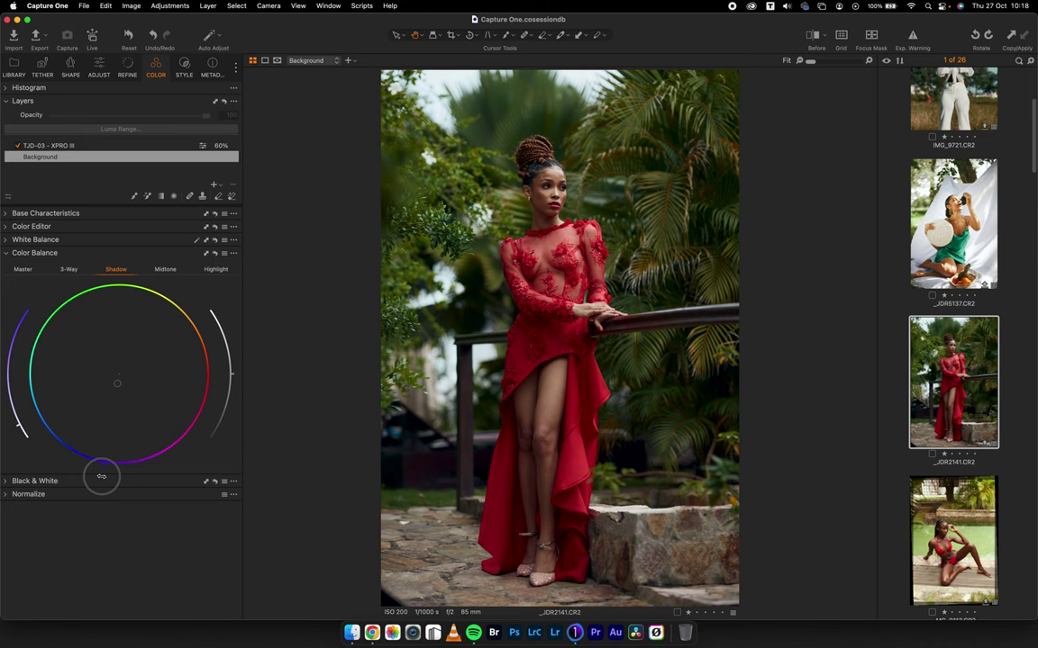
Tint the Background layer's midtones slightly orange and its highlights slightly blue in Color Balance
{"action": "left_click", "coordinate": [167, 269]}
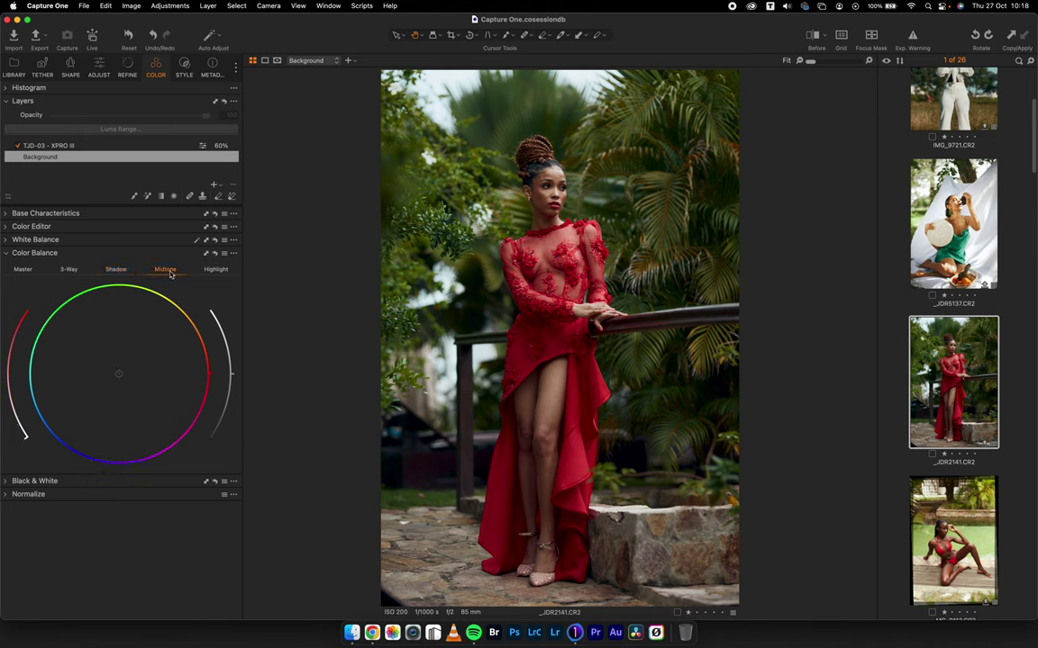
{"action": "left_click_drag", "start_coordinate": [189, 336], "coordinate": [208, 287]}
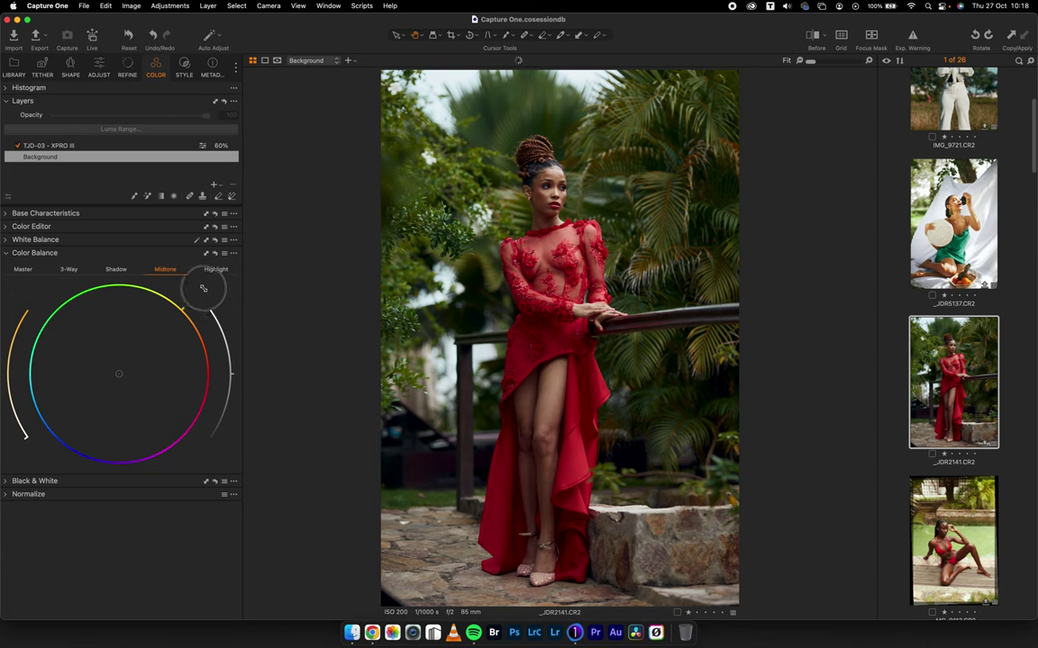
{"action": "left_click_drag", "start_coordinate": [24, 434], "coordinate": [19, 421]}
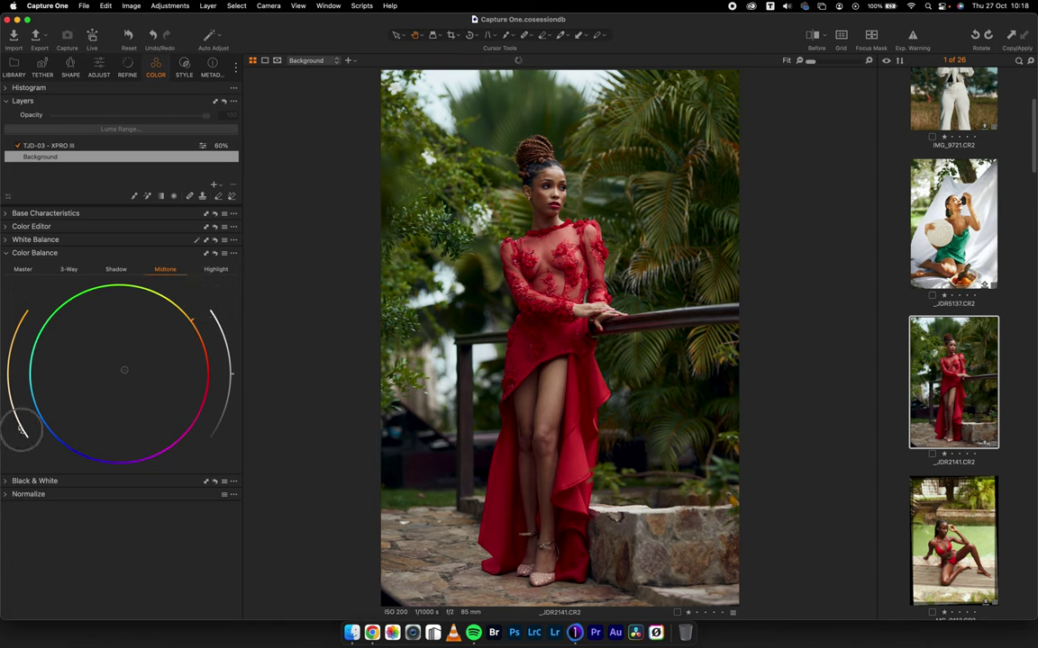
{"action": "left_click", "coordinate": [216, 269]}
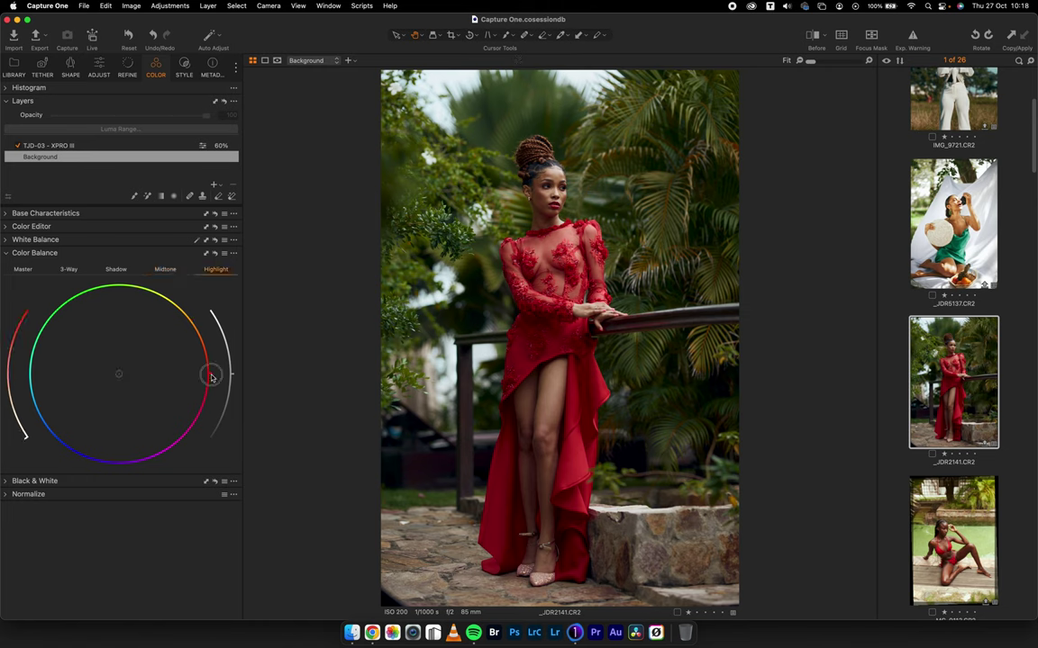
{"action": "left_click_drag", "start_coordinate": [27, 398], "coordinate": [9, 369]}
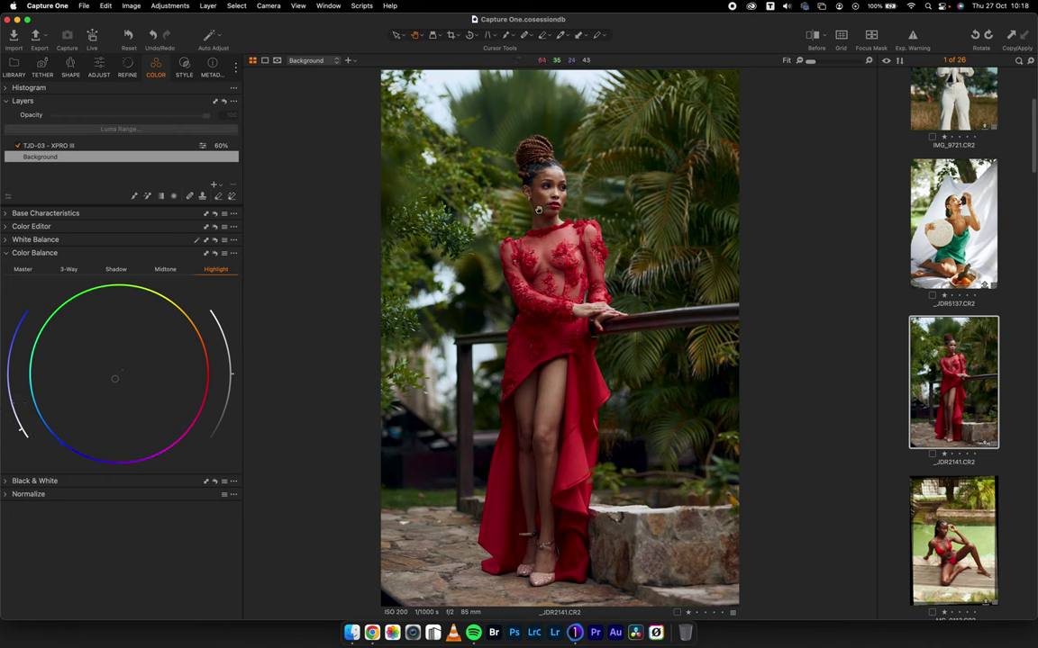
Select the photo _MG_9113.CR2 and apply the TJD-03 - XPRO III style to a new layer, accepting partial application
{"action": "scroll", "coordinate": [941, 388], "scroll_direction": "down", "scroll_amount": 5}
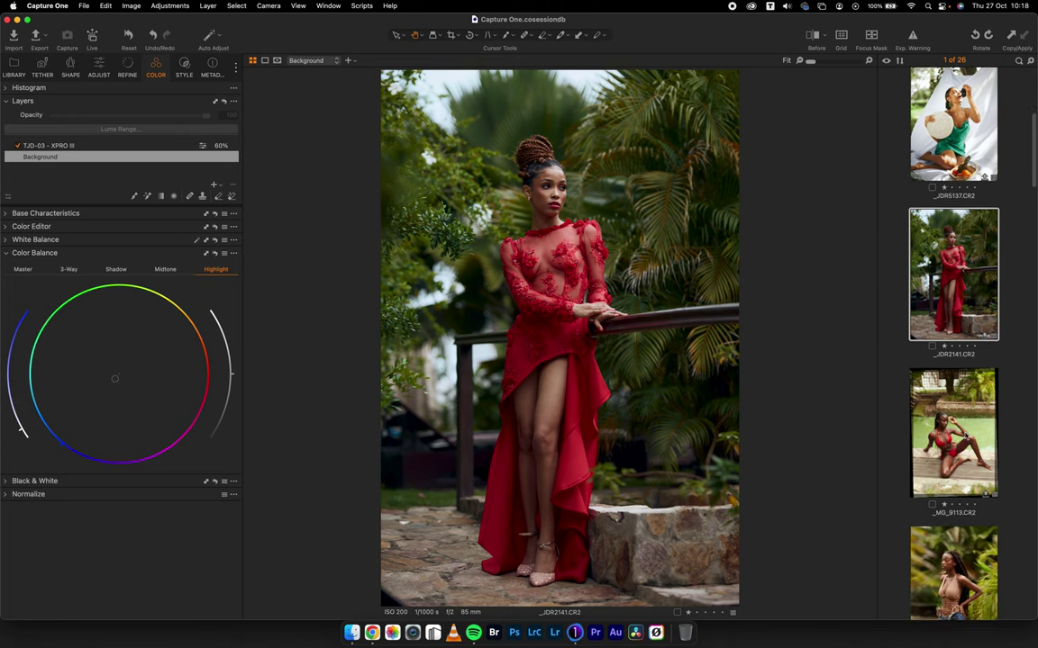
{"action": "left_click", "coordinate": [974, 343]}
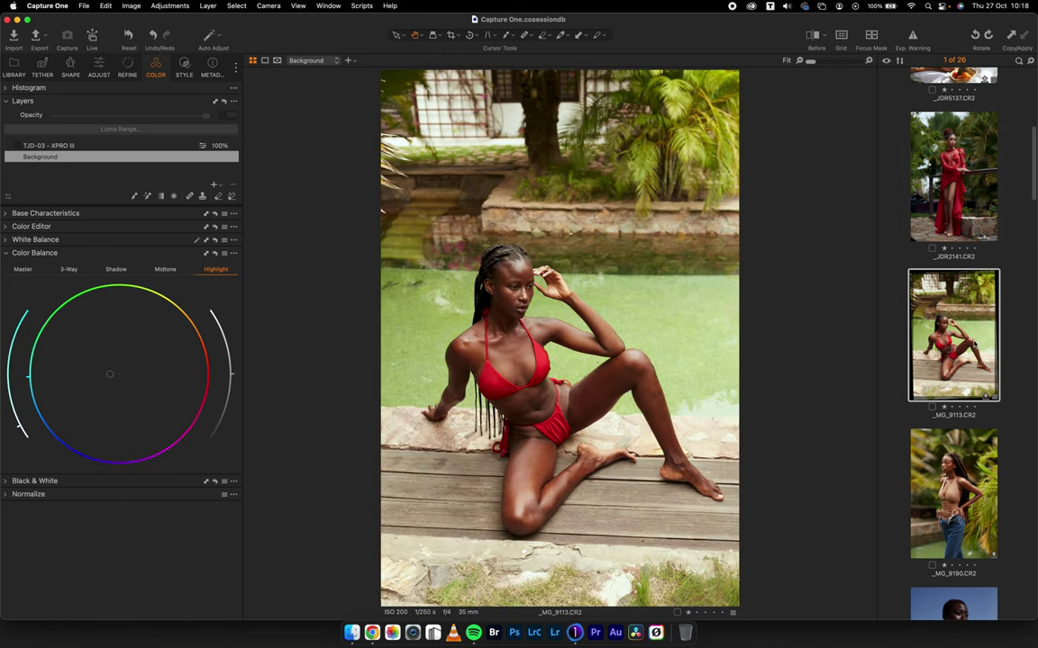
{"action": "left_click", "coordinate": [185, 68]}
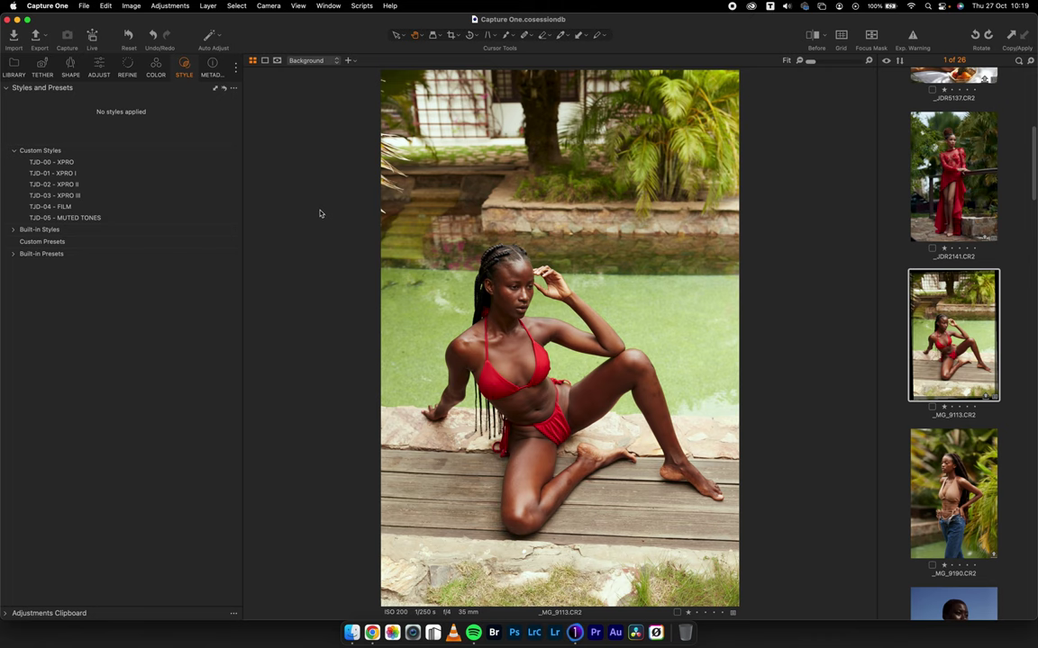
{"action": "right_click", "coordinate": [79, 196]}
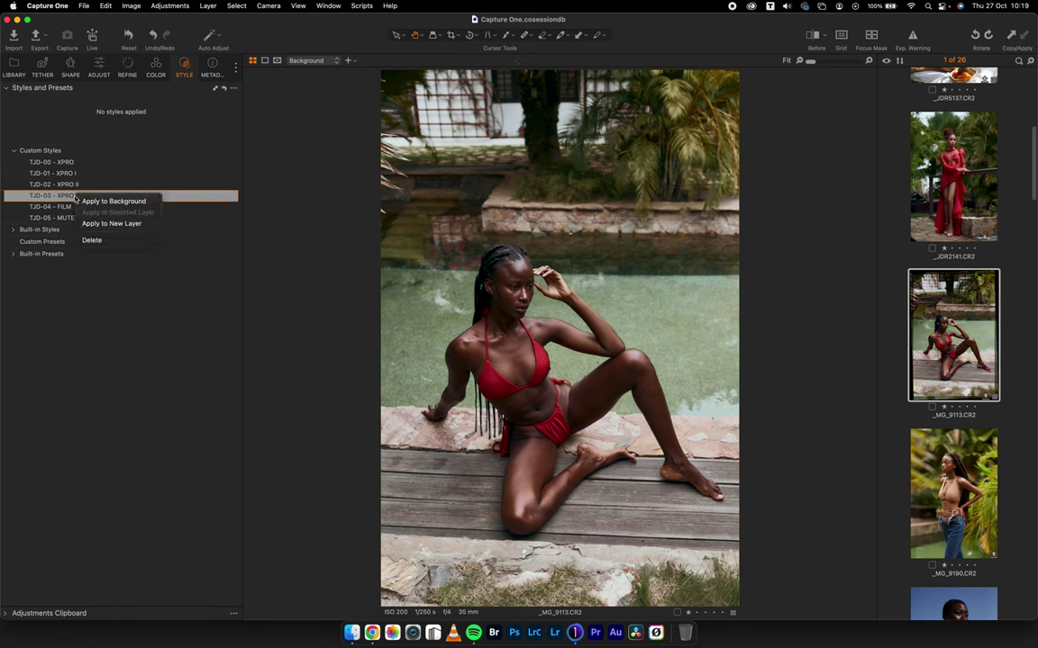
{"action": "left_click", "coordinate": [115, 226]}
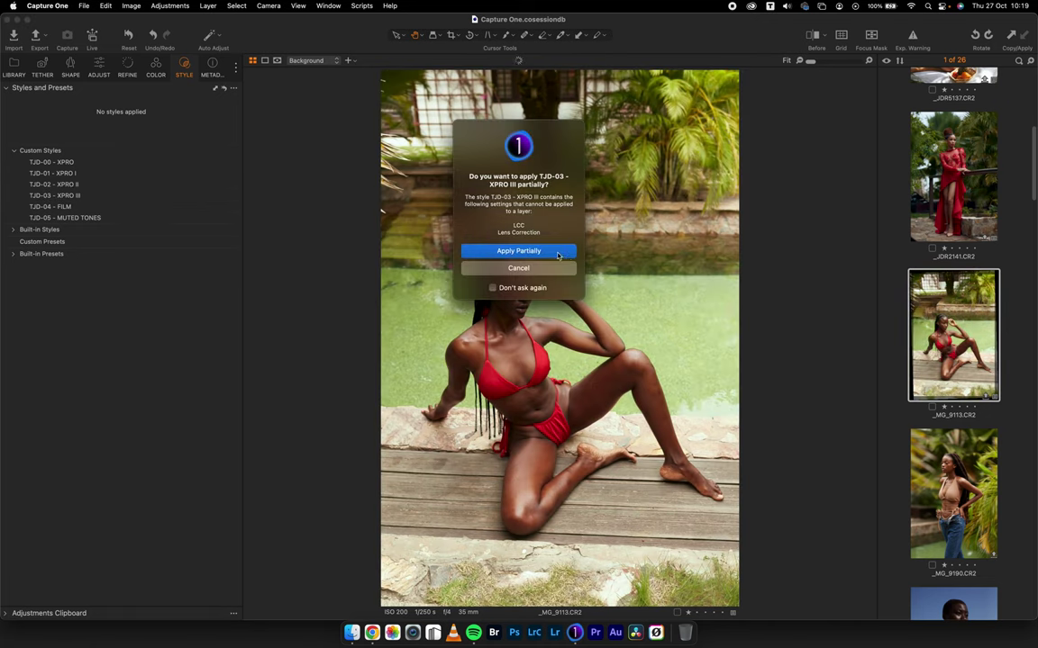
{"action": "left_click", "coordinate": [515, 248]}
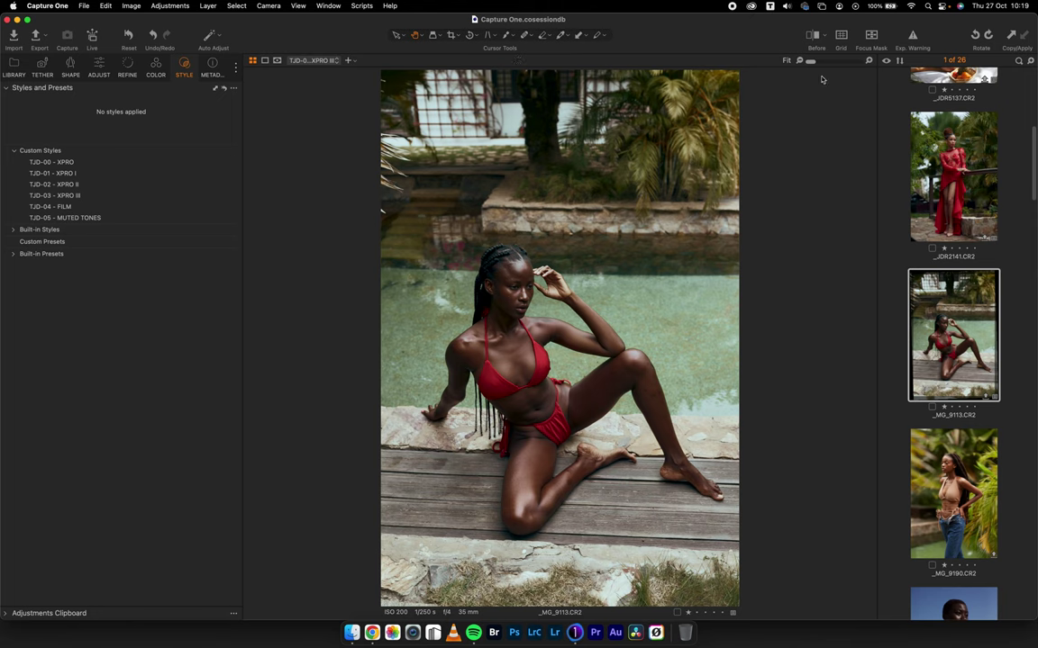
Compare the photo _MG_9113.CR2 with the uppermost TJD-03 - XPRO III layer disabled and enabled
{"action": "left_click", "coordinate": [89, 59]}
{"action": "left_click", "coordinate": [17, 147]}
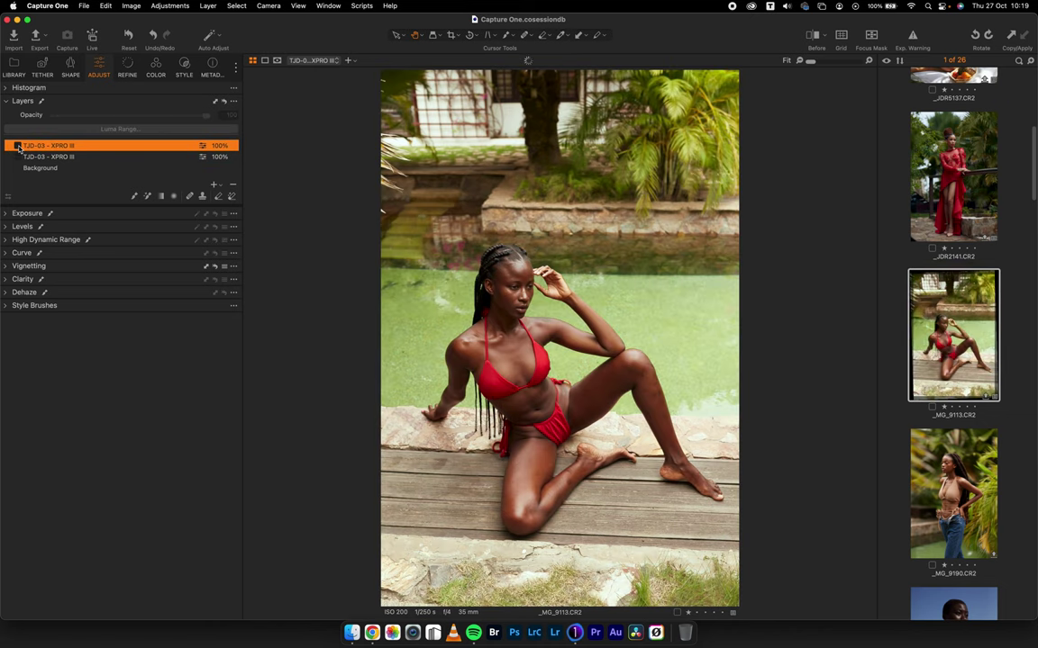
{"action": "left_click", "coordinate": [17, 146]}
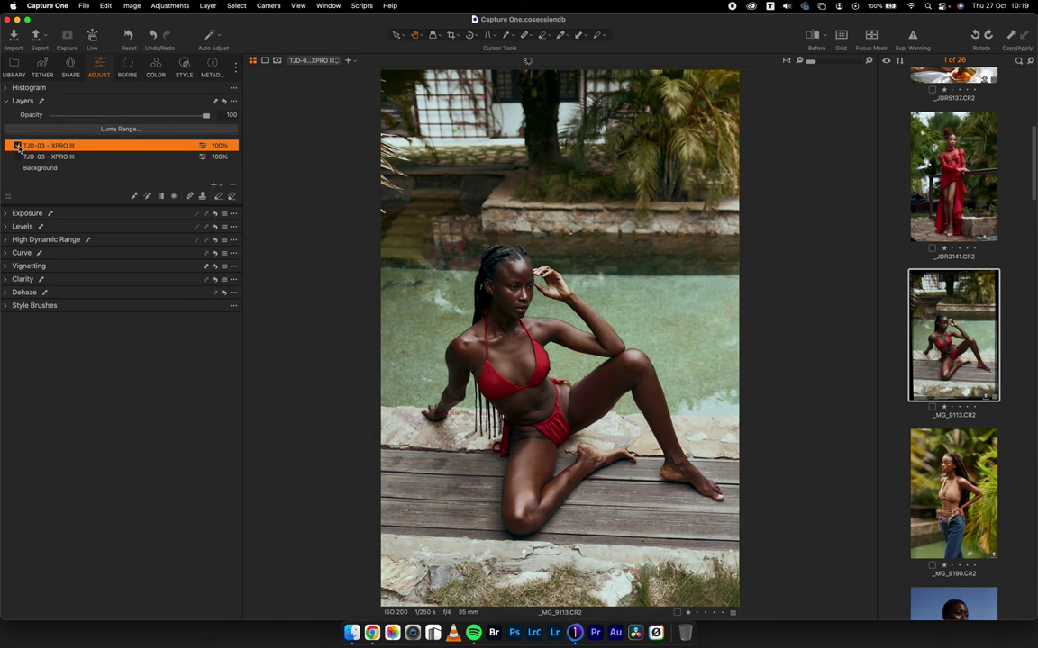
{"action": "left_click", "coordinate": [17, 146]}
{"action": "left_click", "coordinate": [17, 146]}
Enable the second TJD-03 - XPRO III layer just above the Background and set its opacity to 38
{"action": "left_click", "coordinate": [18, 158]}
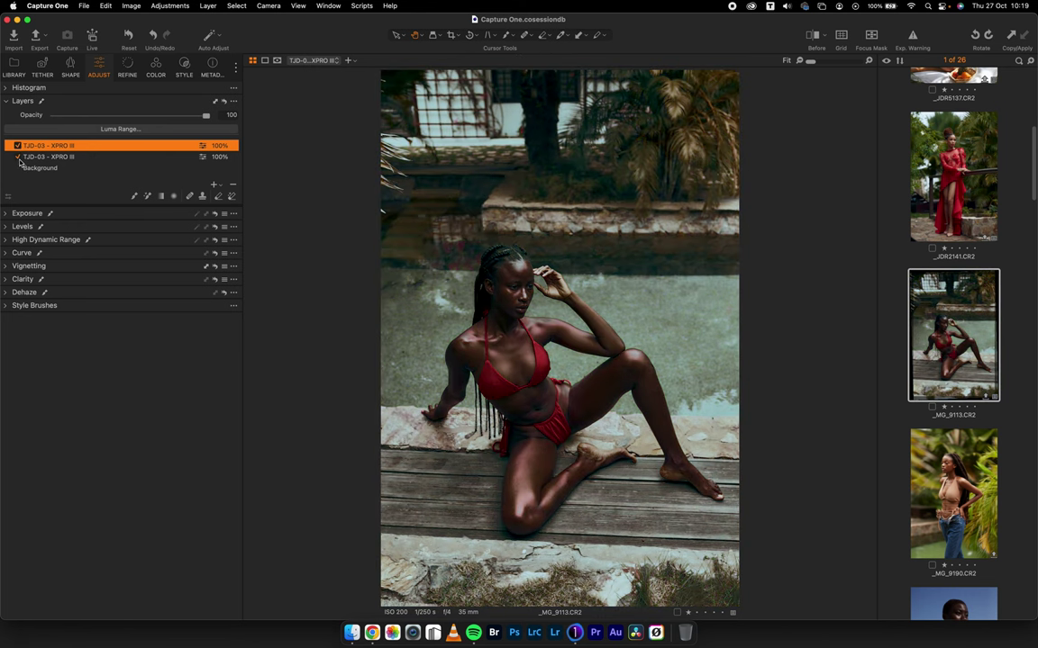
{"action": "left_click", "coordinate": [48, 157]}
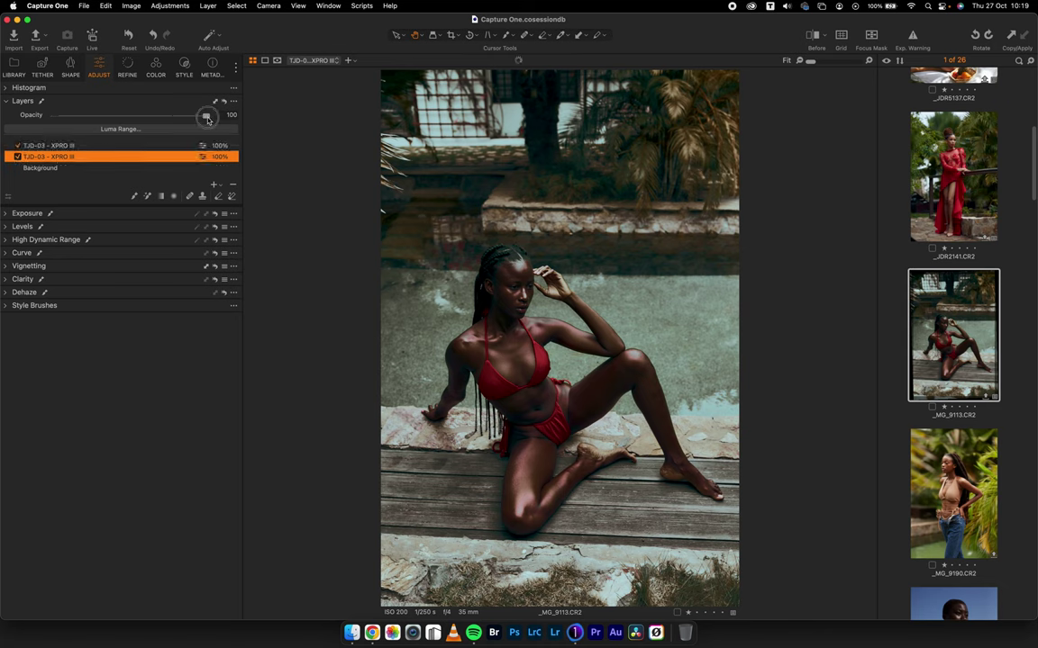
{"action": "left_click_drag", "start_coordinate": [206, 116], "coordinate": [116, 125]}
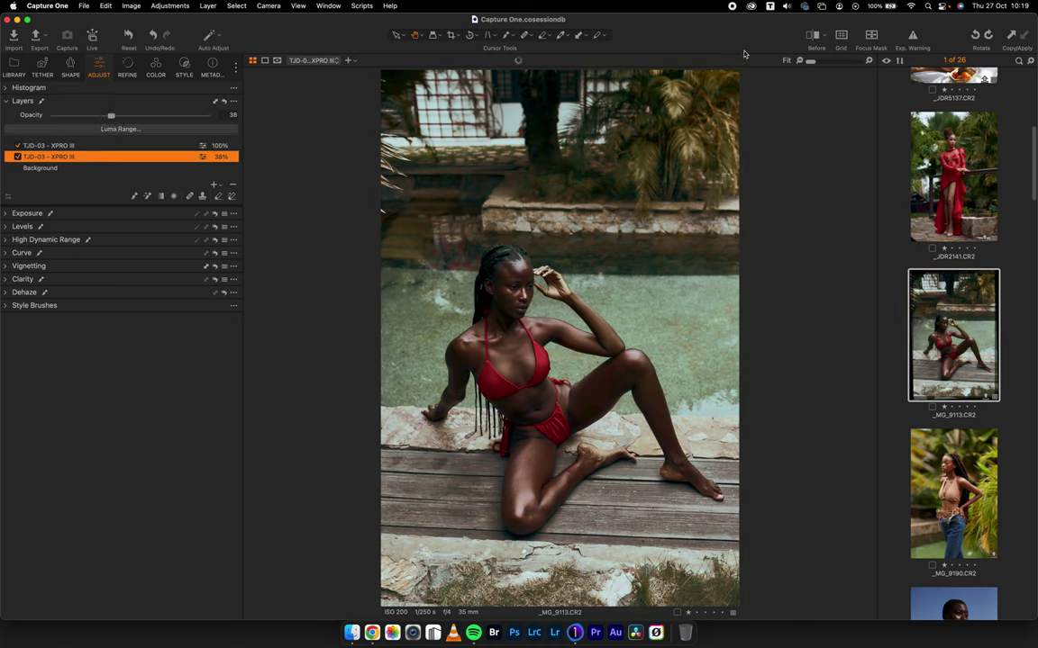
Compare the before and after versions of _MG_9113.CR2, and inspect the edited photo at 100%
{"action": "left_click", "coordinate": [814, 38]}
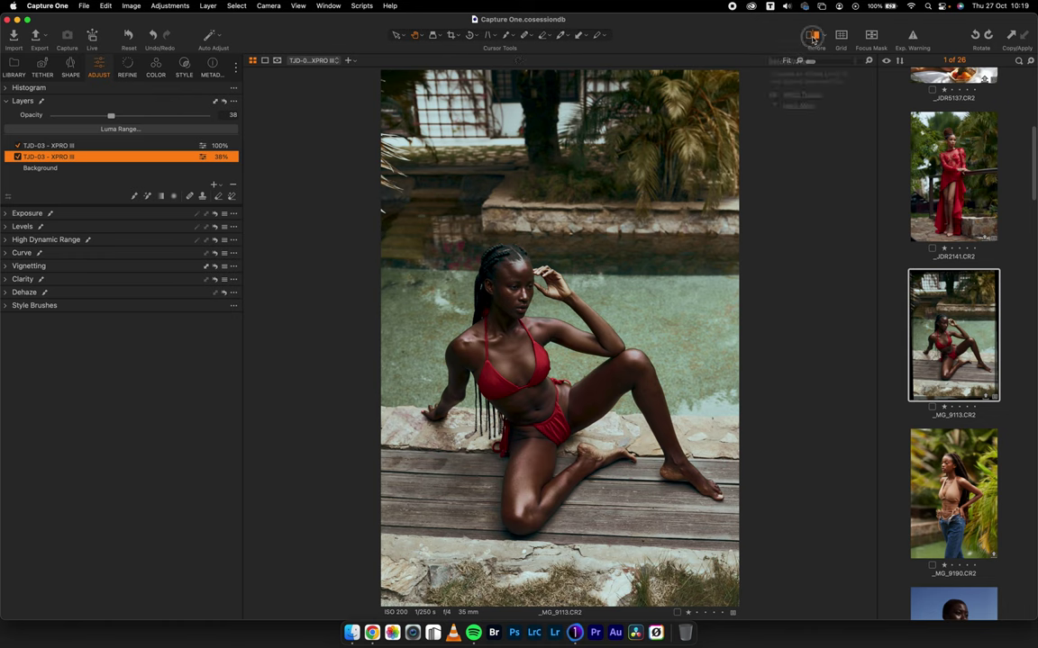
{"action": "left_click", "coordinate": [814, 38]}
{"action": "left_click", "coordinate": [814, 38]}
{"action": "left_click", "coordinate": [814, 37]}
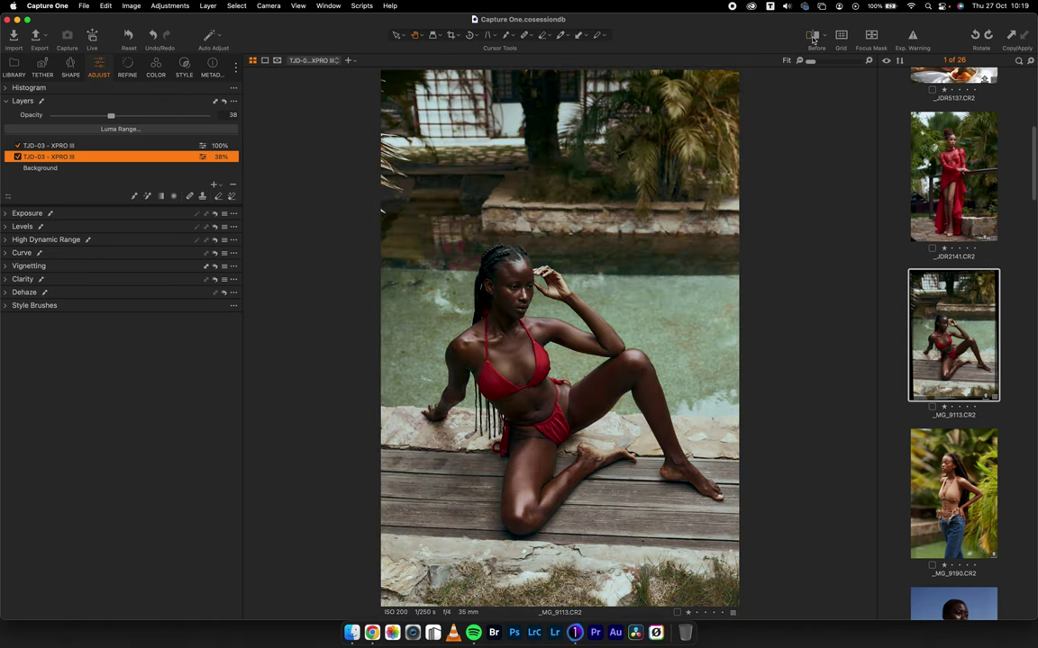
{"action": "left_click", "coordinate": [814, 39]}
{"action": "left_click", "coordinate": [814, 40]}
{"action": "left_click", "coordinate": [624, 263]}
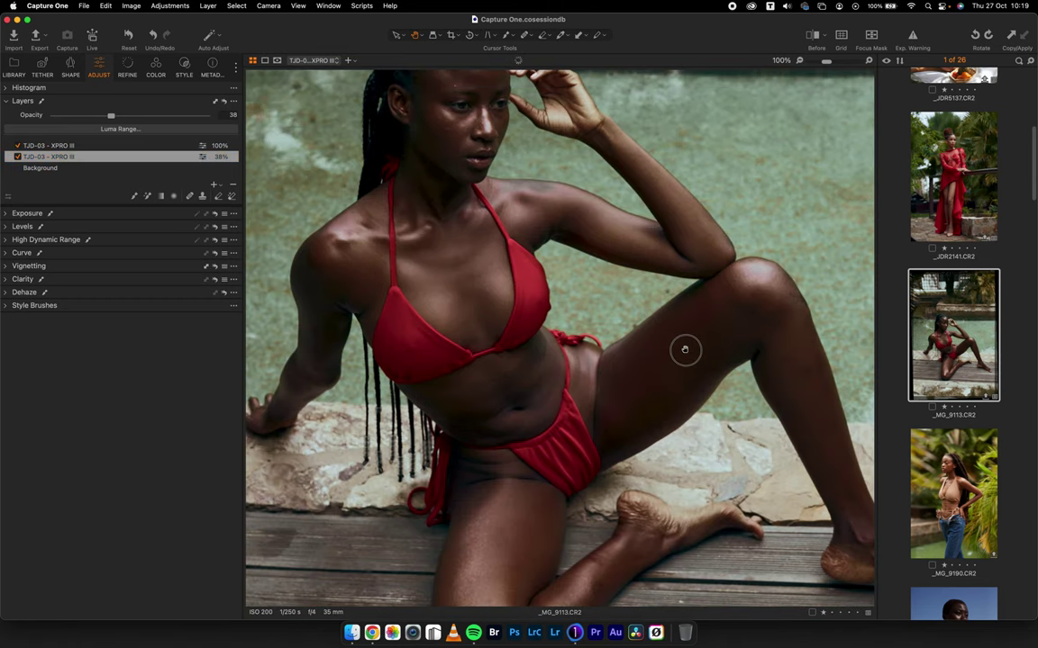
{"action": "left_click", "coordinate": [540, 221]}
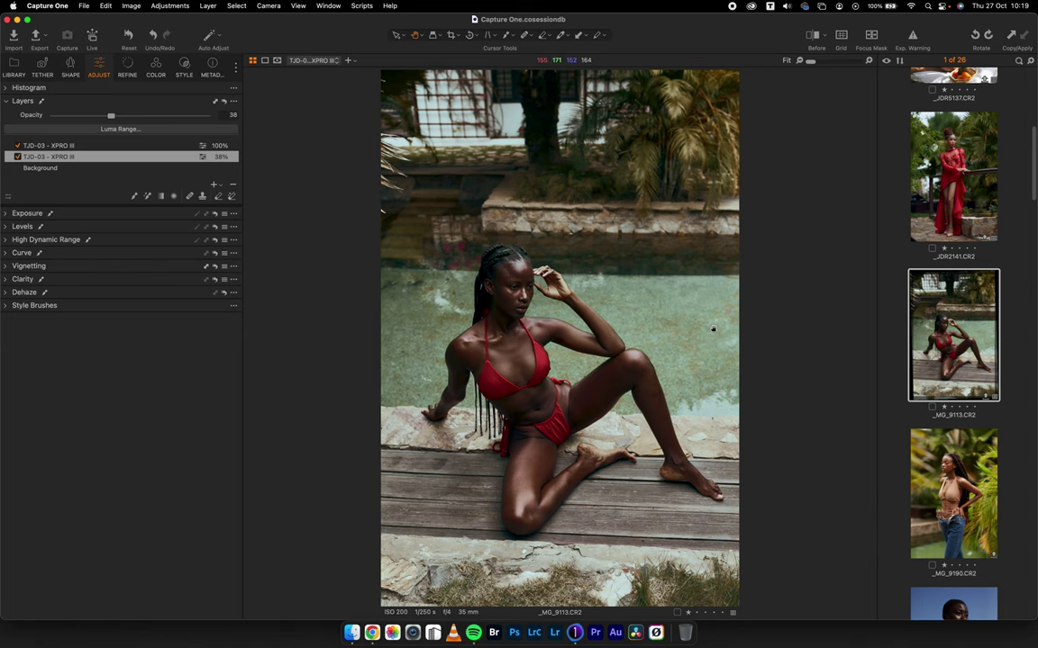
Apply the TJD-03 - XPRO III style partially to a new layer on the photo _MG_9190.CR2, with the layer's opacity at 71
{"action": "key", "text": "Right"}
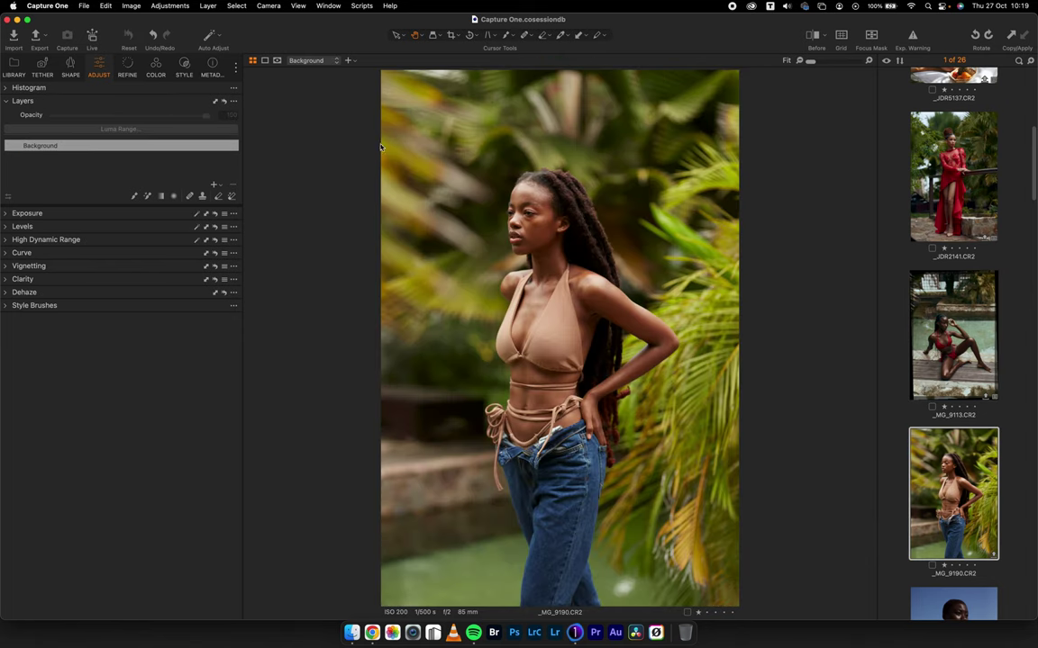
{"action": "left_click", "coordinate": [184, 67]}
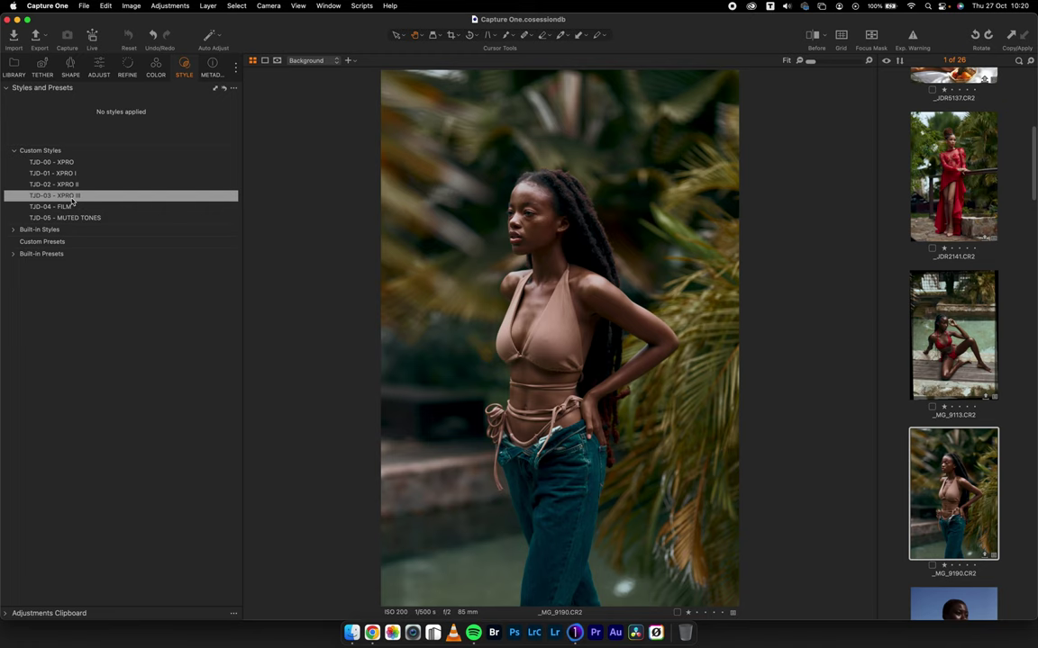
{"action": "right_click", "coordinate": [72, 200]}
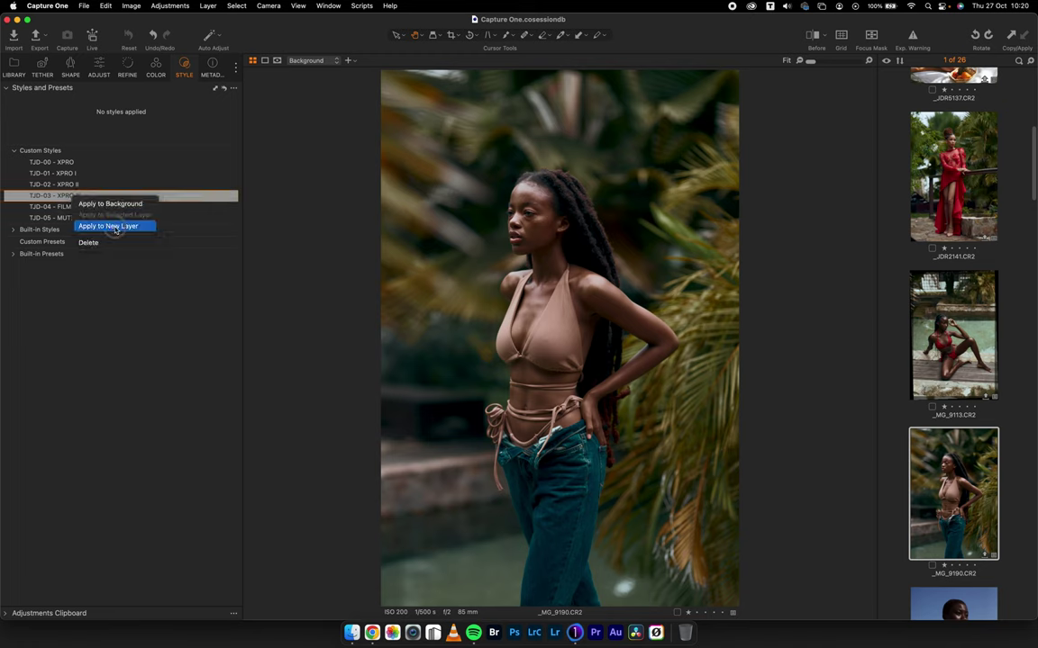
{"action": "left_click", "coordinate": [126, 108]}
{"action": "key", "text": "Return"}
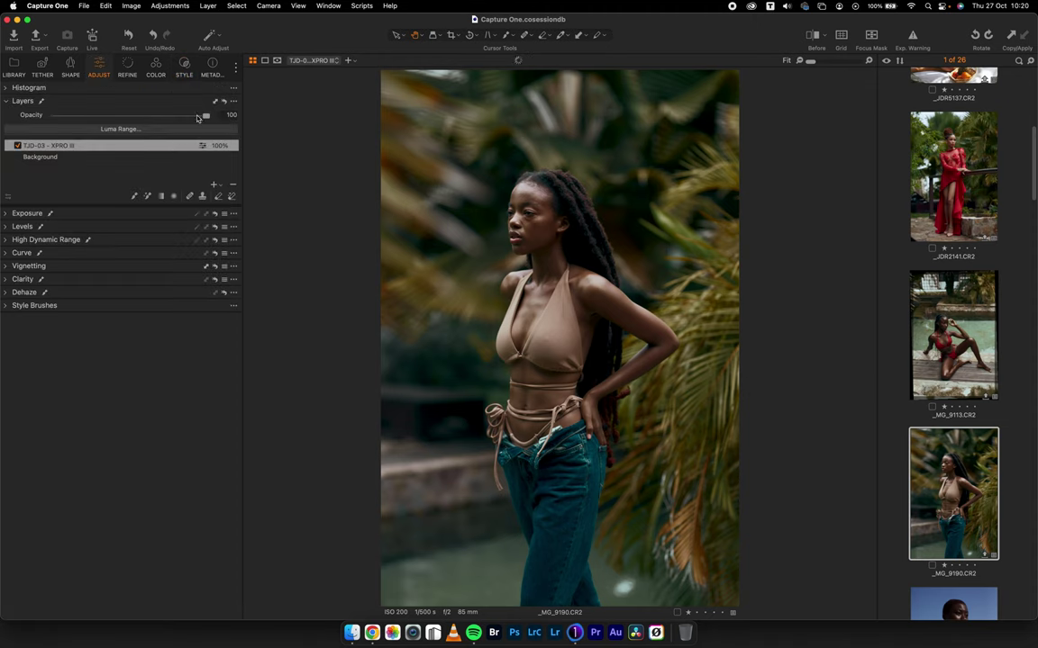
{"action": "left_click_drag", "start_coordinate": [197, 117], "coordinate": [159, 118]}
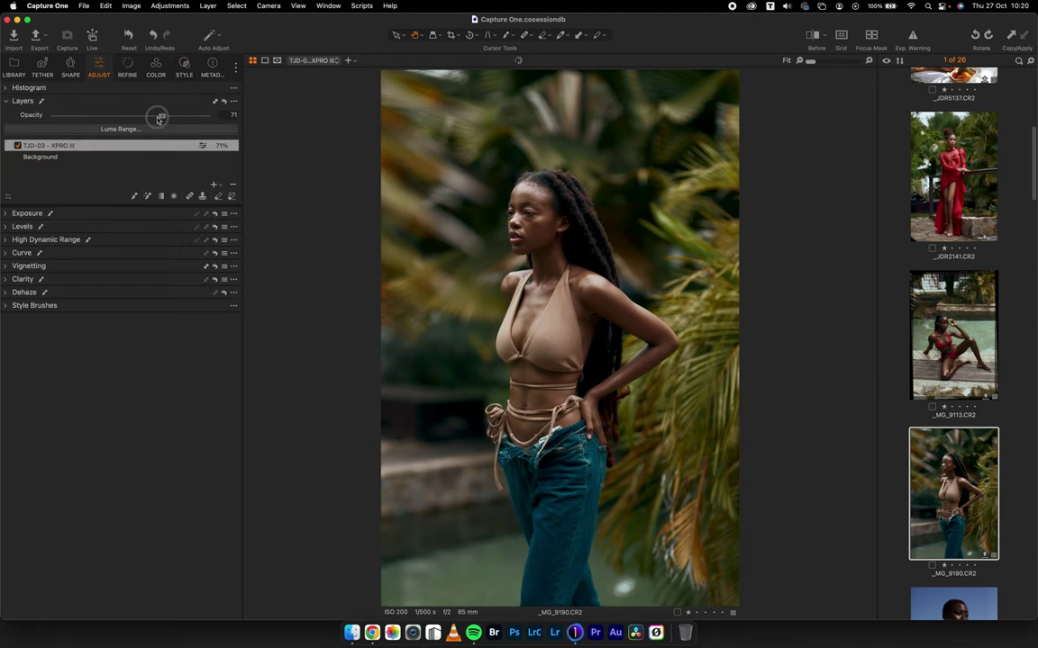
Select the Background layer, expand the Color Editor tool and place it below White Balance
{"action": "left_click", "coordinate": [79, 156]}
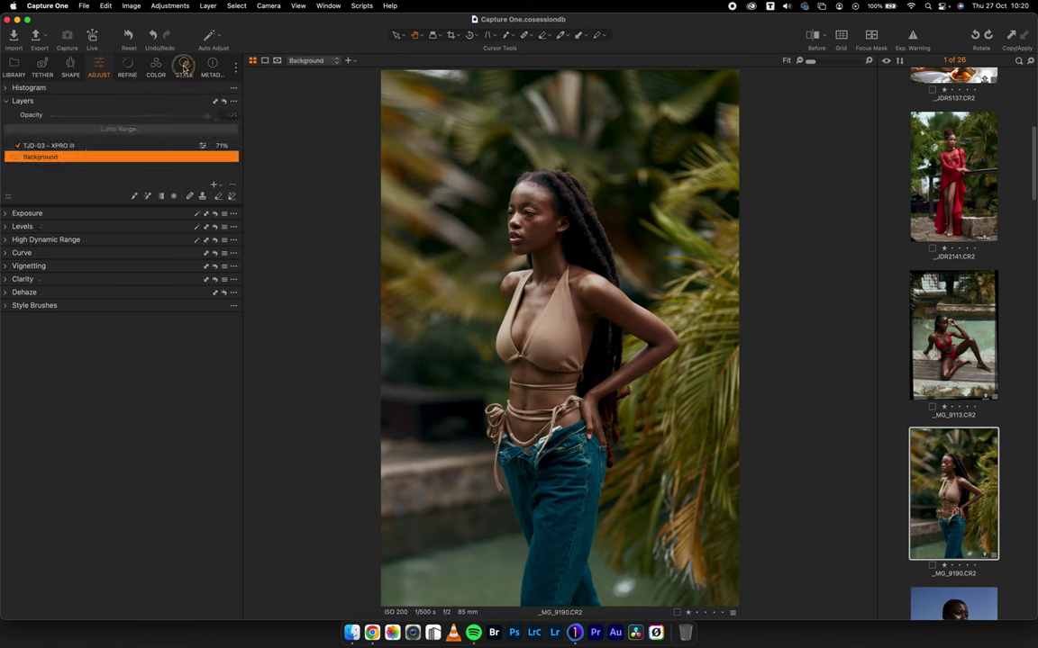
{"action": "left_click", "coordinate": [183, 65]}
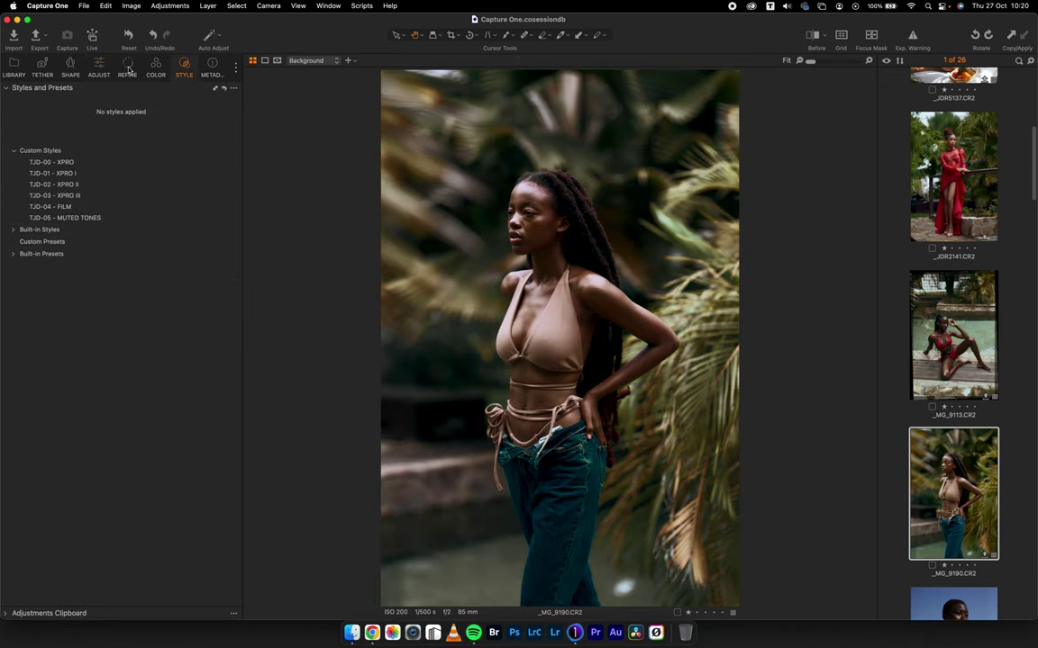
{"action": "left_click", "coordinate": [97, 64]}
{"action": "left_click", "coordinate": [131, 66]}
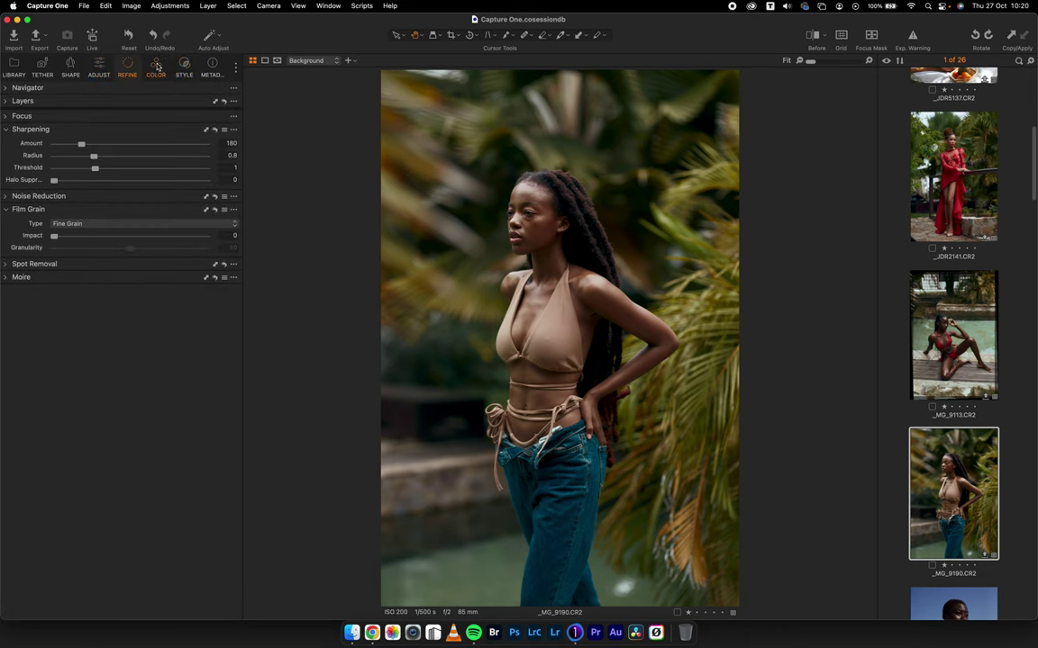
{"action": "left_click", "coordinate": [156, 65]}
{"action": "left_click", "coordinate": [23, 253]}
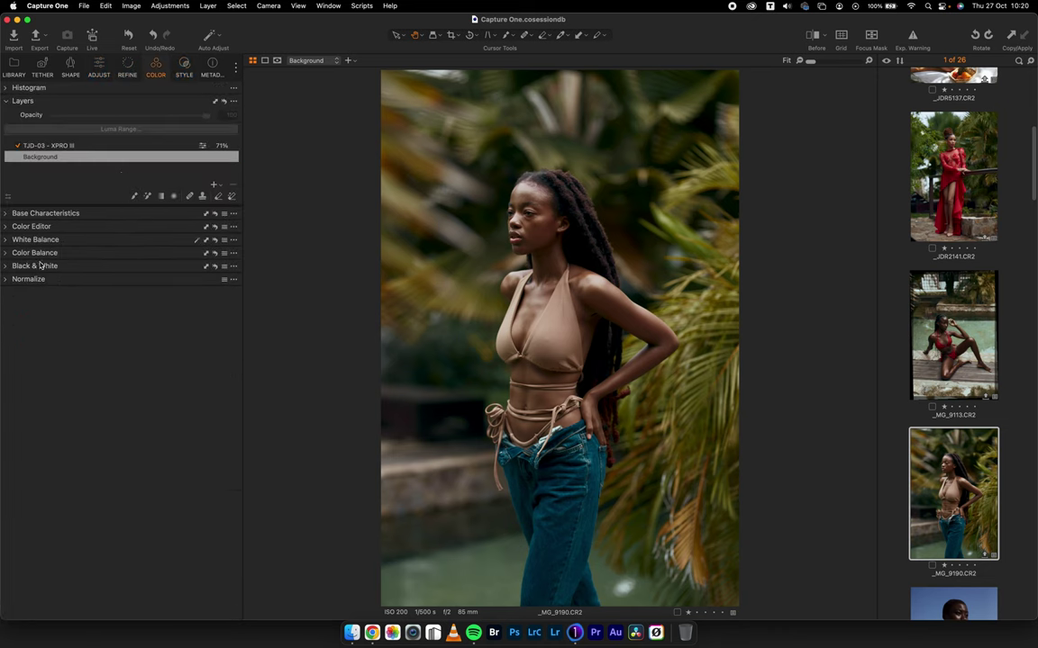
{"action": "left_click", "coordinate": [19, 227]}
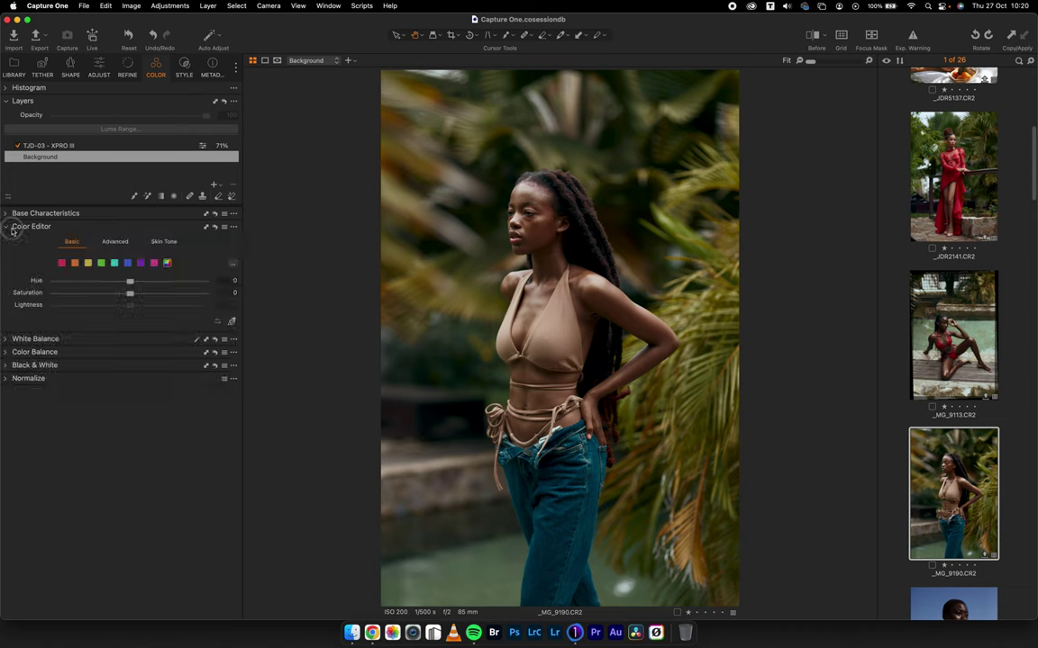
{"action": "left_click", "coordinate": [14, 226]}
{"action": "left_click_drag", "start_coordinate": [14, 226], "coordinate": [18, 240]}
{"action": "left_click", "coordinate": [18, 239]}
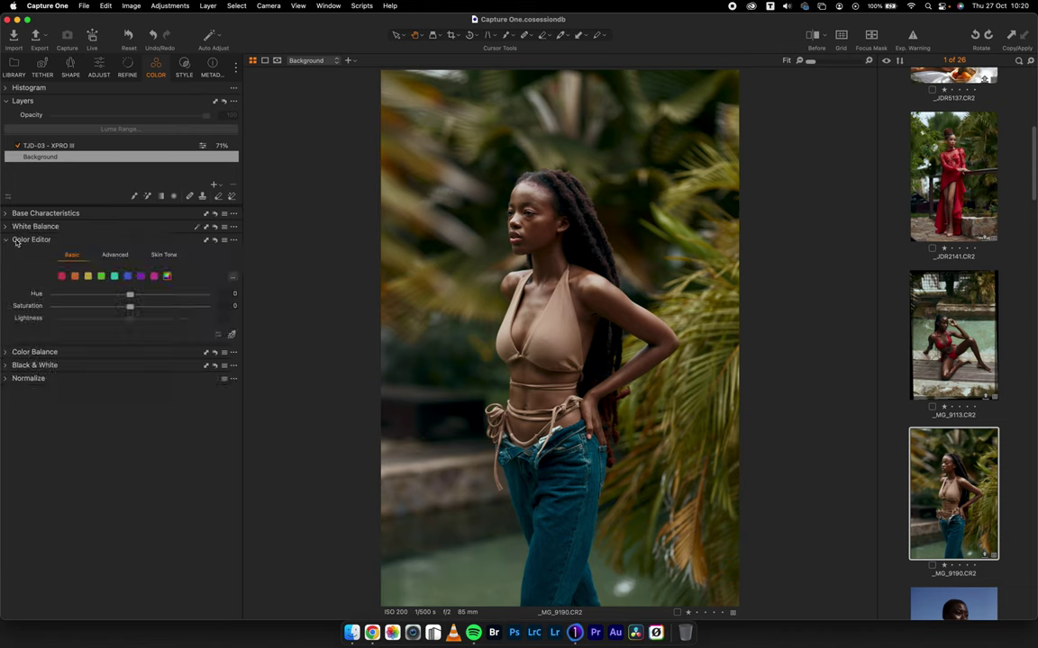
Sample the model's skin color in the Color Editor's Skin Tone mode and slightly raise its lightness on the Background layer
{"action": "left_click", "coordinate": [163, 255]}
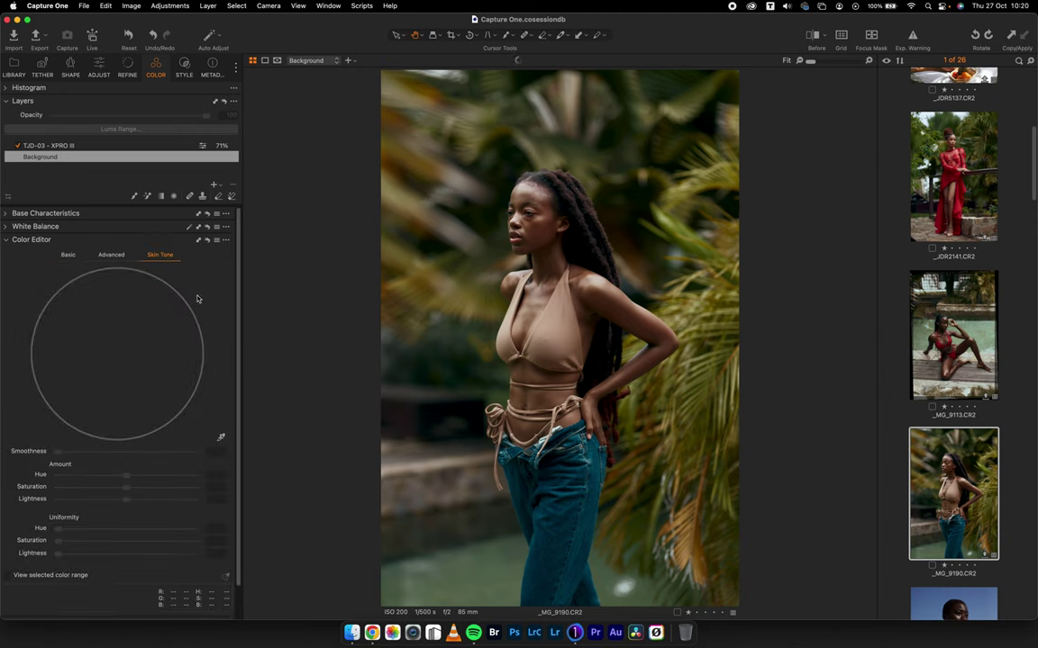
{"action": "left_click", "coordinate": [222, 437]}
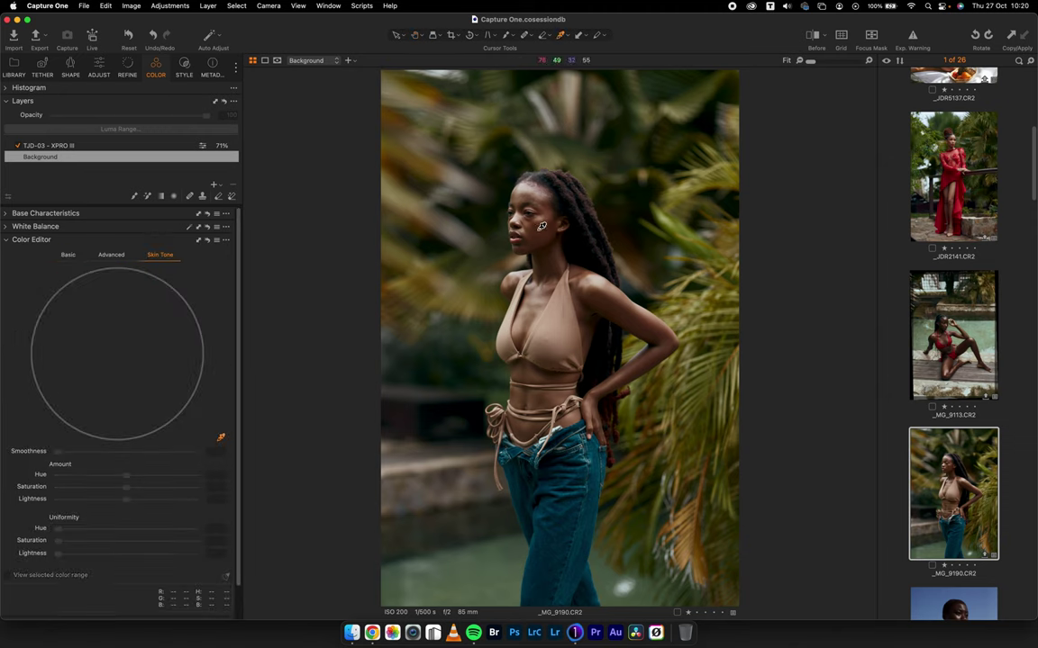
{"action": "left_click", "coordinate": [468, 281]}
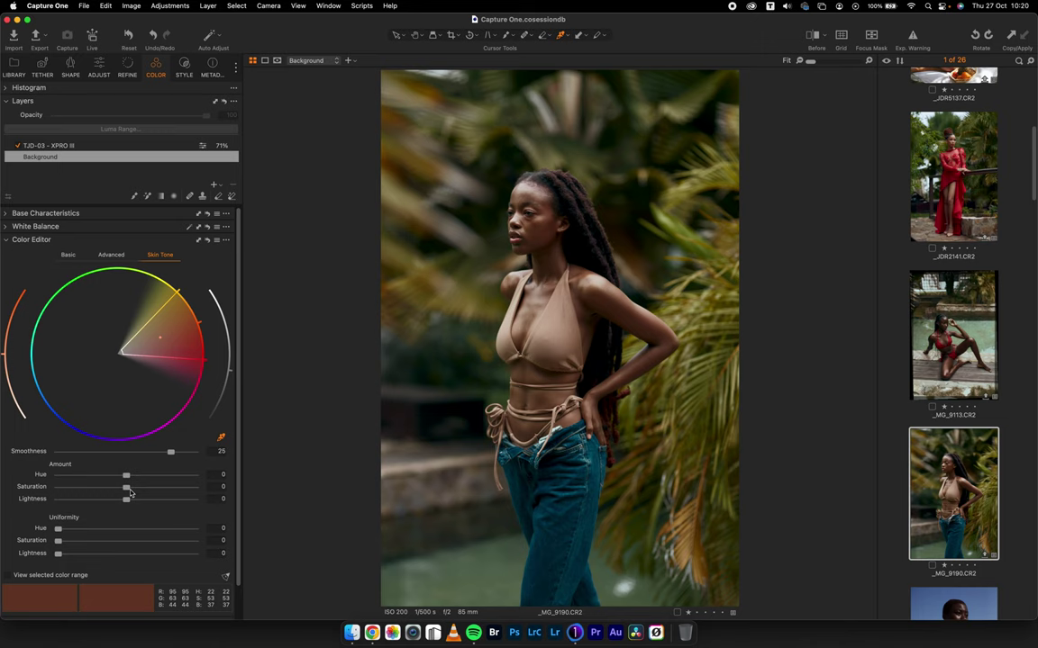
{"action": "mouse_move", "coordinate": [130, 491]}
{"action": "left_mouse_down"}
{"action": "mouse_move", "coordinate": [180, 501]}
{"action": "mouse_move", "coordinate": [145, 500]}
{"action": "left_mouse_up"}
Set the lightness of the orange range to 12.4 in the Color Editor's Basic mode
{"action": "left_click", "coordinate": [67, 256]}
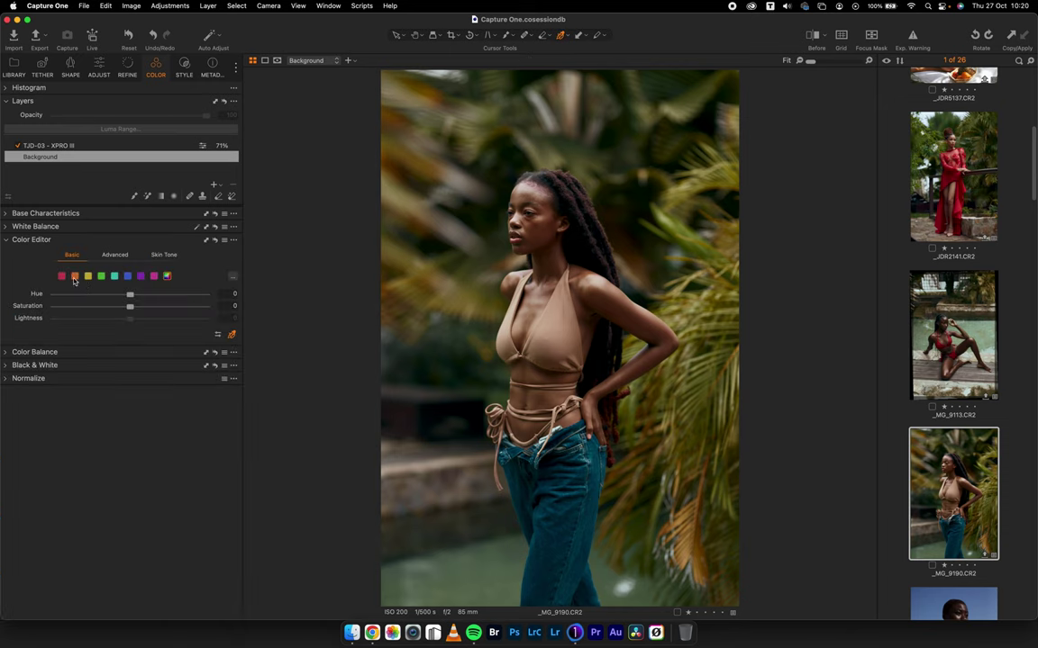
{"action": "left_click", "coordinate": [75, 277]}
{"action": "left_click_drag", "start_coordinate": [131, 320], "coordinate": [150, 322]}
Compare the before and after versions of the photo _MG_9190.CR2
{"action": "left_click", "coordinate": [811, 38]}
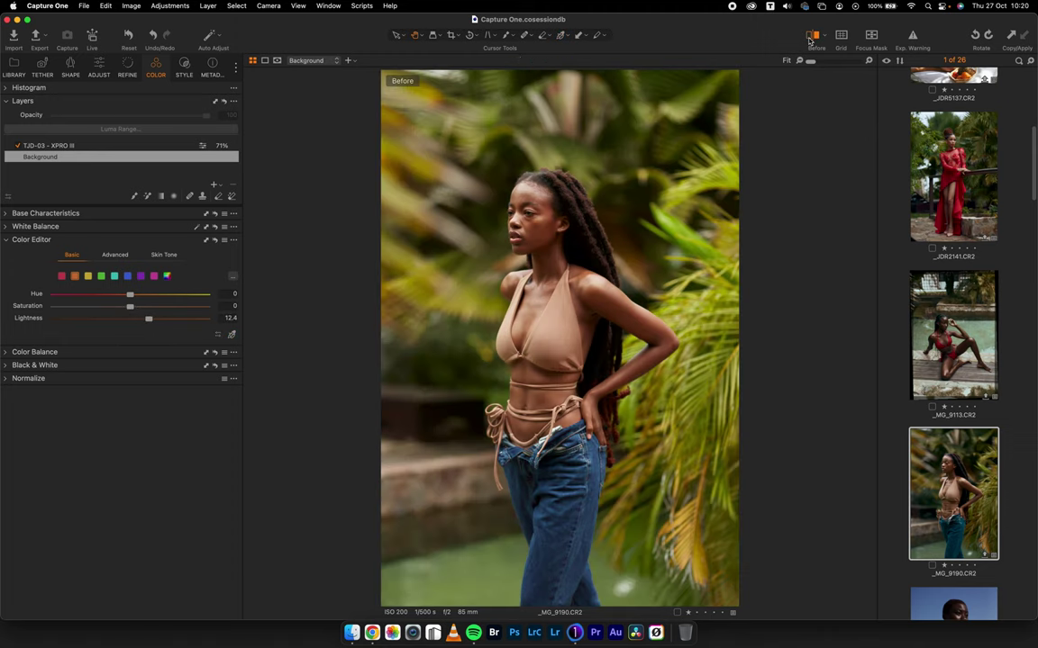
{"action": "left_click", "coordinate": [810, 40]}
{"action": "left_click", "coordinate": [809, 40]}
{"action": "left_click", "coordinate": [810, 39]}
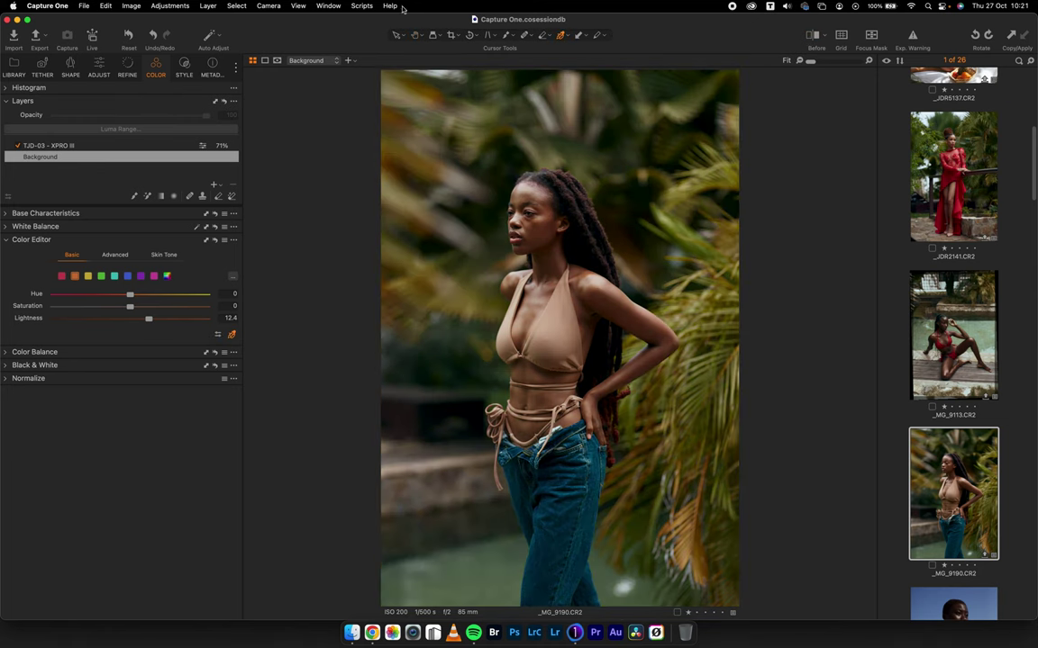
{"action": "left_click", "coordinate": [413, 36]}
Apply the TJD-02 - XPRO II style to photo _JDR0483.CR2 as a new layer and set that layer's opacity to 80
{"action": "left_click", "coordinate": [15, 239]}
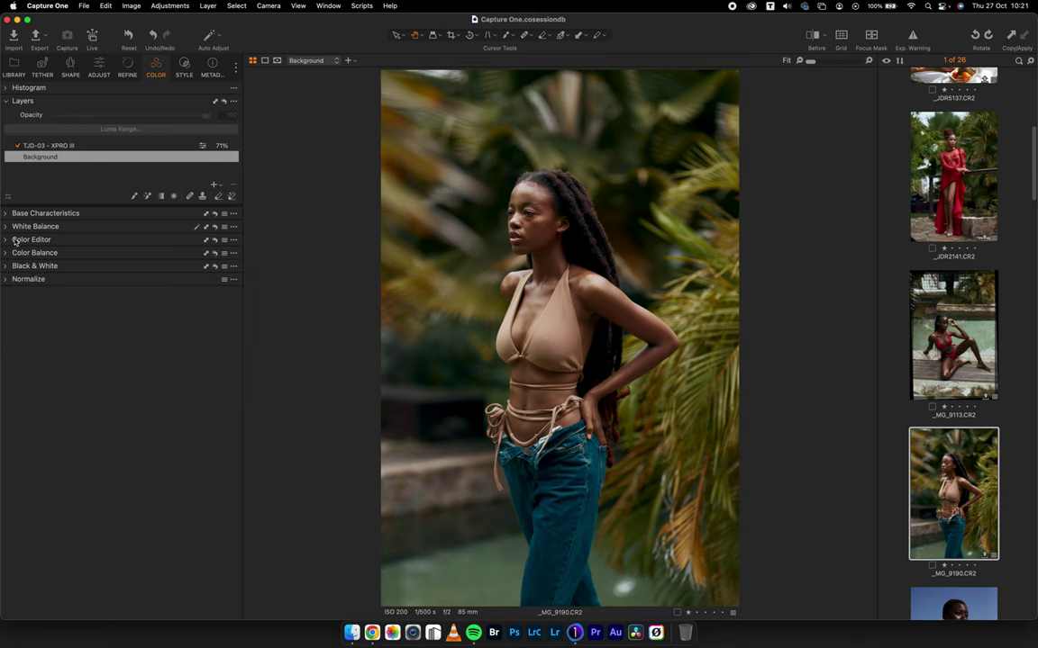
{"action": "scroll", "coordinate": [934, 536], "scroll_direction": "down", "scroll_amount": 3}
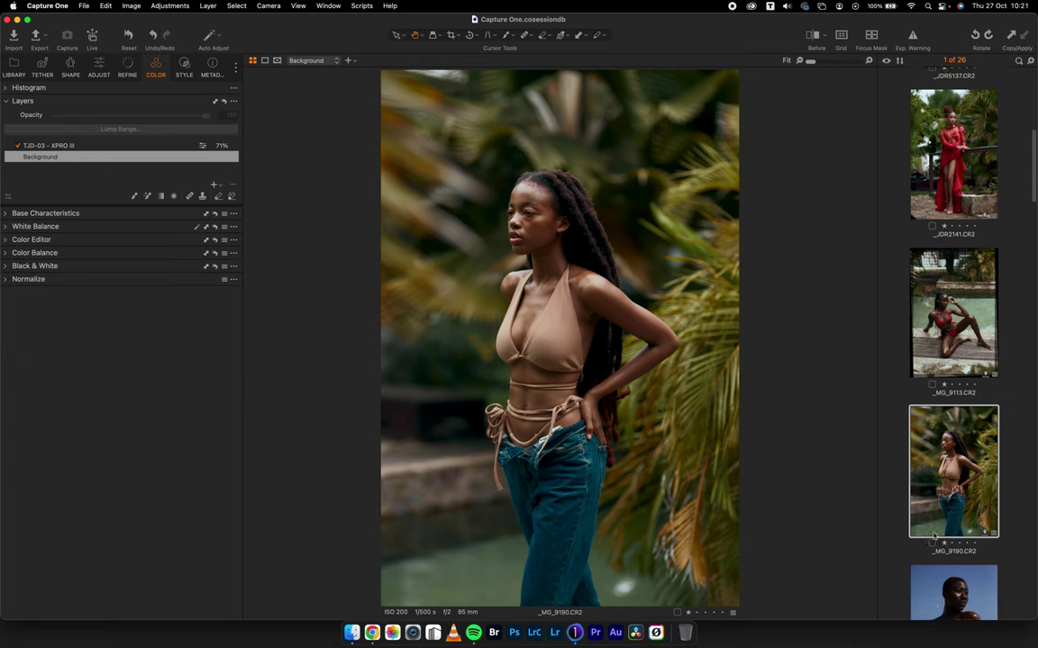
{"action": "left_click", "coordinate": [934, 536]}
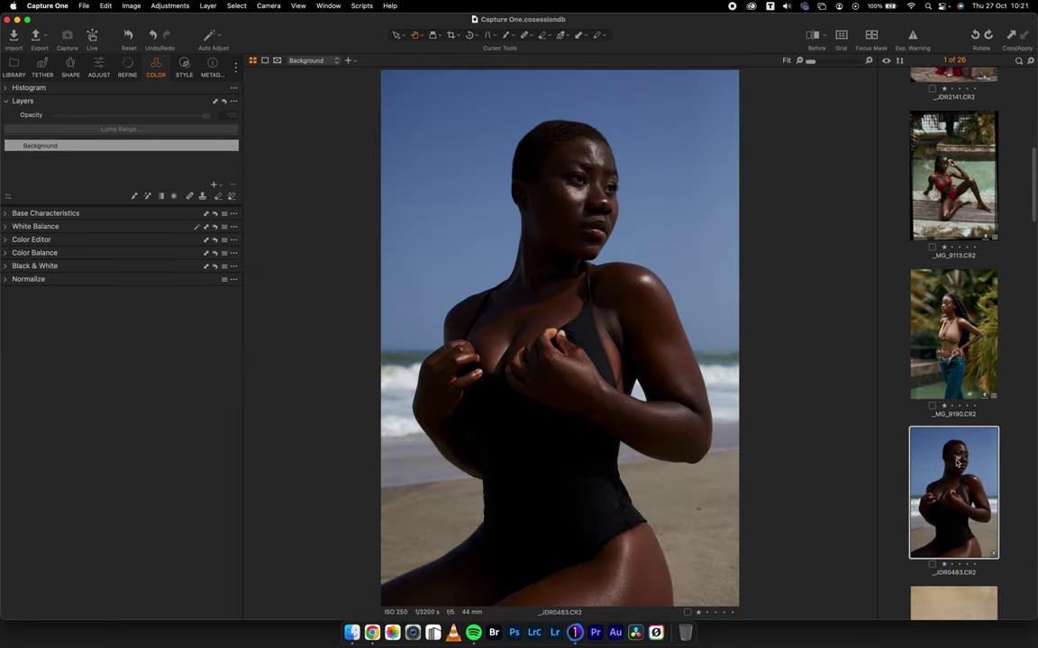
{"action": "left_click", "coordinate": [185, 68]}
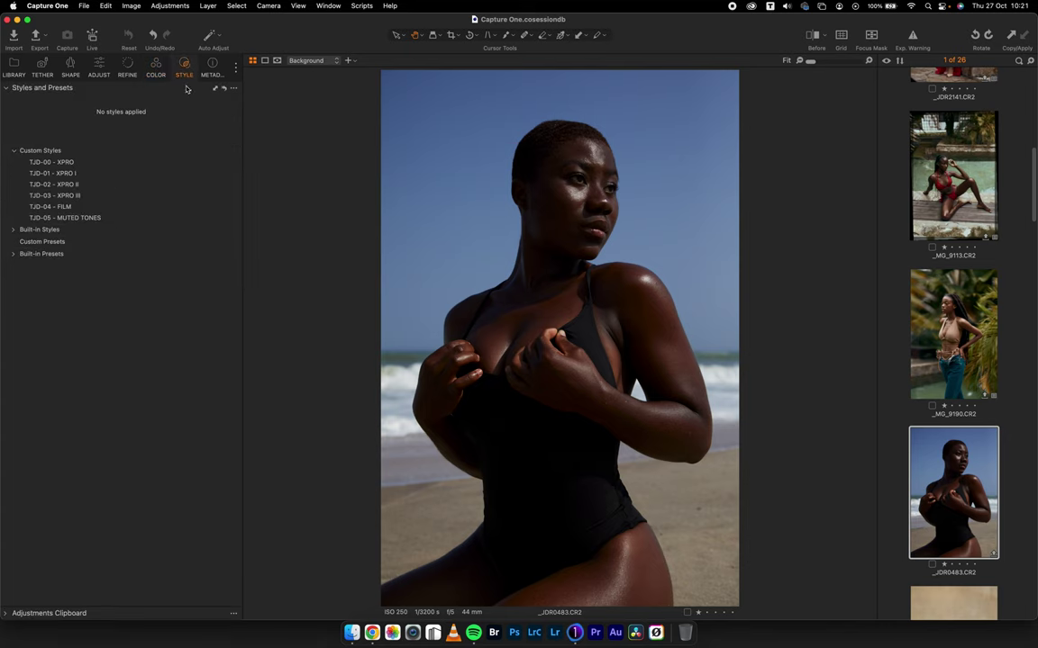
{"action": "right_click", "coordinate": [74, 185]}
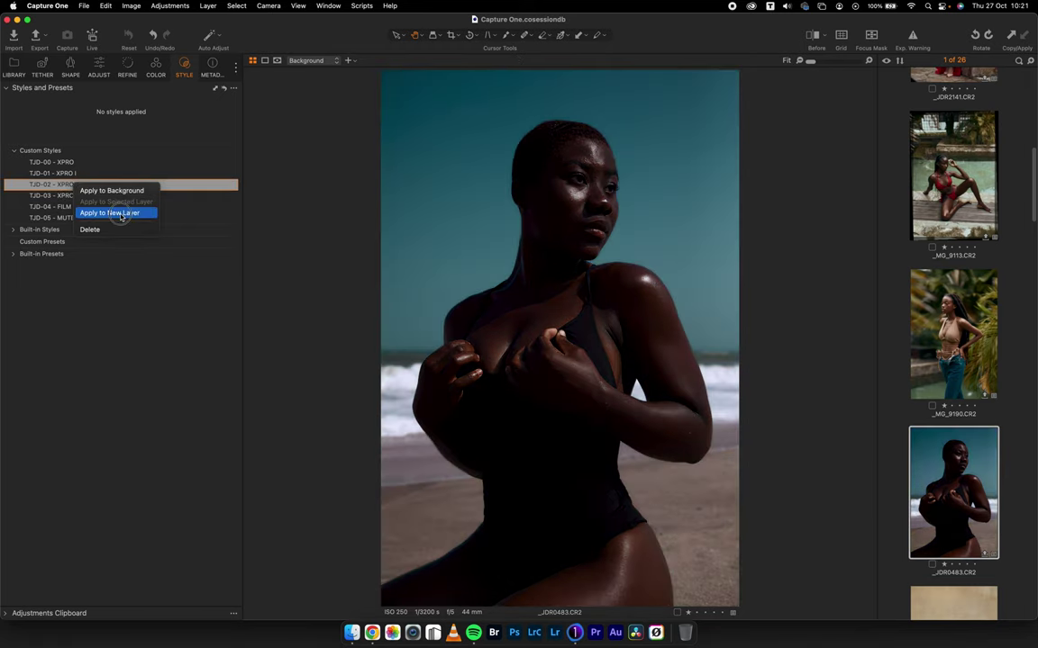
{"action": "left_click", "coordinate": [119, 212]}
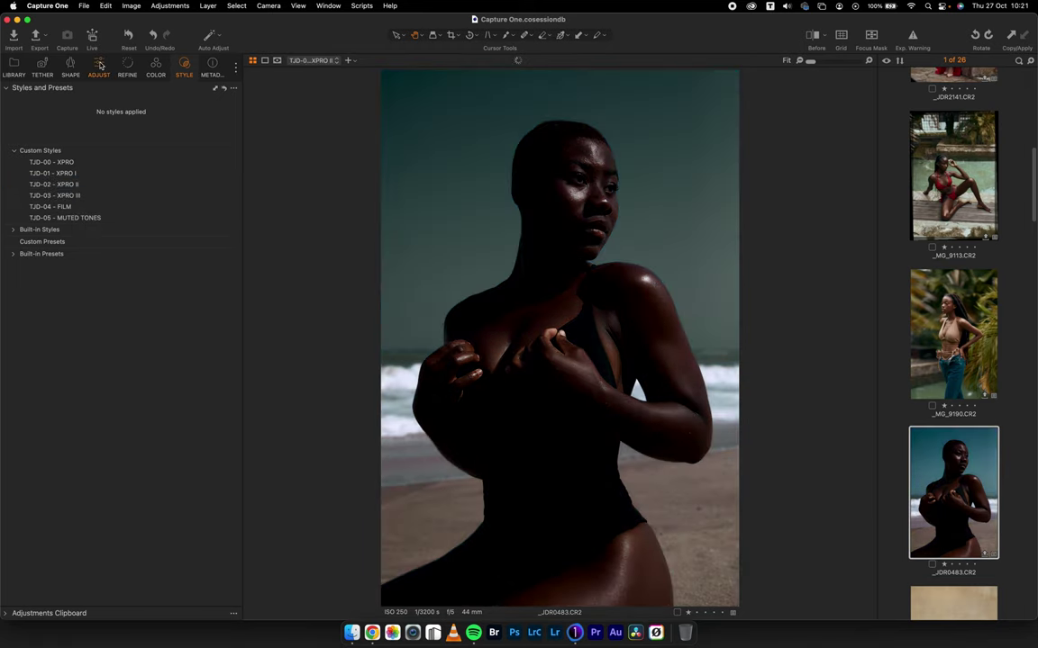
{"action": "left_click", "coordinate": [99, 65]}
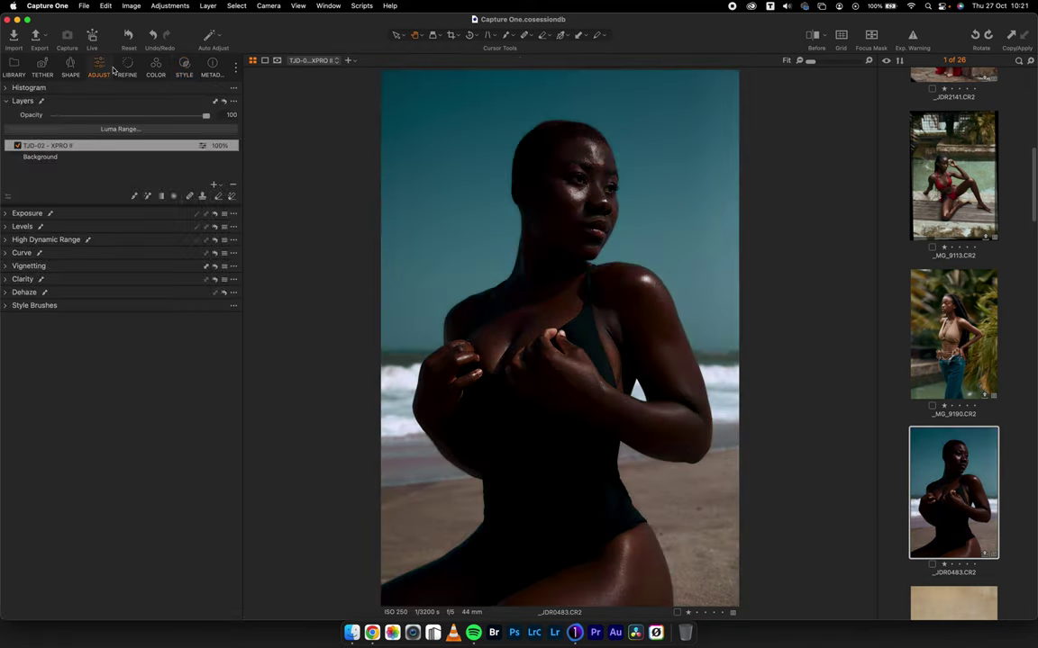
{"action": "left_click", "coordinate": [175, 115]}
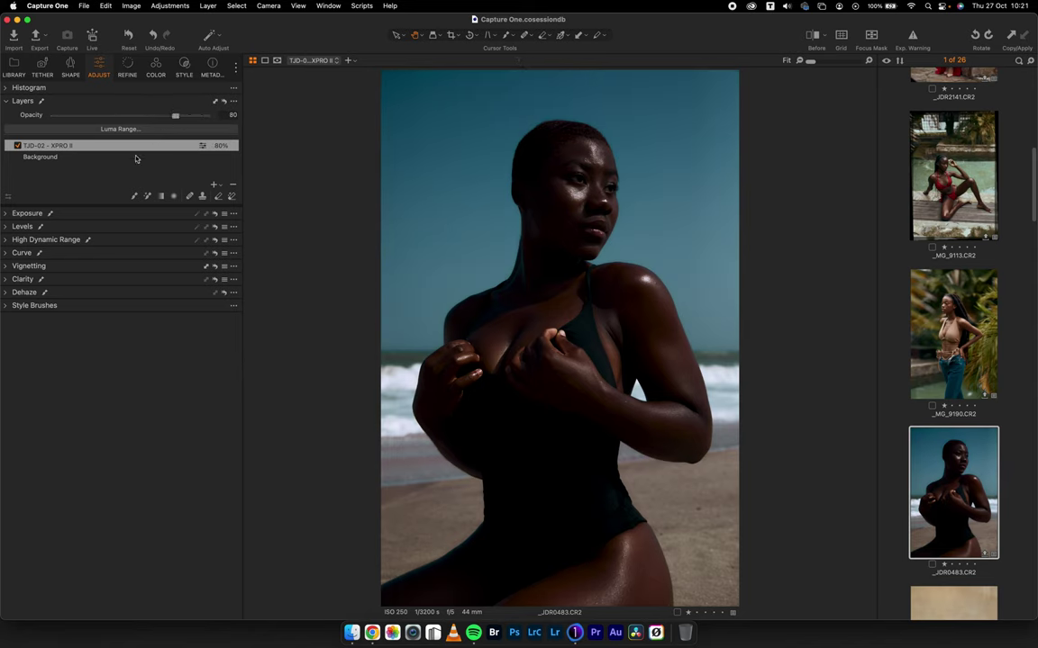
Set the High Dynamic Range shadow to 20 and the exposure brightness to 5 on the Background layer
{"action": "left_click", "coordinate": [36, 158]}
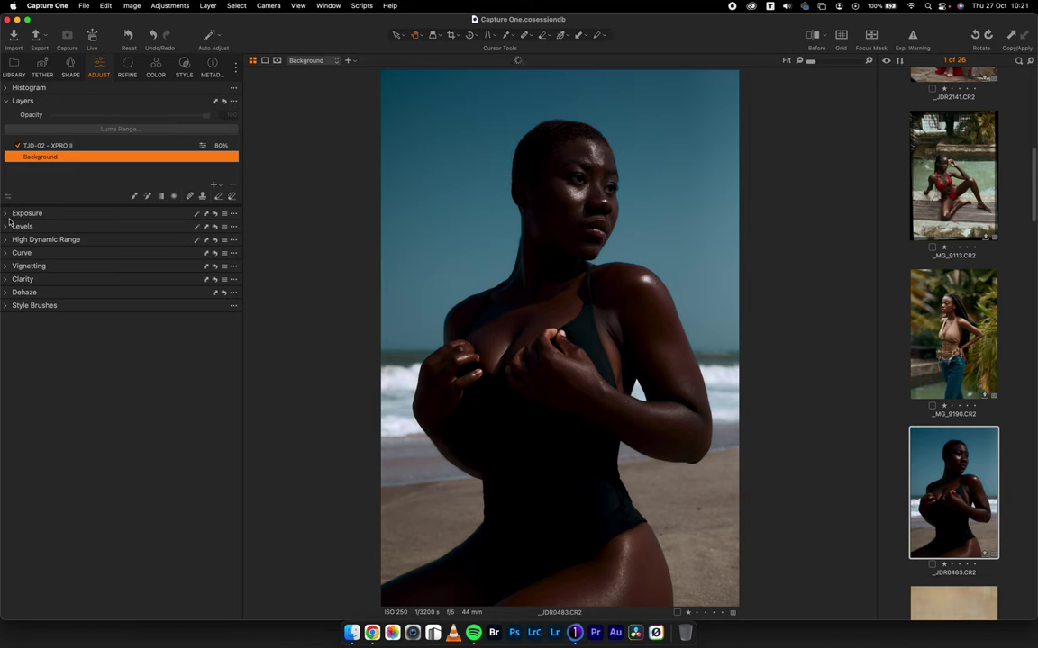
{"action": "left_click", "coordinate": [9, 239]}
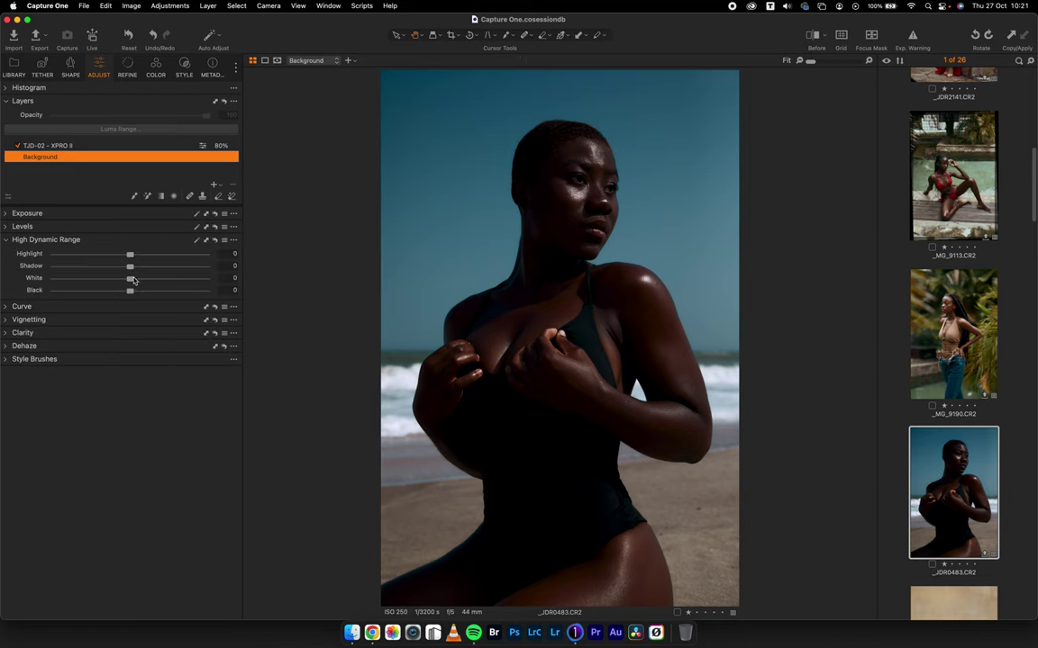
{"action": "mouse_move", "coordinate": [131, 267]}
{"action": "left_mouse_down"}
{"action": "mouse_move", "coordinate": [151, 270]}
{"action": "mouse_move", "coordinate": [140, 266]}
{"action": "left_mouse_up"}
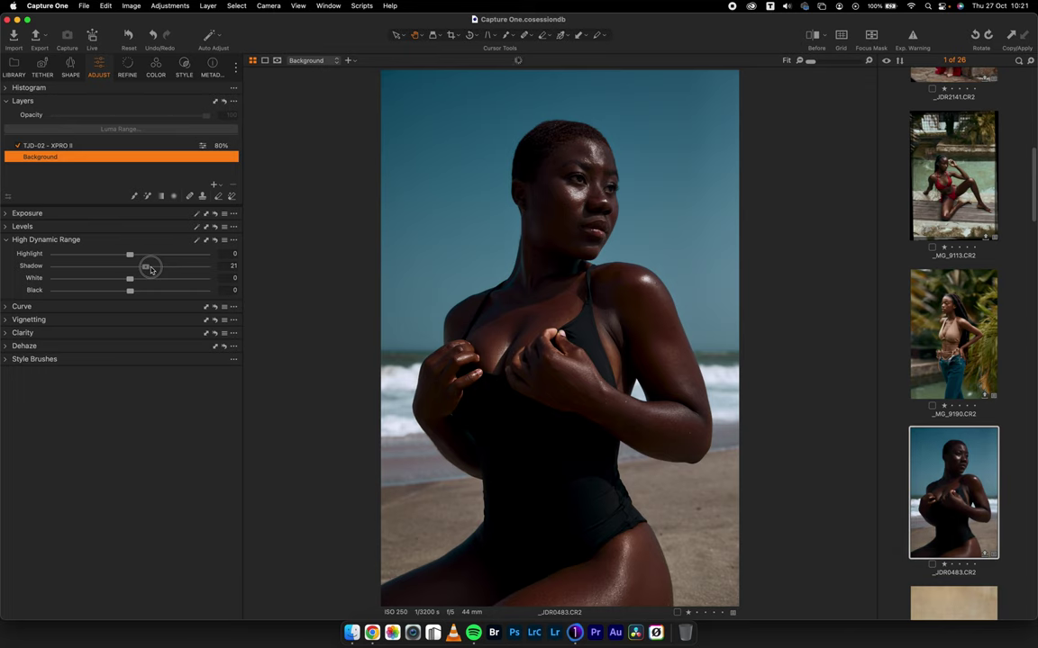
{"action": "left_click", "coordinate": [61, 218]}
{"action": "left_click_drag", "start_coordinate": [130, 228], "coordinate": [144, 254]}
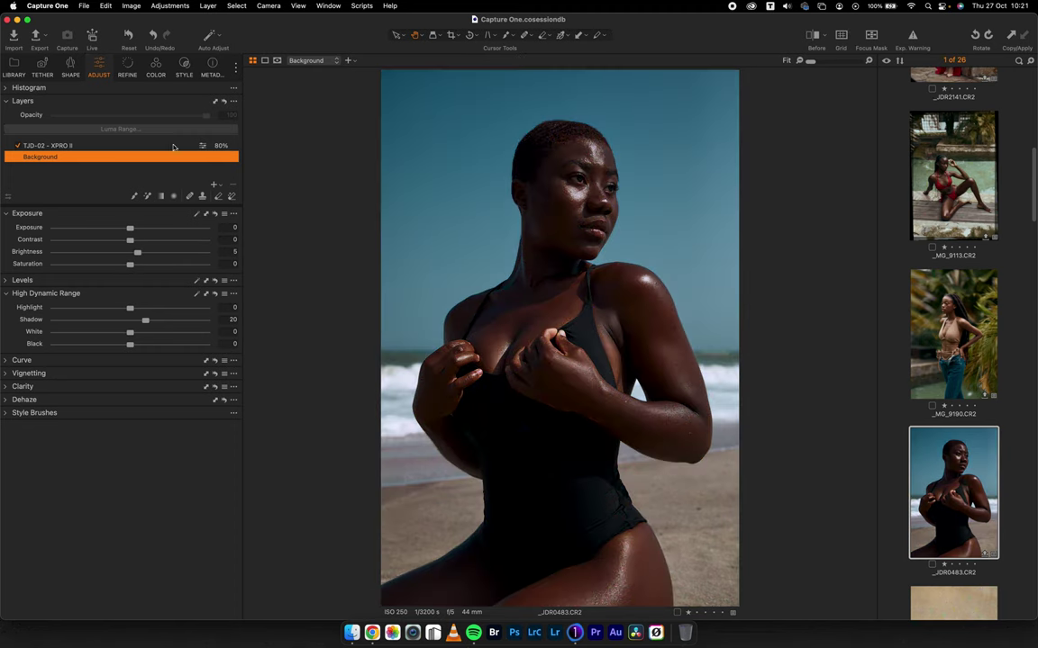
Set the TJD-02 - XPRO II layer's opacity to 100 and compare the photo with its before version, including at 100% zoom
{"action": "left_click", "coordinate": [99, 144]}
{"action": "left_click_drag", "start_coordinate": [178, 116], "coordinate": [236, 120]}
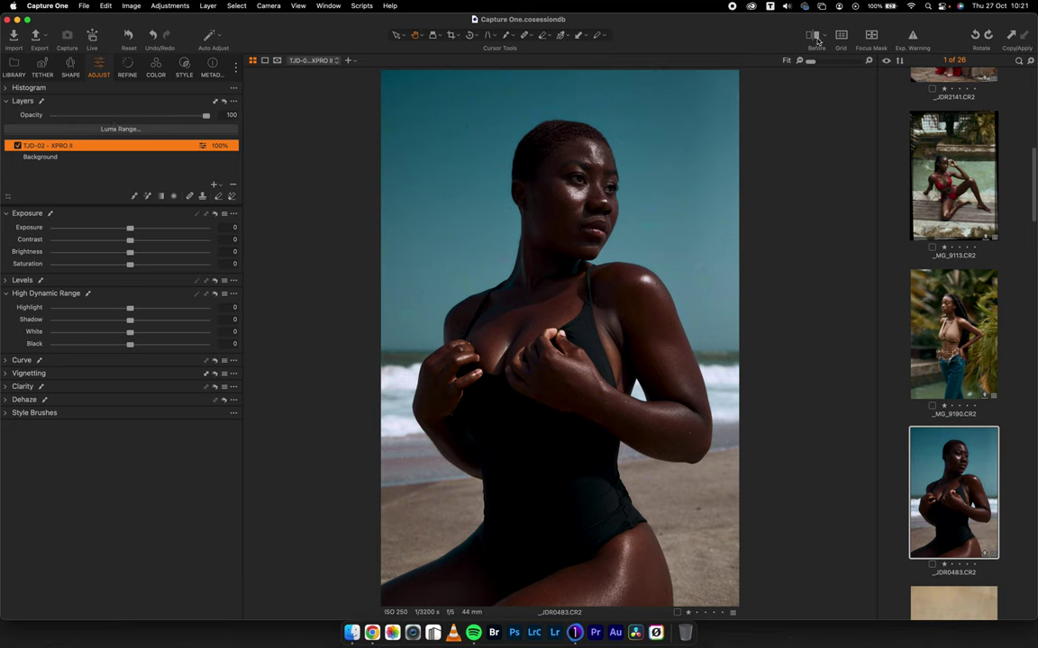
{"action": "left_click_drag", "start_coordinate": [817, 41], "coordinate": [813, 36]}
{"action": "left_click", "coordinate": [588, 282]}
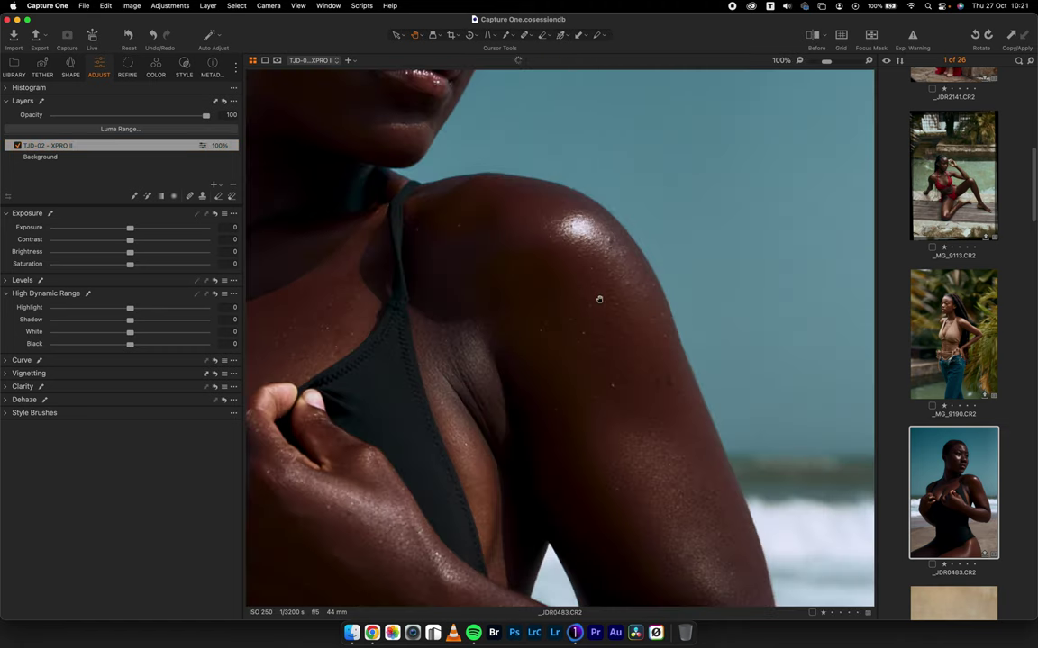
{"action": "scroll", "coordinate": [655, 277], "scroll_direction": "down", "scroll_amount": 3}
{"action": "left_click", "coordinate": [814, 36]}
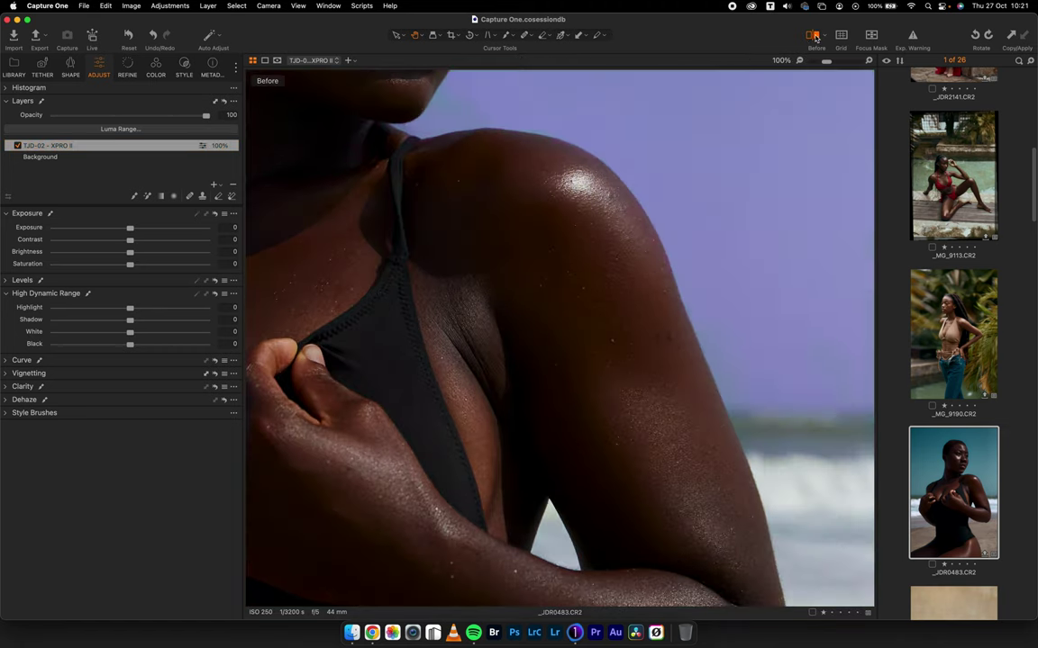
{"action": "key", "text": "y"}
{"action": "left_click", "coordinate": [639, 208]}
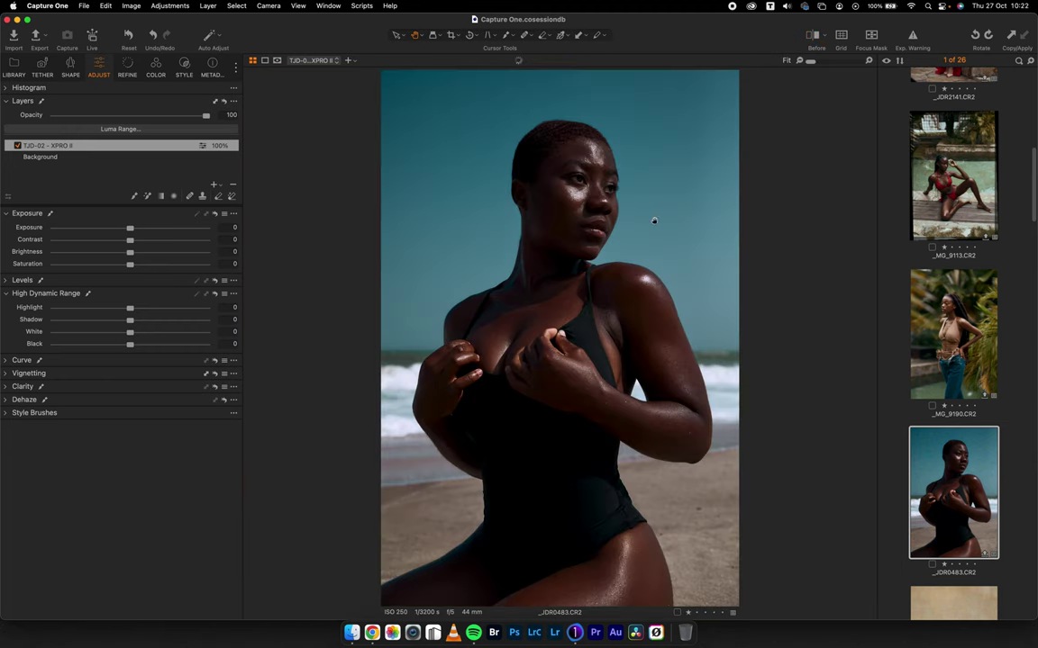
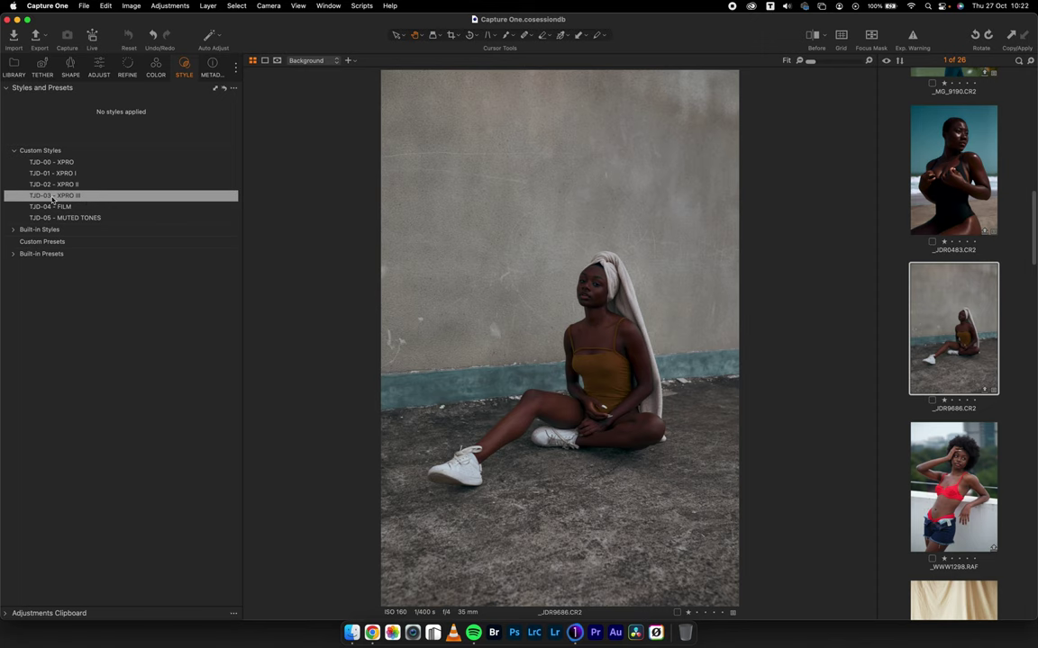
Apply the TJD-03 - XPRO III style to photo _JDR9686.CR2 as a new layer and set that layer's opacity to 75
{"action": "right_click", "coordinate": [53, 199]}
{"action": "left_click", "coordinate": [87, 223]}
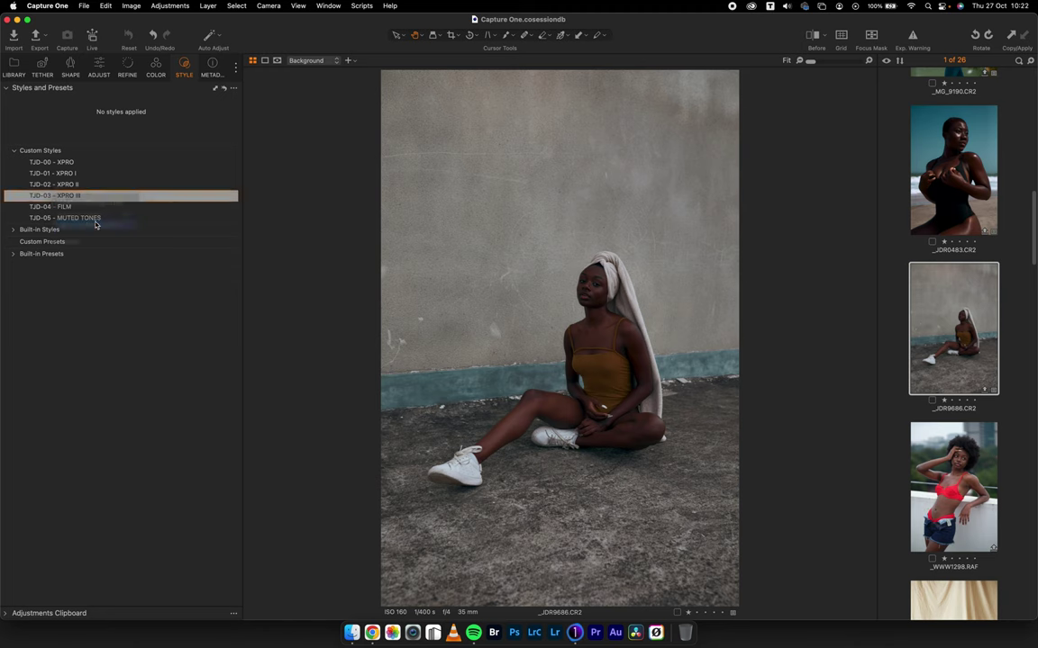
{"action": "left_click", "coordinate": [518, 250]}
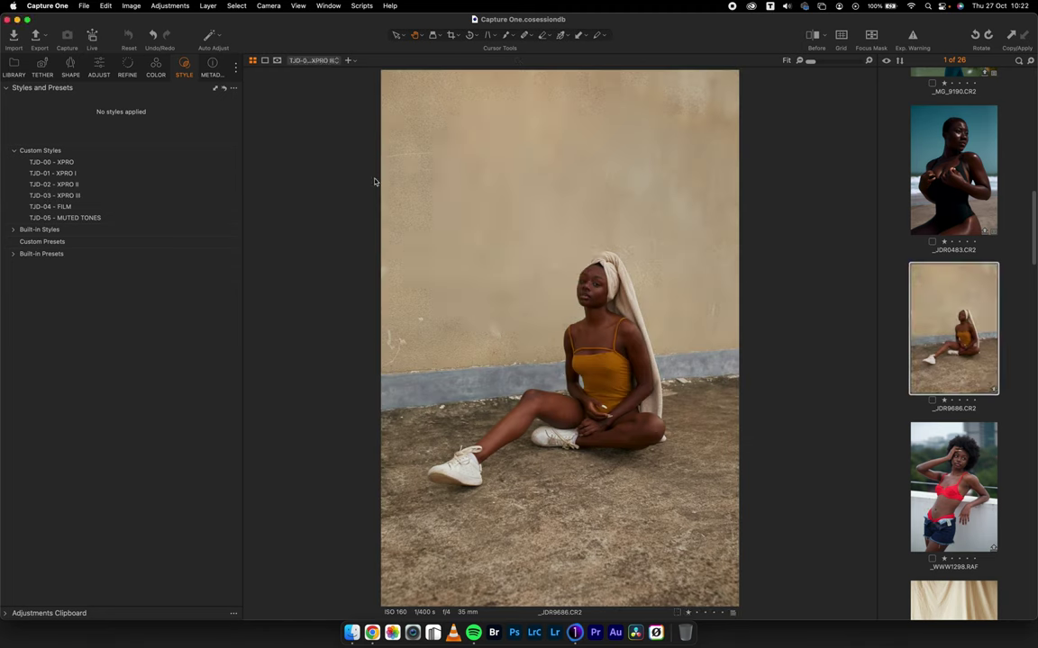
{"action": "left_click", "coordinate": [103, 67]}
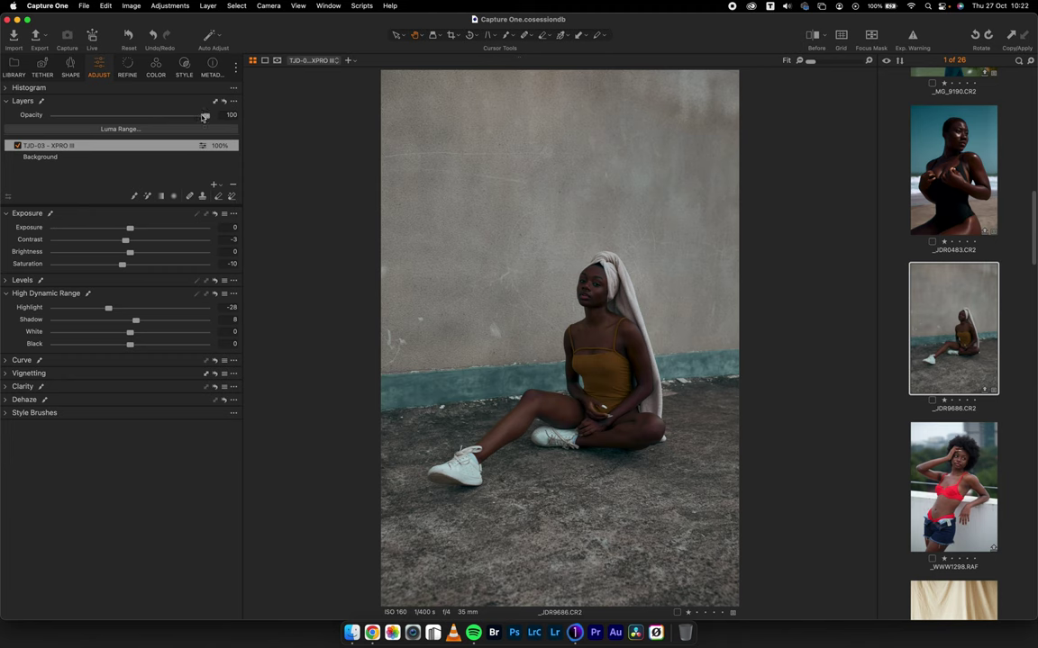
{"action": "left_click_drag", "start_coordinate": [185, 112], "coordinate": [168, 116]}
Set the RGB levels on the Background layer to a white point of 193 and a black point of 6
{"action": "left_click", "coordinate": [45, 156]}
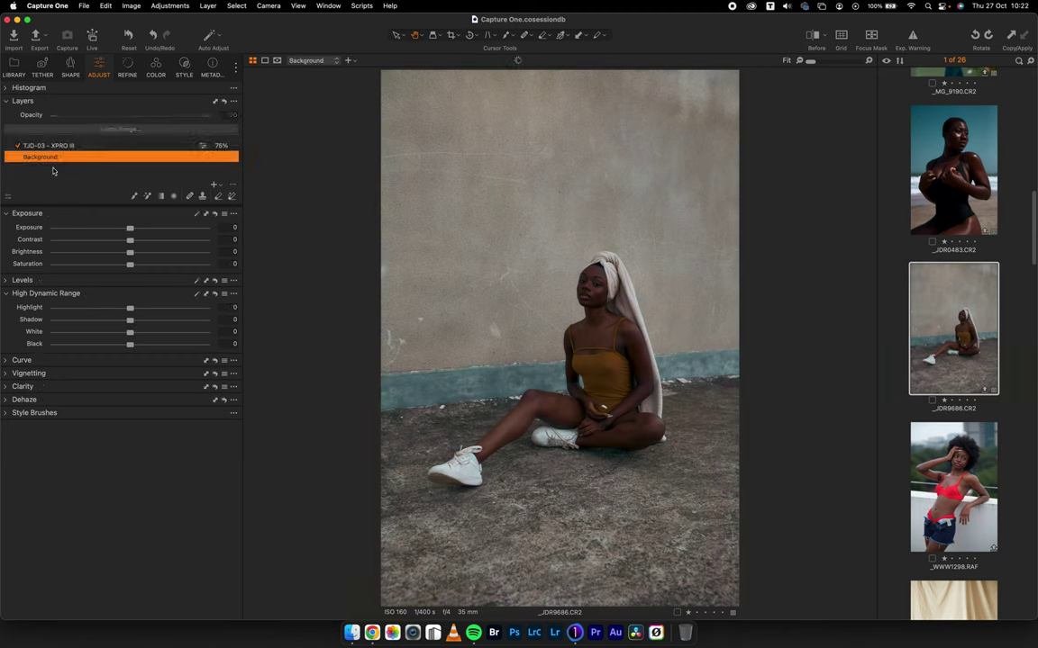
{"action": "left_click", "coordinate": [22, 280]}
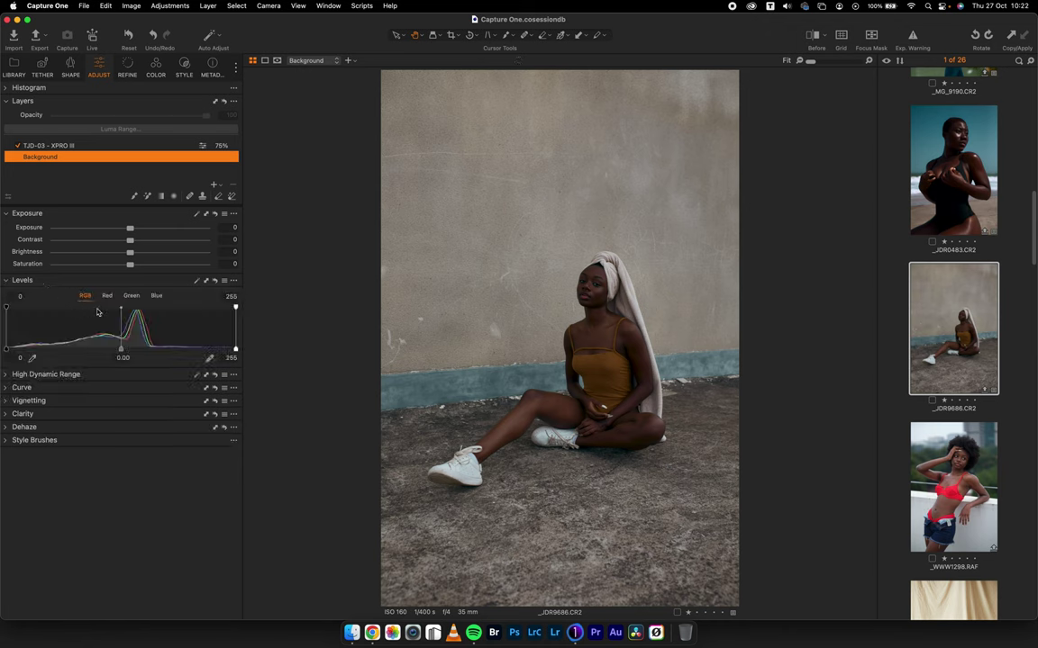
{"action": "left_click_drag", "start_coordinate": [232, 351], "coordinate": [179, 358]}
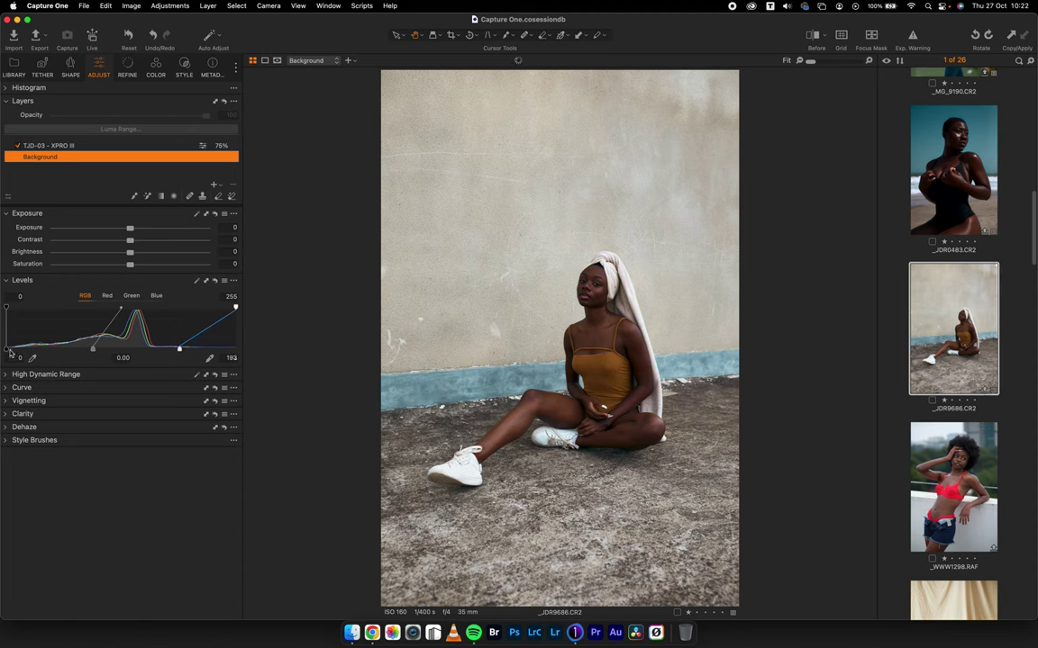
{"action": "left_click_drag", "start_coordinate": [15, 350], "coordinate": [19, 349]}
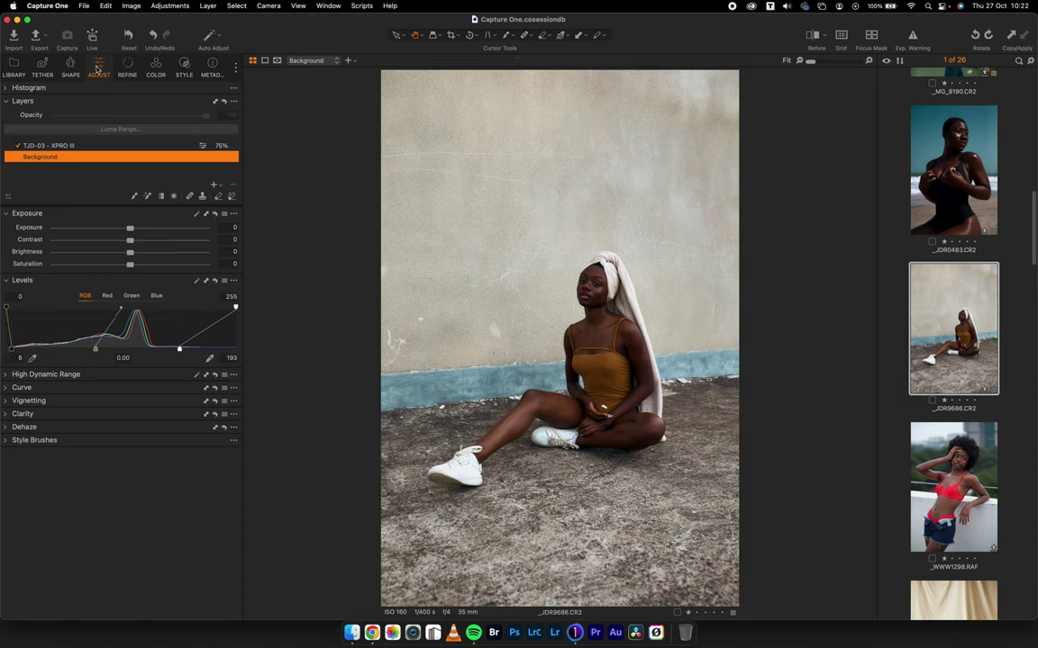
Warm the Background layer's white balance to 8514 Kelvin
{"action": "left_click", "coordinate": [156, 66]}
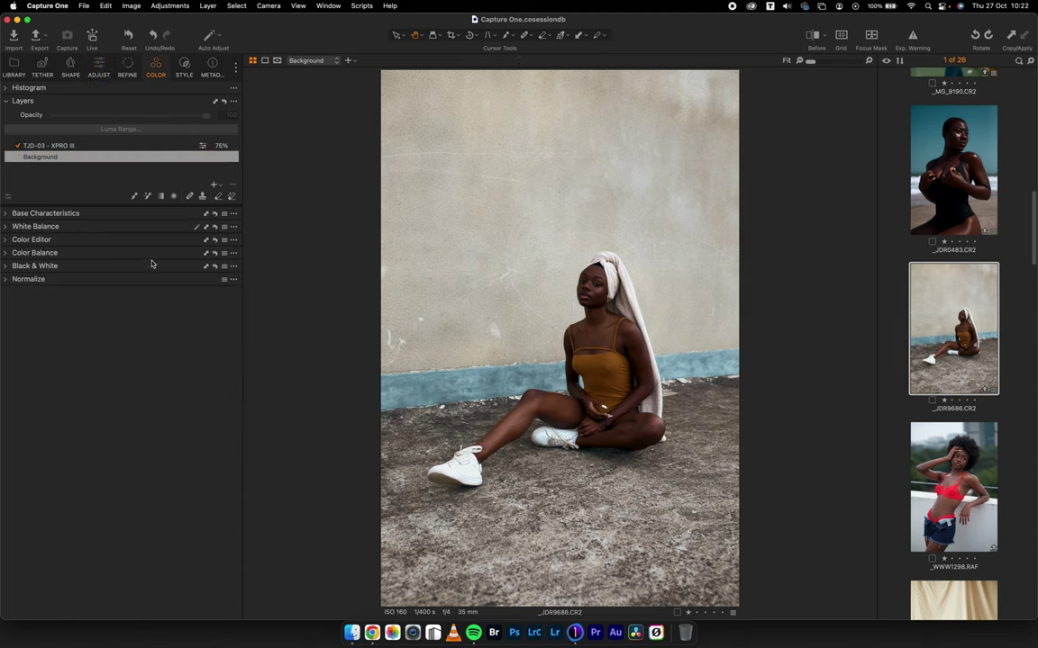
{"action": "left_click", "coordinate": [35, 226]}
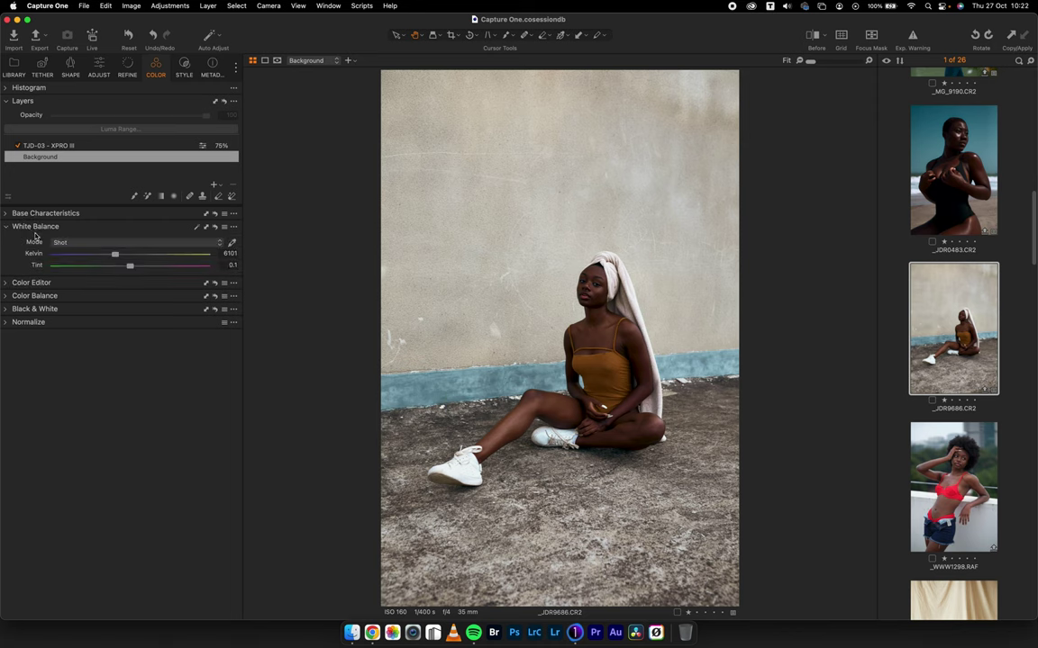
{"action": "left_click_drag", "start_coordinate": [115, 255], "coordinate": [146, 256]}
{"action": "left_click", "coordinate": [64, 147]}
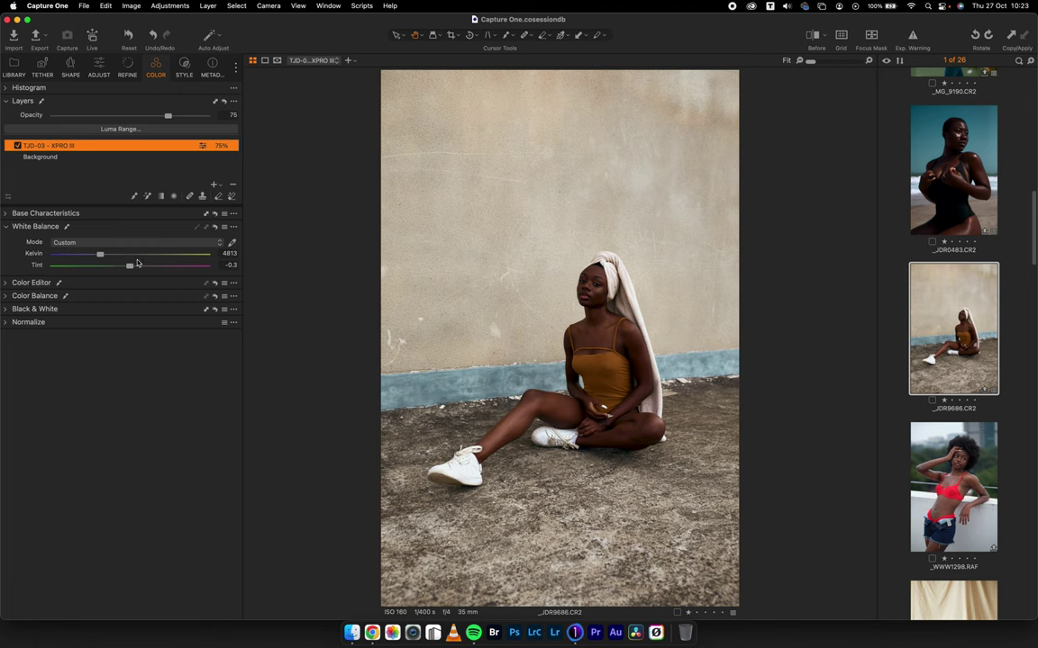
{"action": "left_click", "coordinate": [55, 156]}
{"action": "left_click_drag", "start_coordinate": [146, 258], "coordinate": [143, 256]}
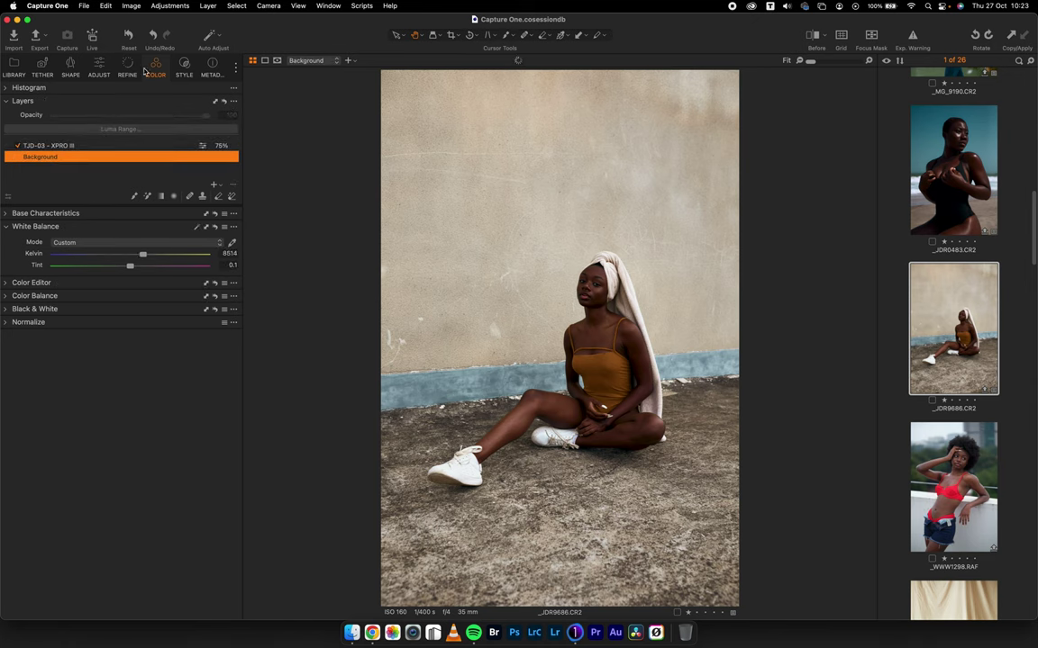
Set the High Dynamic Range shadow to 34 on the Background layer
{"action": "left_click", "coordinate": [98, 68]}
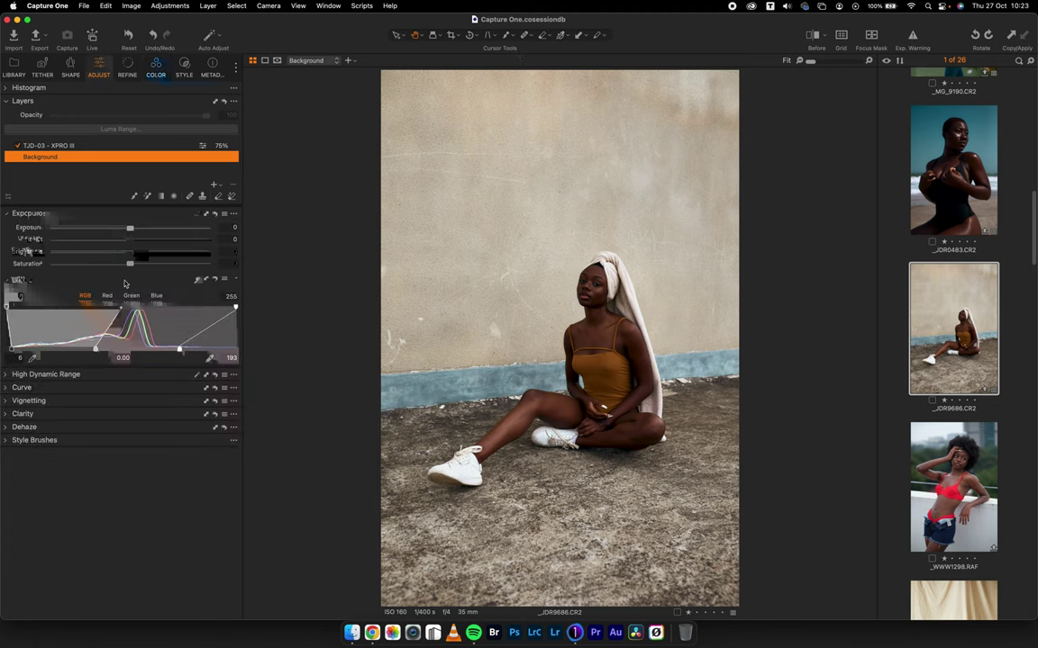
{"action": "left_click", "coordinate": [35, 374]}
{"action": "left_click_drag", "start_coordinate": [130, 400], "coordinate": [157, 406]}
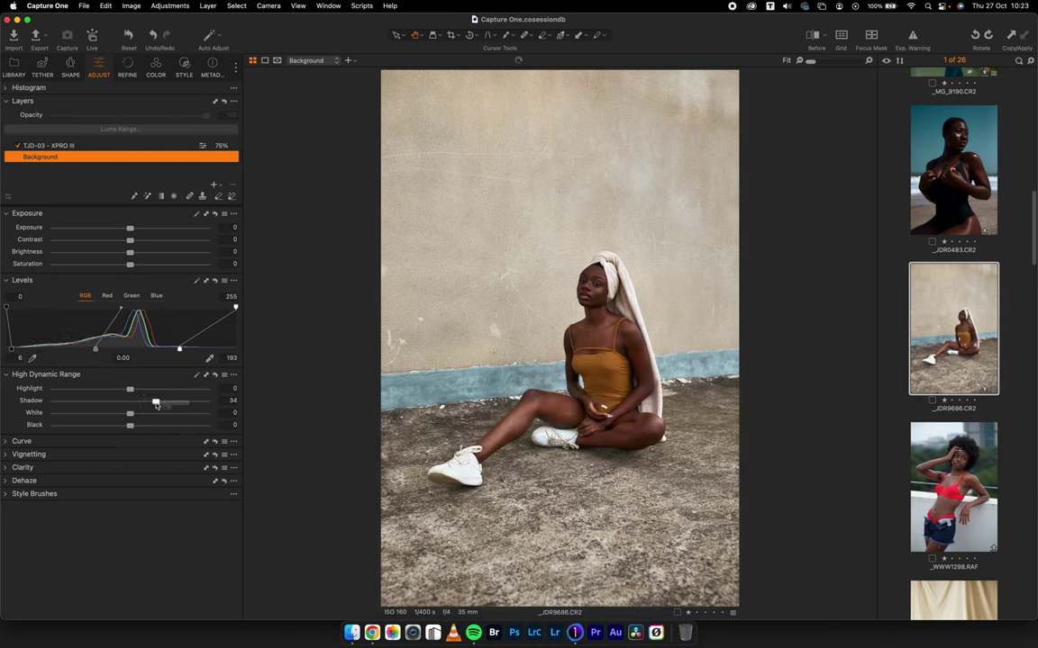
Compare the before and after versions of _JDR9686.CR2 and inspect the subject and wall at 100% zoom
{"action": "left_click", "coordinate": [811, 38]}
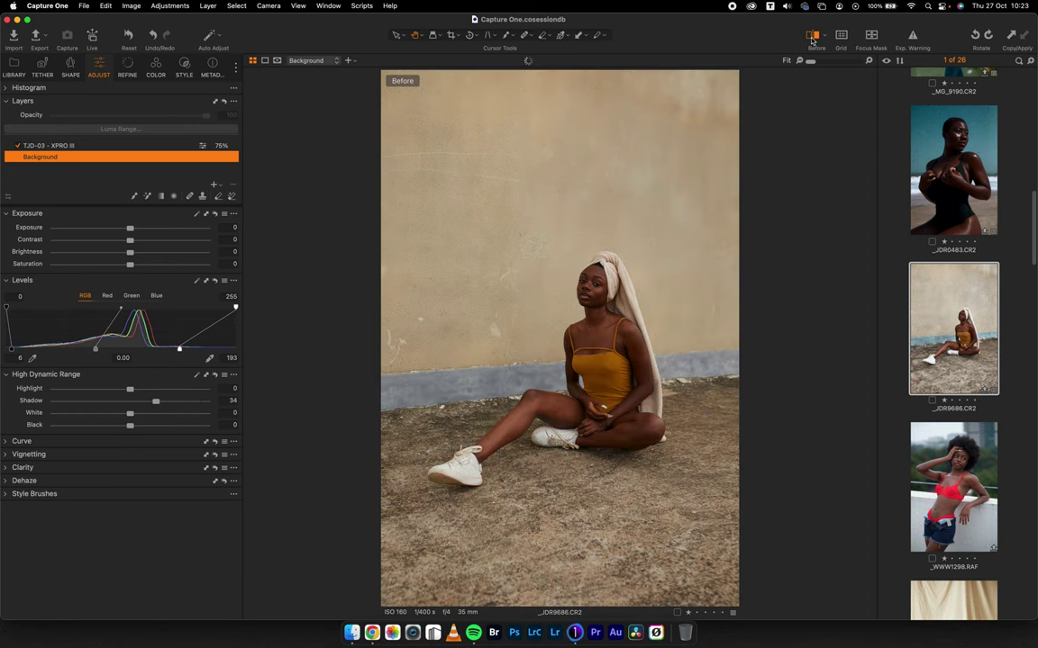
{"action": "left_click", "coordinate": [812, 38]}
{"action": "left_click", "coordinate": [812, 38]}
{"action": "left_click", "coordinate": [811, 37]}
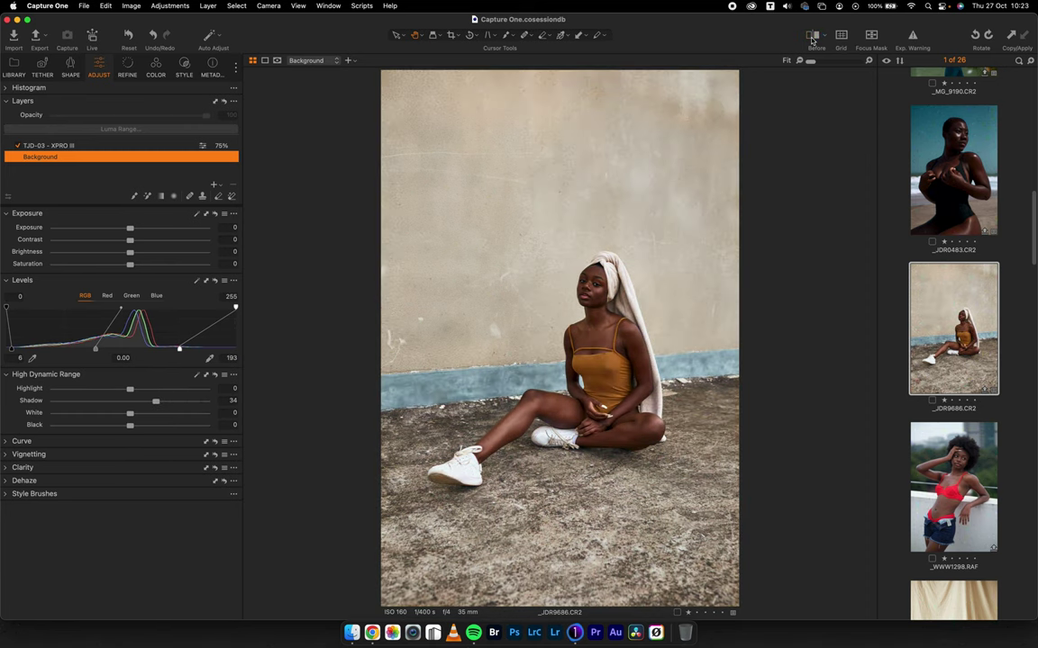
{"action": "double_click", "coordinate": [539, 260]}
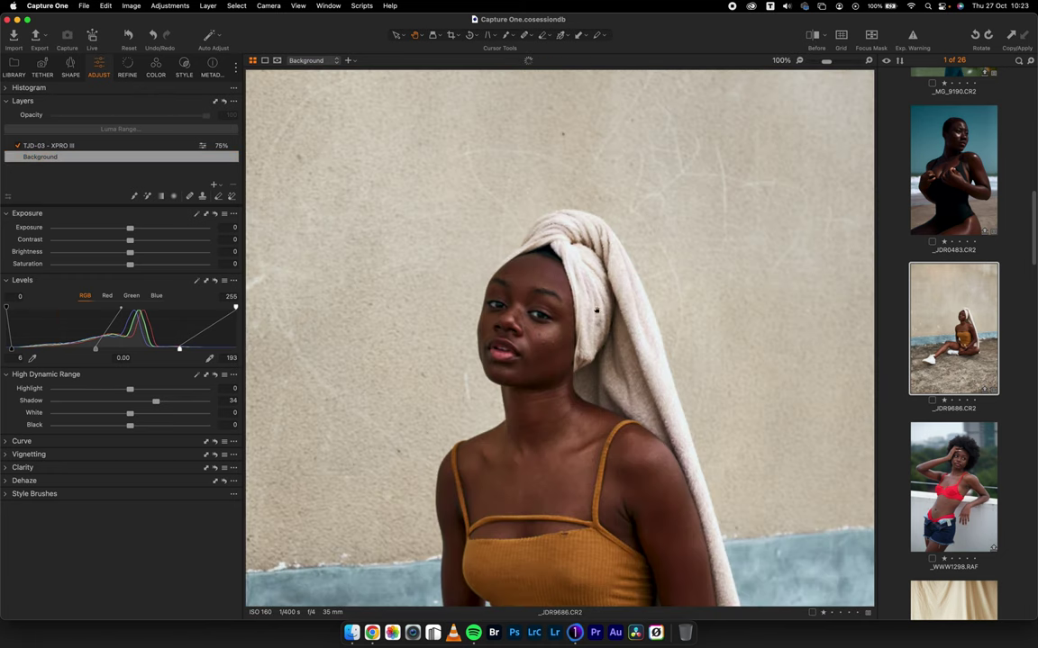
{"action": "left_click_drag", "start_coordinate": [567, 403], "coordinate": [586, 236]}
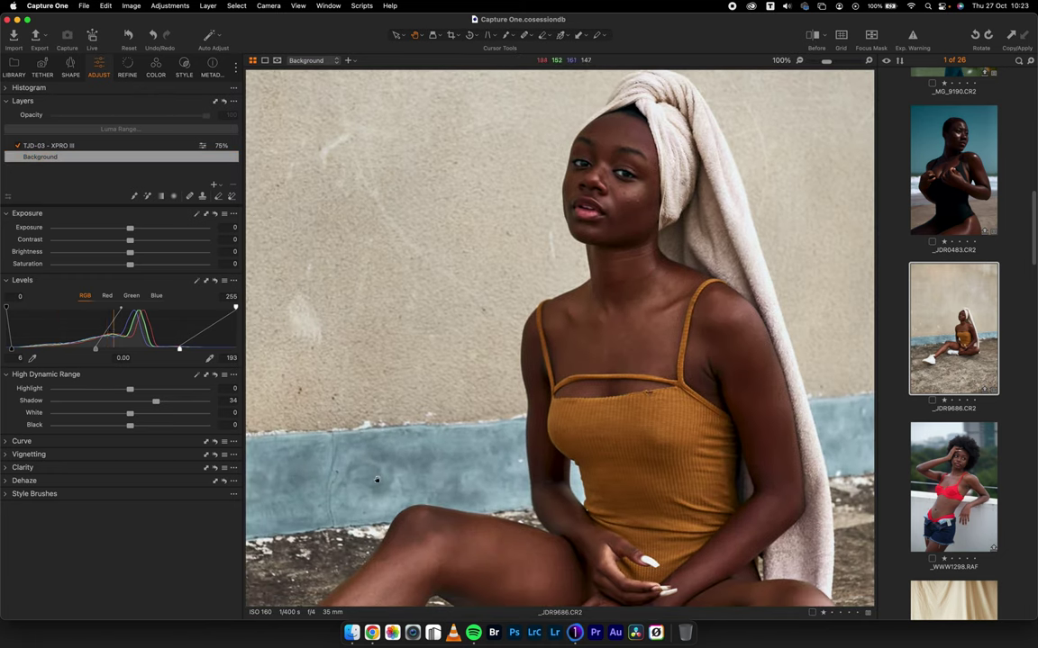
{"action": "double_click", "coordinate": [562, 351]}
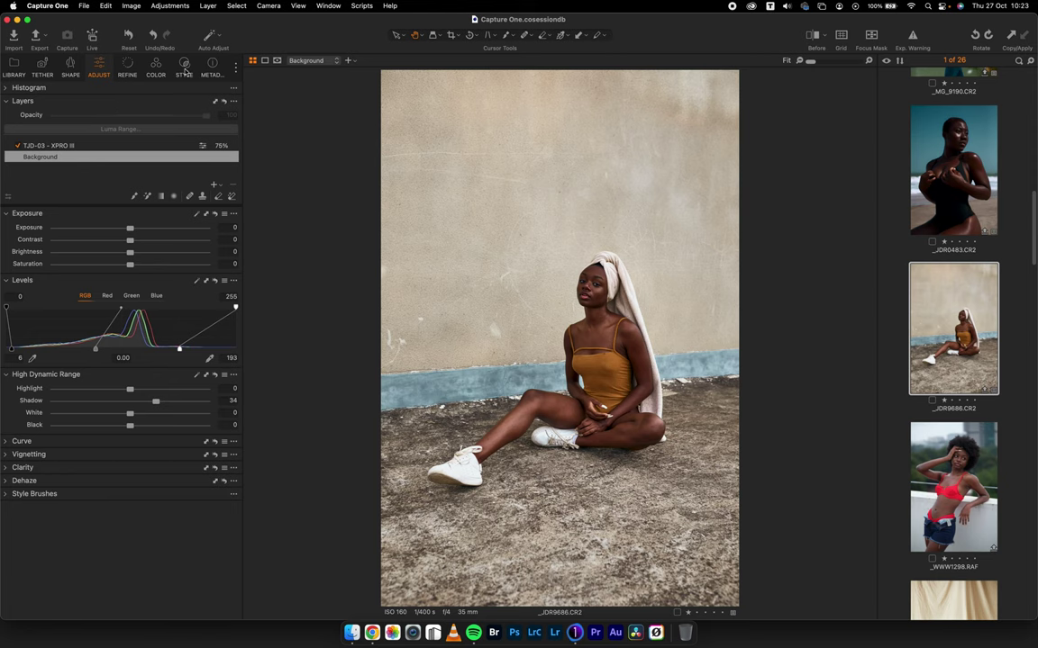
Grade the Background layer with 3-way Color Balance, tinting shadows slightly blue, midtones slightly orange and highlights slightly green
{"action": "left_click", "coordinate": [154, 69]}
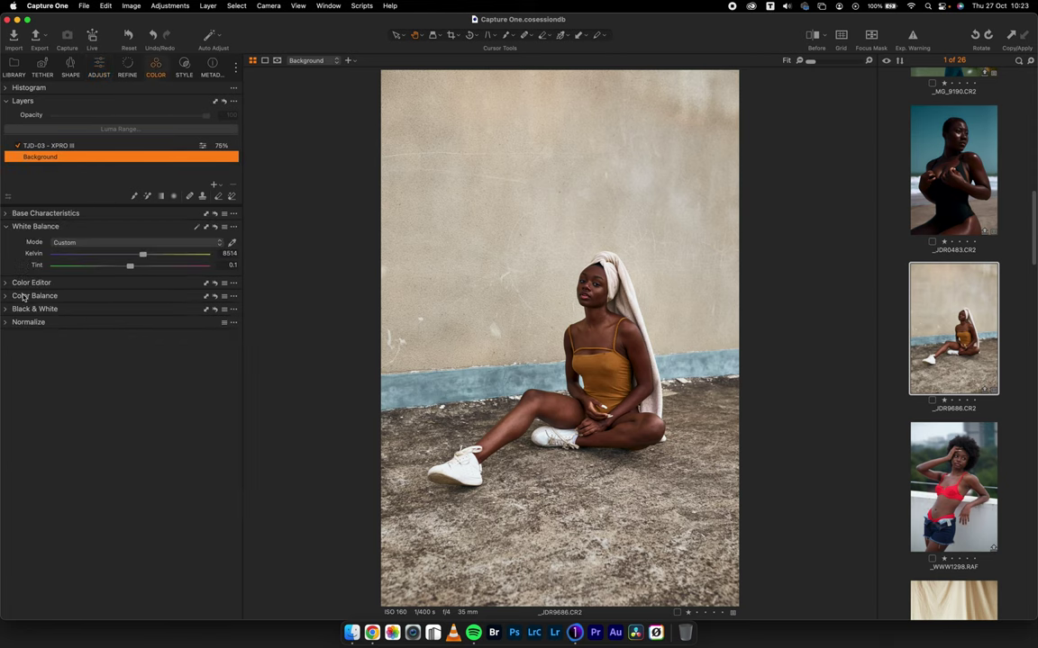
{"action": "left_click", "coordinate": [12, 296]}
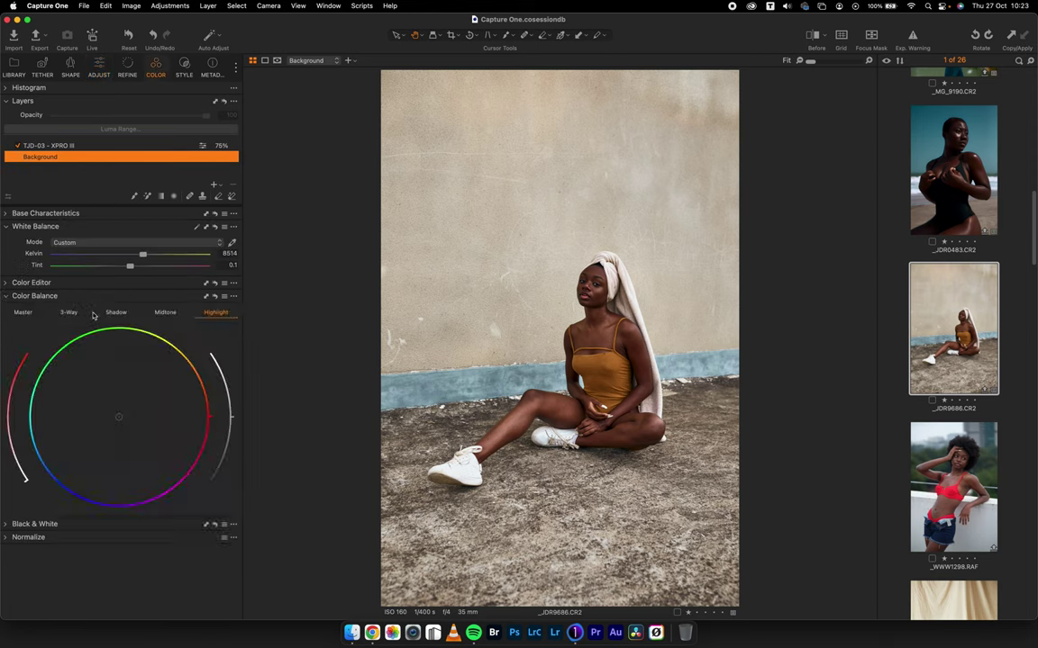
{"action": "left_click", "coordinate": [69, 312]}
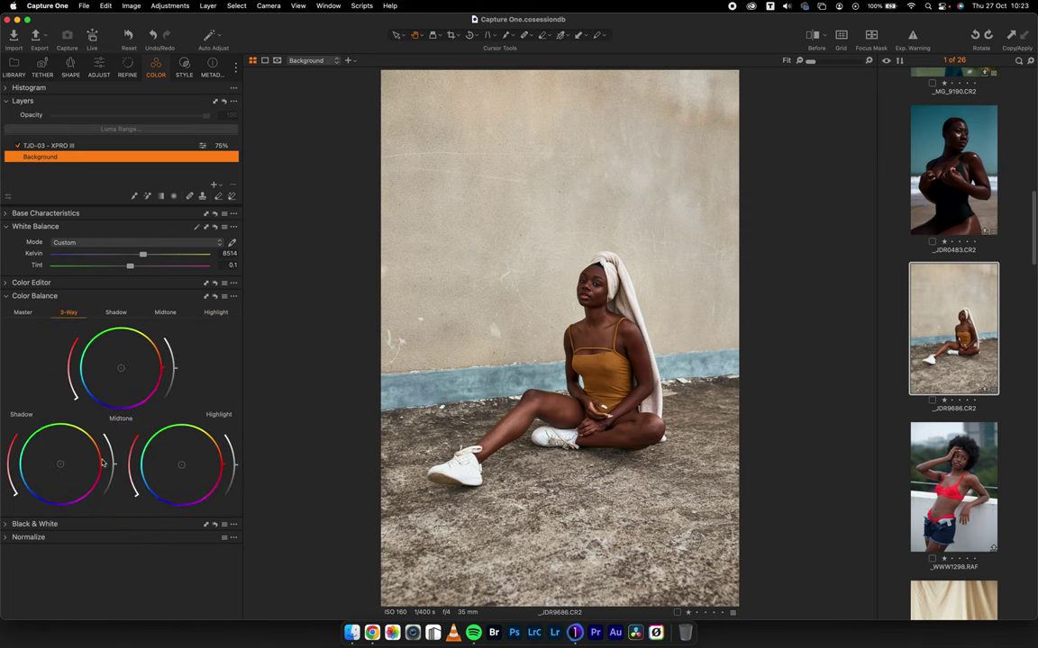
{"action": "mouse_move", "coordinate": [12, 473]}
{"action": "left_mouse_down"}
{"action": "mouse_move", "coordinate": [8, 442]}
{"action": "mouse_move", "coordinate": [15, 494]}
{"action": "mouse_move", "coordinate": [8, 438]}
{"action": "left_mouse_up"}
{"action": "mouse_move", "coordinate": [165, 367]}
{"action": "left_mouse_down"}
{"action": "mouse_move", "coordinate": [160, 335]}
{"action": "mouse_move", "coordinate": [110, 343]}
{"action": "mouse_move", "coordinate": [71, 365]}
{"action": "mouse_move", "coordinate": [72, 389]}
{"action": "mouse_move", "coordinate": [65, 355]}
{"action": "left_mouse_up"}
{"action": "left_click_drag", "start_coordinate": [132, 490], "coordinate": [132, 488]}
Compare the before and after versions of the color-balanced _JDR9686.CR2
{"action": "left_click", "coordinate": [811, 36]}
{"action": "left_click", "coordinate": [811, 40]}
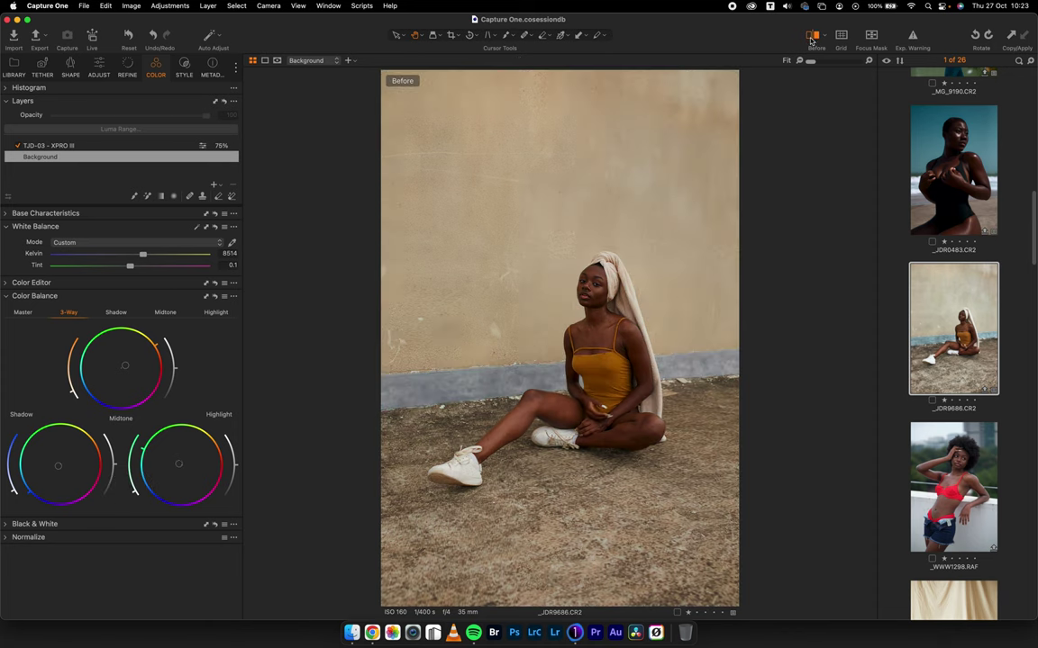
{"action": "left_click", "coordinate": [811, 39]}
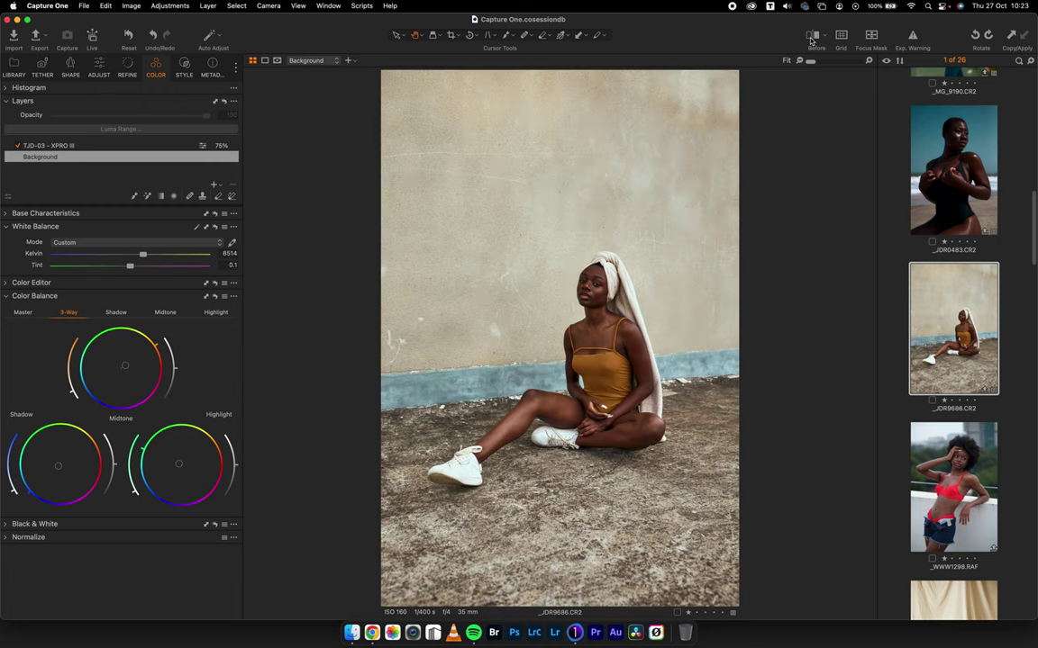
{"action": "left_click", "coordinate": [811, 40]}
Apply the TJD-01 - XPRO I style partially to _WWW1298.RAF as a new layer and compare it with the original
{"action": "left_click", "coordinate": [981, 453]}
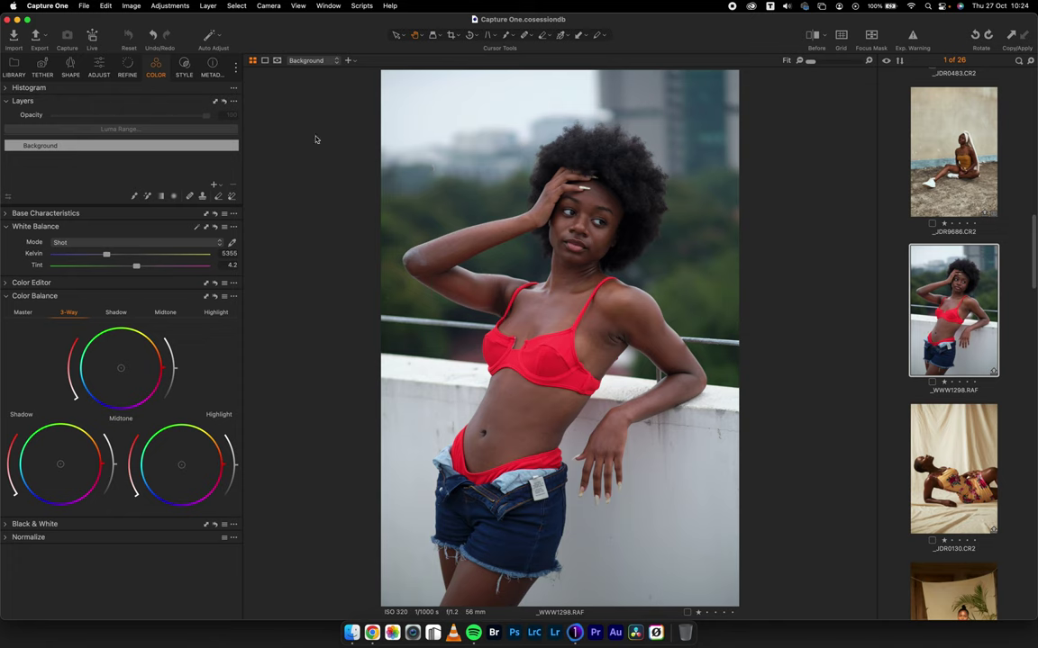
{"action": "left_click", "coordinate": [173, 63]}
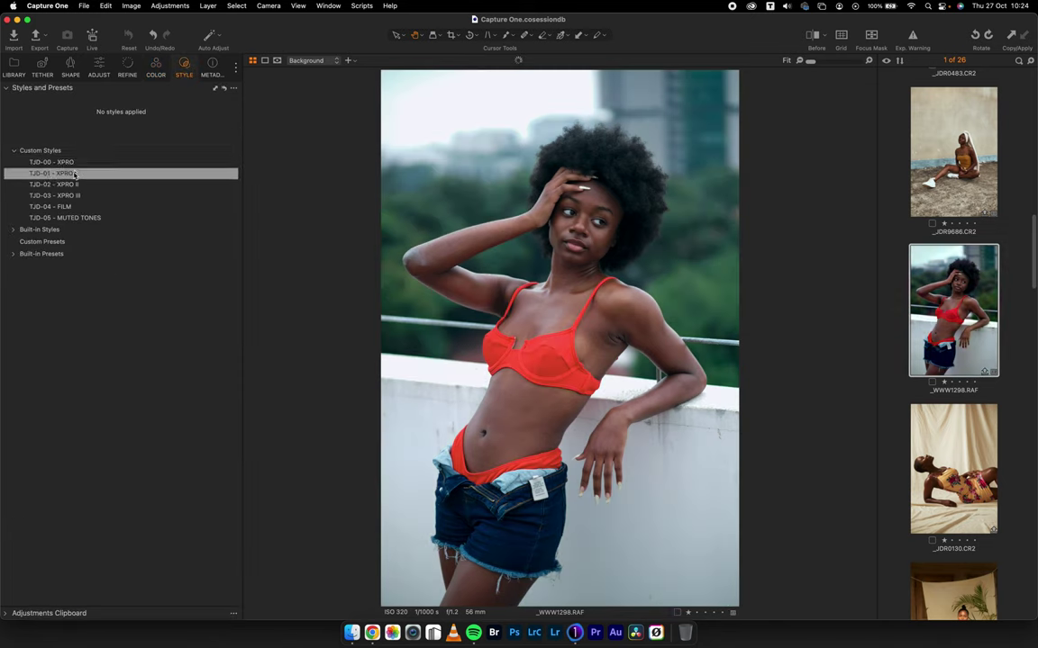
{"action": "right_click", "coordinate": [67, 173]}
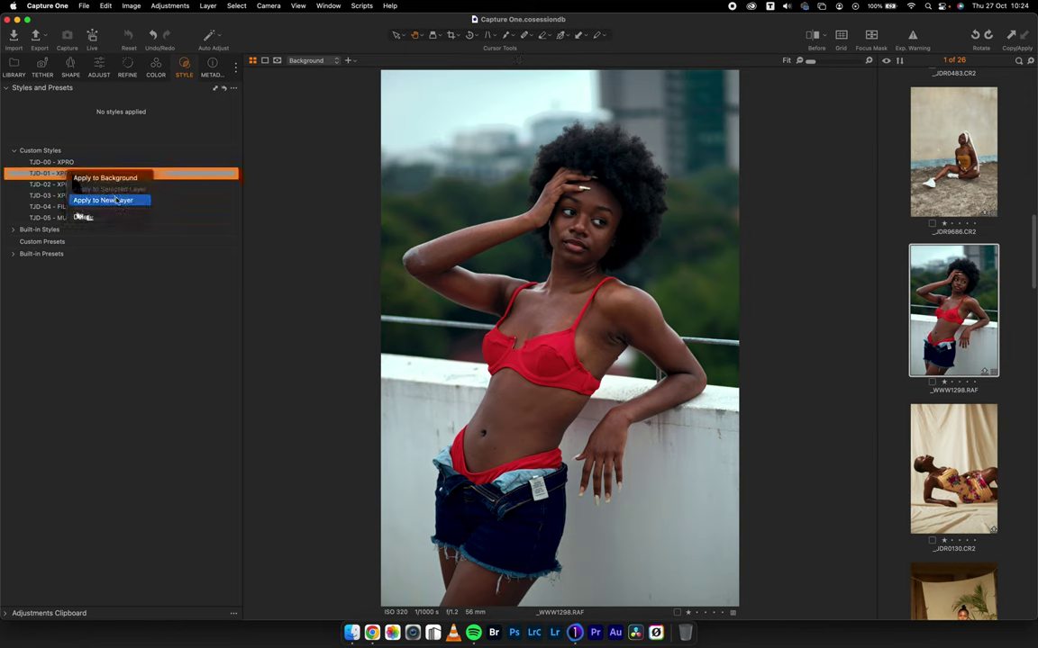
{"action": "left_click", "coordinate": [112, 199]}
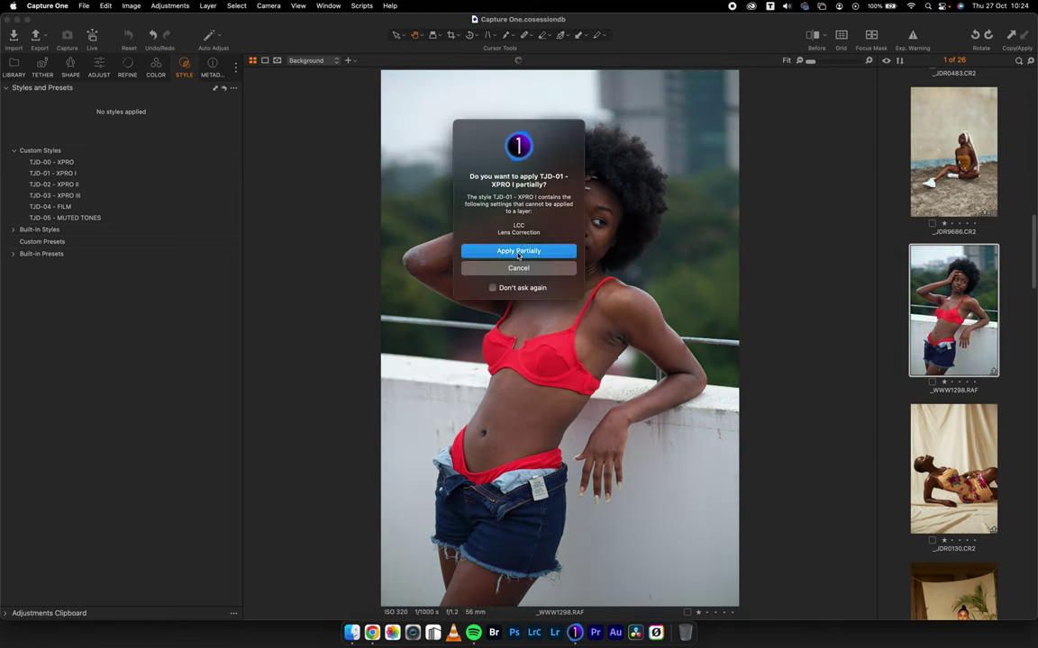
{"action": "left_click", "coordinate": [504, 251]}
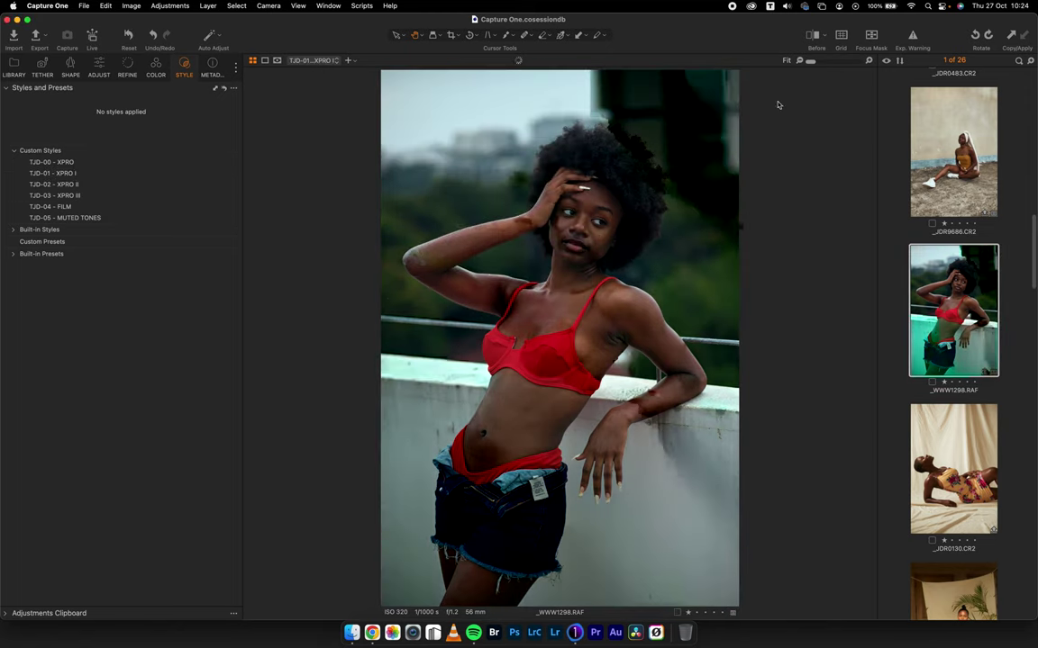
{"action": "left_click", "coordinate": [812, 35]}
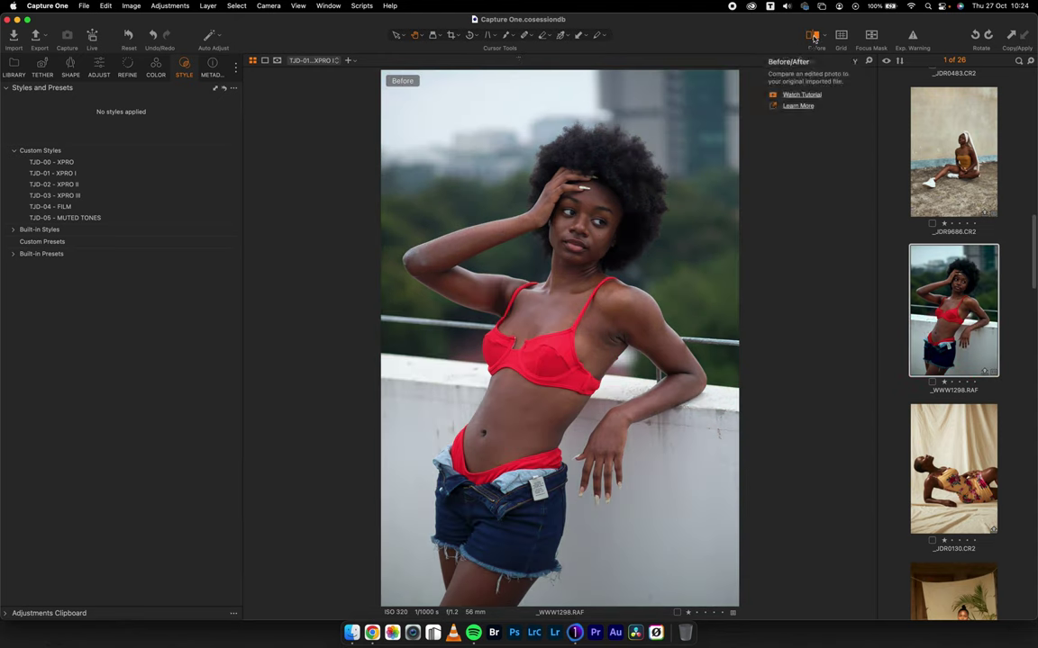
{"action": "left_click", "coordinate": [814, 37]}
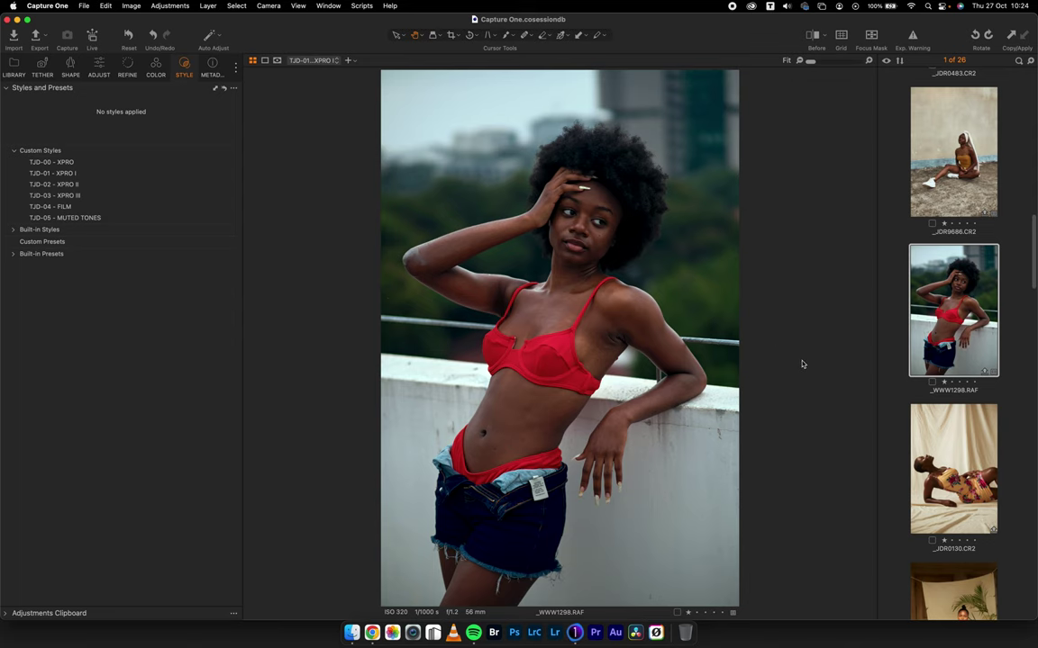
Apply the TJD-00 - XPRO style partially to _JDR0130.CR2 as a new layer
{"action": "scroll", "coordinate": [930, 268], "scroll_direction": "down", "scroll_amount": 3}
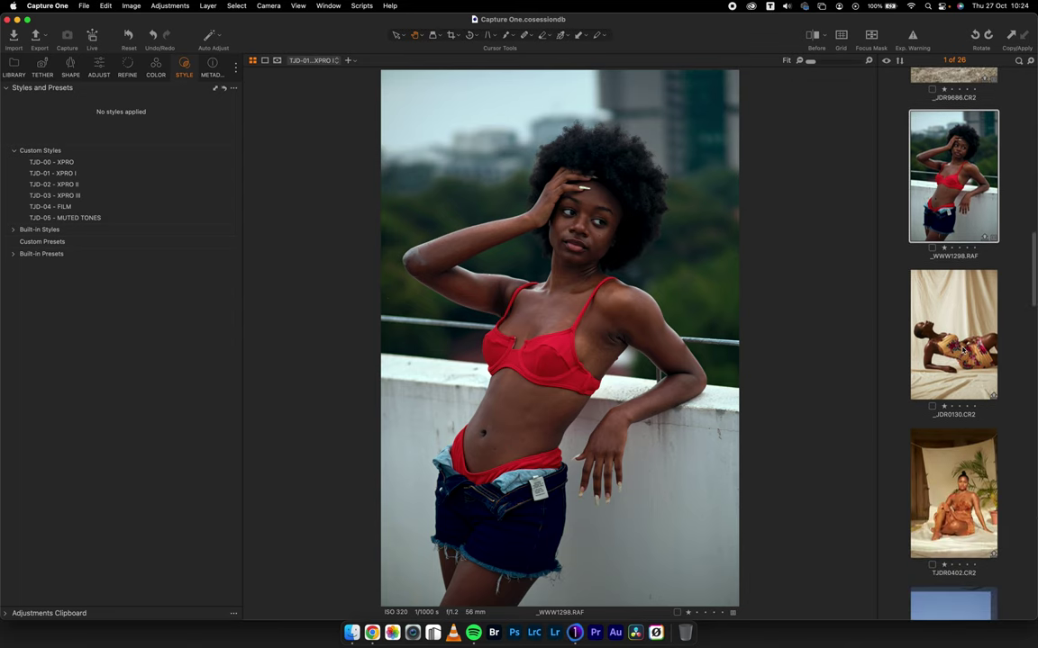
{"action": "left_click", "coordinate": [962, 349]}
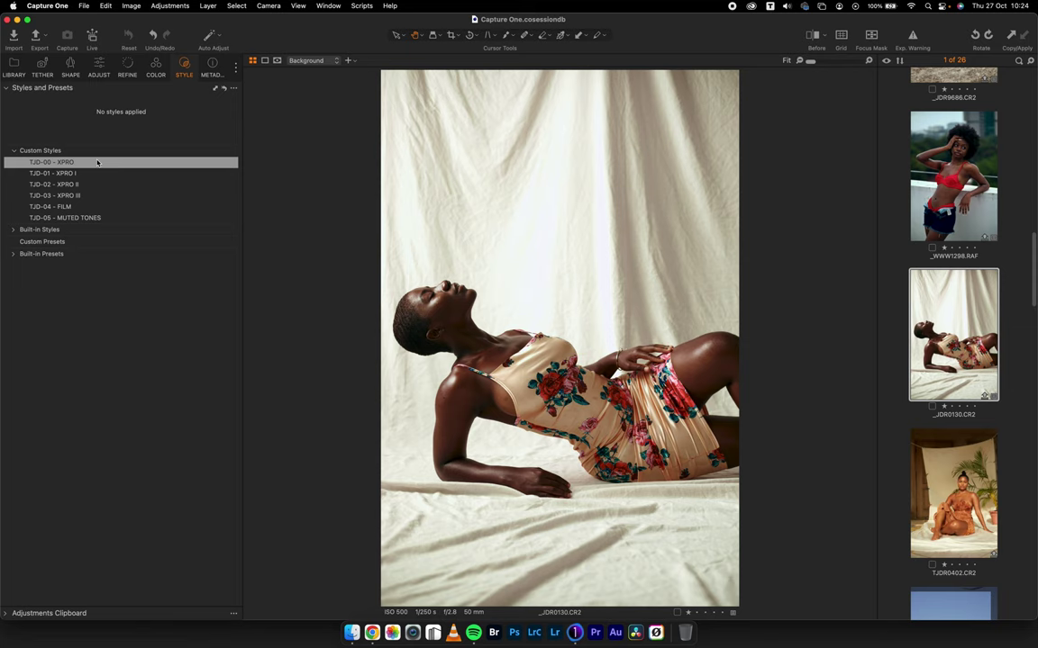
{"action": "left_click", "coordinate": [98, 162]}
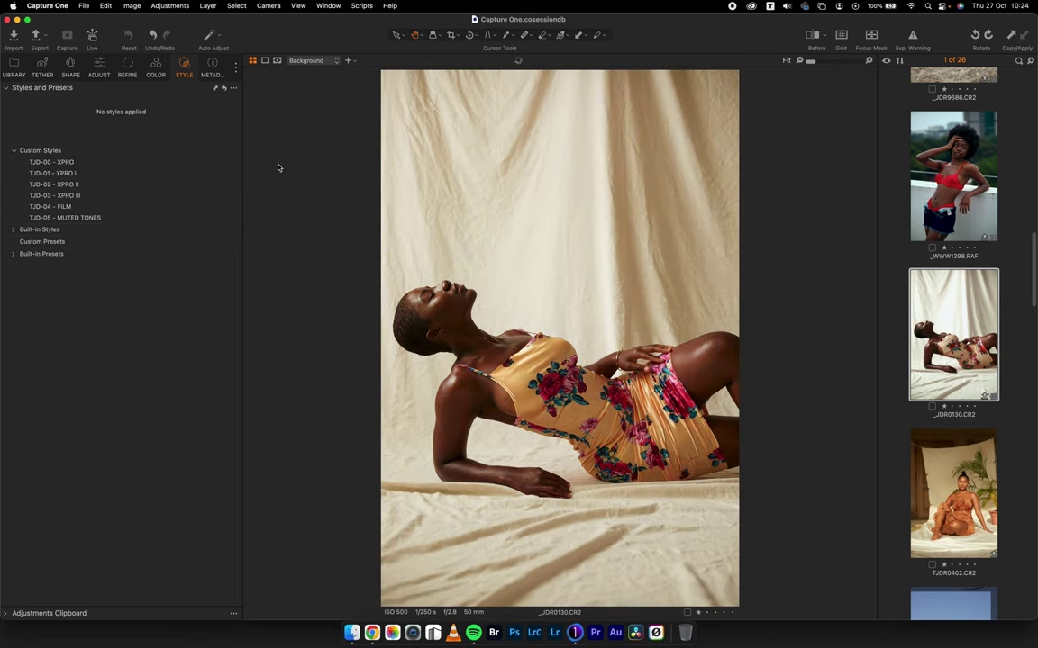
{"action": "right_click", "coordinate": [94, 161]}
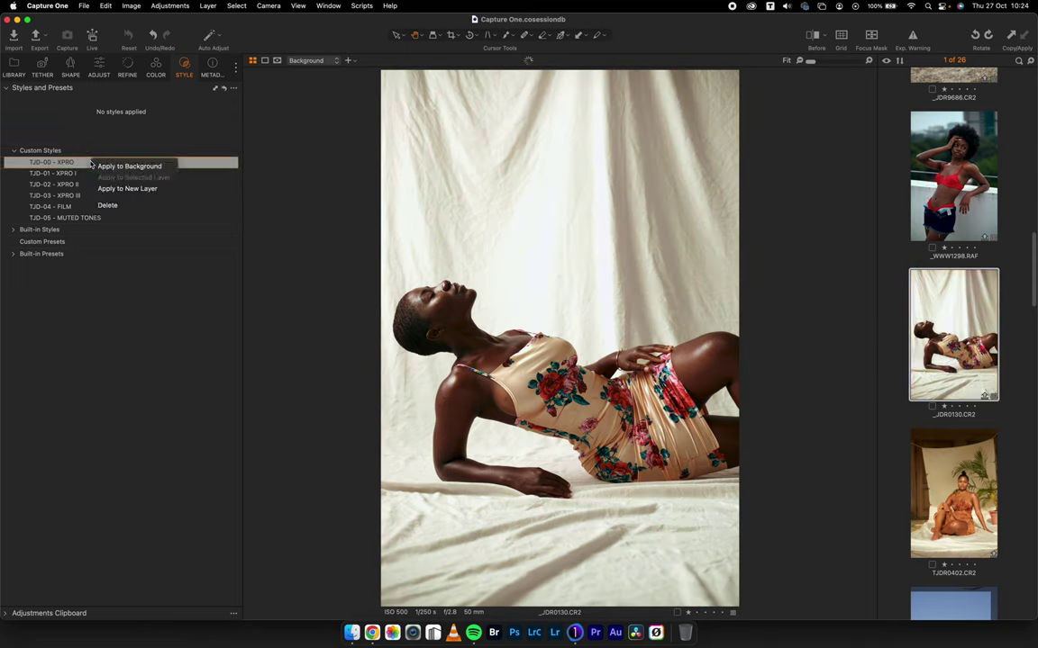
{"action": "left_click", "coordinate": [136, 191]}
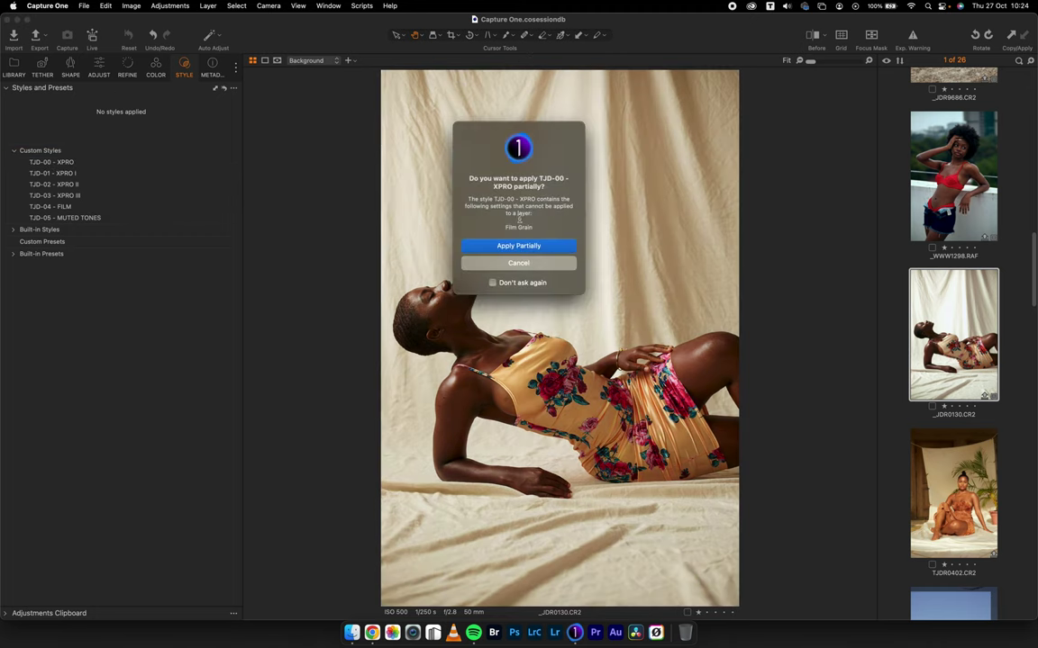
{"action": "key", "text": "Return"}
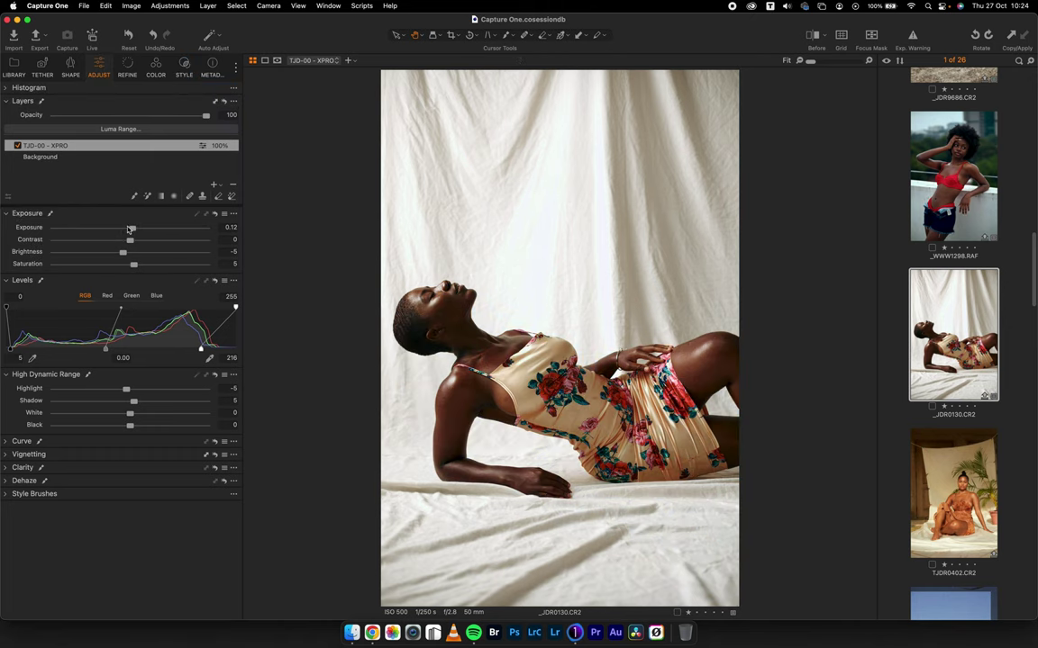
Set the TJD-00 - XPRO layer's exposure to 0.01 and collapse the Exposure, Levels and High Dynamic Range tools
{"action": "left_click_drag", "start_coordinate": [132, 228], "coordinate": [130, 232]}
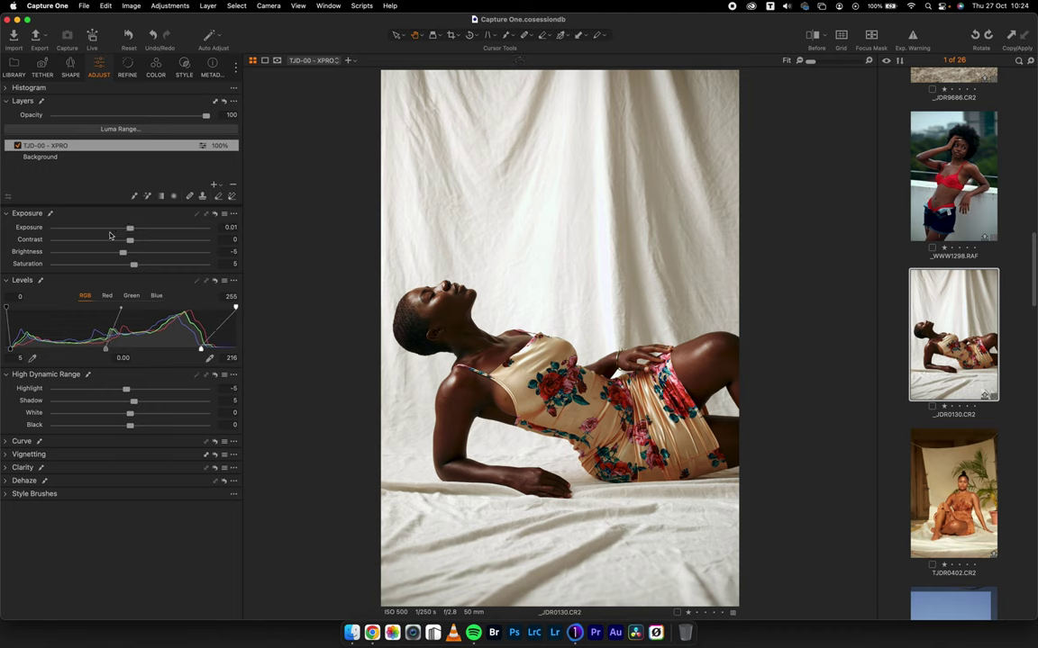
{"action": "left_click", "coordinate": [13, 215]}
{"action": "left_click", "coordinate": [14, 226]}
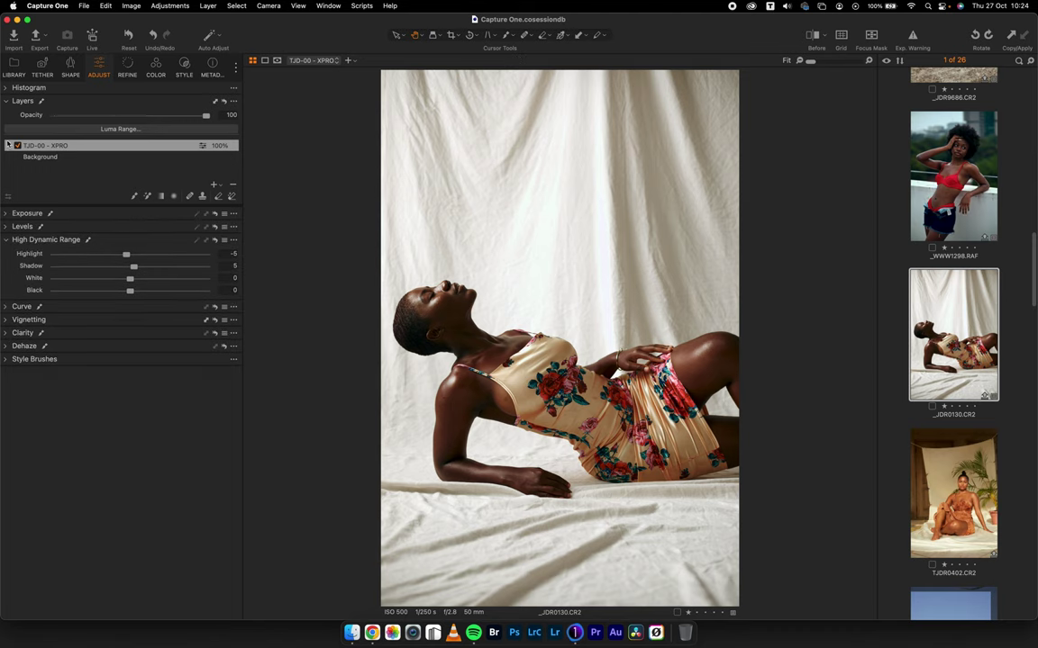
{"action": "left_click", "coordinate": [14, 238]}
Toggle the TJD-00 - XPRO layer off and on to compare its effect on _JDR0130.CR2
{"action": "left_click", "coordinate": [17, 146]}
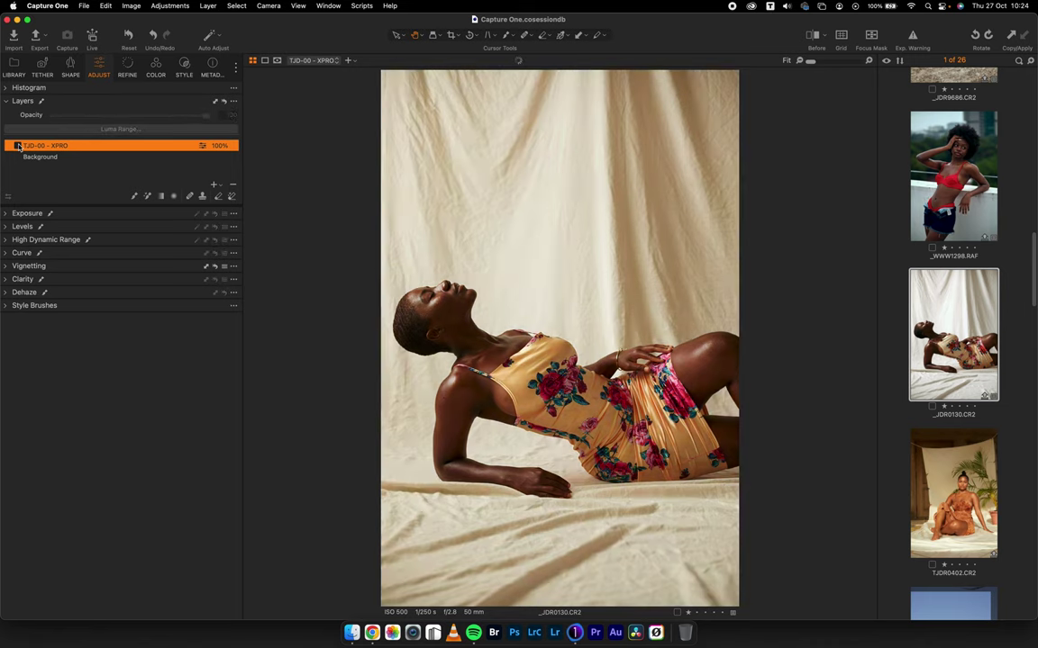
{"action": "left_click", "coordinate": [17, 146]}
{"action": "left_click", "coordinate": [18, 146]}
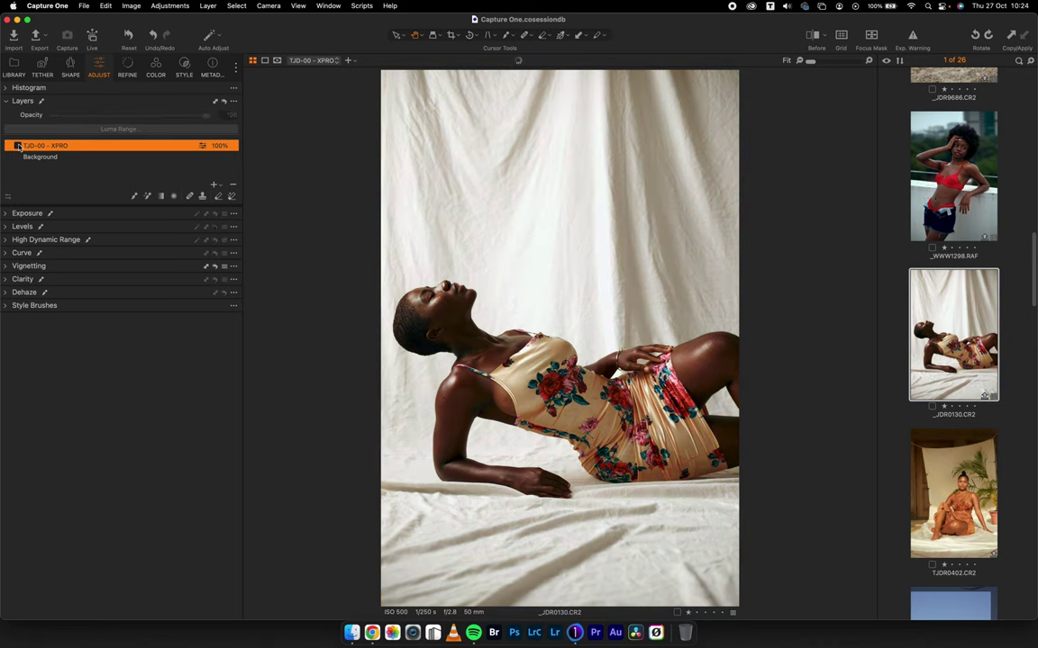
{"action": "left_click", "coordinate": [17, 146]}
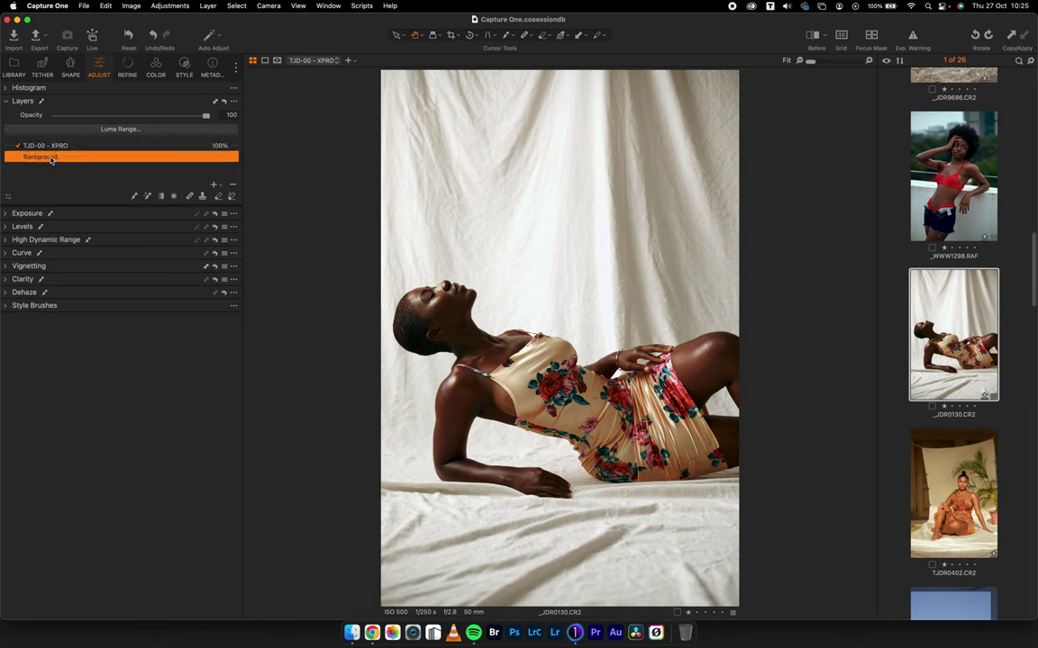
On the Background layer's 3-way Color Balance, tint shadows and highlights slightly blue, and darken the midtones with a slight orange tint
{"action": "left_click", "coordinate": [45, 157]}
{"action": "left_click", "coordinate": [156, 68]}
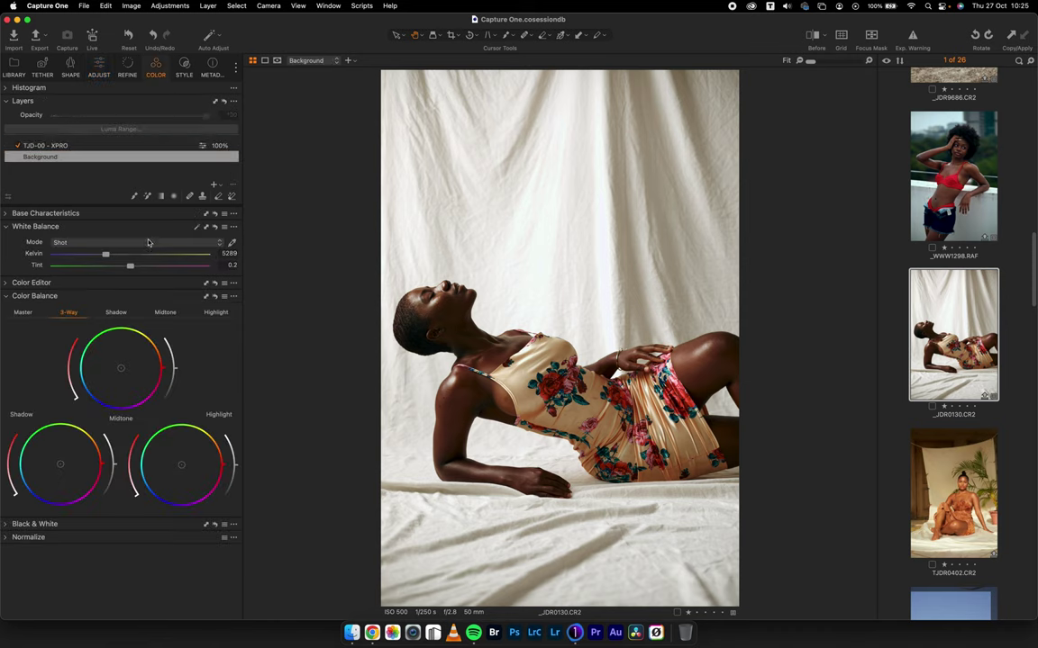
{"action": "left_click_drag", "start_coordinate": [103, 468], "coordinate": [13, 491]}
{"action": "left_click_drag", "start_coordinate": [176, 374], "coordinate": [176, 384]}
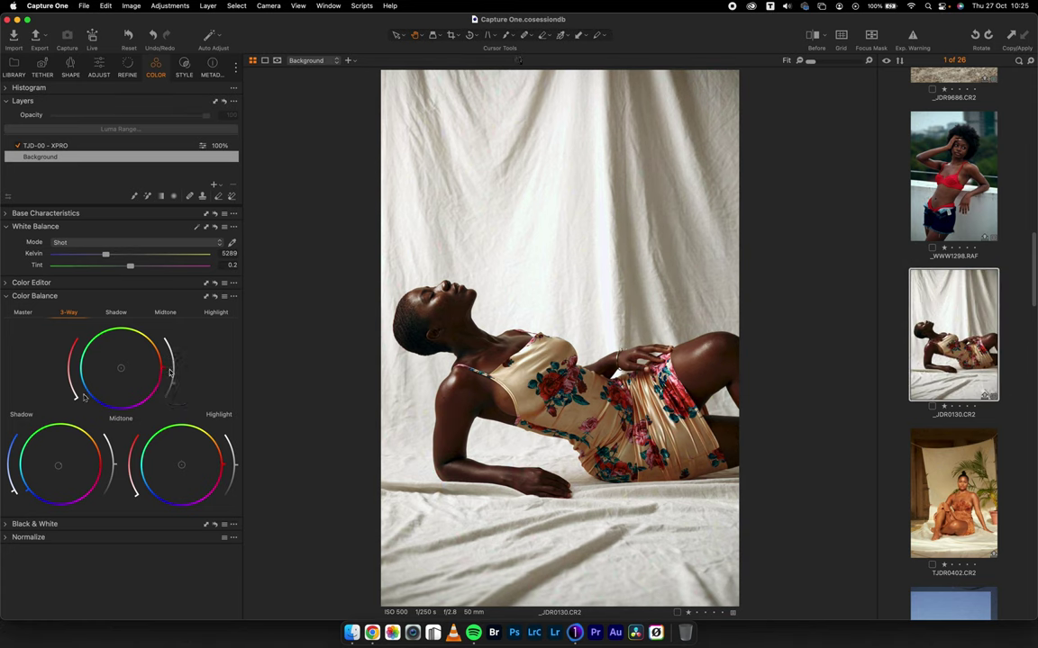
{"action": "left_click_drag", "start_coordinate": [69, 357], "coordinate": [75, 394]}
{"action": "mouse_move", "coordinate": [135, 455]}
{"action": "left_mouse_down"}
{"action": "mouse_move", "coordinate": [124, 486]}
{"action": "mouse_move", "coordinate": [136, 491]}
{"action": "left_mouse_up"}
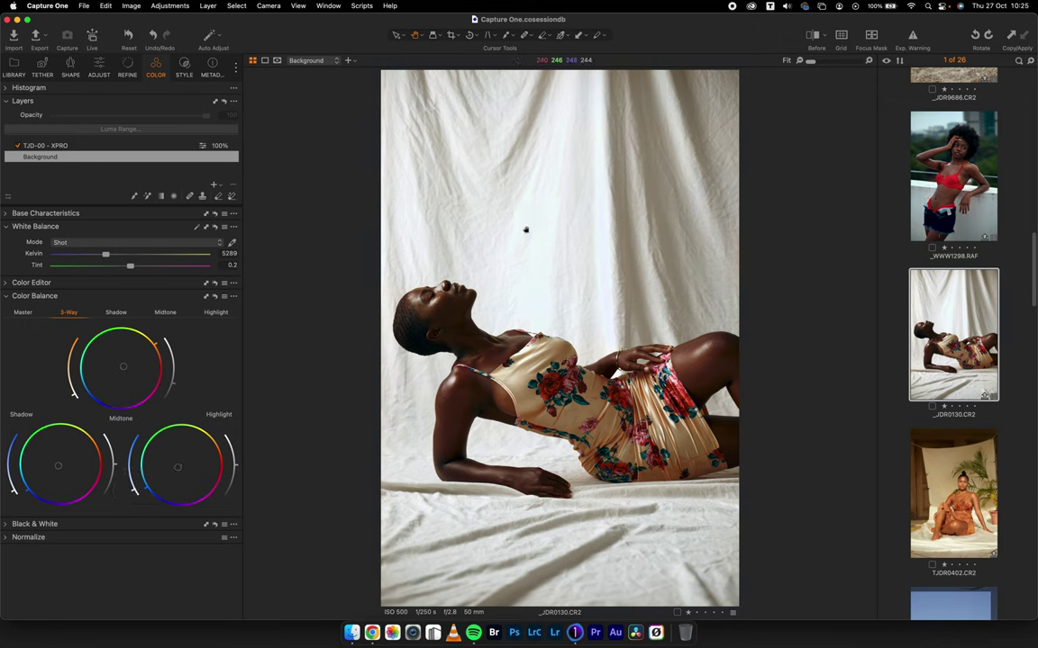
Compare the before and after versions of _JDR0130.CR2
{"action": "left_click", "coordinate": [814, 36]}
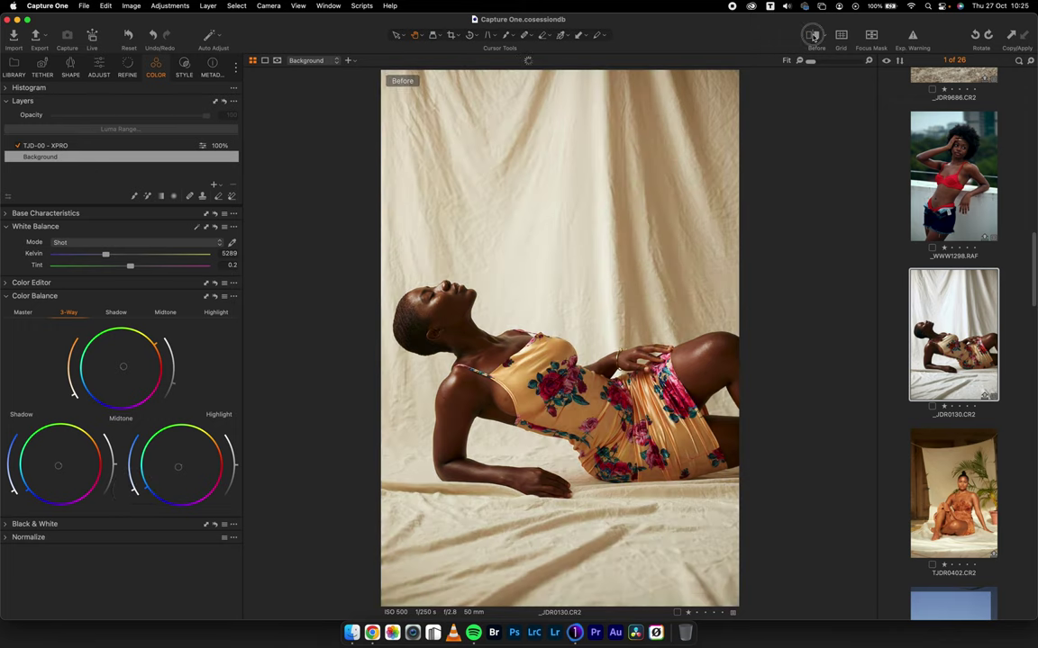
{"action": "left_click", "coordinate": [813, 36]}
{"action": "left_click", "coordinate": [814, 36]}
{"action": "left_click", "coordinate": [814, 36]}
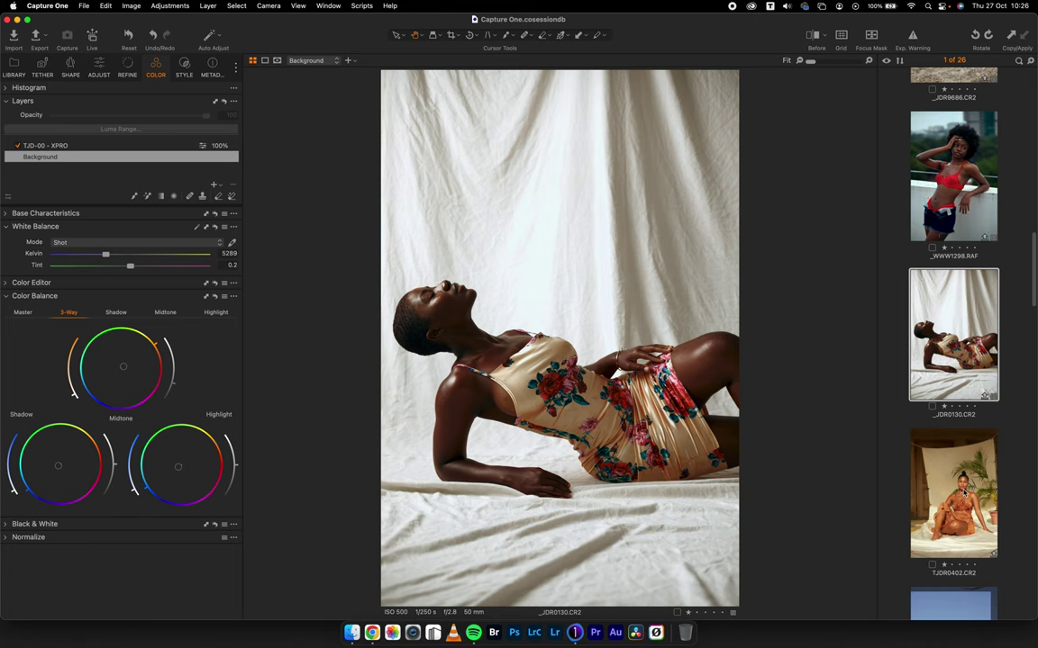
Apply the TJD-00 - XPRO style directly to the Background of TJDR0402.CR2
{"action": "key", "text": "Down"}
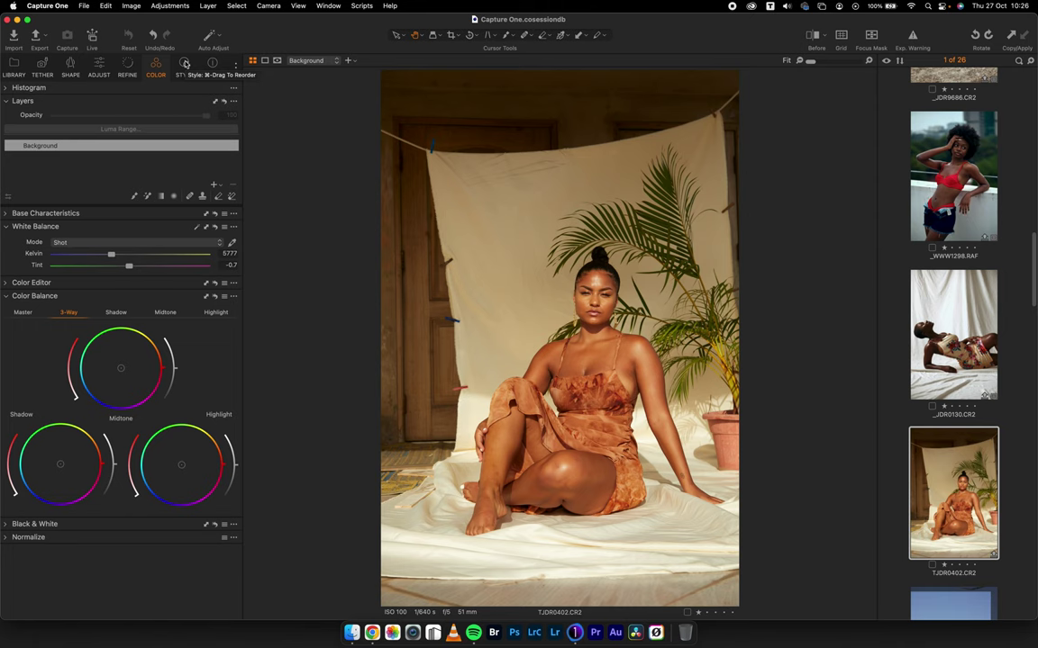
{"action": "left_click", "coordinate": [184, 63]}
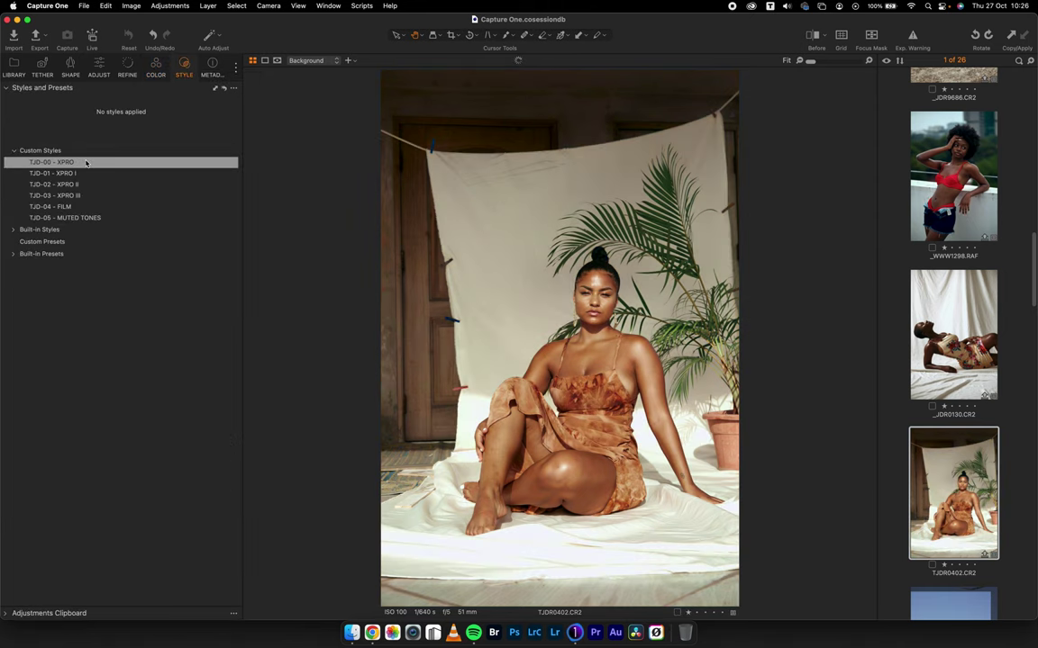
{"action": "left_click", "coordinate": [87, 162]}
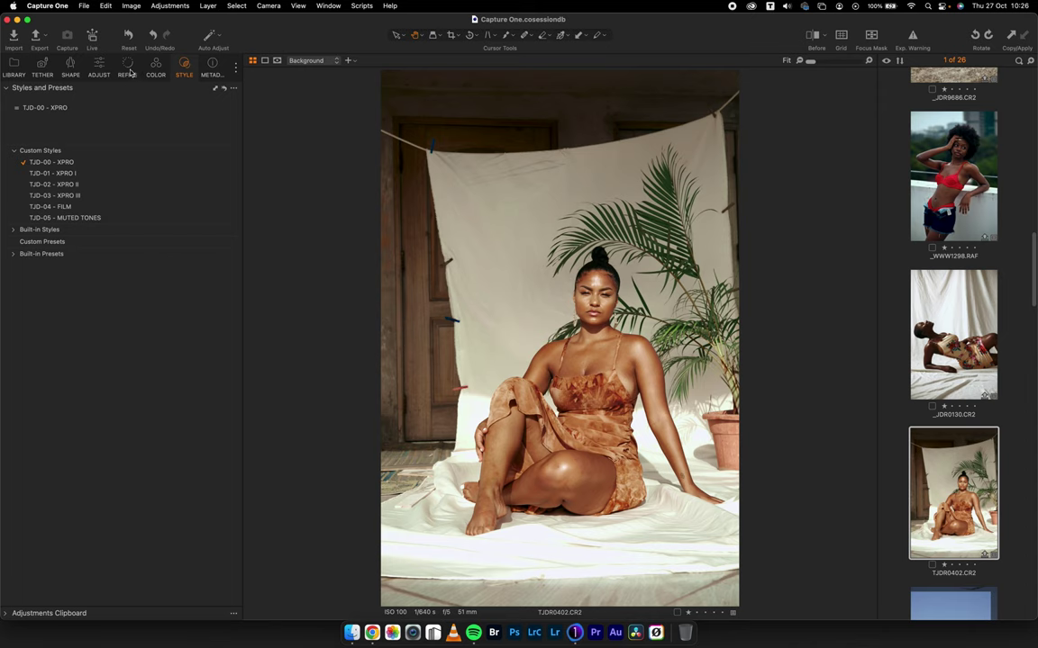
Lower the Background layer's exposure to -0.11 on TJDR0402.CR2
{"action": "left_click", "coordinate": [100, 83]}
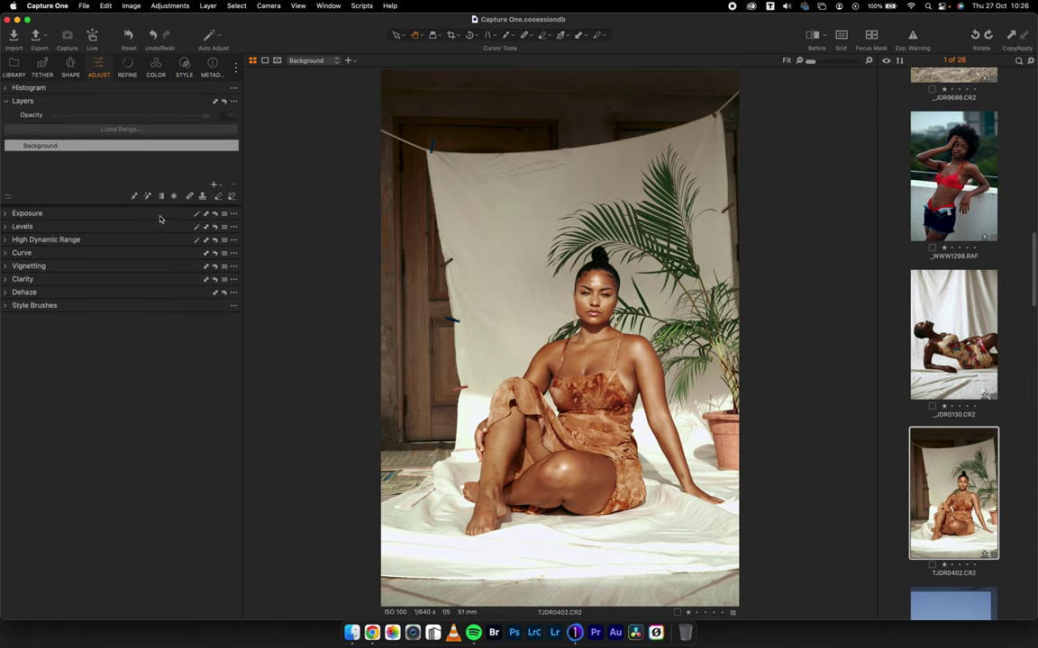
{"action": "left_click", "coordinate": [27, 213]}
{"action": "left_click_drag", "start_coordinate": [132, 228], "coordinate": [129, 229]}
Compare the before and after versions of TJDR0402.CR2
{"action": "left_click", "coordinate": [814, 38]}
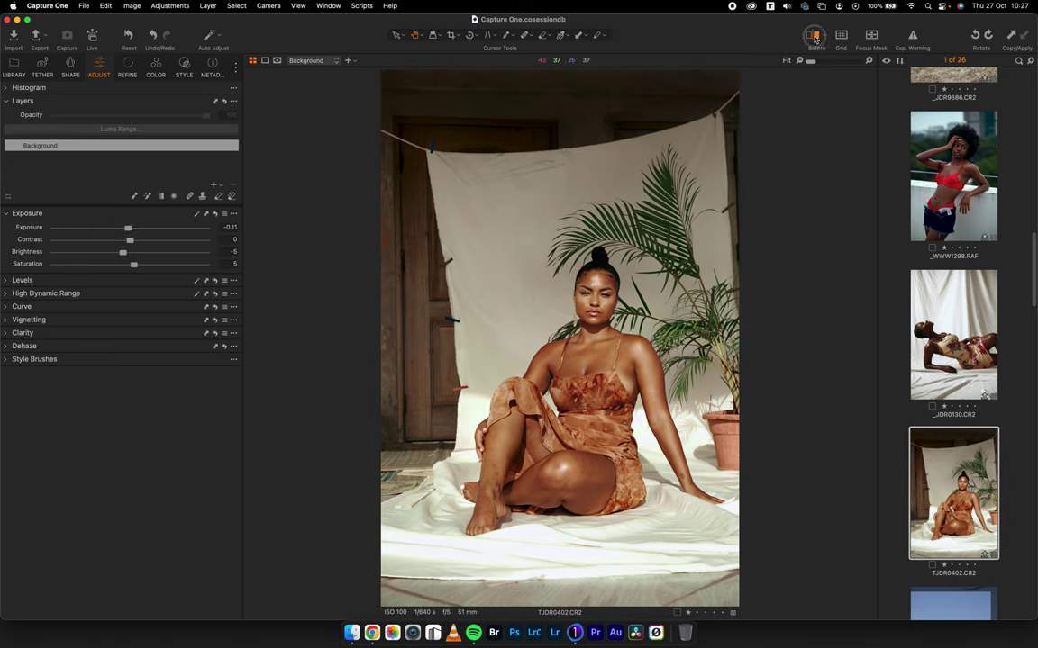
{"action": "left_click", "coordinate": [815, 38]}
{"action": "left_click", "coordinate": [815, 38]}
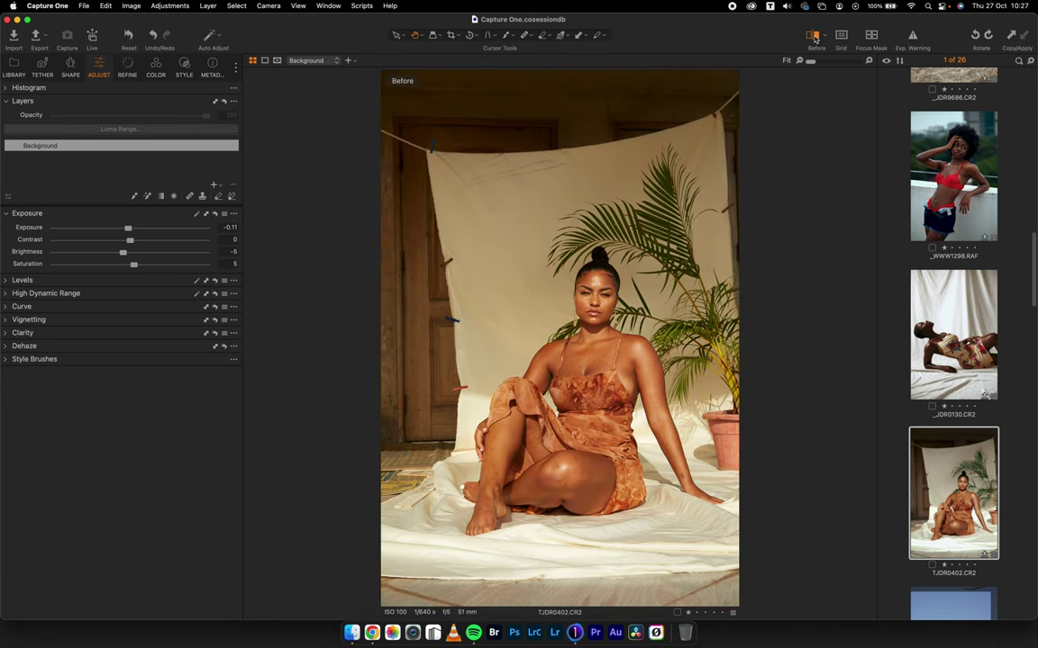
{"action": "left_click", "coordinate": [815, 37]}
{"action": "left_click", "coordinate": [815, 37]}
{"action": "left_click", "coordinate": [815, 38]}
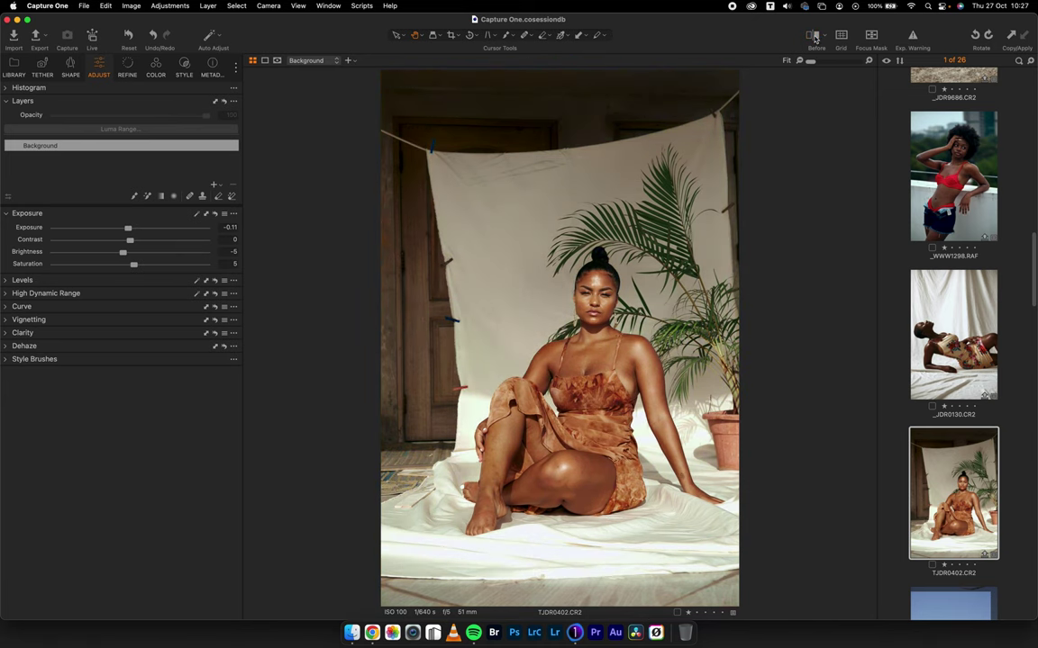
Toggle the Before view of TJDR0402.CR2 several times to check the styled look against the unedited photo
{"action": "left_click", "coordinate": [815, 38]}
{"action": "left_click", "coordinate": [815, 38]}
{"action": "left_click", "coordinate": [815, 38]}
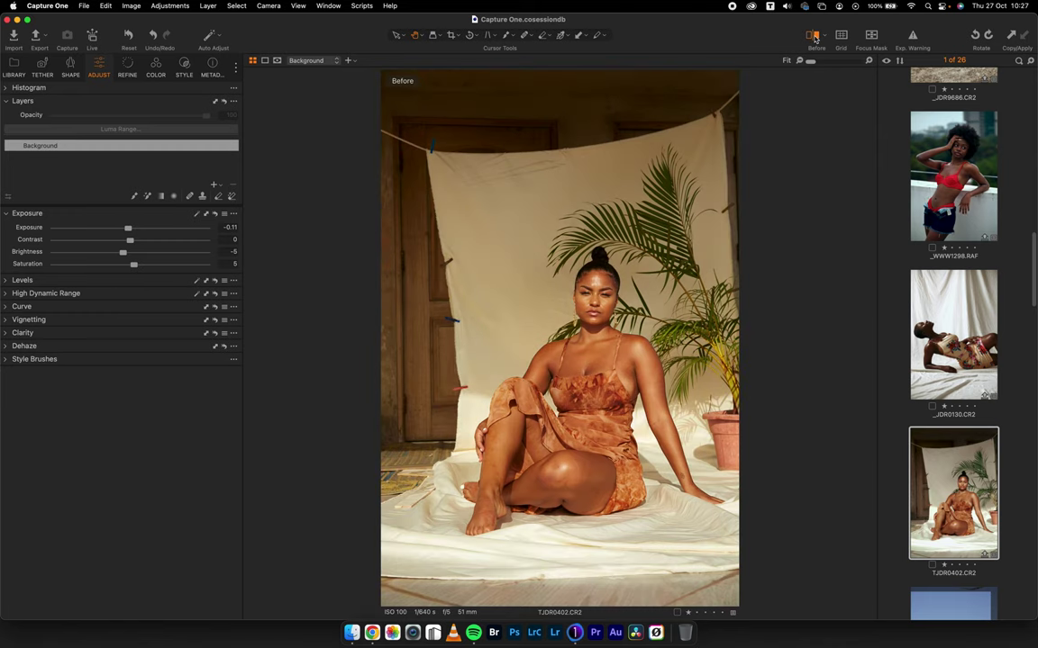
{"action": "left_click", "coordinate": [815, 38]}
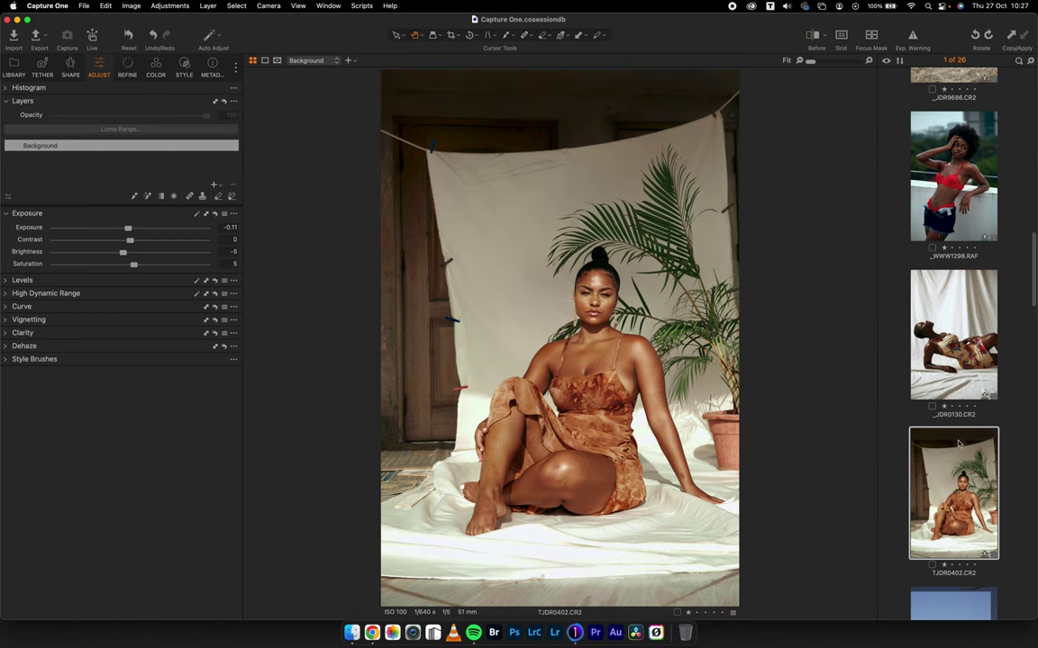
Open TJDR9946.CR2 and preview each custom style on it, from TJD-00 - XPRO to TJD-05 - MUTED TONES
{"action": "scroll", "coordinate": [953, 360], "scroll_direction": "down", "scroll_amount": 3}
{"action": "left_click", "coordinate": [954, 368]}
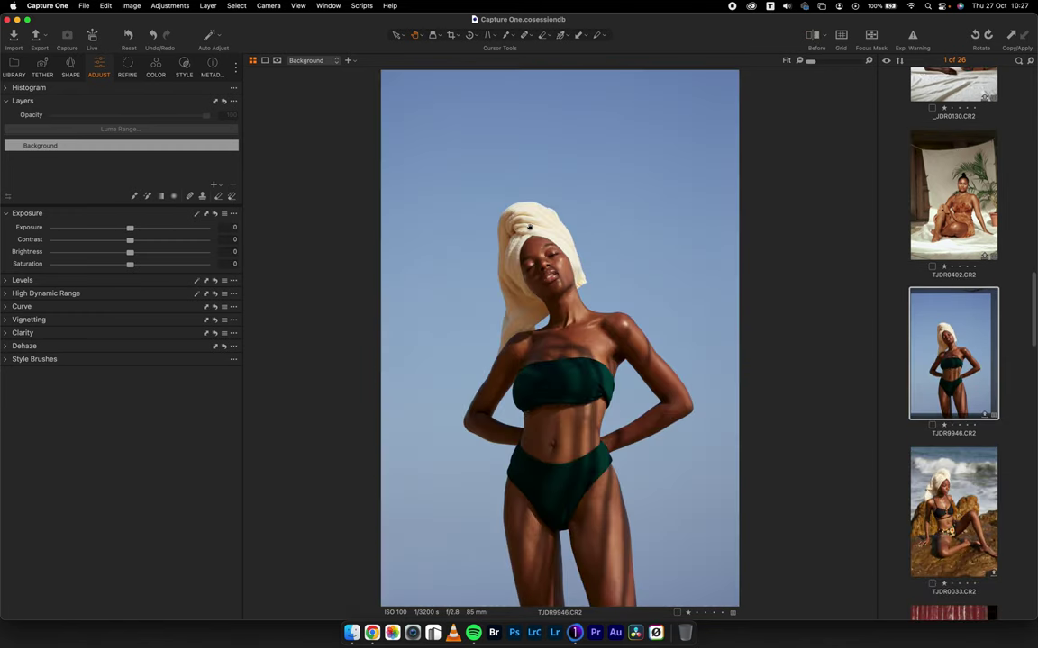
{"action": "left_click", "coordinate": [171, 65]}
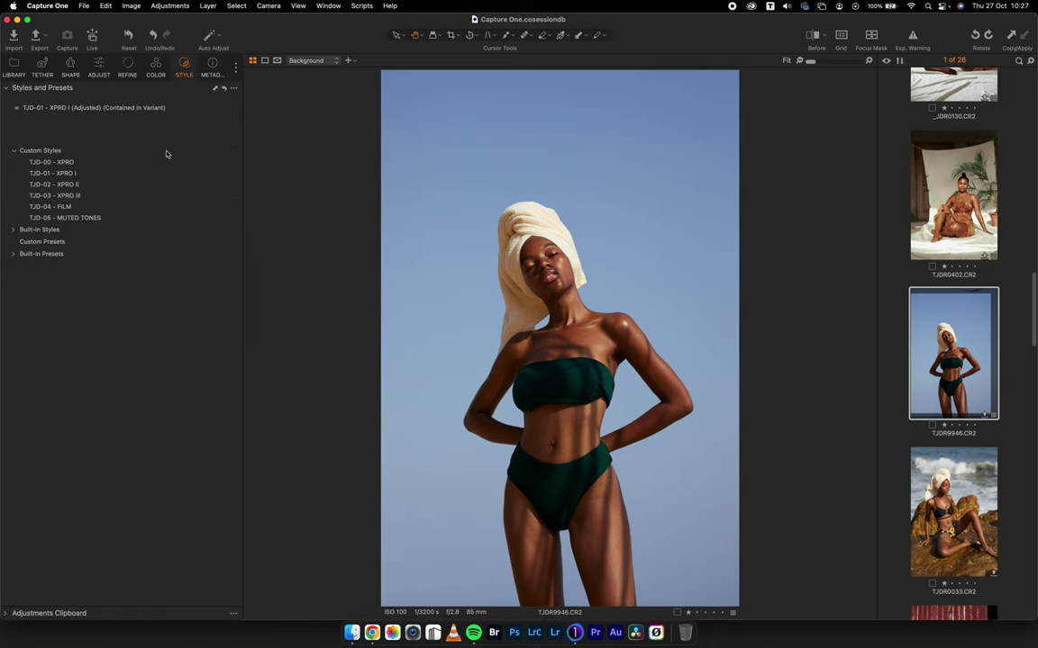
{"action": "left_click", "coordinate": [118, 173]}
{"action": "left_click", "coordinate": [117, 163]}
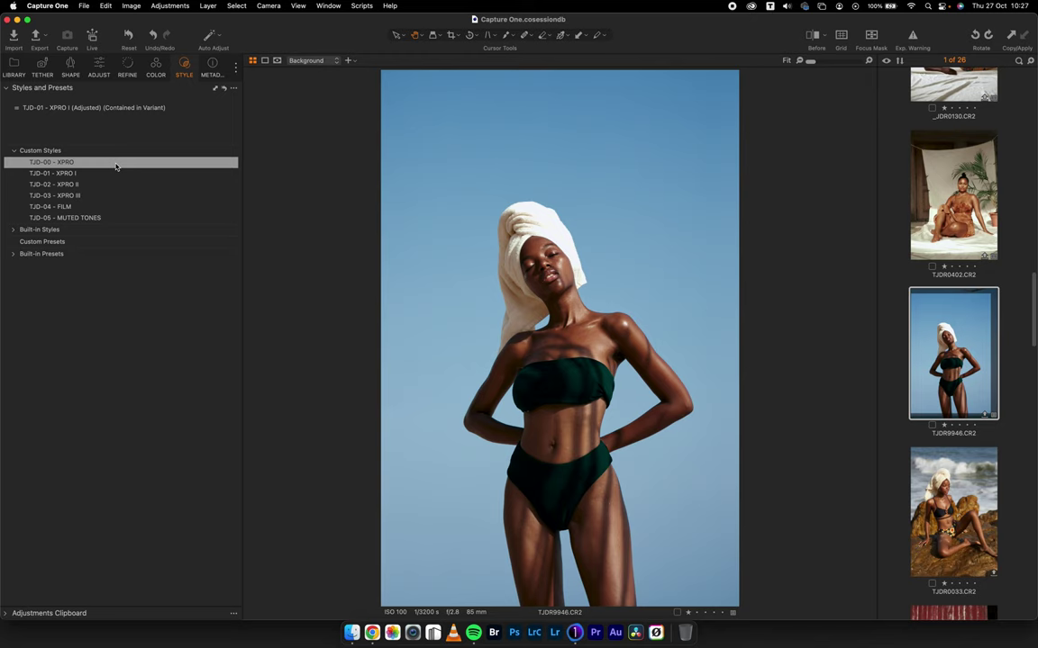
{"action": "left_click", "coordinate": [114, 172]}
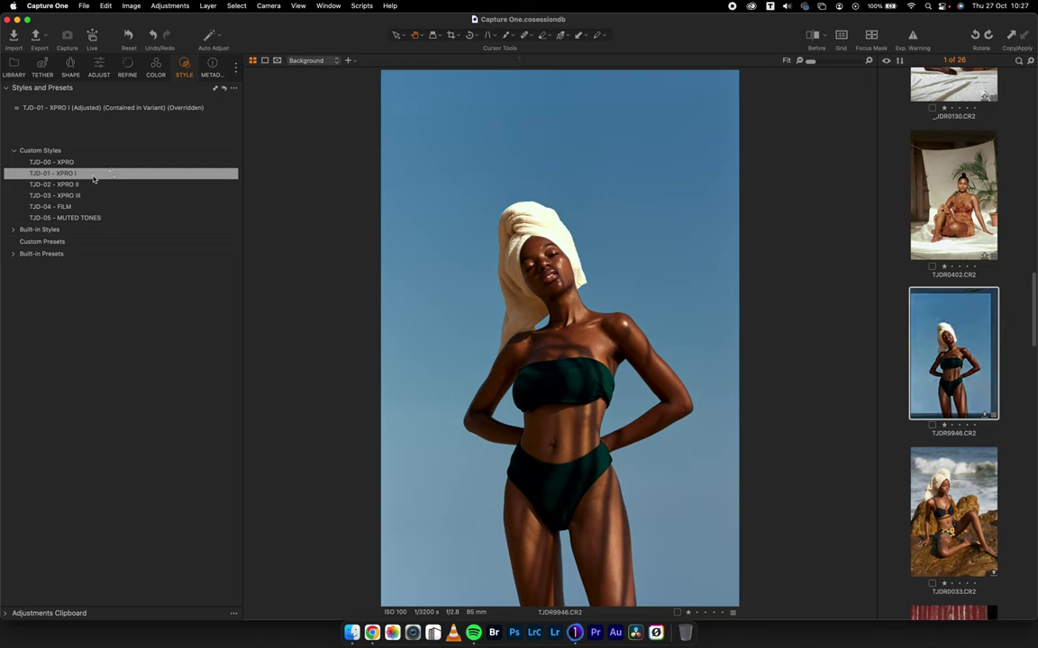
{"action": "left_click", "coordinate": [76, 185]}
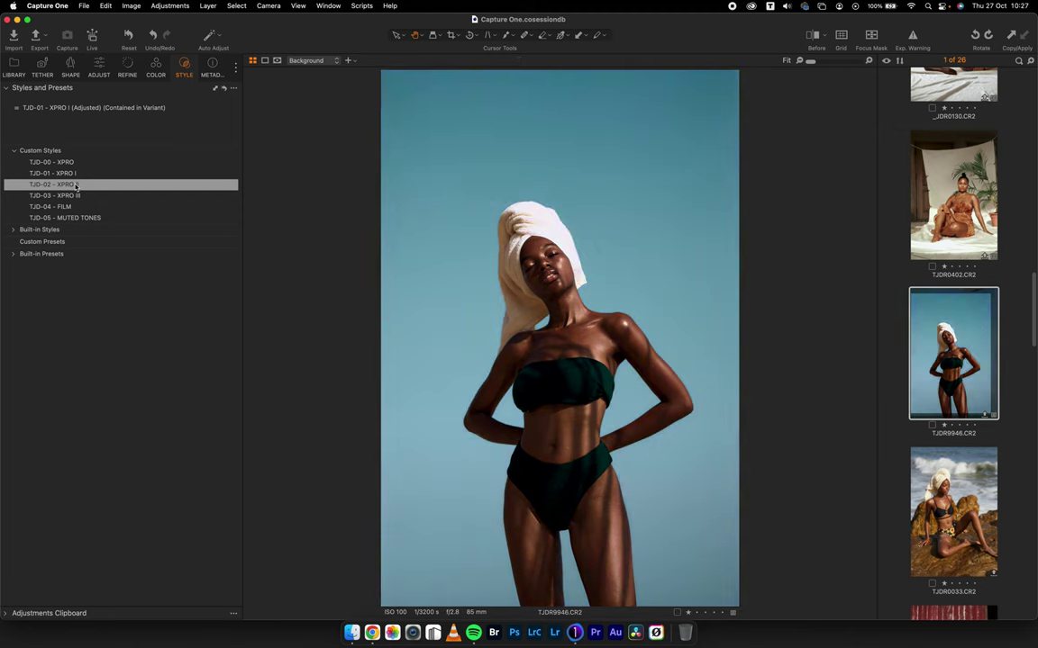
{"action": "left_click", "coordinate": [76, 195]}
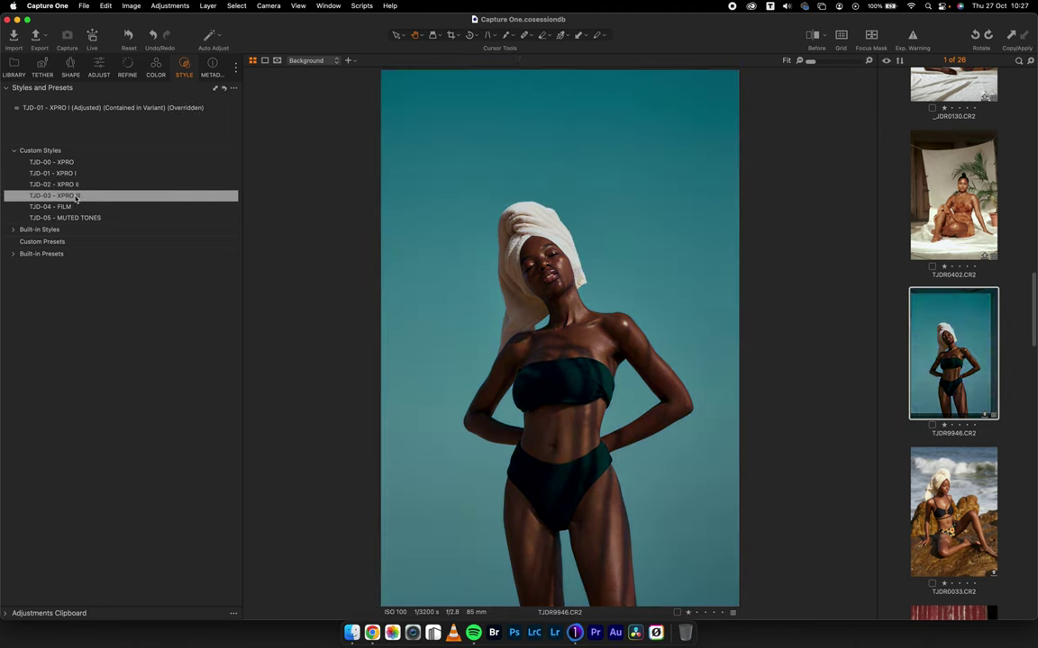
{"action": "left_click", "coordinate": [75, 206]}
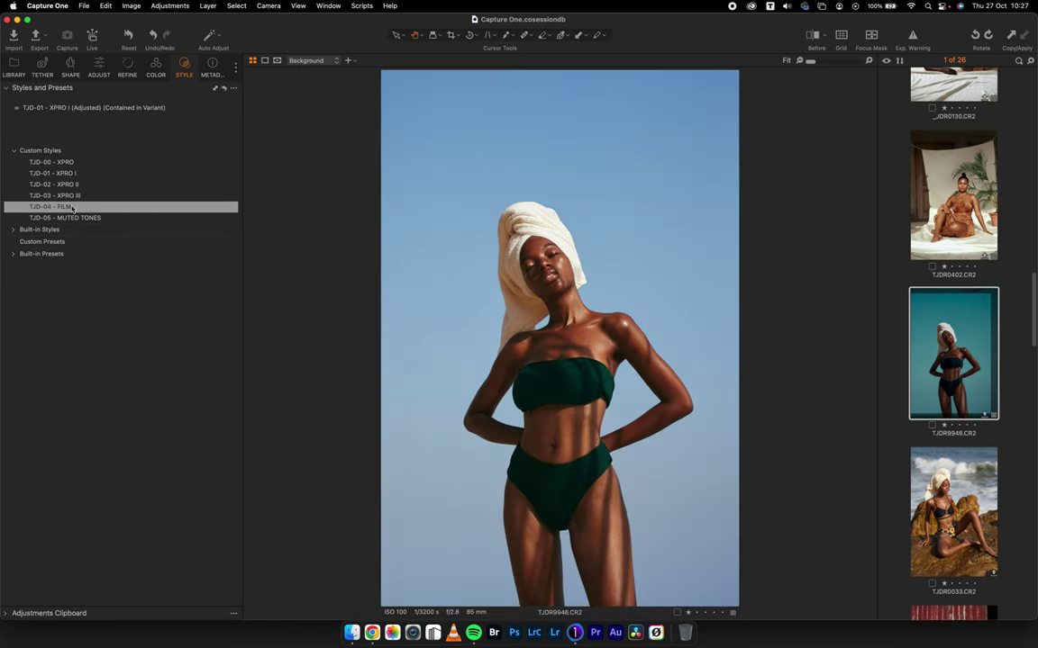
{"action": "left_click", "coordinate": [74, 218]}
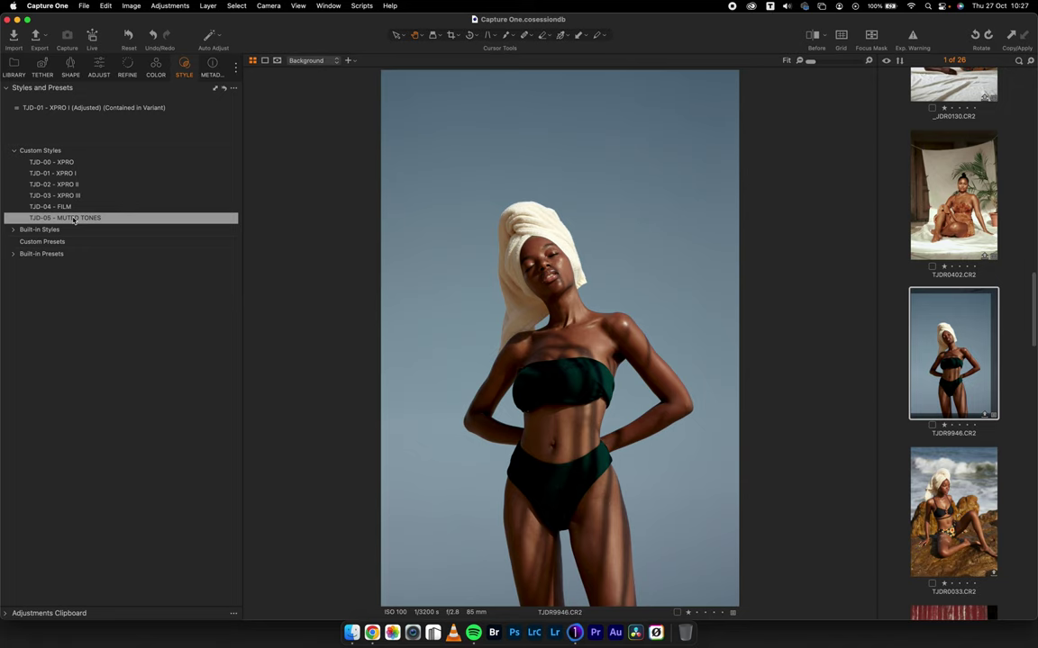
Compare the XPRO and XPRO I previews and apply the TJD-01 - XPRO I style to TJDR9946.CR2
{"action": "left_click", "coordinate": [86, 173]}
{"action": "left_click", "coordinate": [86, 162]}
{"action": "left_click", "coordinate": [88, 173]}
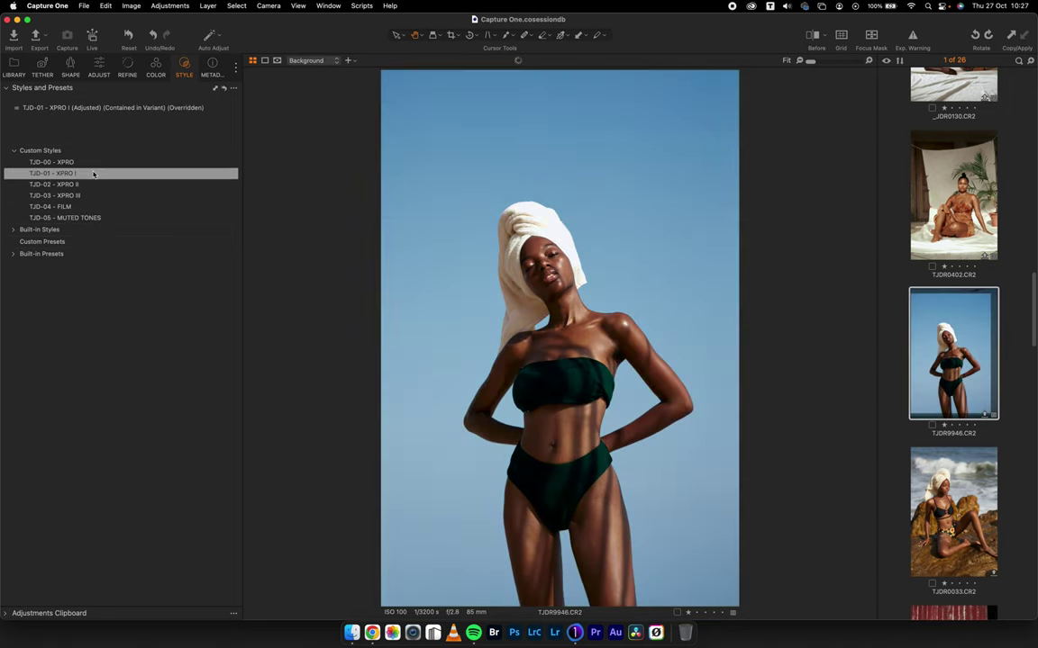
{"action": "left_click", "coordinate": [88, 173]}
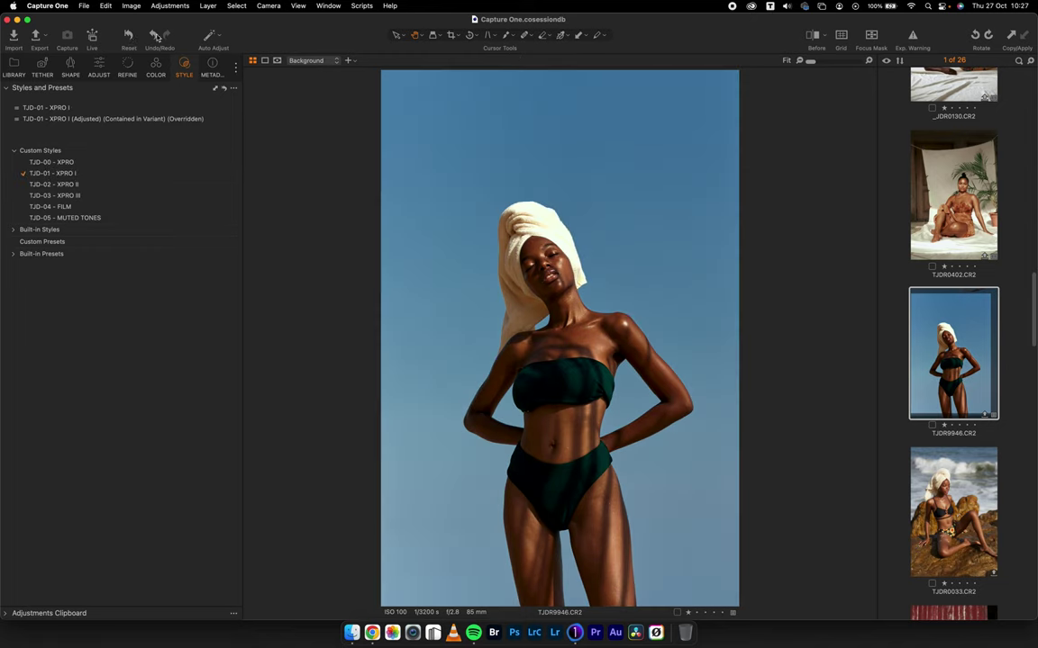
Clear the overridden TJD-01 - XPRO I (Adjusted) style from TJDR9946.CR2 and compare the photo's before and after versions
{"action": "left_click", "coordinate": [127, 108]}
{"action": "left_click", "coordinate": [125, 118]}
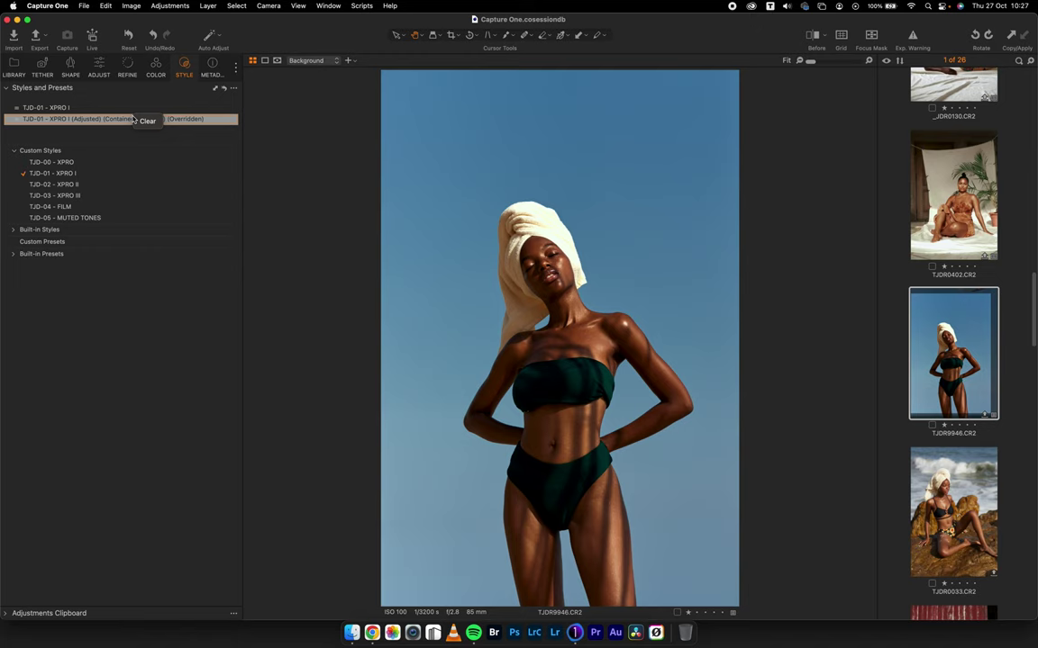
{"action": "left_click", "coordinate": [145, 121]}
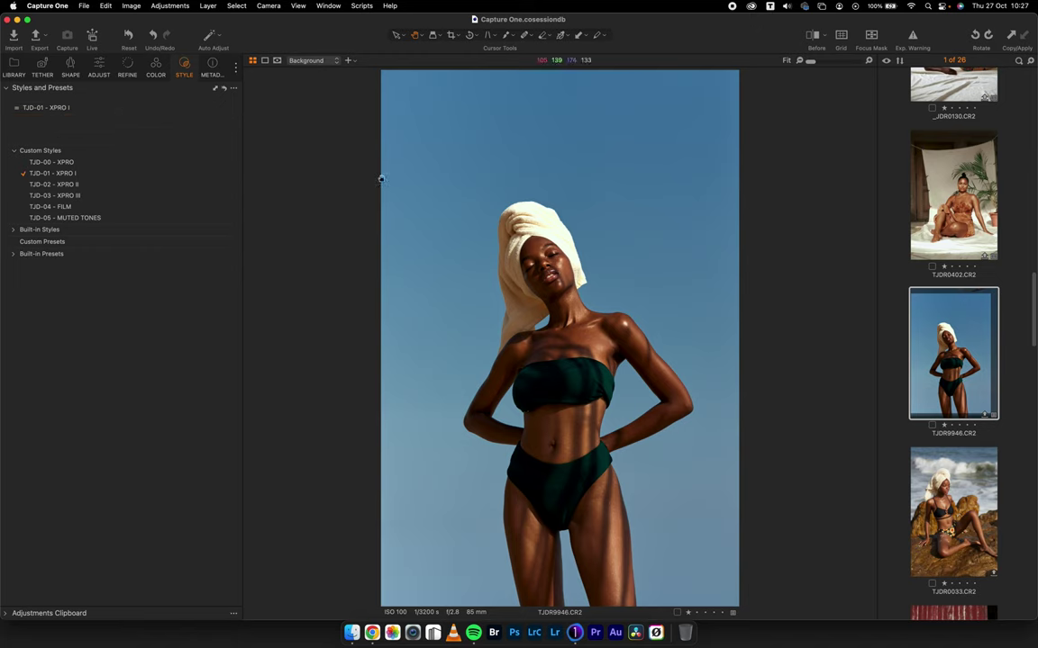
{"action": "left_click", "coordinate": [810, 35]}
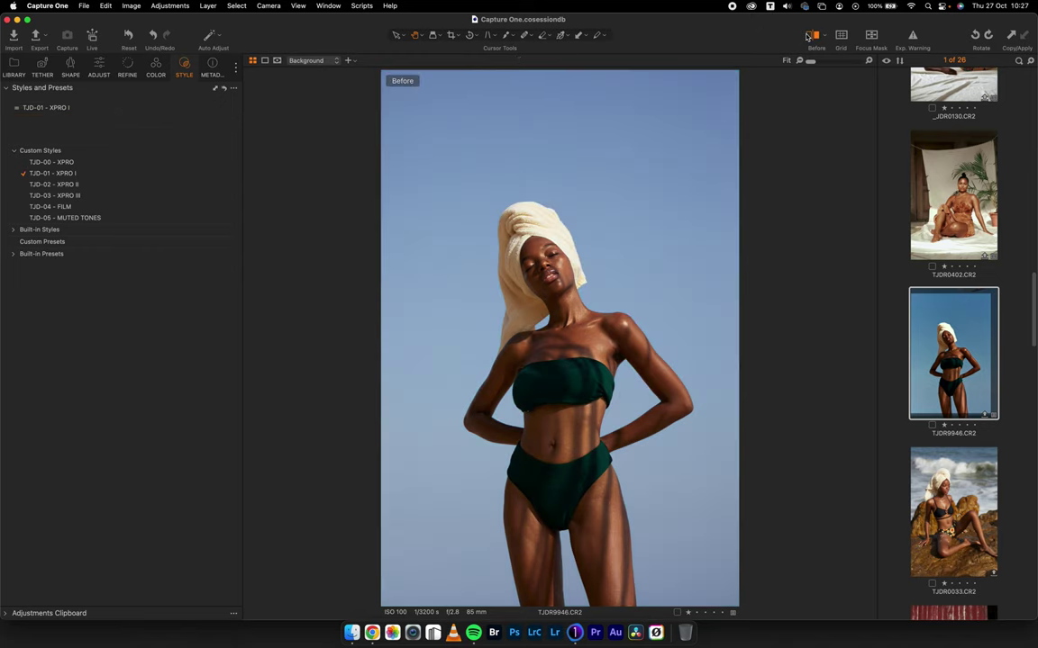
{"action": "left_click", "coordinate": [807, 36]}
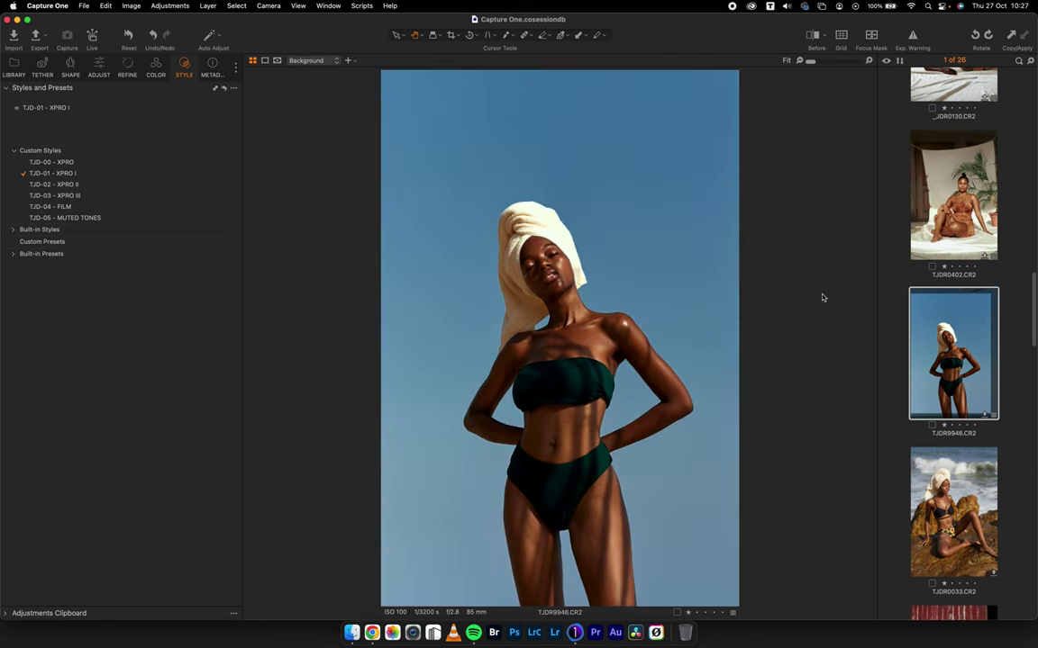
Open the photo TJDR0033.CR2 for styling
{"action": "left_click", "coordinate": [946, 512]}
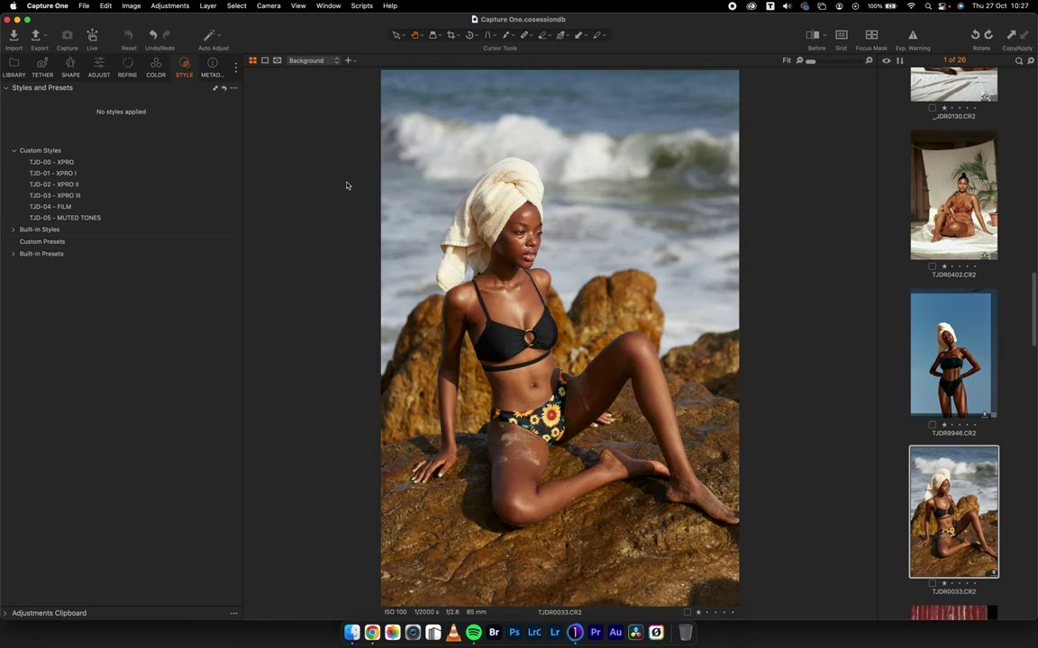
{"action": "left_click", "coordinate": [201, 218]}
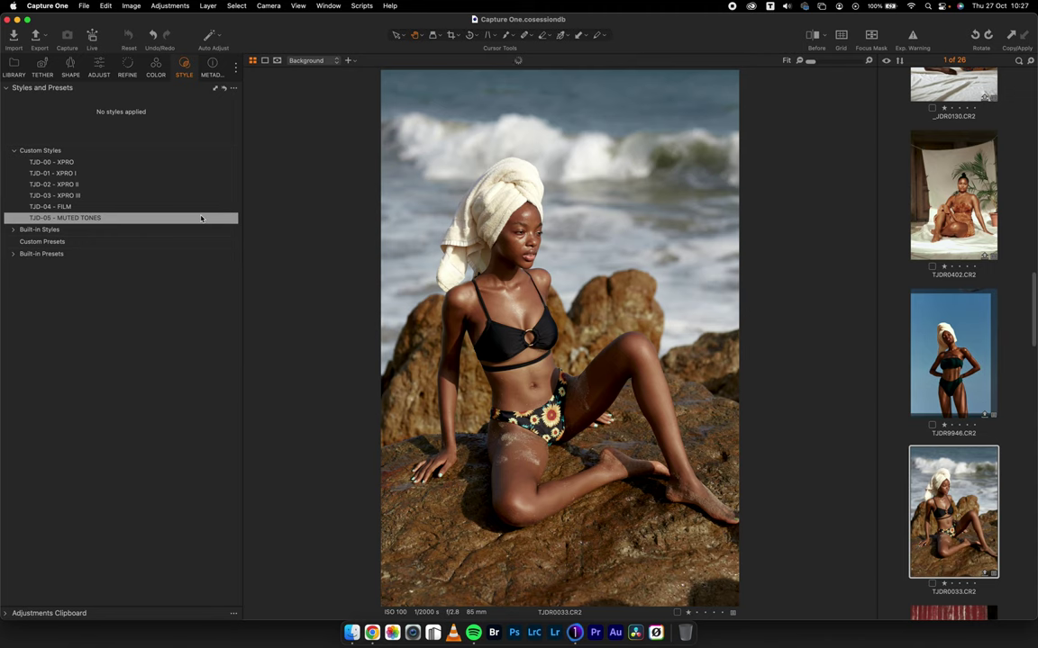
{"action": "right_click", "coordinate": [185, 218]}
{"action": "left_click", "coordinate": [213, 223]}
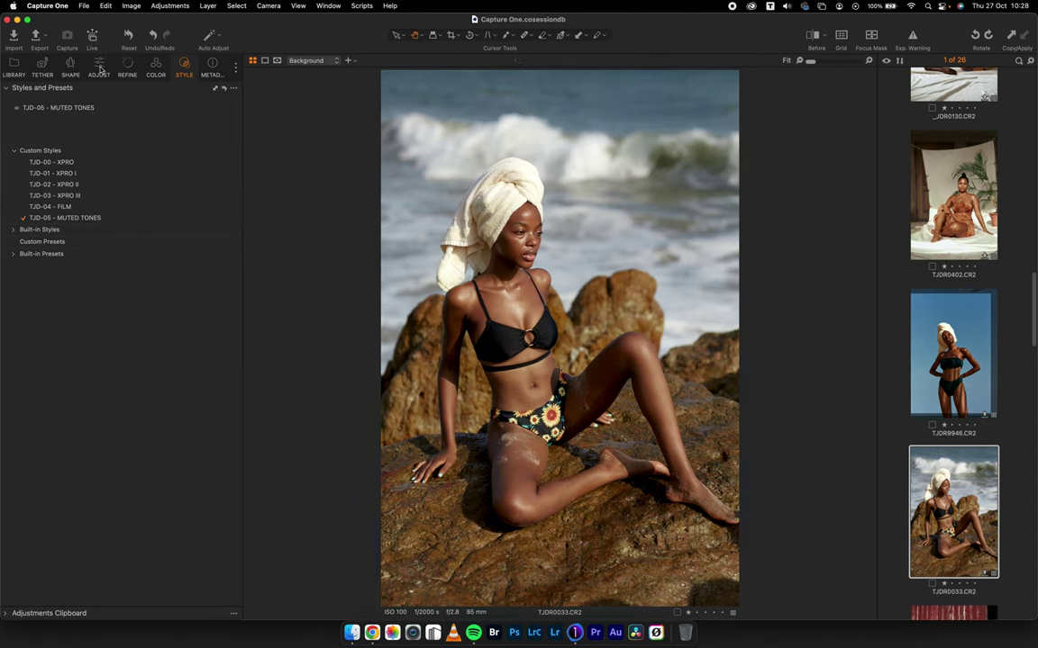
{"action": "left_click", "coordinate": [79, 218]}
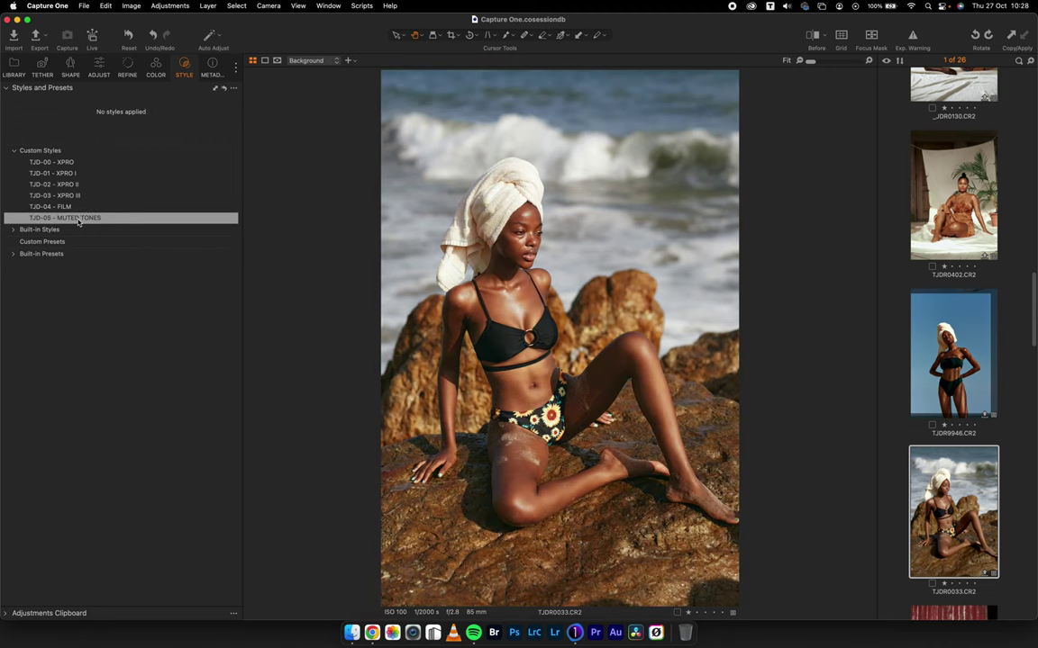
Apply the TJD-05 - MUTED TONES style to TJDR0033.CR2 as a new layer
{"action": "right_click", "coordinate": [79, 223]}
{"action": "left_click", "coordinate": [112, 246]}
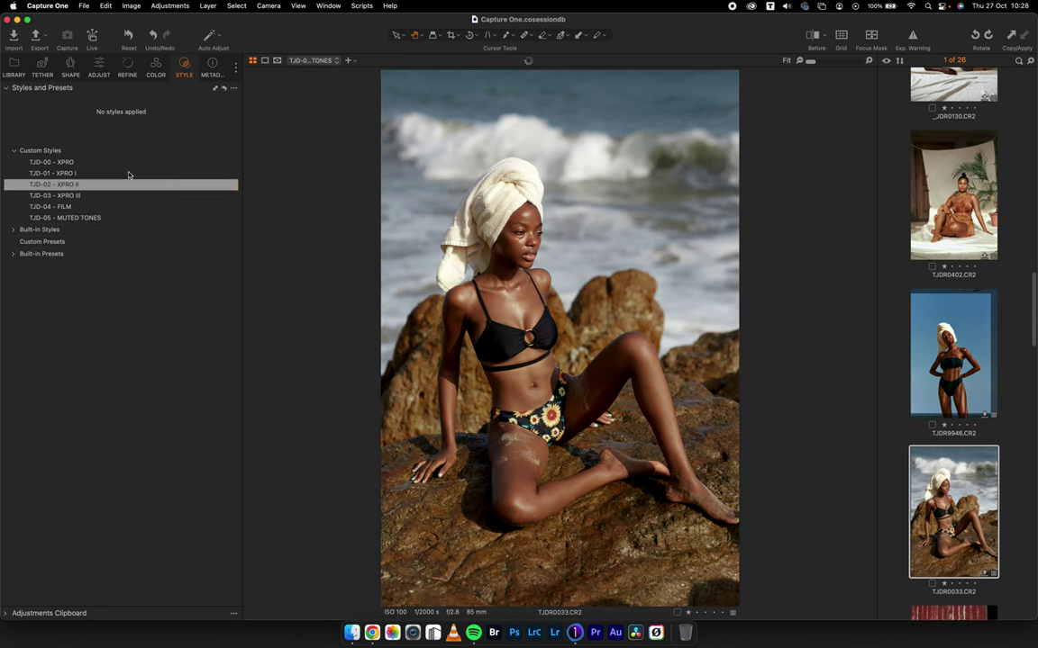
Toggle the TJD-05 - MUTED TONES layer off and on to compare TJDR0033.CR2 with and without the style
{"action": "left_click", "coordinate": [108, 72]}
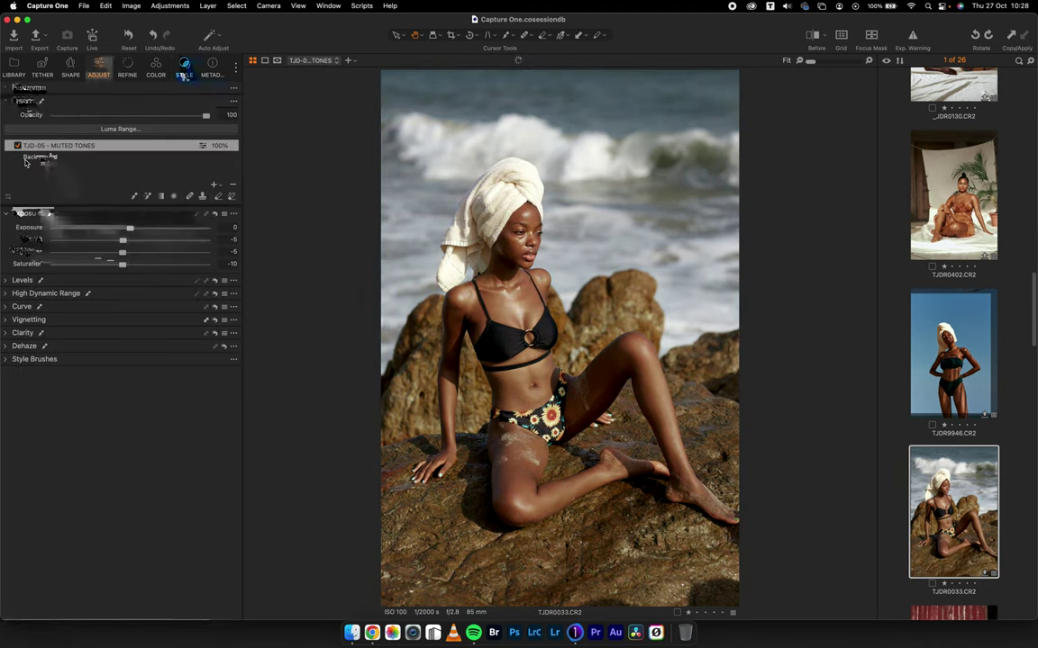
{"action": "left_click", "coordinate": [18, 146]}
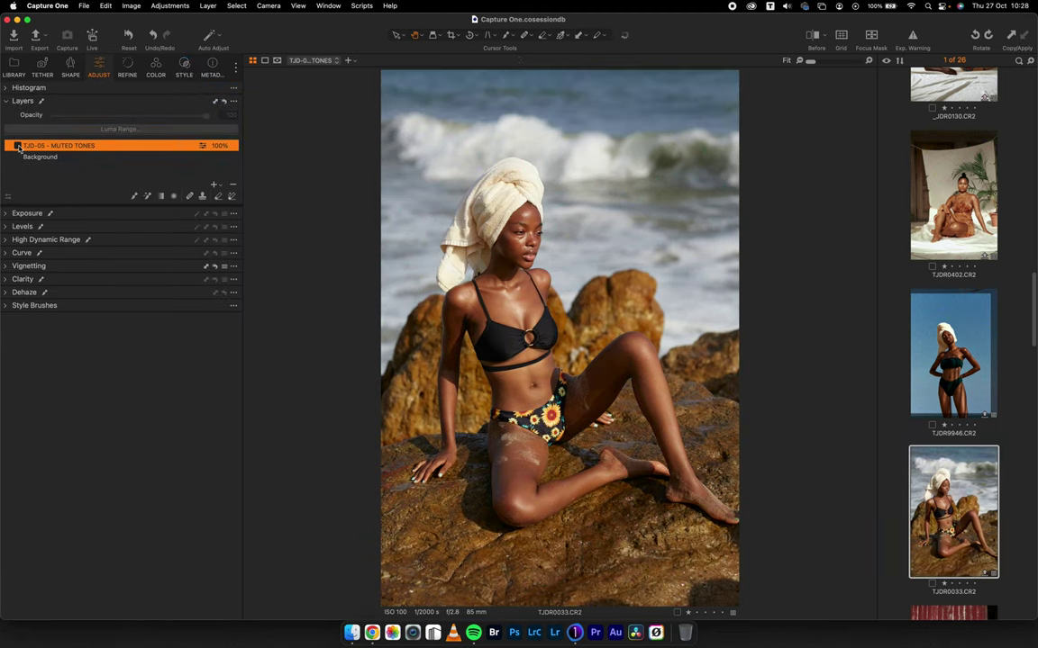
{"action": "left_click", "coordinate": [18, 146]}
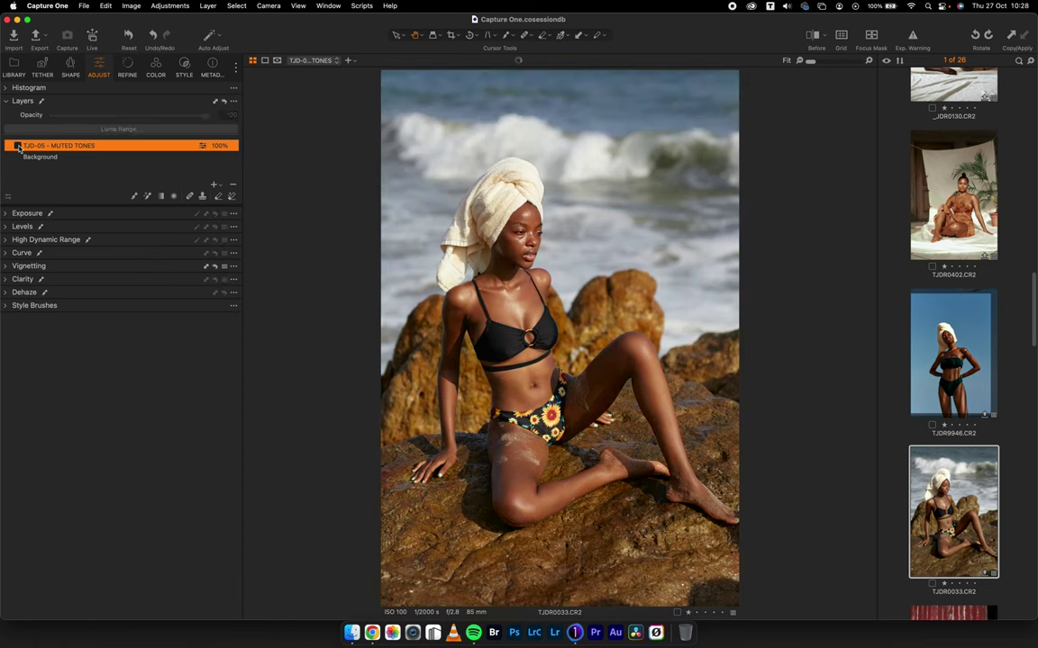
{"action": "left_click", "coordinate": [18, 146]}
{"action": "left_click", "coordinate": [18, 146]}
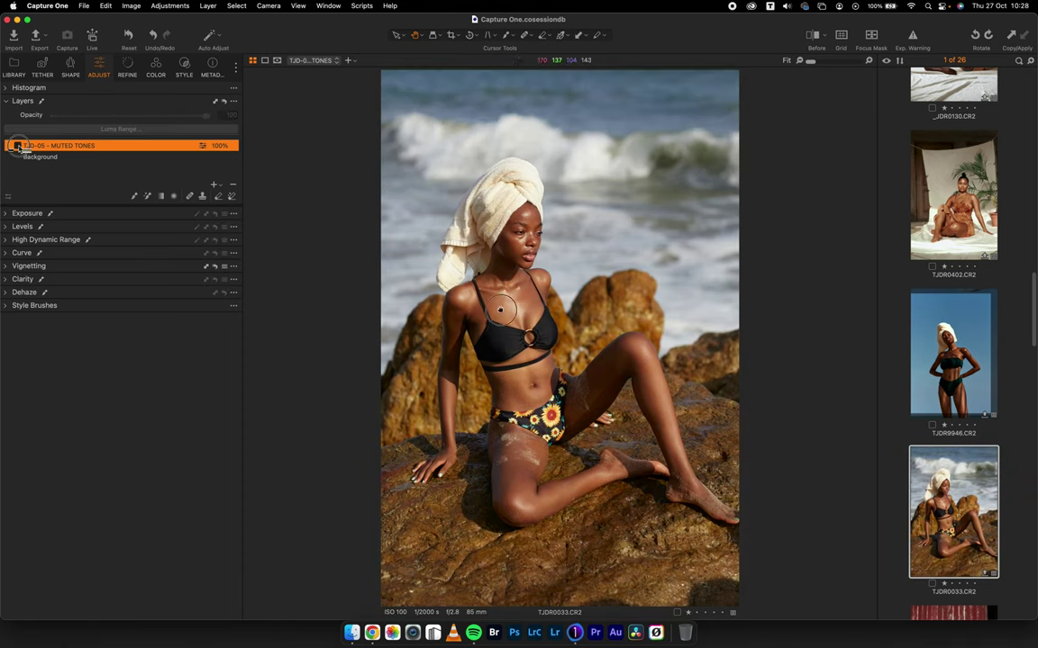
Examine the model's skin tones on TJDR0033.CR2 up close with the TJD-05 - MUTED TONES layer off and on
{"action": "left_click", "coordinate": [446, 278]}
{"action": "scroll", "coordinate": [539, 299], "scroll_direction": "up", "scroll_amount": 5}
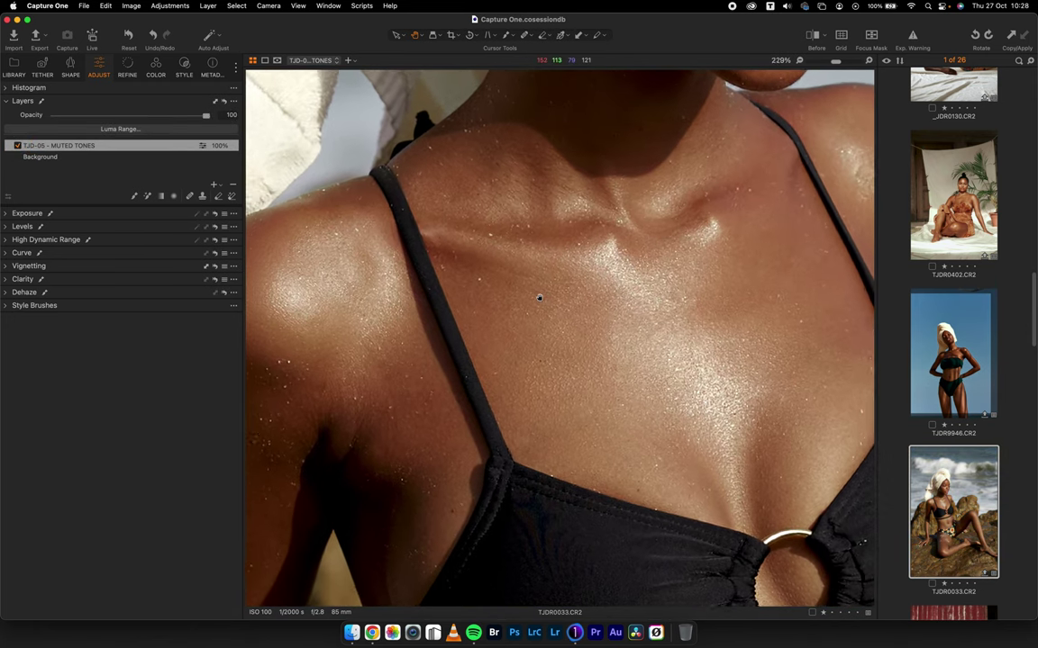
{"action": "scroll", "coordinate": [540, 299], "scroll_direction": "up", "scroll_amount": 2}
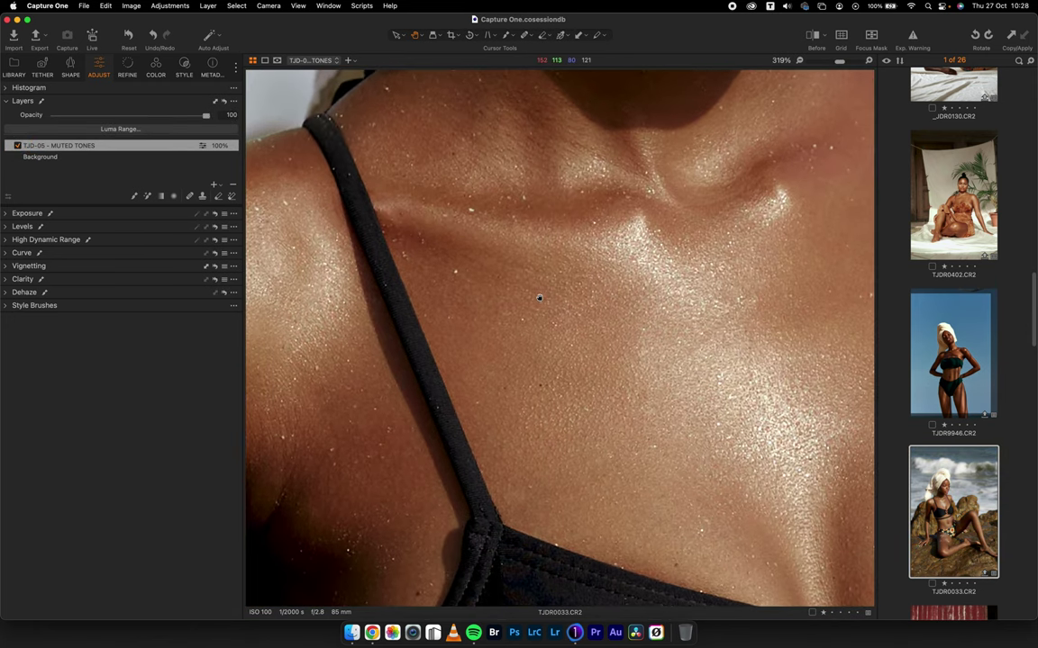
{"action": "left_click", "coordinate": [17, 146]}
{"action": "left_click", "coordinate": [17, 146]}
{"action": "left_click", "coordinate": [17, 147]}
{"action": "left_click", "coordinate": [17, 147]}
{"action": "left_click", "coordinate": [17, 146]}
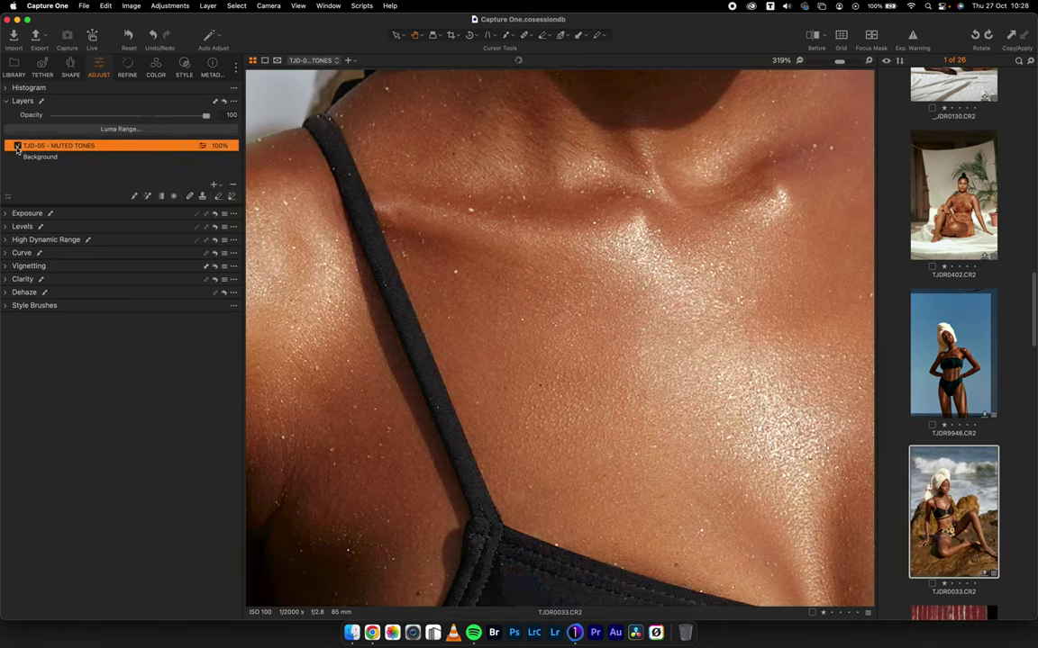
{"action": "key", "text": "super+0"}
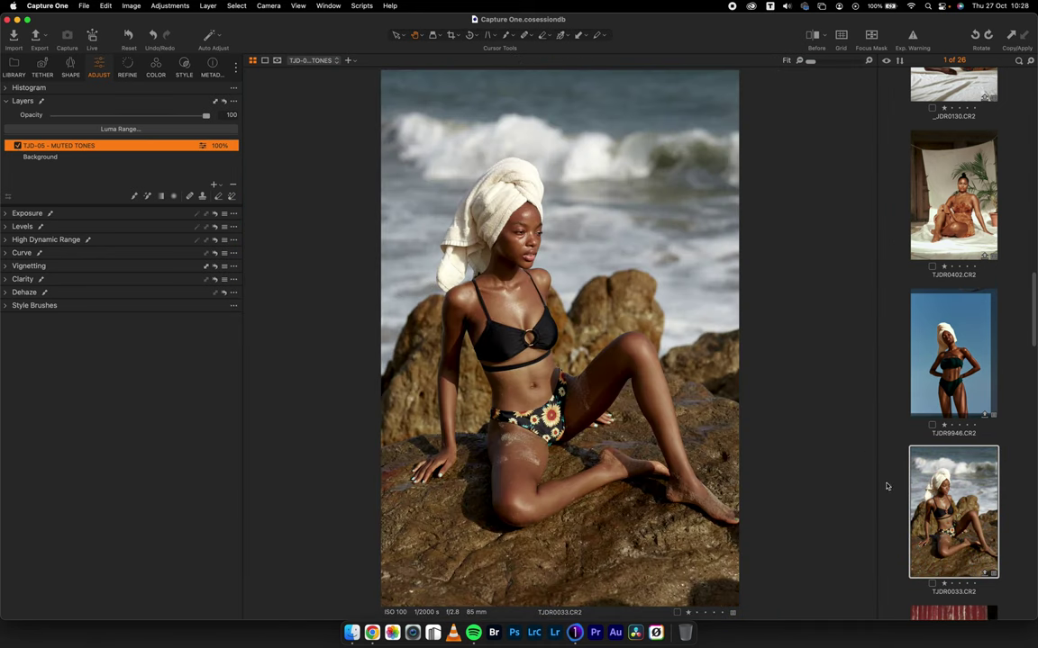
Open IMGL8642.CR2 and apply the TJD-03 - XPRO III style directly to its Background
{"action": "scroll", "coordinate": [974, 359], "scroll_direction": "down", "scroll_amount": 5}
{"action": "left_click", "coordinate": [974, 359]}
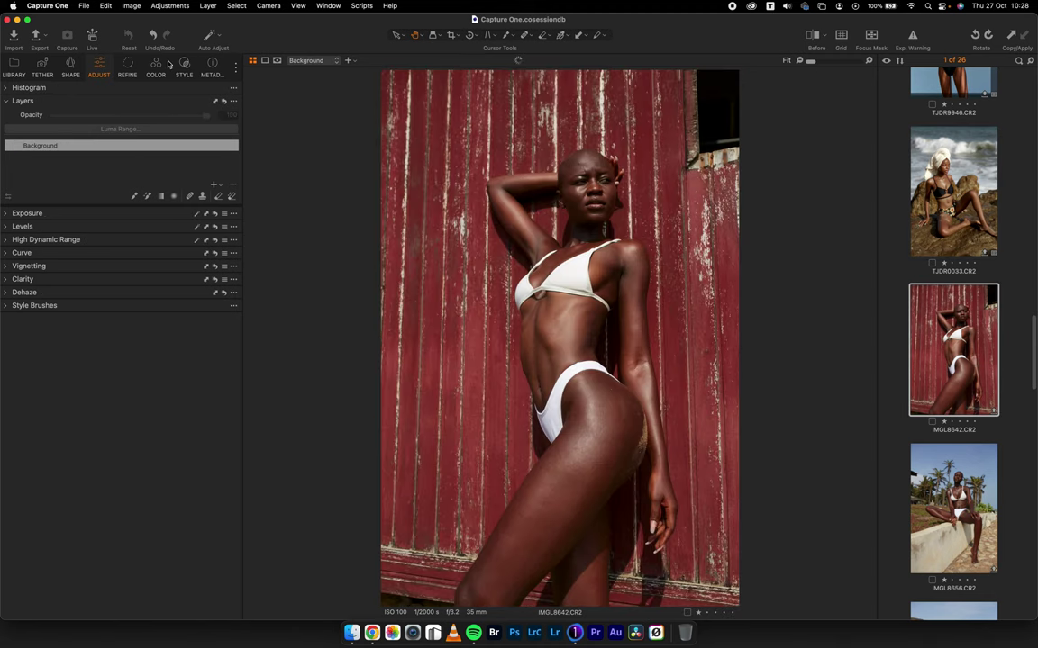
{"action": "left_click", "coordinate": [186, 69]}
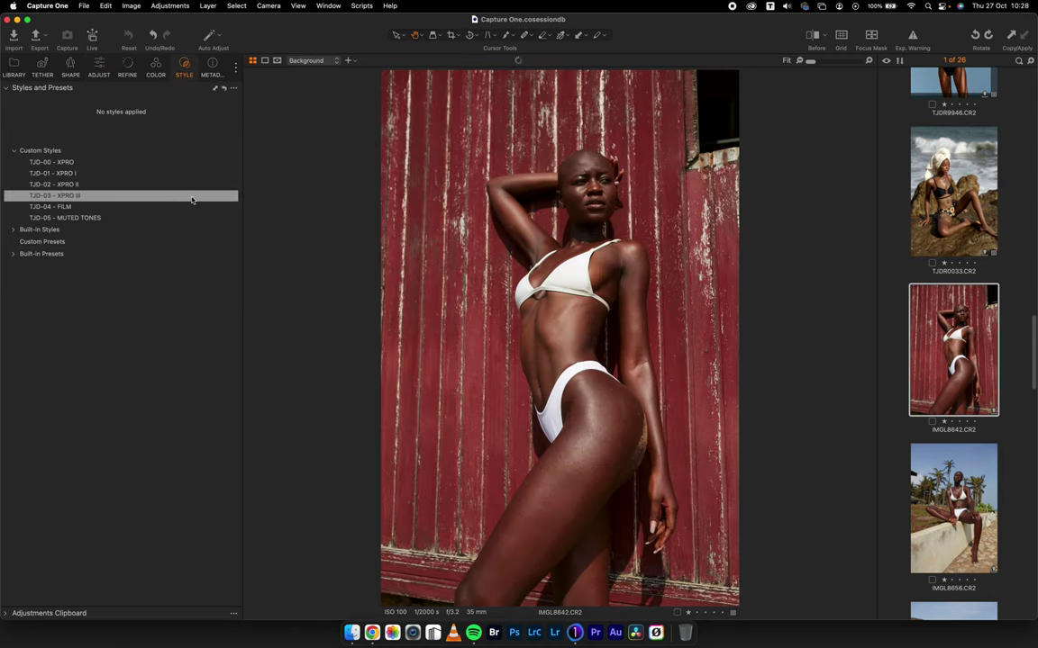
{"action": "left_click", "coordinate": [127, 198]}
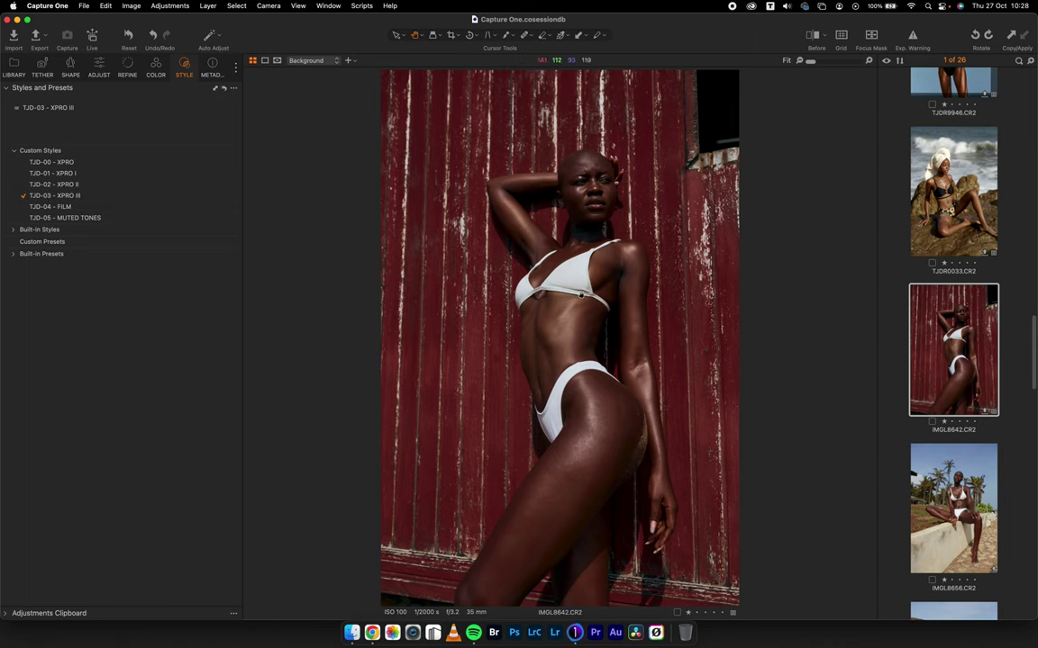
Inspect the model's face, neck and upper body on IMGL8642.CR2 at 100% and return to the full view
{"action": "left_click", "coordinate": [584, 232]}
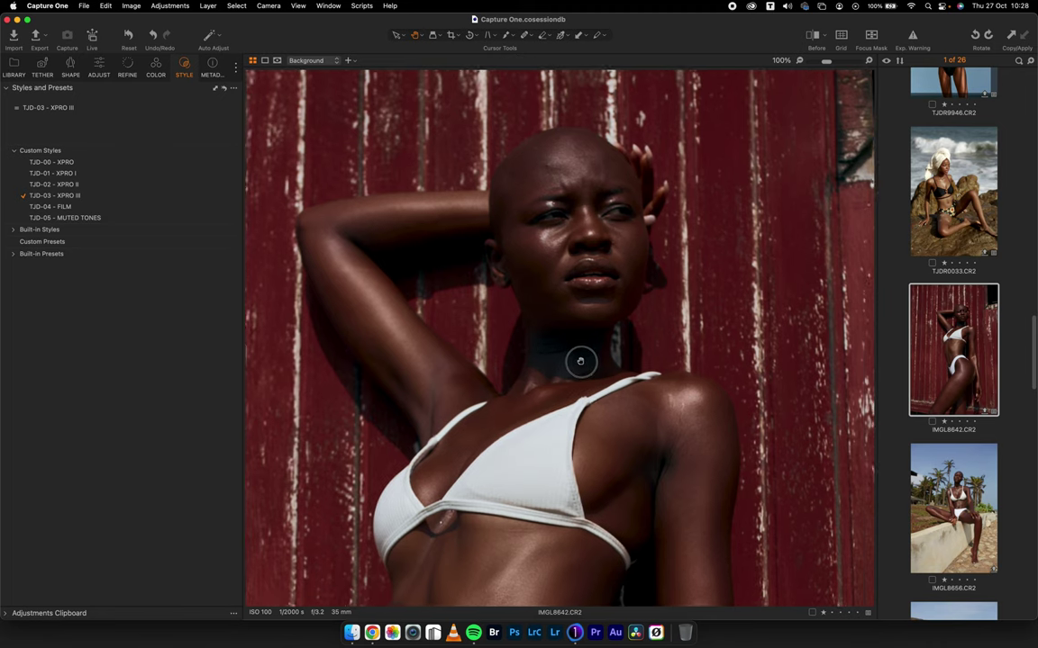
{"action": "left_click_drag", "start_coordinate": [579, 361], "coordinate": [606, 326]}
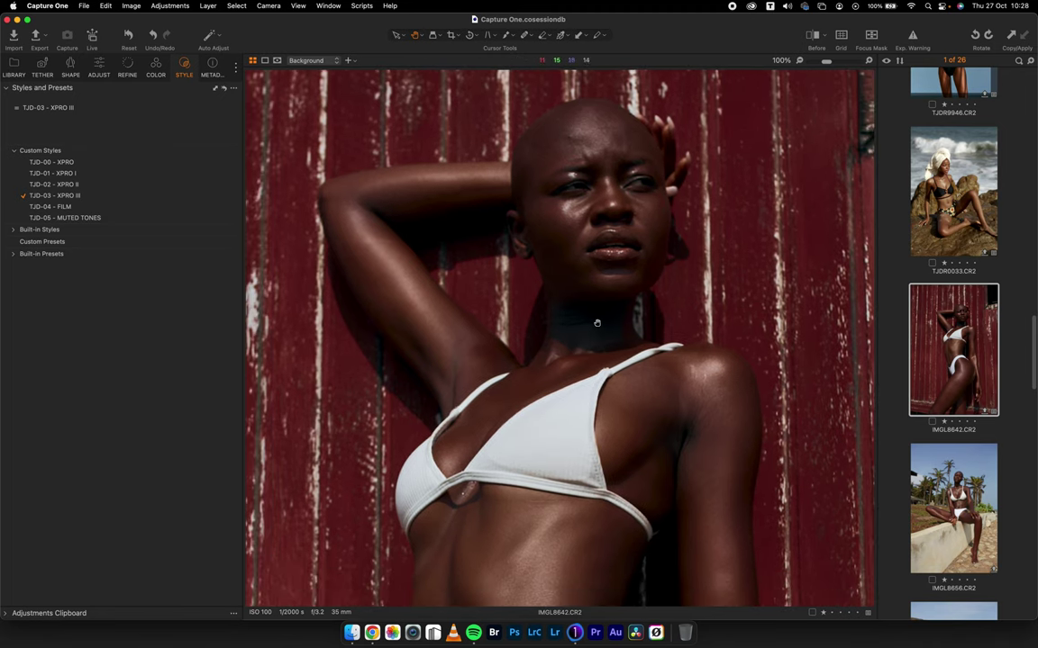
{"action": "left_click", "coordinate": [538, 290]}
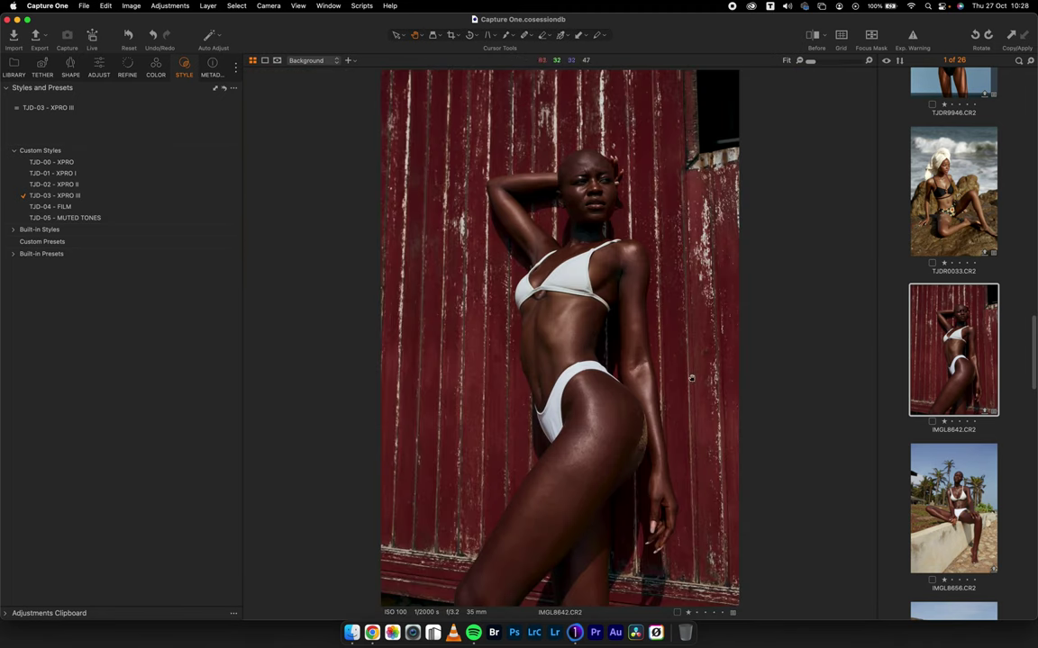
Apply the TJD-02 - XPRO II style to IMGL8656.CR2 and the TJD-03 - XPRO III style to IMGL8718.CR2
{"action": "key", "text": "Right"}
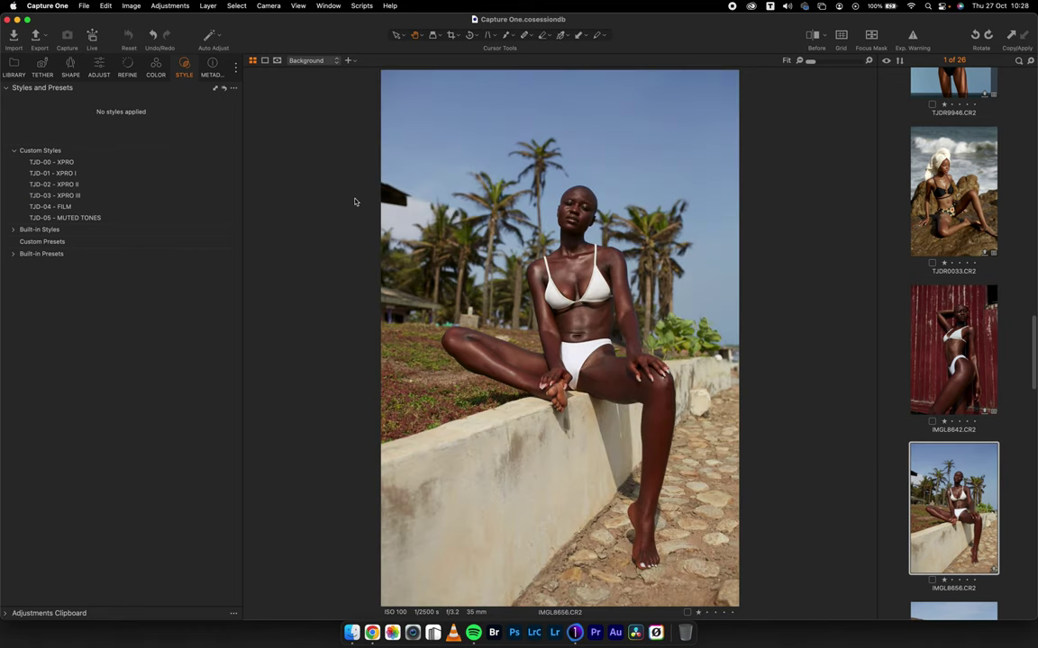
{"action": "left_click", "coordinate": [160, 185]}
{"action": "scroll", "coordinate": [947, 493], "scroll_direction": "down", "scroll_amount": 4}
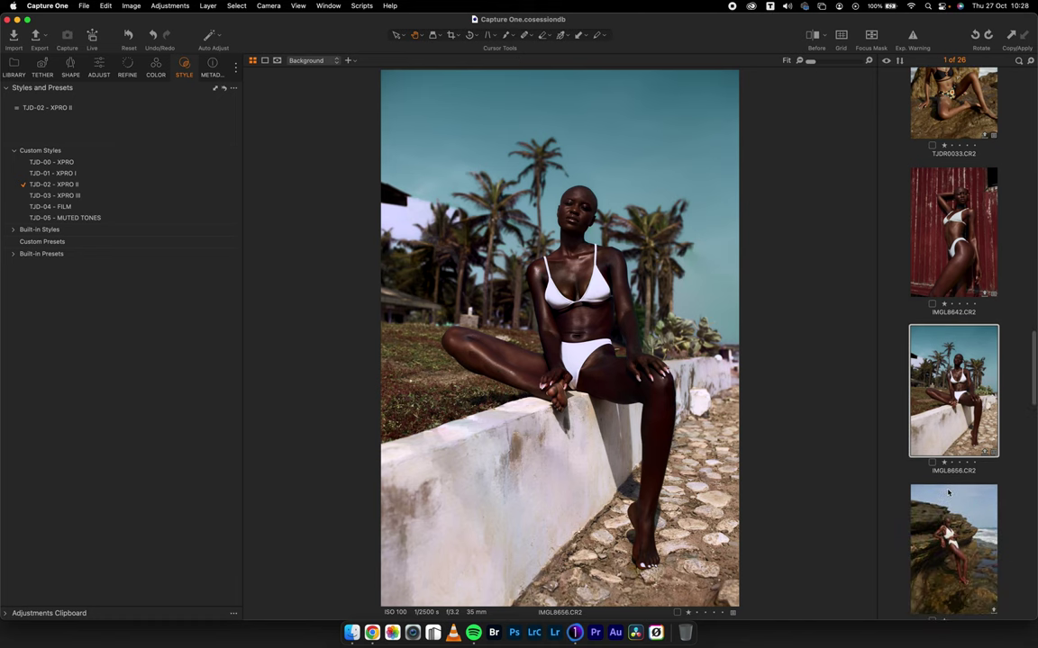
{"action": "scroll", "coordinate": [948, 493], "scroll_direction": "down", "scroll_amount": 3}
{"action": "key", "text": "Right"}
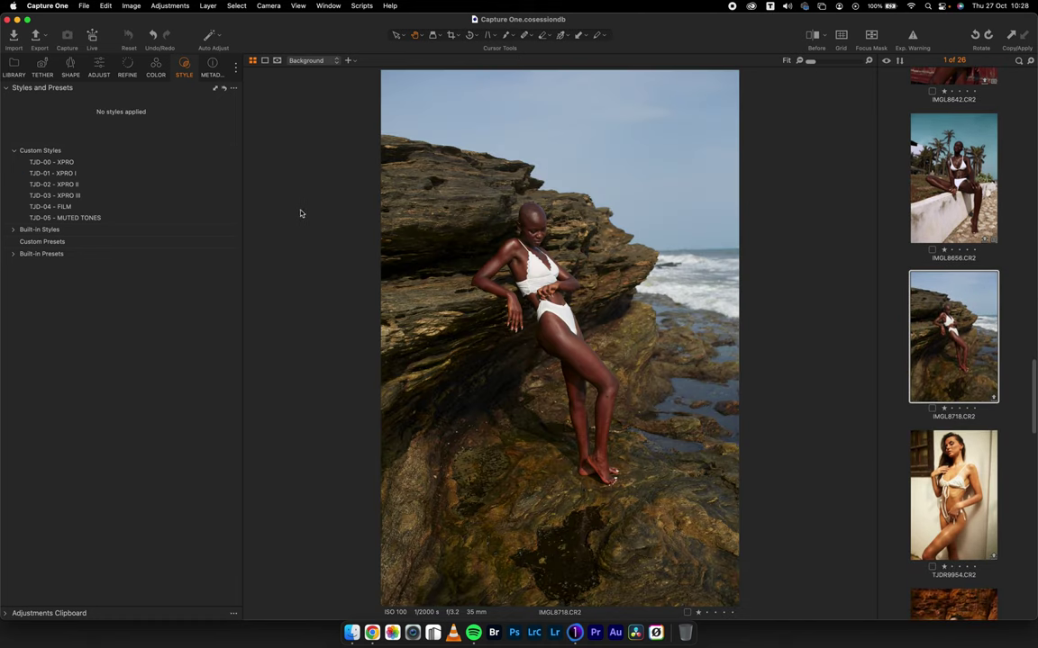
{"action": "left_click", "coordinate": [208, 195]}
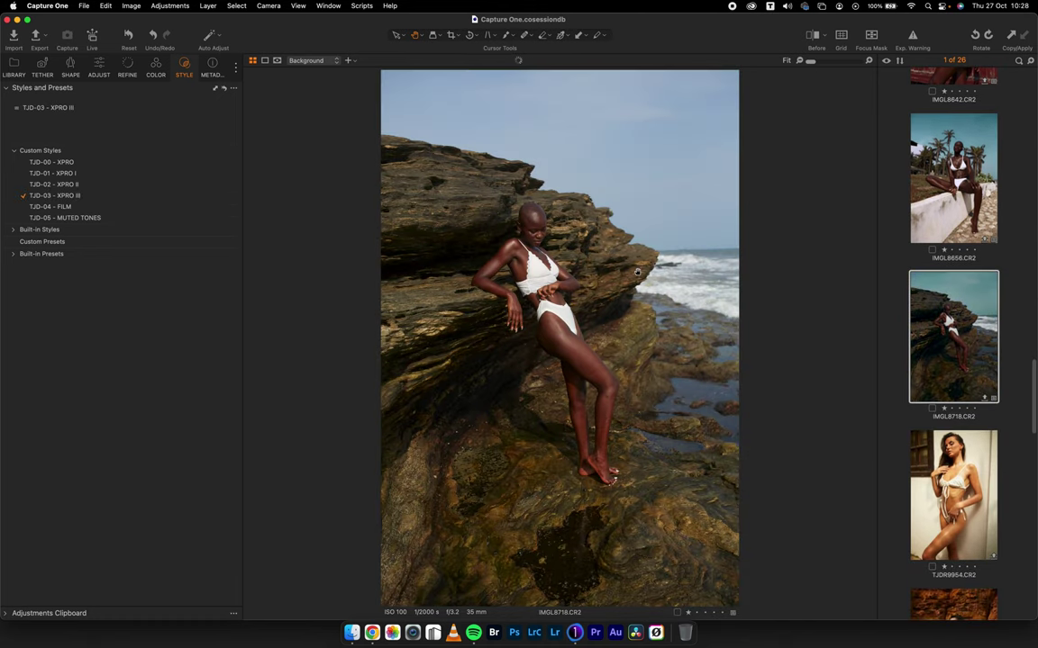
Apply the TJD-05 - MUTED TONES style to TJDR9954.CR2 and check the model's arm and torso at 100% before returning to the full view
{"action": "left_click", "coordinate": [942, 491]}
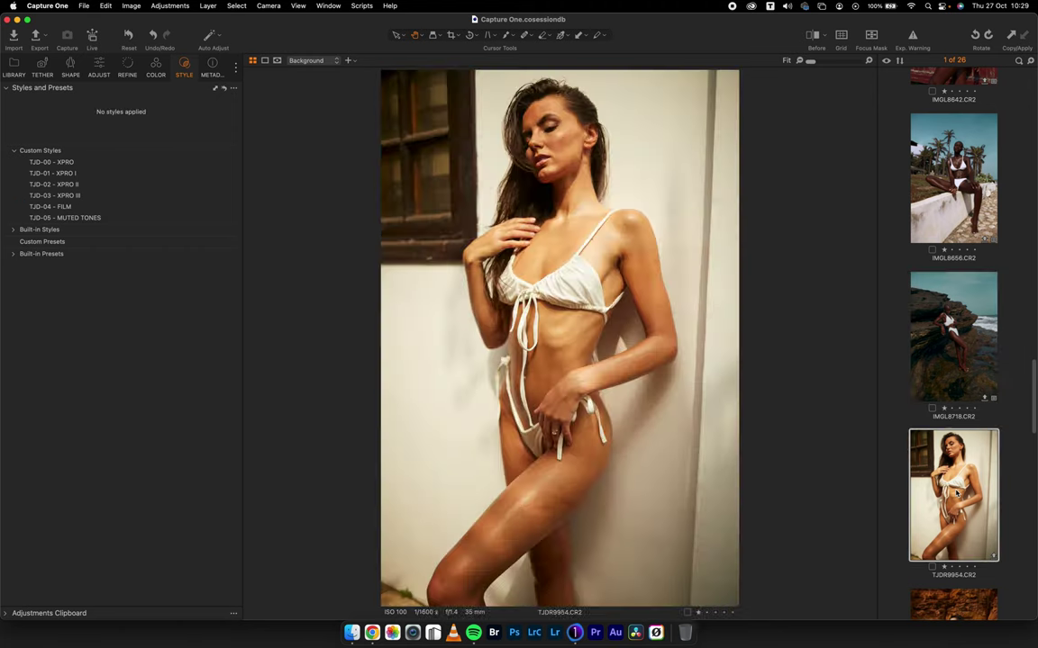
{"action": "left_click", "coordinate": [118, 218]}
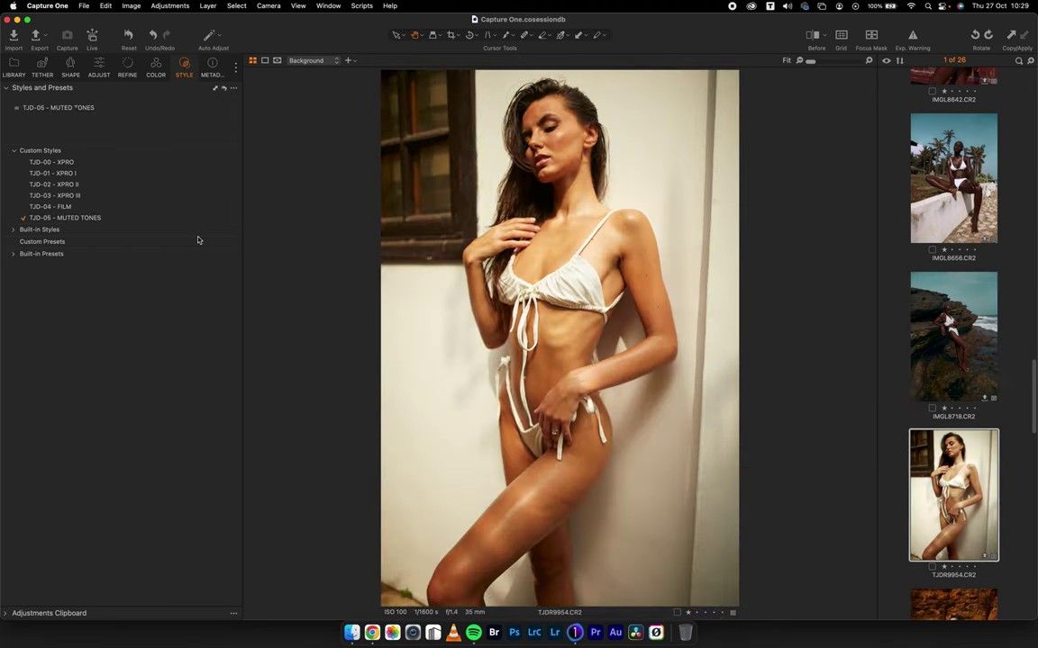
{"action": "left_click", "coordinate": [603, 360]}
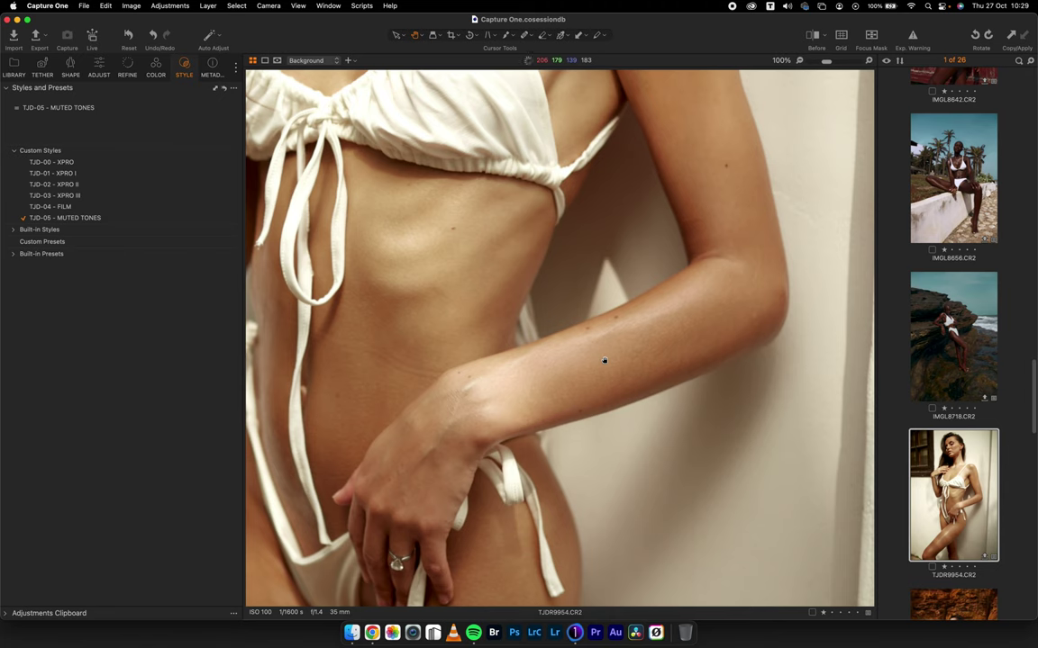
{"action": "left_click_drag", "start_coordinate": [535, 367], "coordinate": [613, 317]}
{"action": "left_click", "coordinate": [614, 317]}
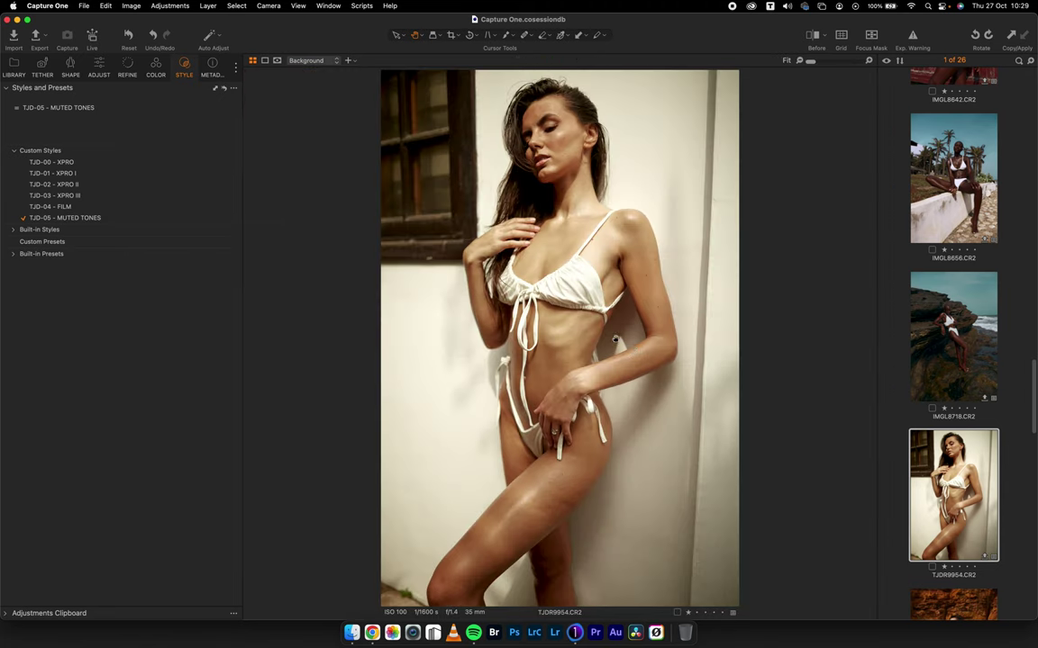
Open TJDR0180.CR2 and apply the TJD-03 - XPRO III style to a new layer, accepting partial application
{"action": "scroll", "coordinate": [971, 472], "scroll_direction": "down", "scroll_amount": 5}
{"action": "scroll", "coordinate": [971, 473], "scroll_direction": "down", "scroll_amount": 2}
{"action": "left_click", "coordinate": [948, 382]}
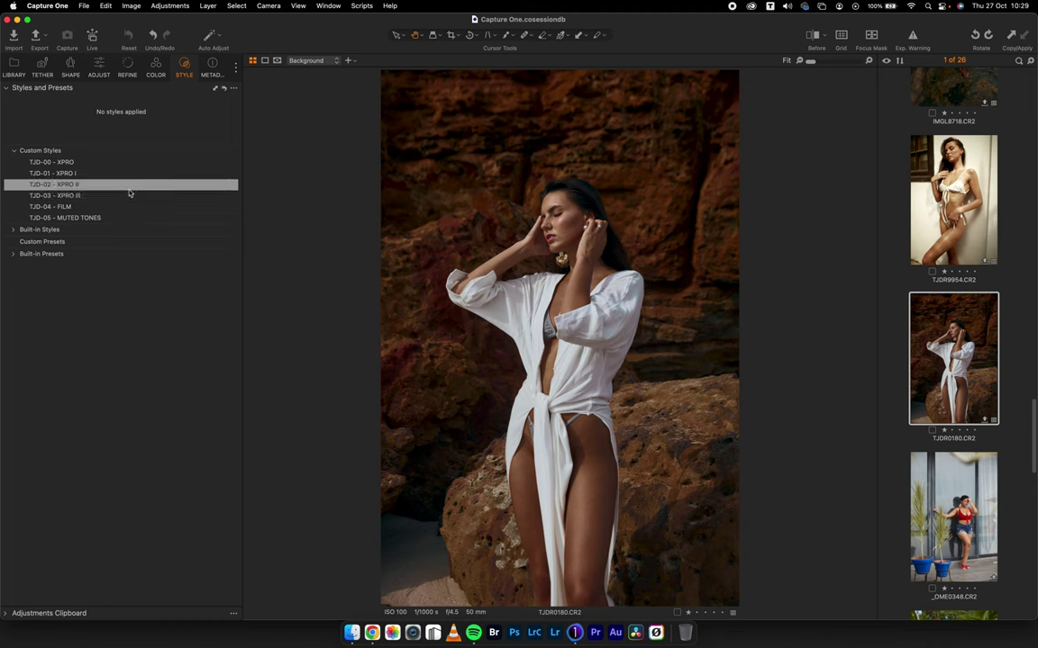
{"action": "right_click", "coordinate": [73, 197]}
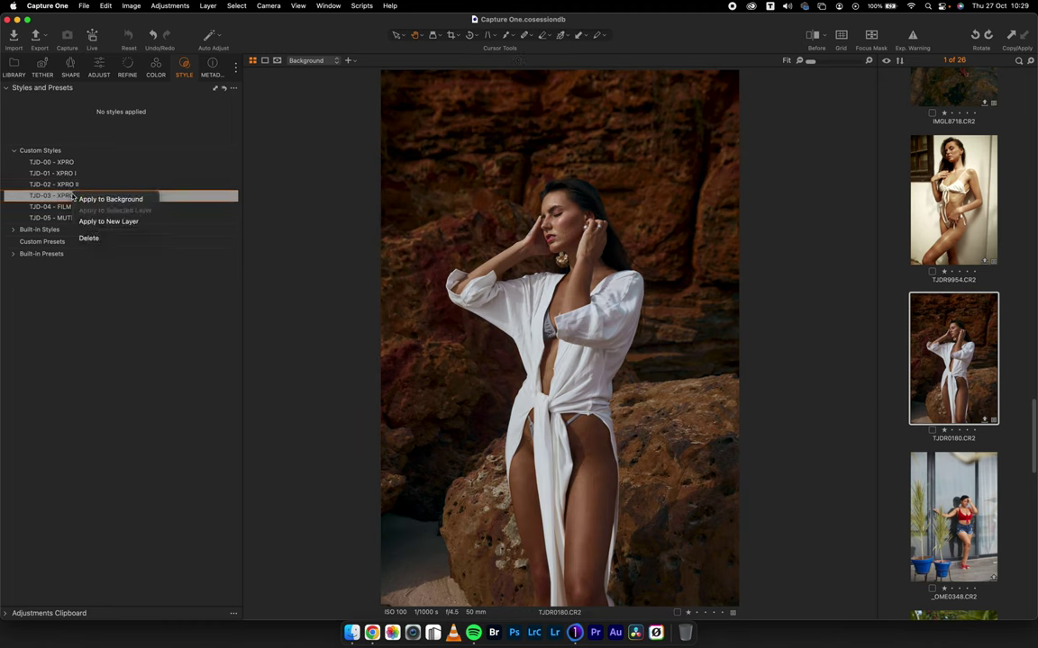
{"action": "left_click", "coordinate": [112, 221]}
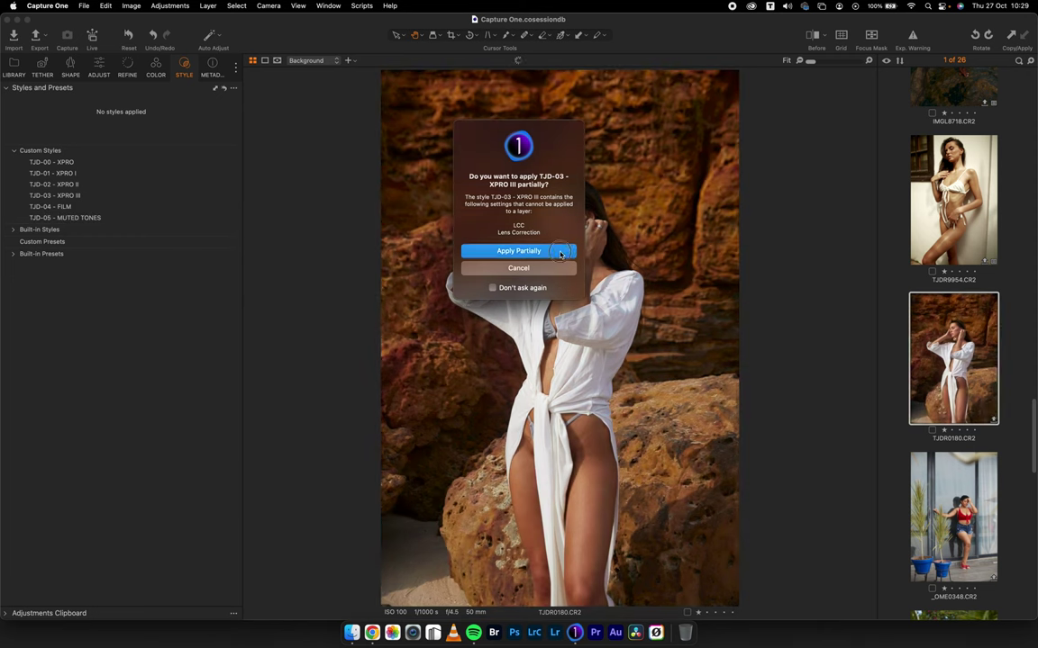
{"action": "left_click", "coordinate": [560, 253]}
Apply the TJD-04 - FILM style to another new layer on TJDR0180.CR2, accepting partial application
{"action": "right_click", "coordinate": [54, 206]}
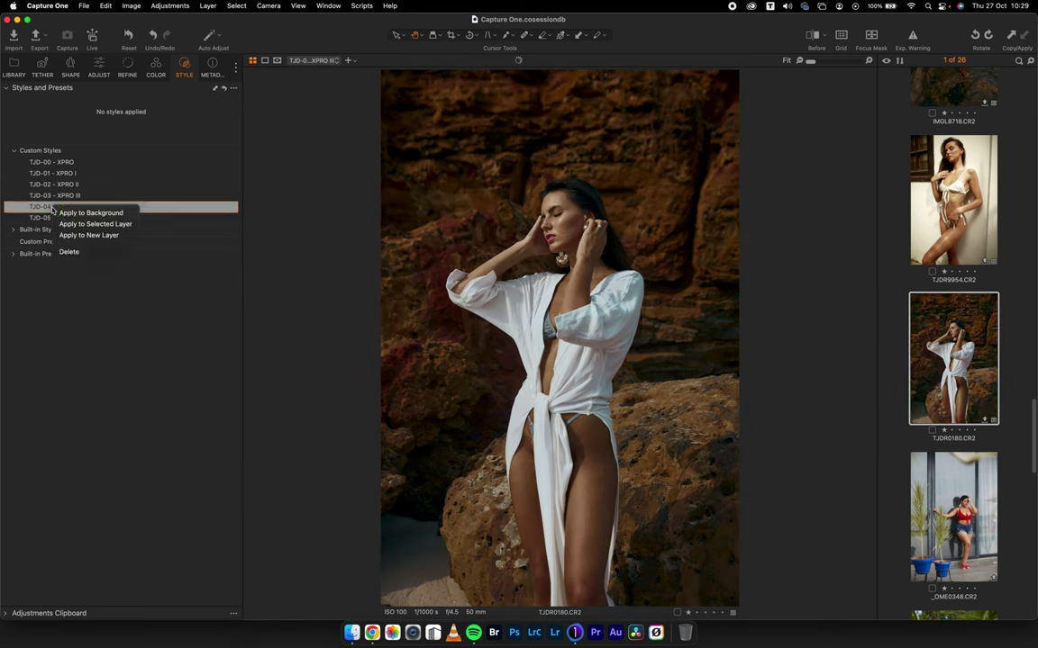
{"action": "left_click", "coordinate": [89, 235]}
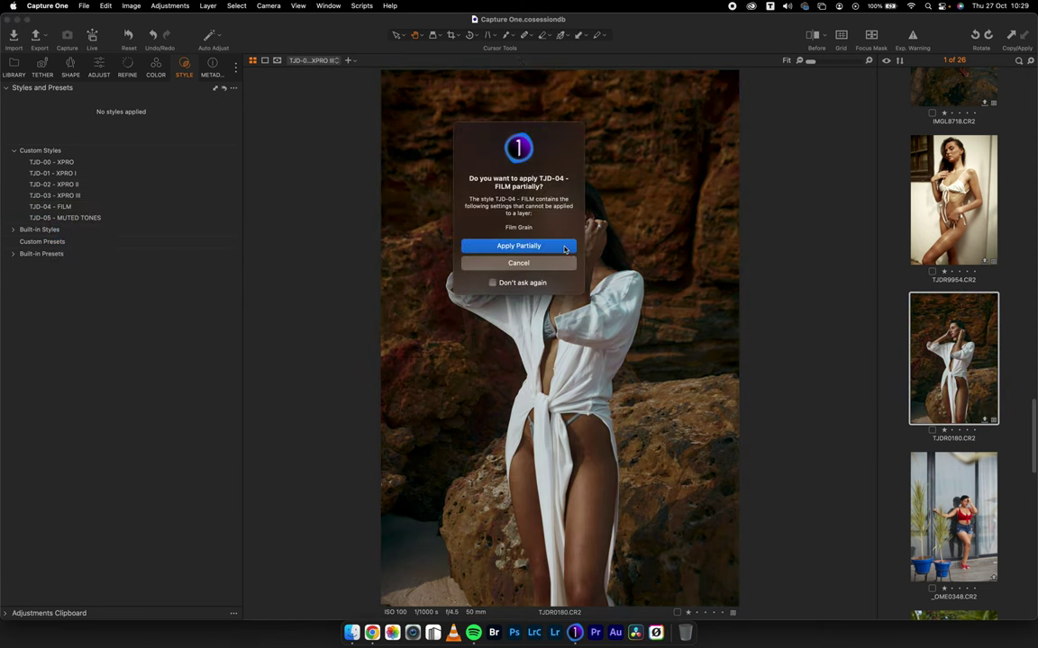
{"action": "left_click", "coordinate": [509, 243]}
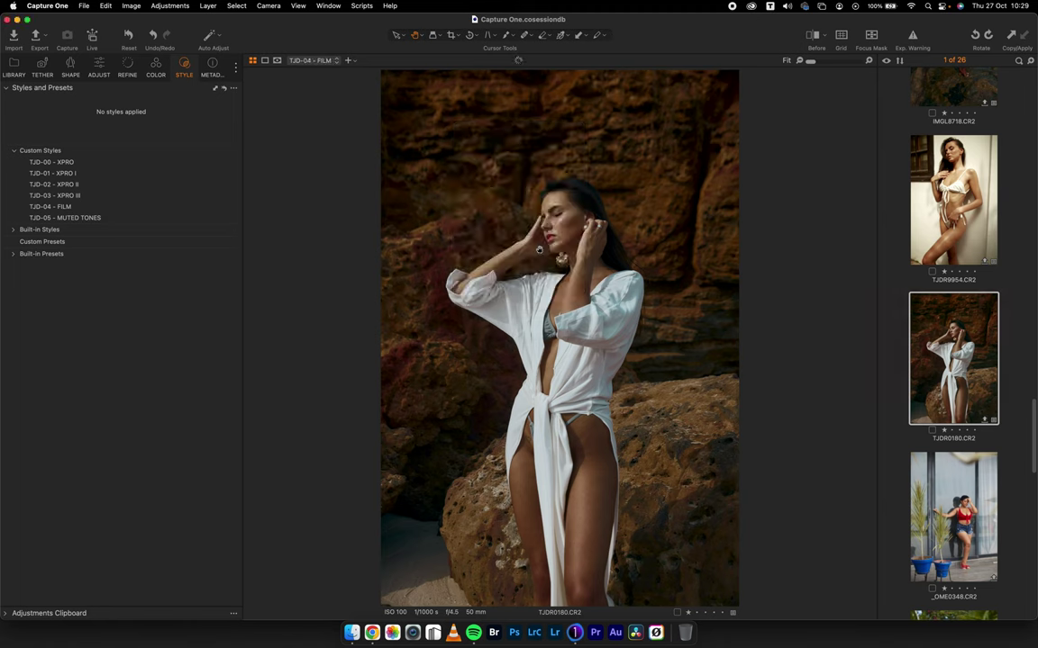
Set the opacity of the TJD-03 - XPRO III layer to 30 and the TJD-04 - FILM layer to 70
{"action": "left_click", "coordinate": [99, 68]}
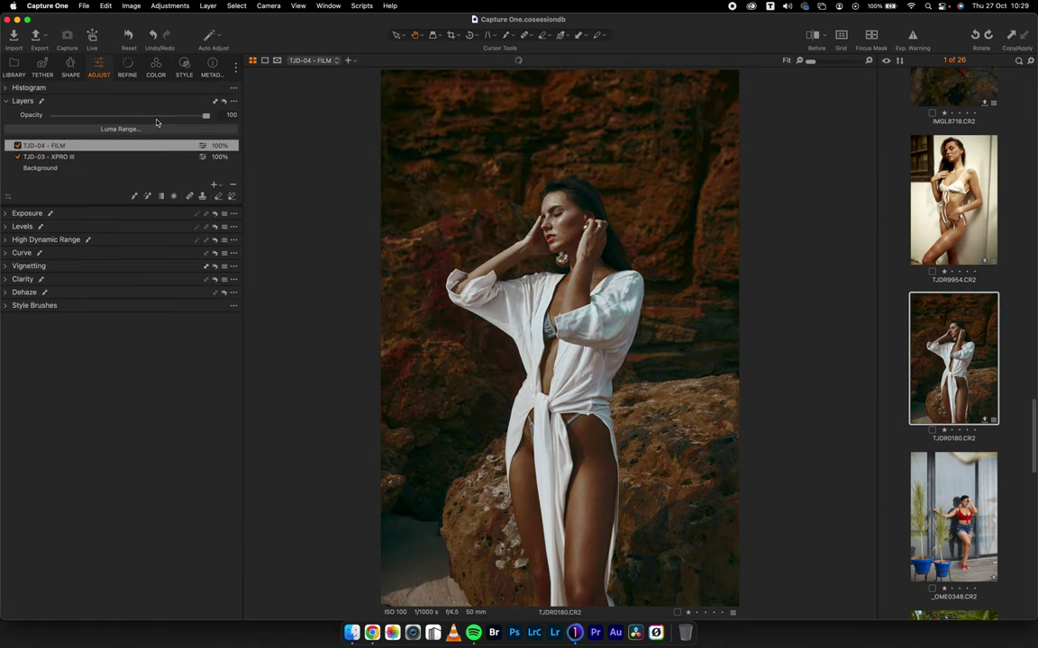
{"action": "left_click", "coordinate": [68, 156]}
{"action": "left_click_drag", "start_coordinate": [205, 117], "coordinate": [99, 120]}
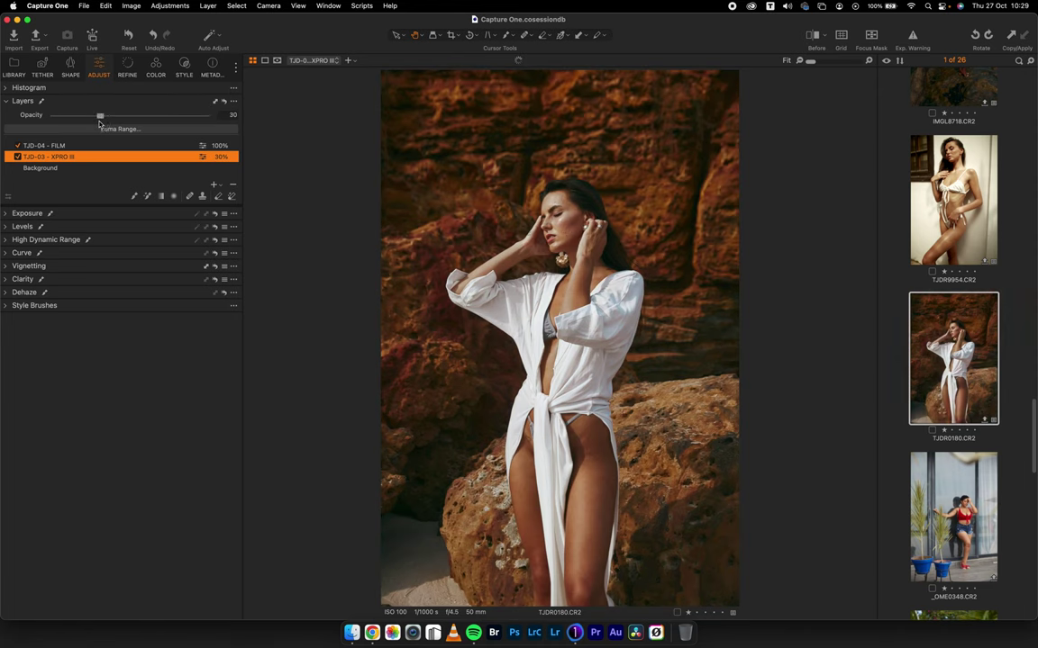
{"action": "left_click", "coordinate": [54, 146]}
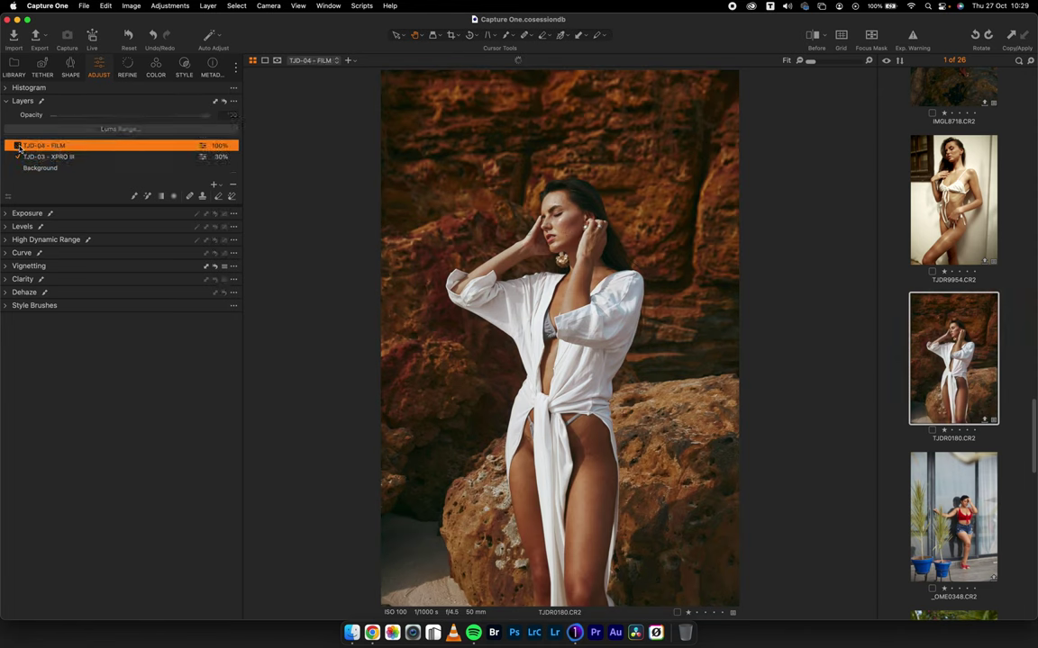
{"action": "left_click", "coordinate": [18, 145]}
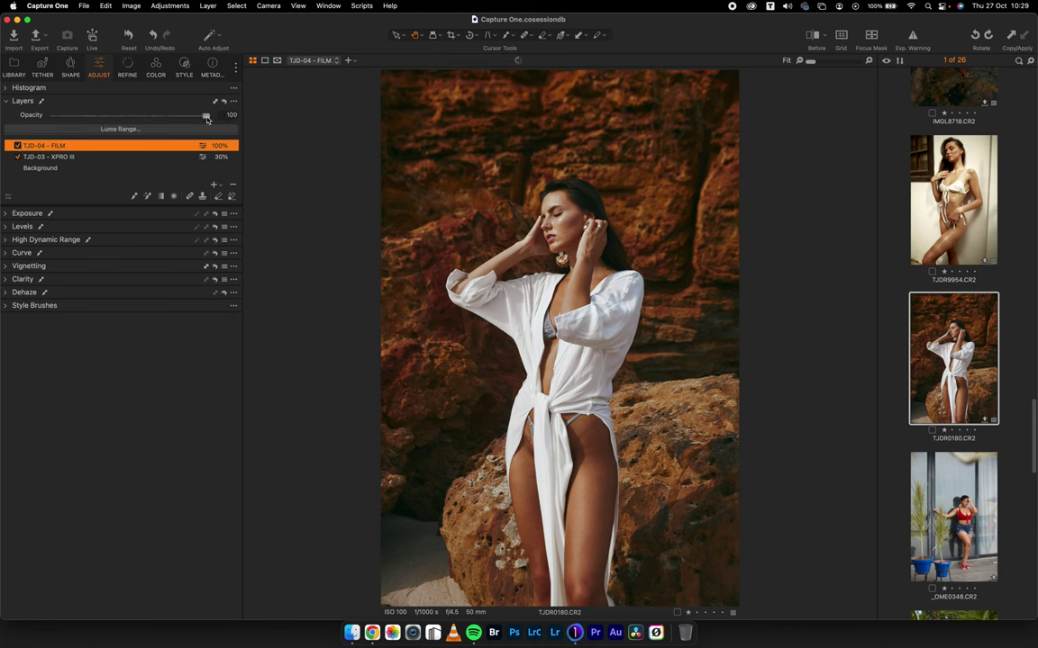
{"action": "left_click_drag", "start_coordinate": [206, 116], "coordinate": [163, 124]}
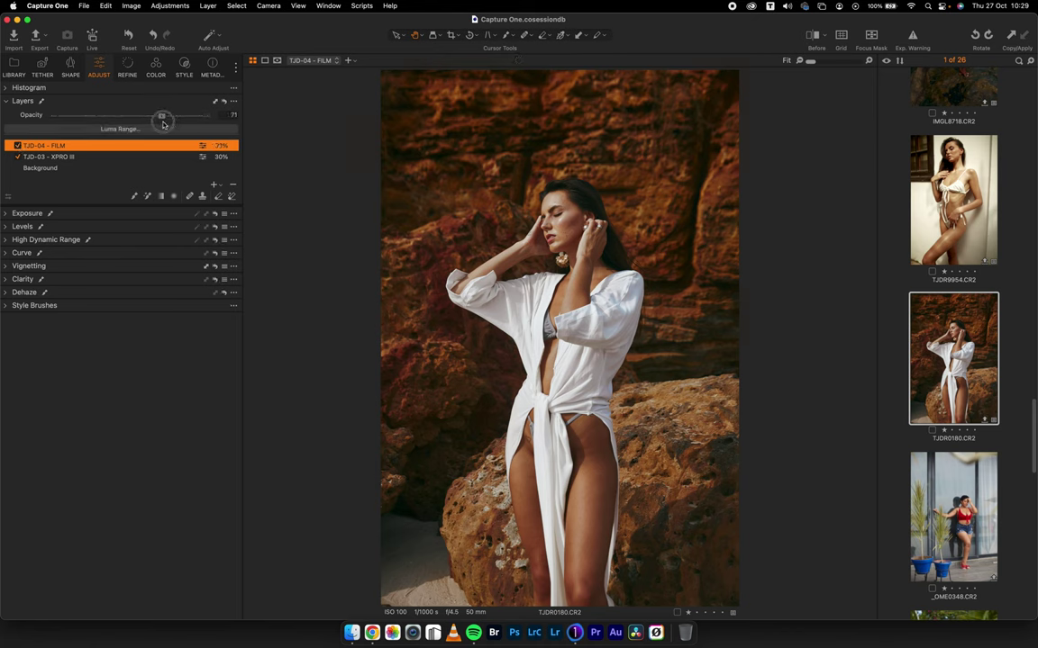
Compare TJDR0180.CR2 with its unedited version and slightly raise the opacity of the TJD-03 - XPRO III layer
{"action": "left_click", "coordinate": [811, 38]}
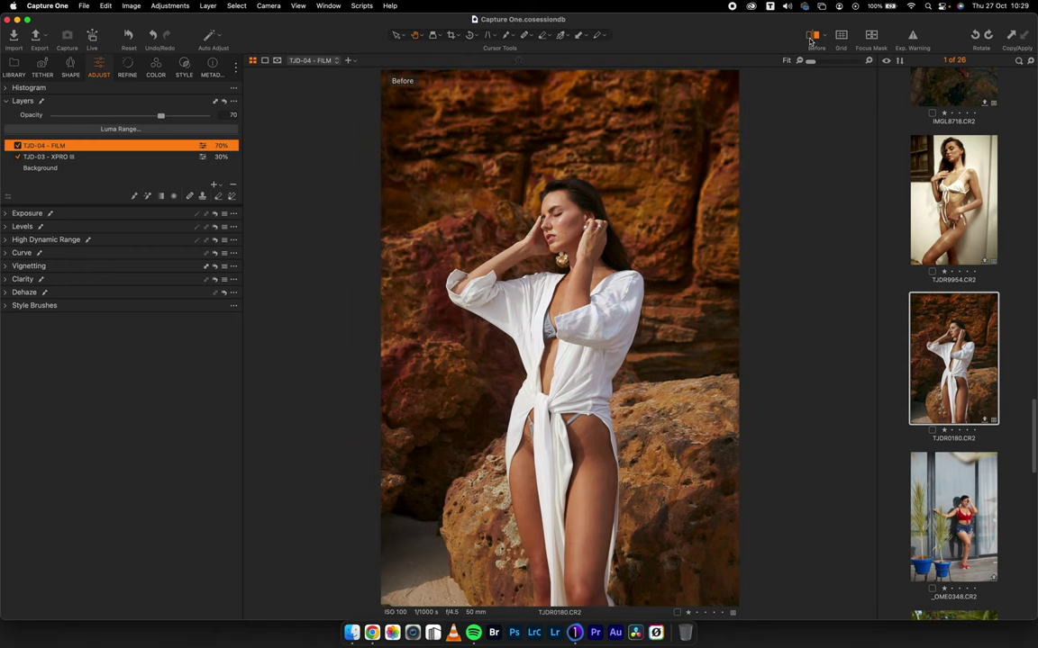
{"action": "left_click", "coordinate": [810, 39]}
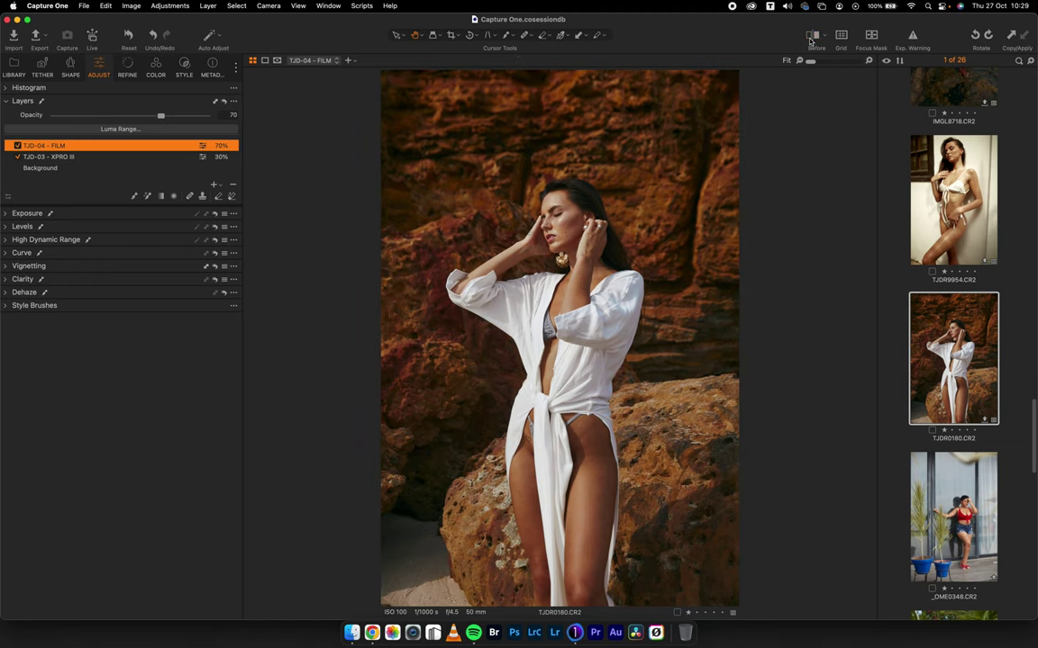
{"action": "left_click", "coordinate": [810, 40]}
{"action": "left_click", "coordinate": [809, 40]}
{"action": "left_click", "coordinate": [95, 159]}
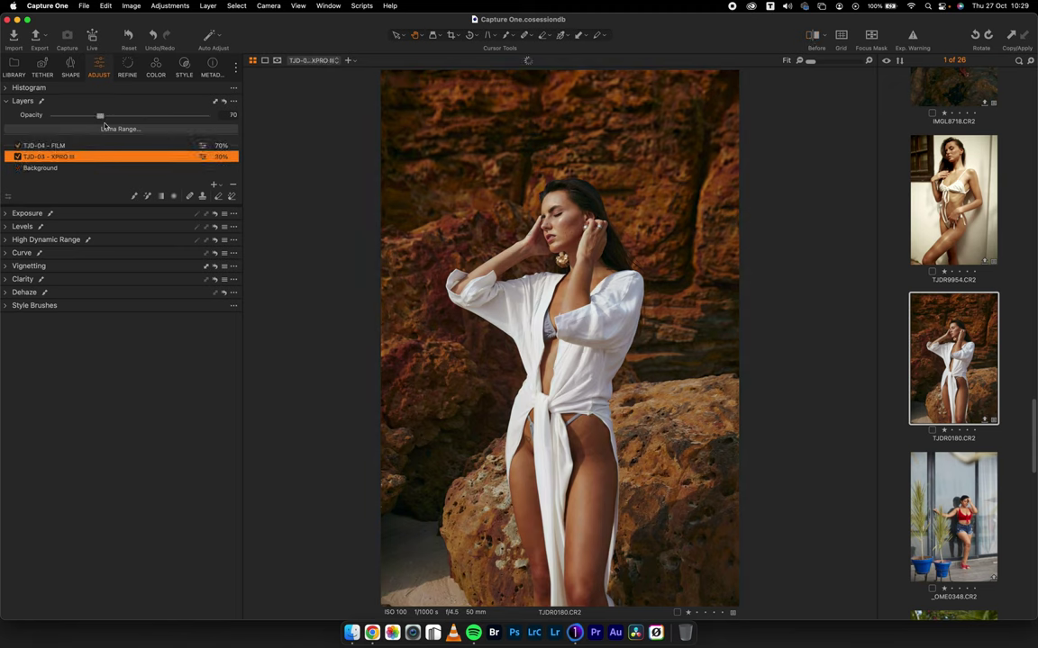
{"action": "left_click_drag", "start_coordinate": [96, 116], "coordinate": [115, 117]}
Open _OME0348.CR2 and apply the TJD-01 - XPRO I style directly to its Background
{"action": "key", "text": "Right"}
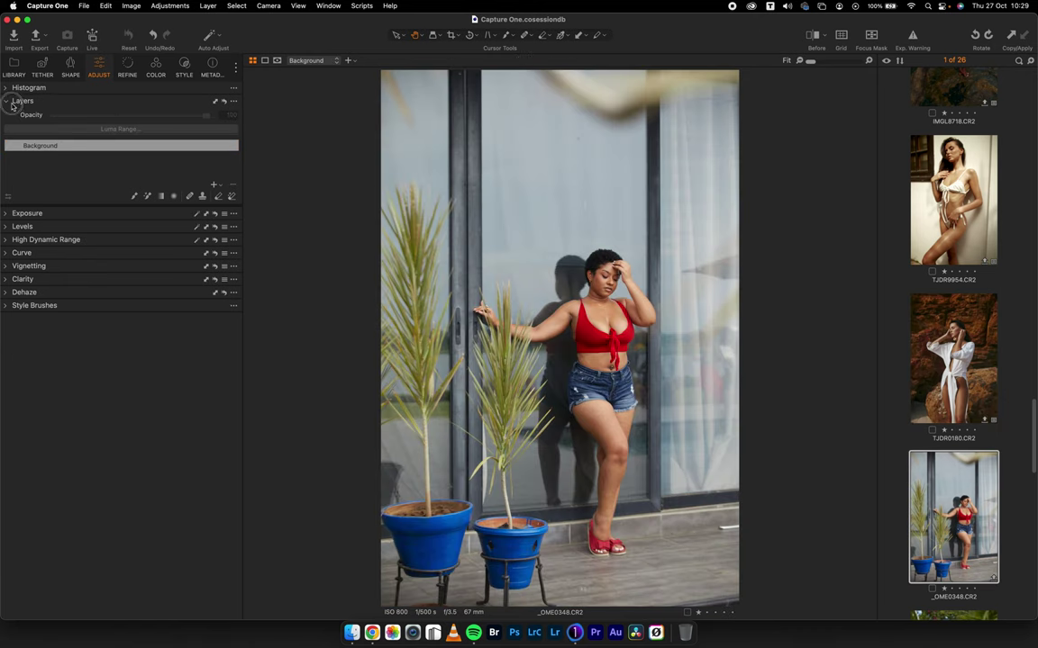
{"action": "left_click", "coordinate": [13, 101]}
{"action": "left_click", "coordinate": [173, 64]}
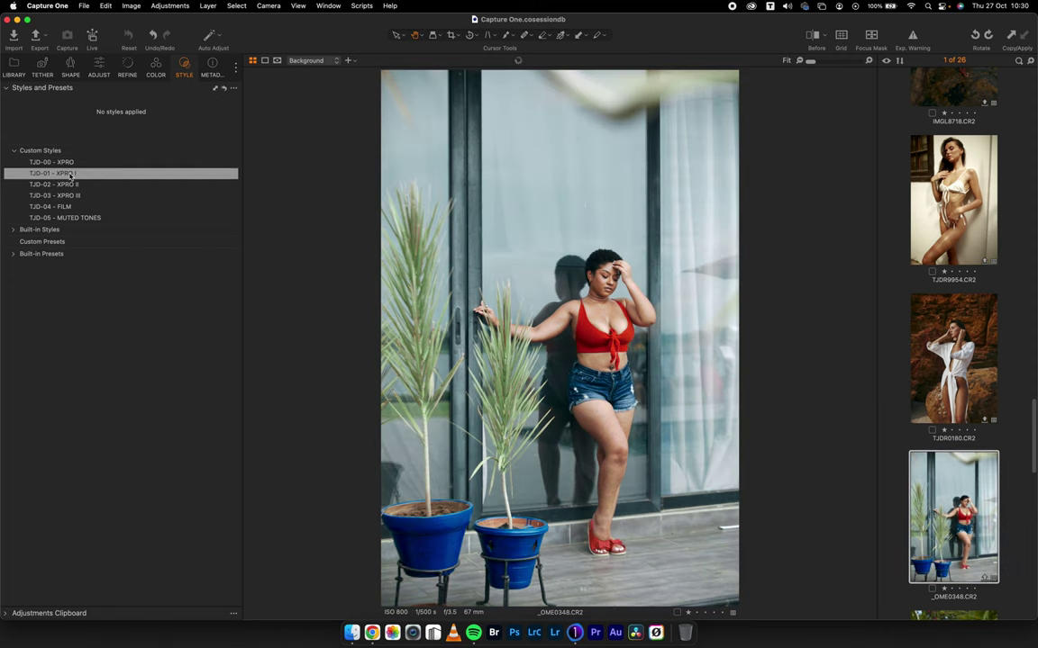
{"action": "left_click", "coordinate": [70, 174]}
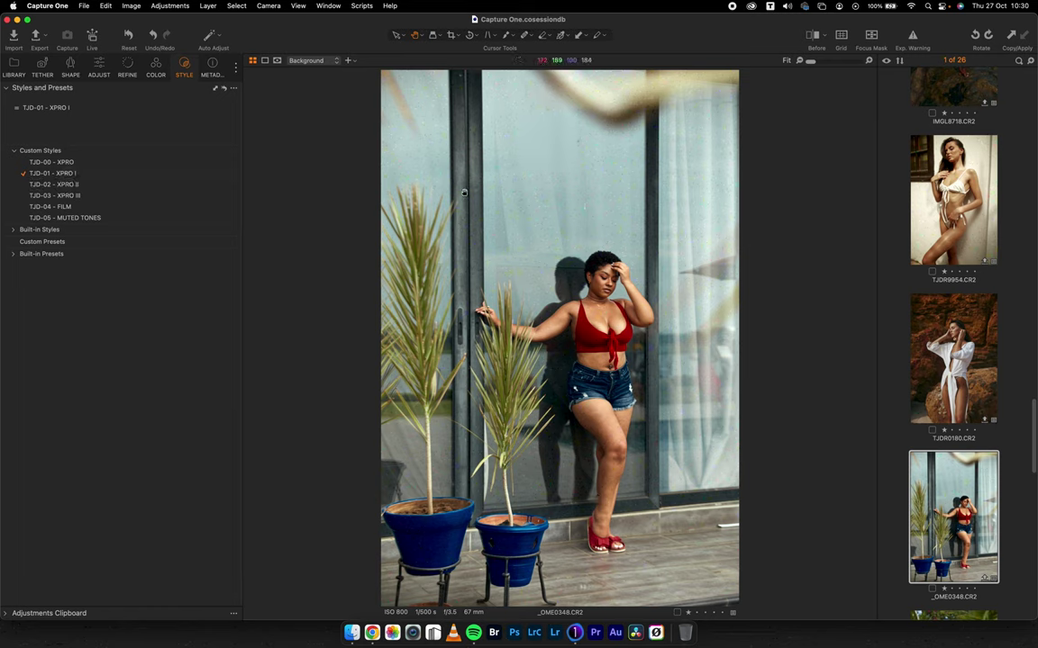
Adjust the blue range of _OME0348.CR2 in the basic Color Editor to a hue of about -15.4 and a lightness of about 3.4
{"action": "left_click", "coordinate": [158, 70]}
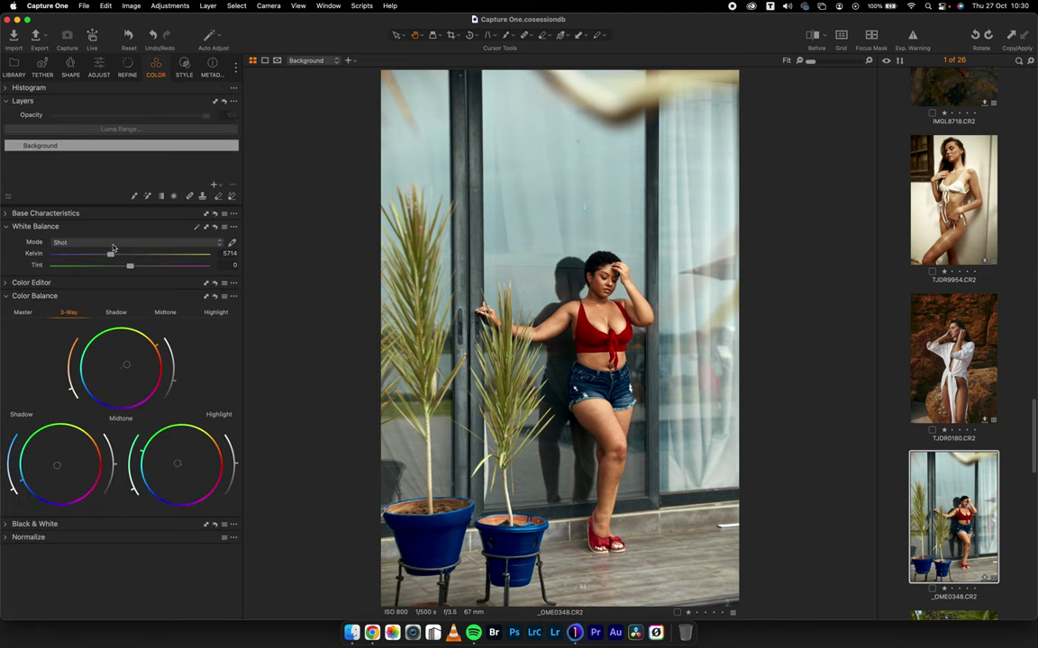
{"action": "left_click", "coordinate": [22, 296]}
{"action": "left_click", "coordinate": [27, 282]}
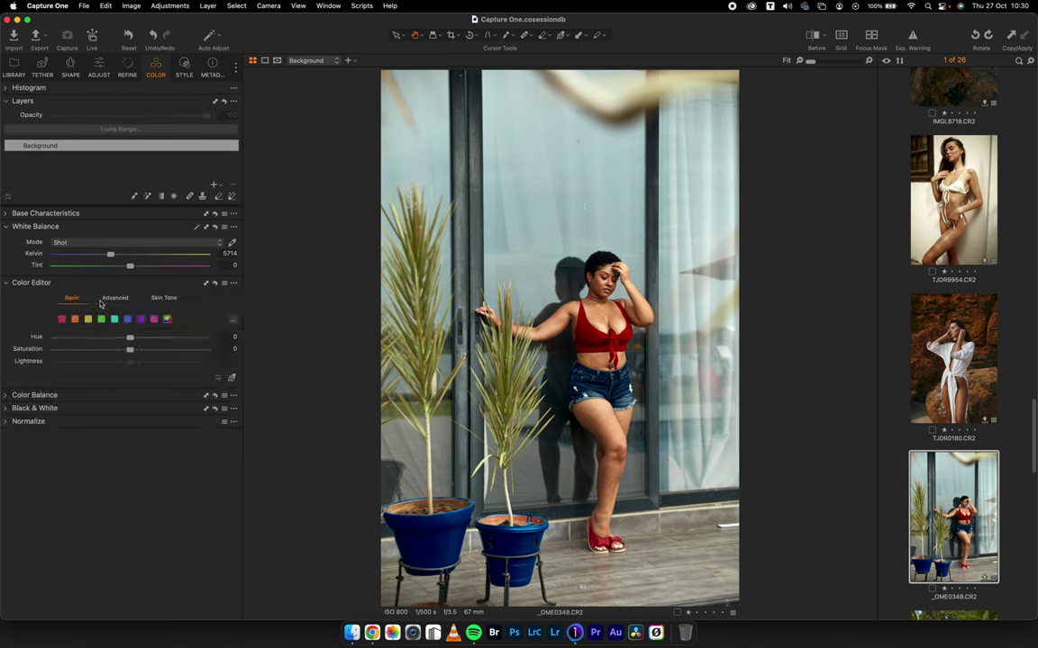
{"action": "left_click", "coordinate": [126, 319]}
{"action": "left_click_drag", "start_coordinate": [130, 337], "coordinate": [92, 339]}
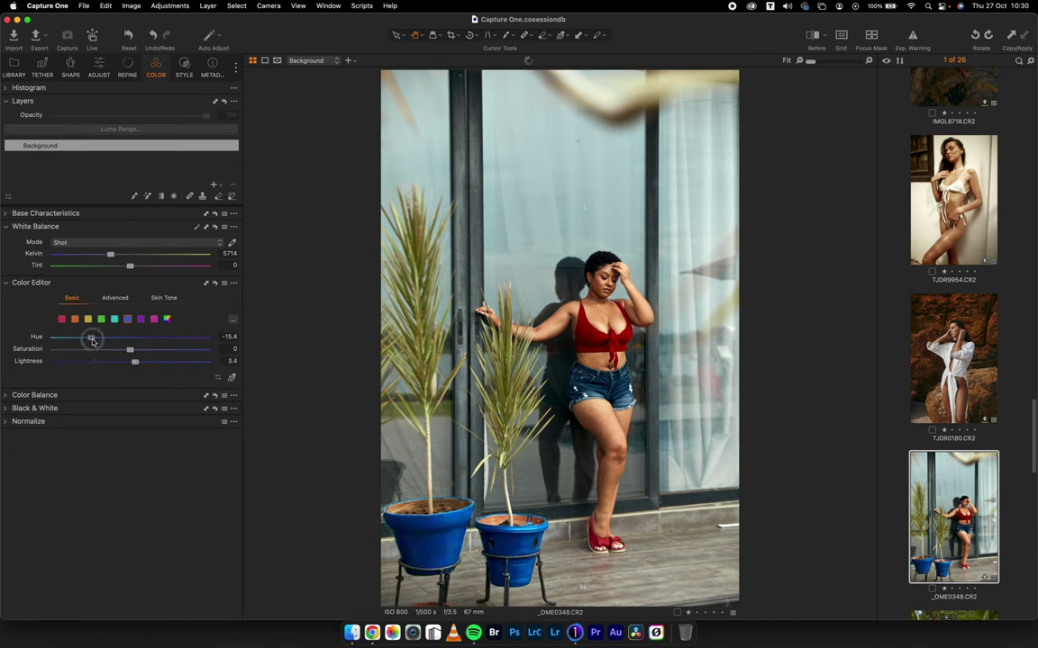
Lower the contrast of _OME0348.CR2 to about -8 in the exposure settings
{"action": "left_click", "coordinate": [100, 66]}
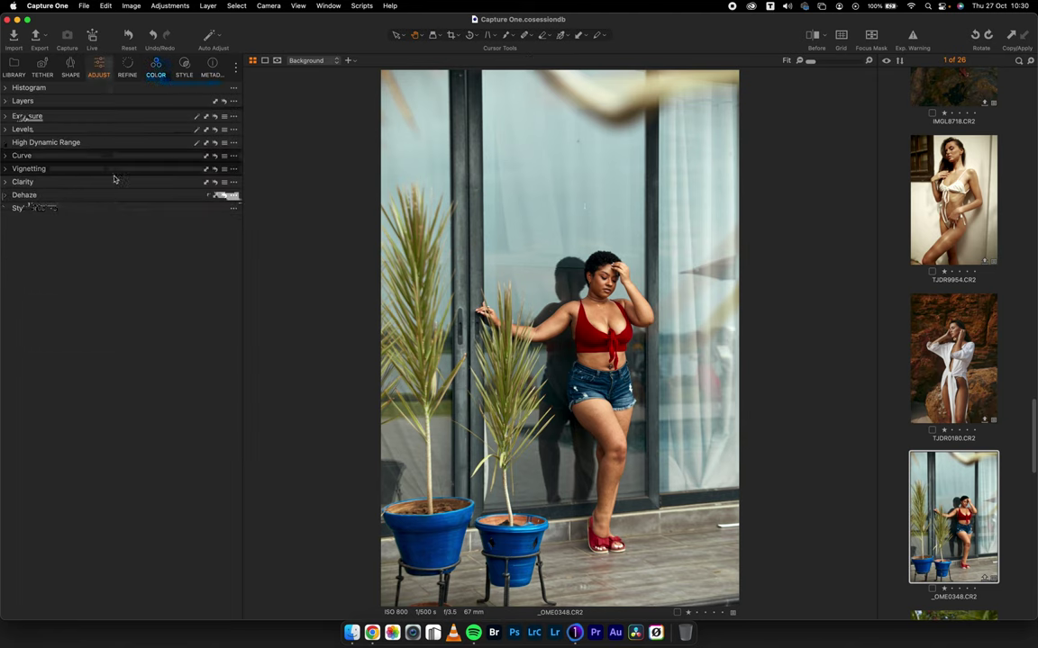
{"action": "left_click", "coordinate": [11, 118]}
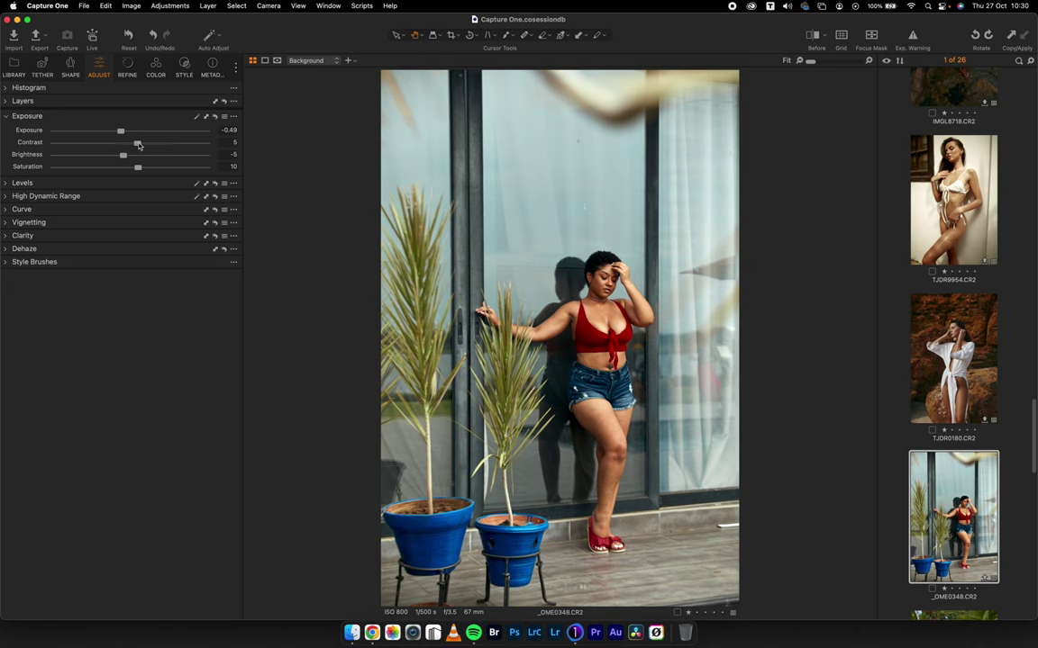
{"action": "left_click_drag", "start_coordinate": [130, 143], "coordinate": [122, 147]}
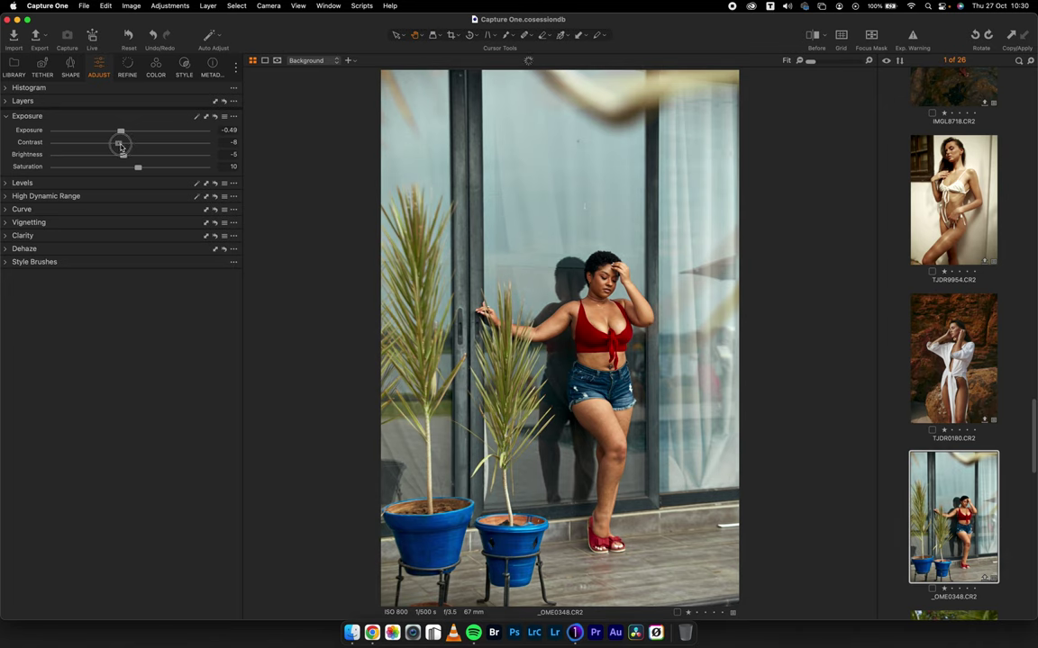
{"action": "left_click", "coordinate": [4, 117]}
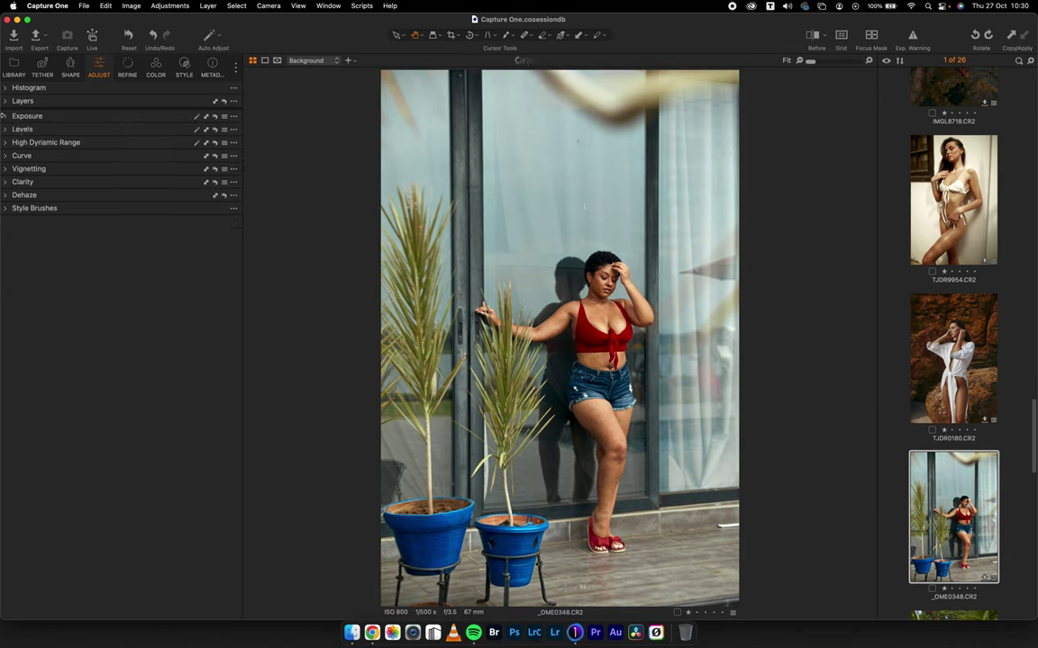
Compare the adjusted _OME0348.CR2 with its unedited version and bring the custom styles list back up
{"action": "left_click", "coordinate": [814, 35]}
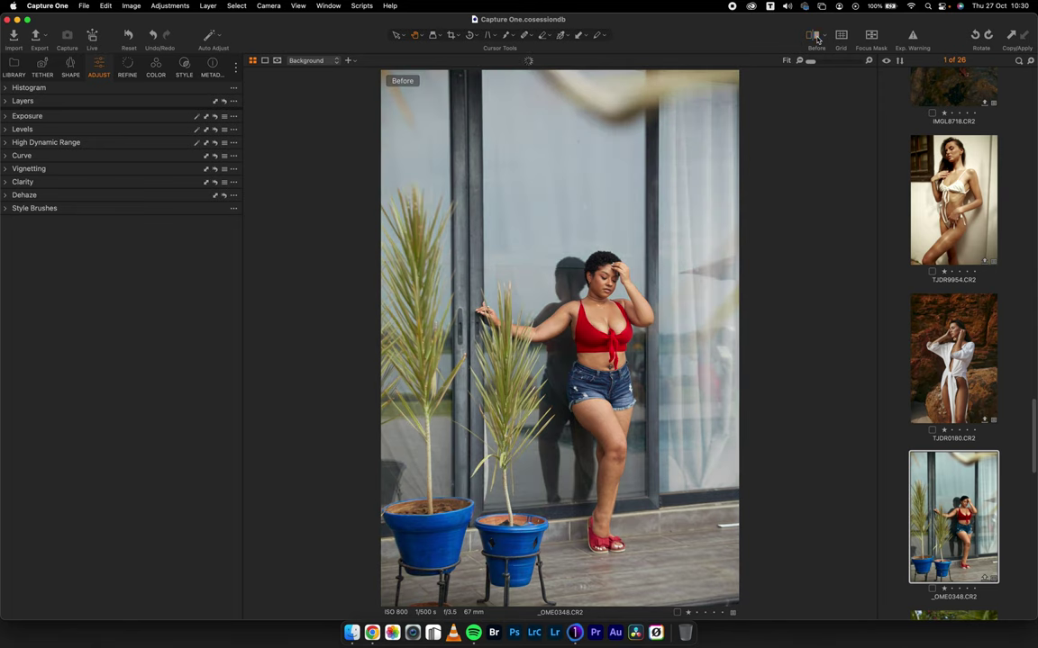
{"action": "left_click", "coordinate": [815, 37]}
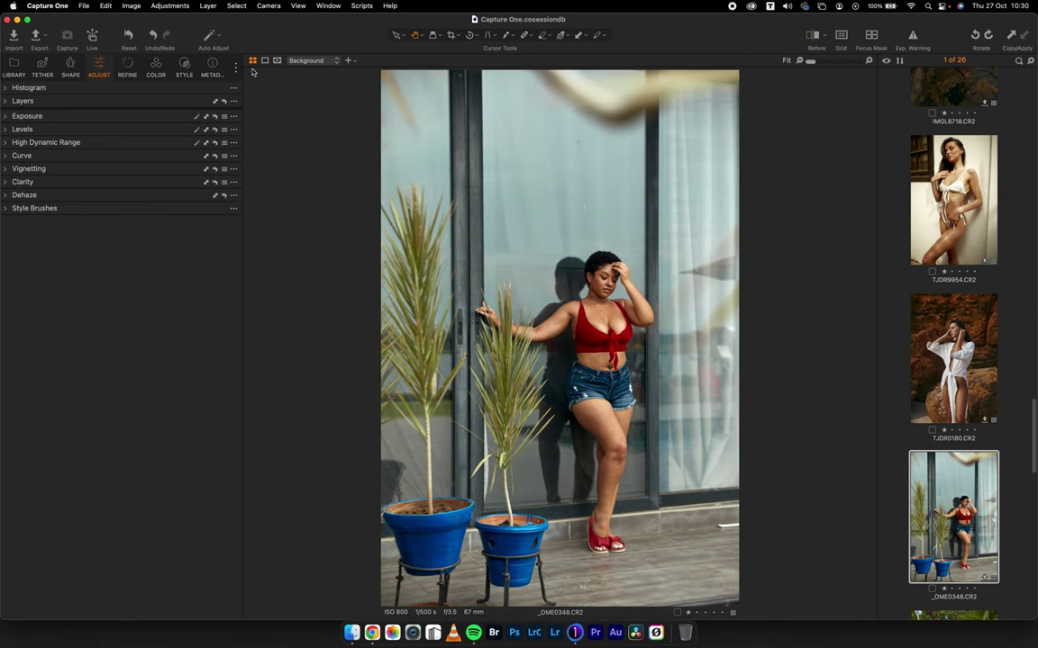
{"action": "left_click", "coordinate": [185, 67]}
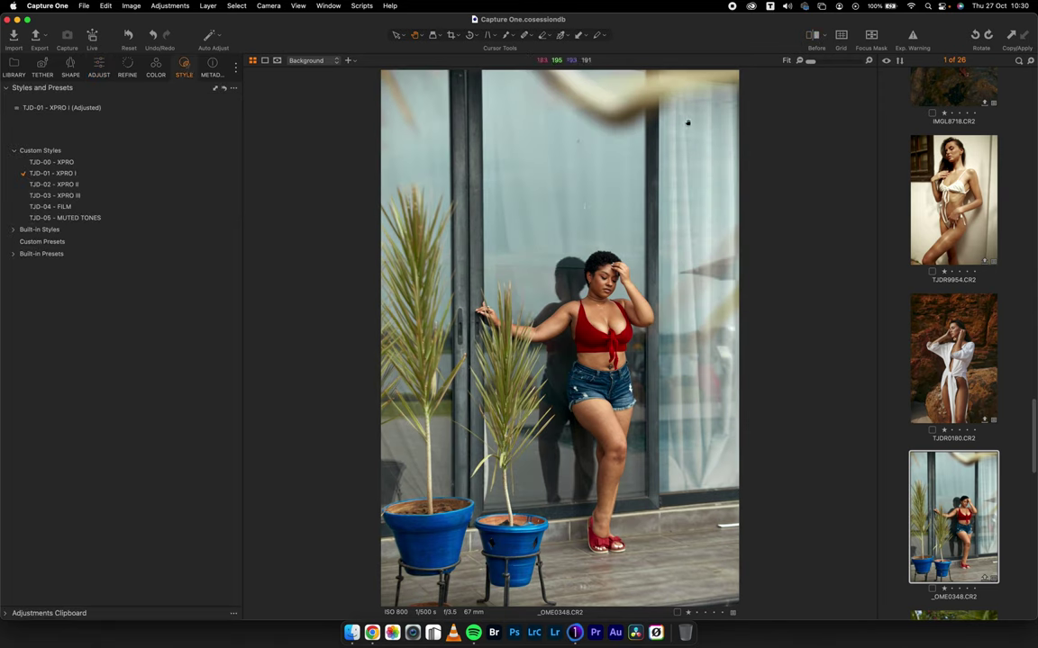
Compare the adjusted _OME0348.CR2 with its unedited version several times
{"action": "left_click", "coordinate": [815, 38]}
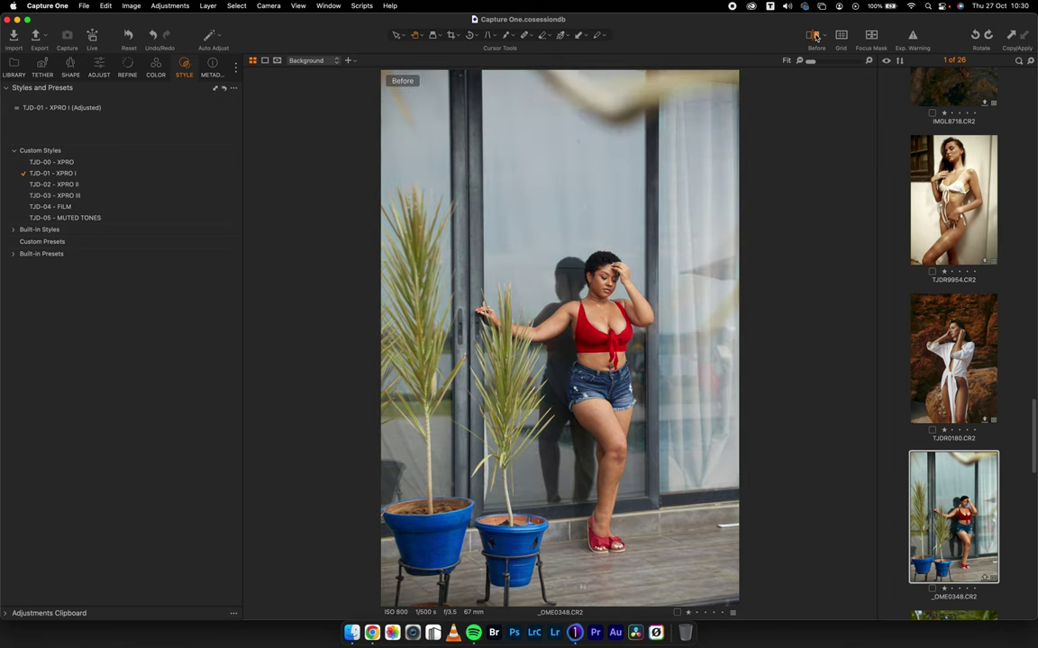
{"action": "left_click", "coordinate": [815, 38]}
{"action": "left_click", "coordinate": [815, 38]}
{"action": "left_click", "coordinate": [815, 38]}
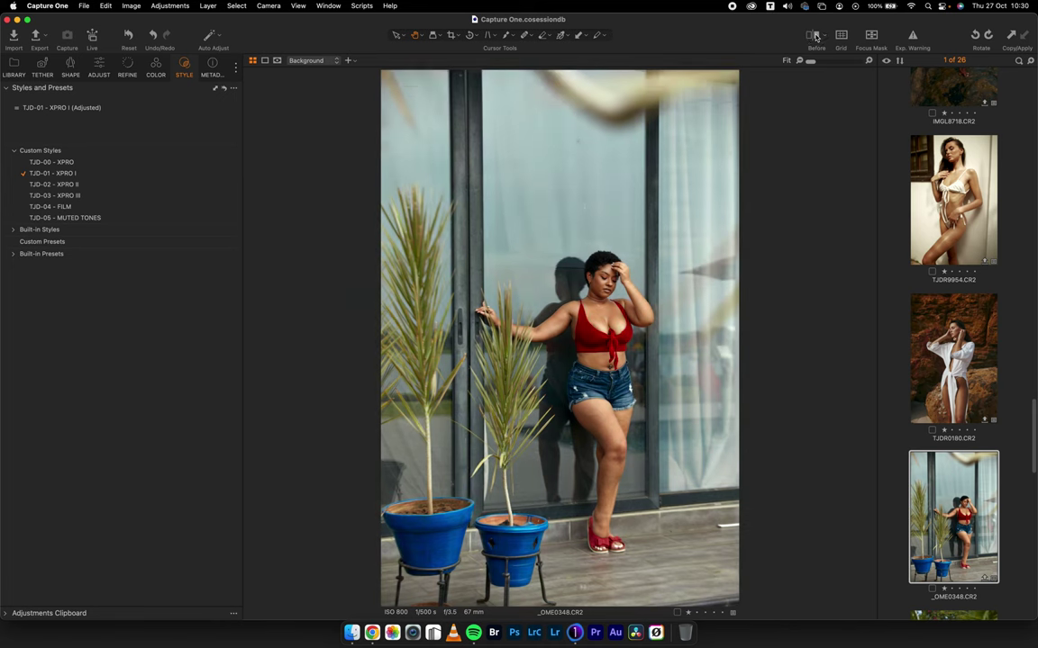
{"action": "left_click", "coordinate": [815, 37]}
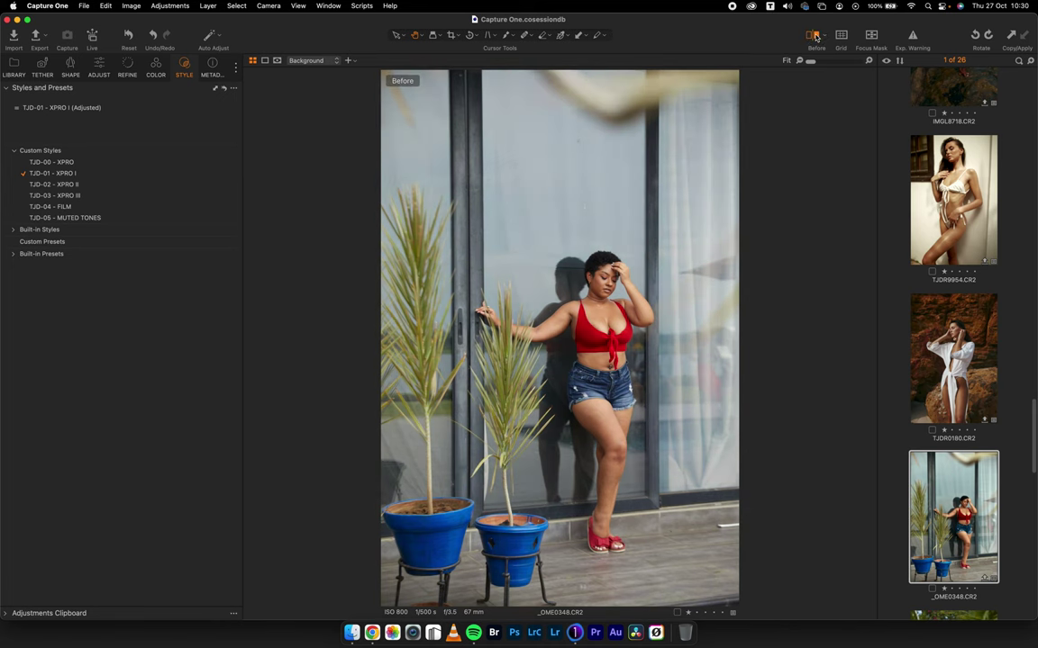
Open TJDR0693.CR2 and apply the TJD-03 - XPRO III style partially to a new layer
{"action": "scroll", "coordinate": [937, 261], "scroll_direction": "down", "scroll_amount": 8}
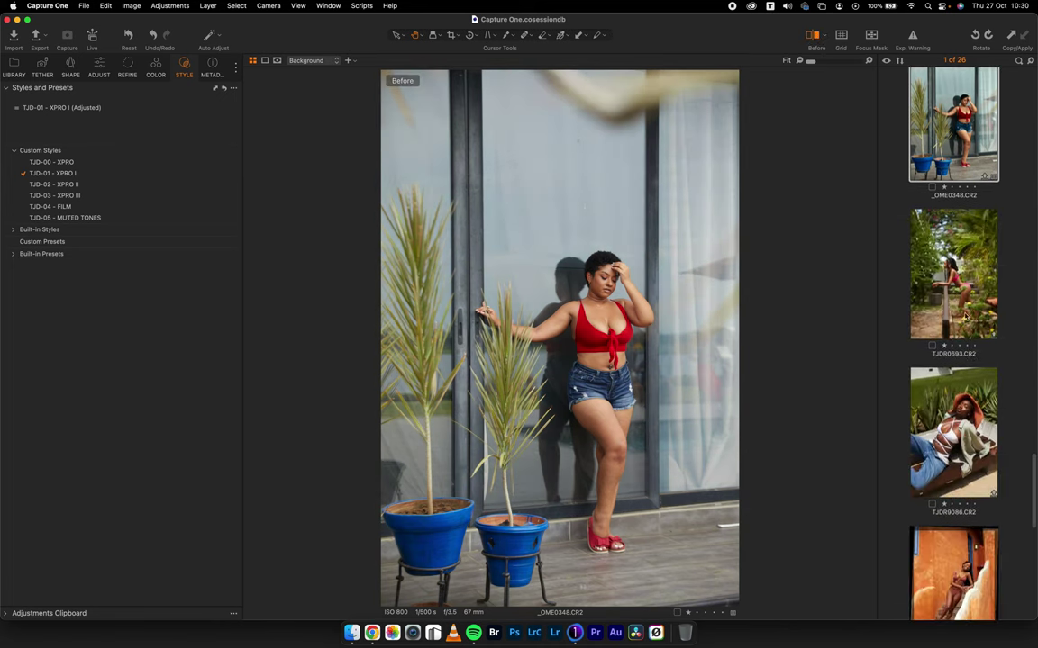
{"action": "left_click", "coordinate": [962, 285]}
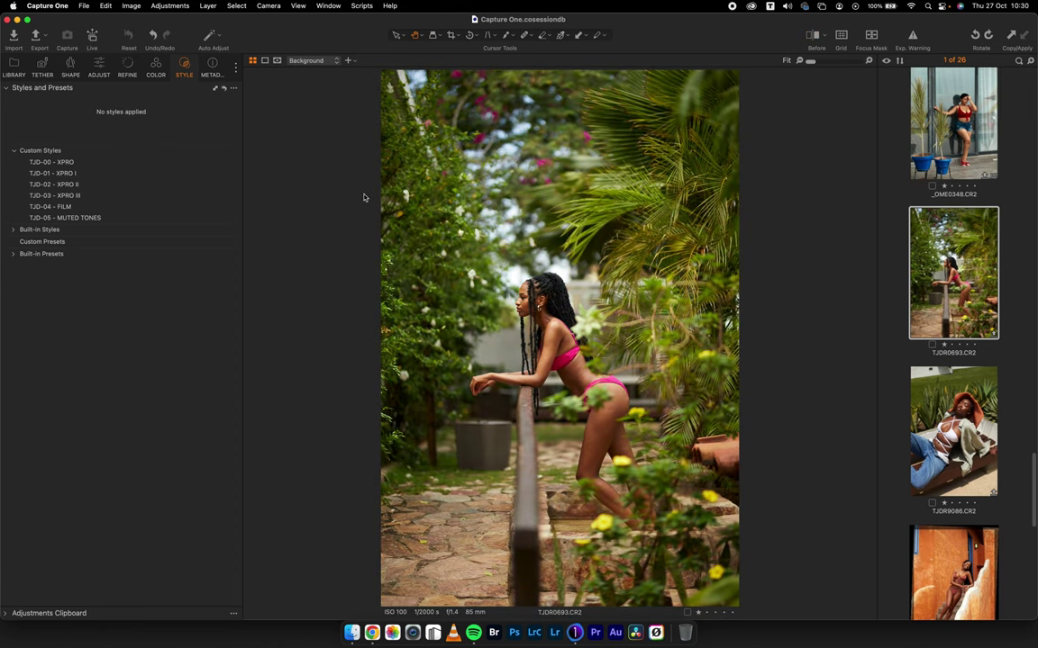
{"action": "right_click", "coordinate": [67, 194]}
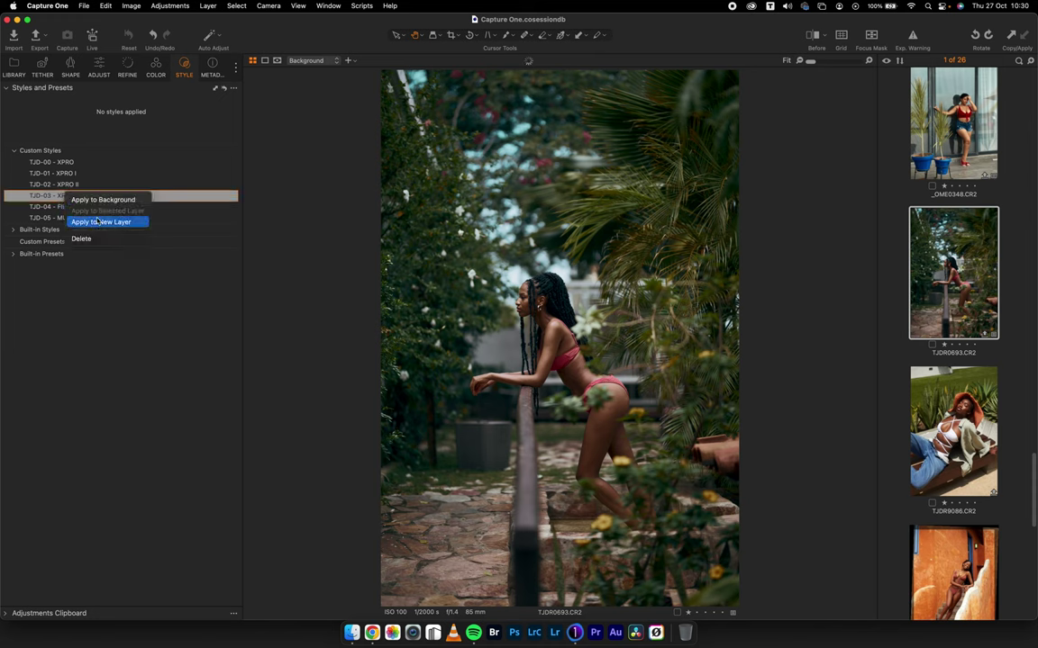
{"action": "left_click", "coordinate": [97, 222]}
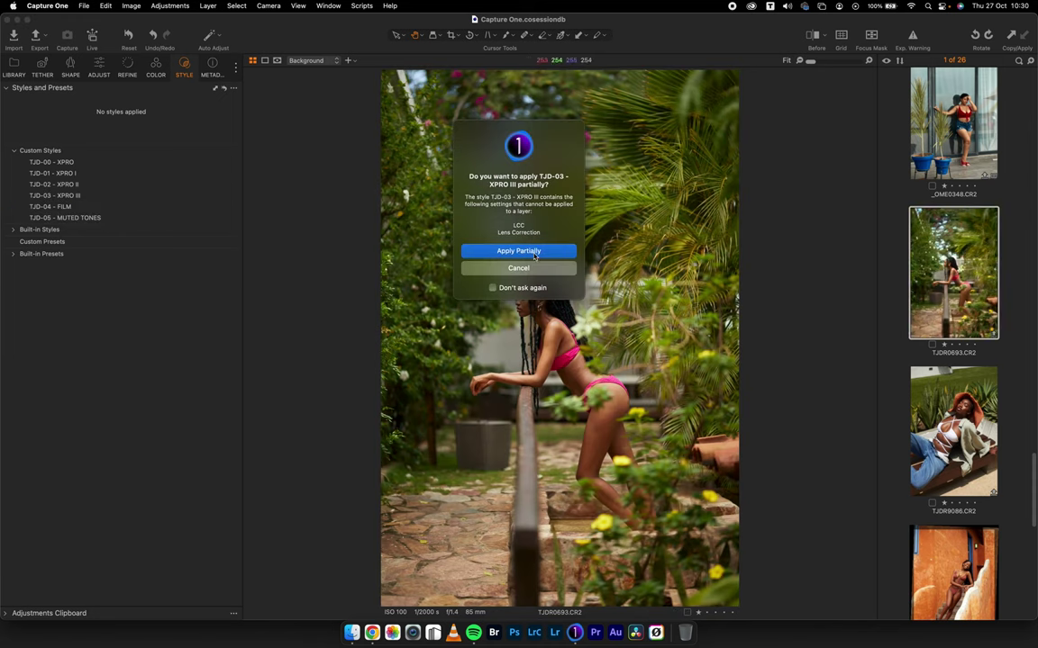
{"action": "left_click", "coordinate": [534, 253]}
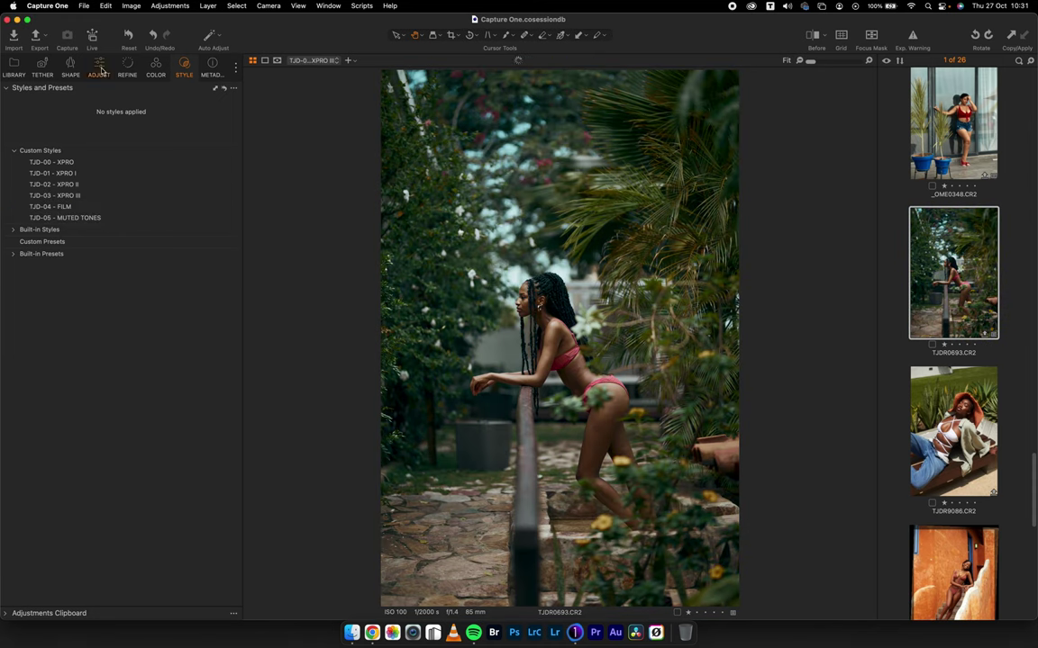
Warm the white balance of the TJD-03 - XPRO III layer on TJDR0693.CR2 by raising its Kelvin value slightly
{"action": "left_click", "coordinate": [99, 68]}
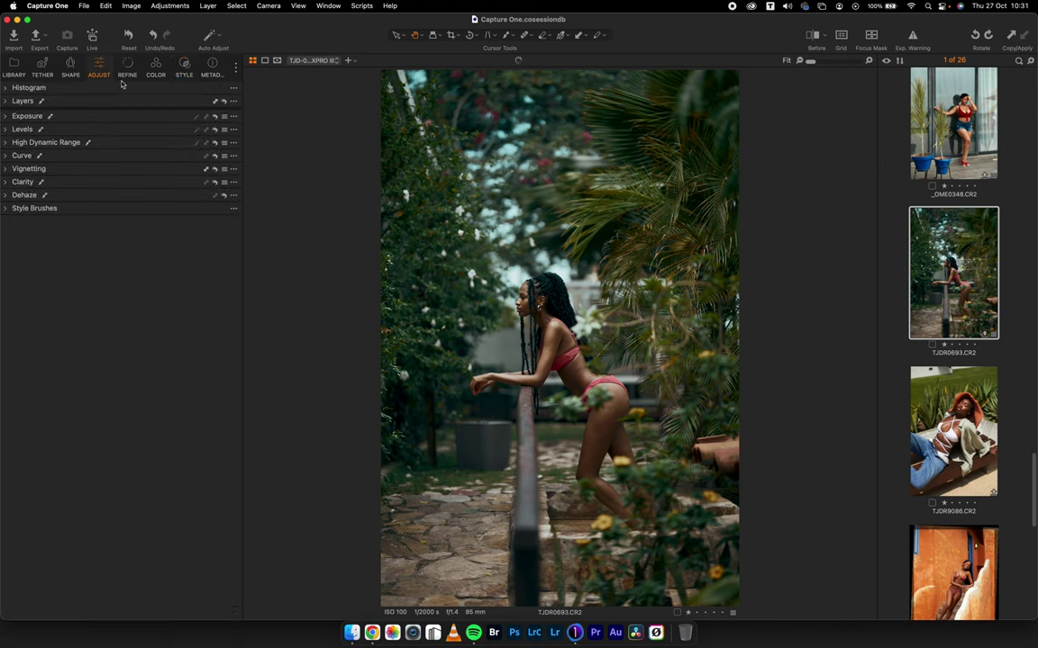
{"action": "left_click", "coordinate": [156, 68]}
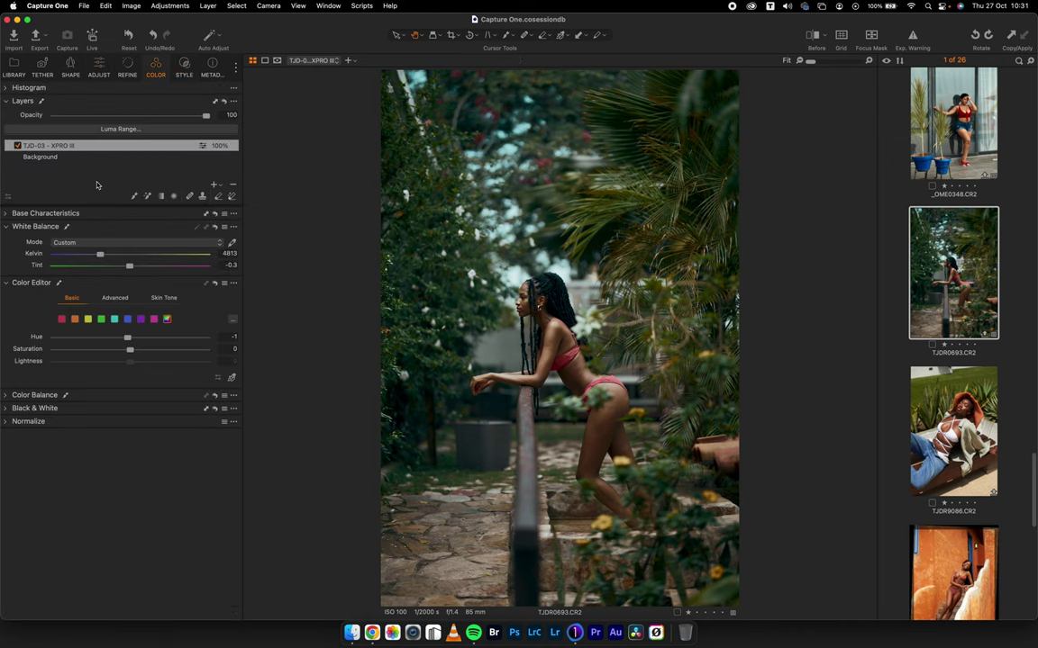
{"action": "left_click", "coordinate": [23, 283]}
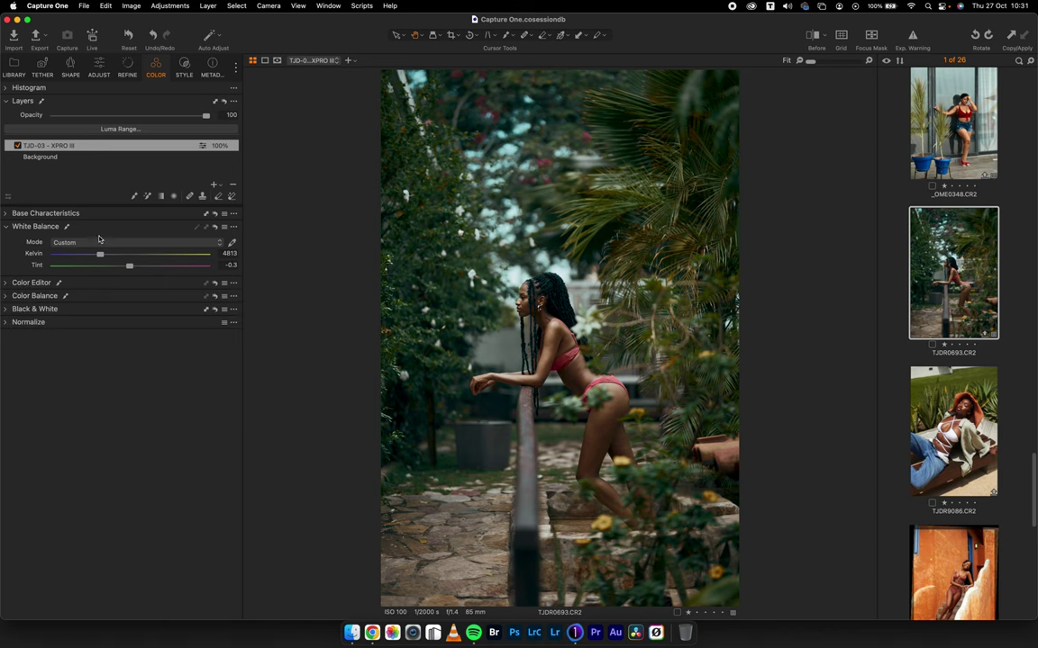
{"action": "left_click_drag", "start_coordinate": [101, 256], "coordinate": [108, 257]}
{"action": "left_click", "coordinate": [12, 225]}
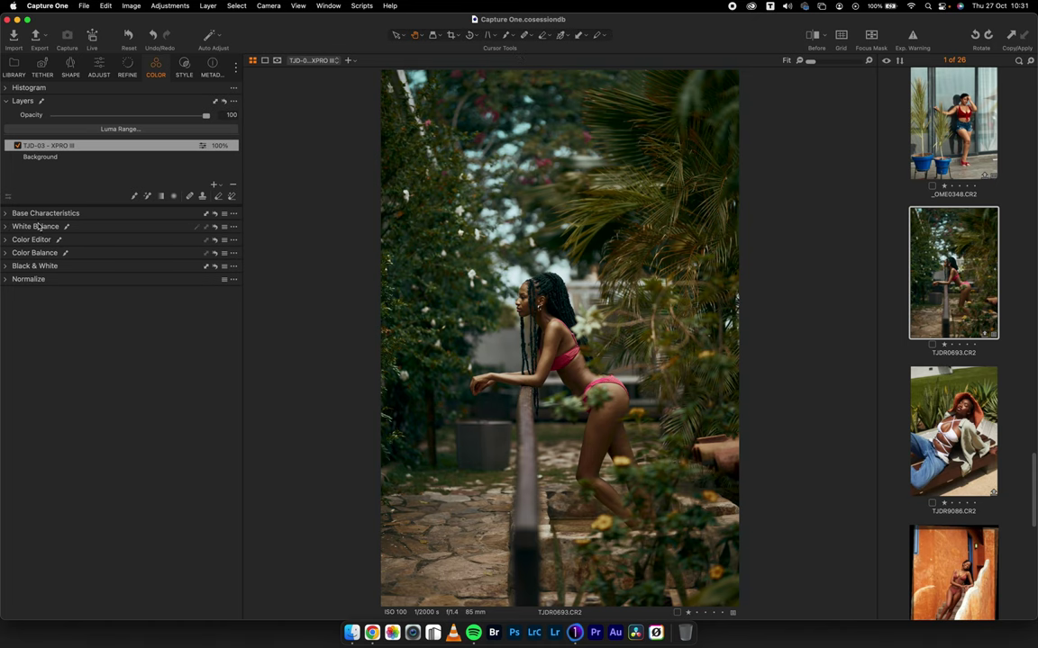
Sample the model's skin on the Background of TJDR0693.CR2 with the Skin Tone color editor and raise its saturation amount slightly
{"action": "left_click", "coordinate": [44, 158]}
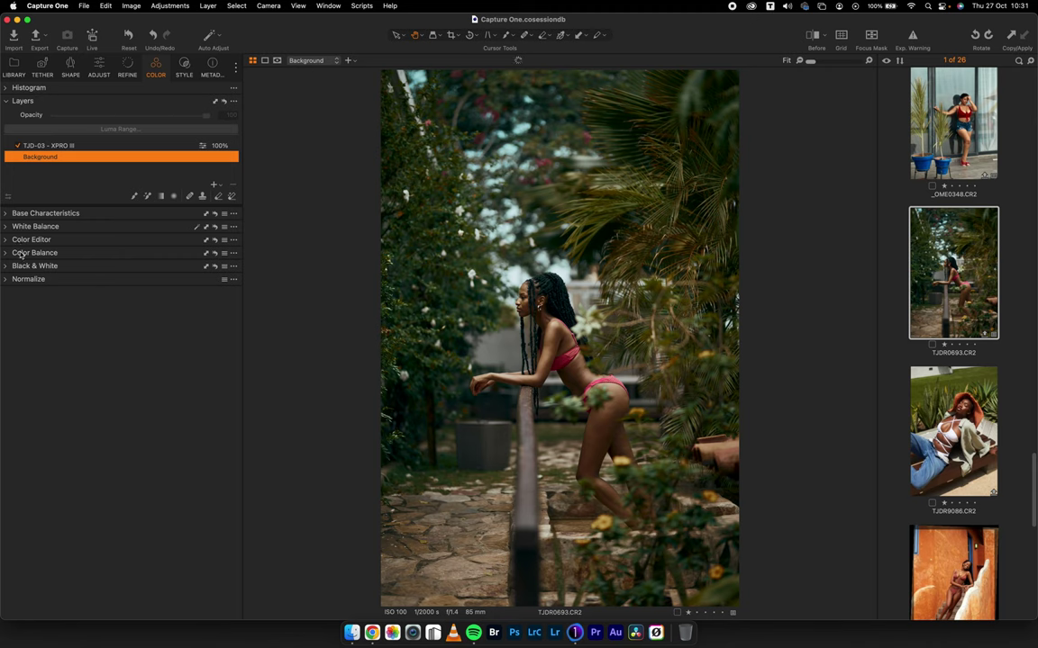
{"action": "left_click", "coordinate": [23, 241]}
{"action": "left_click", "coordinate": [164, 255]}
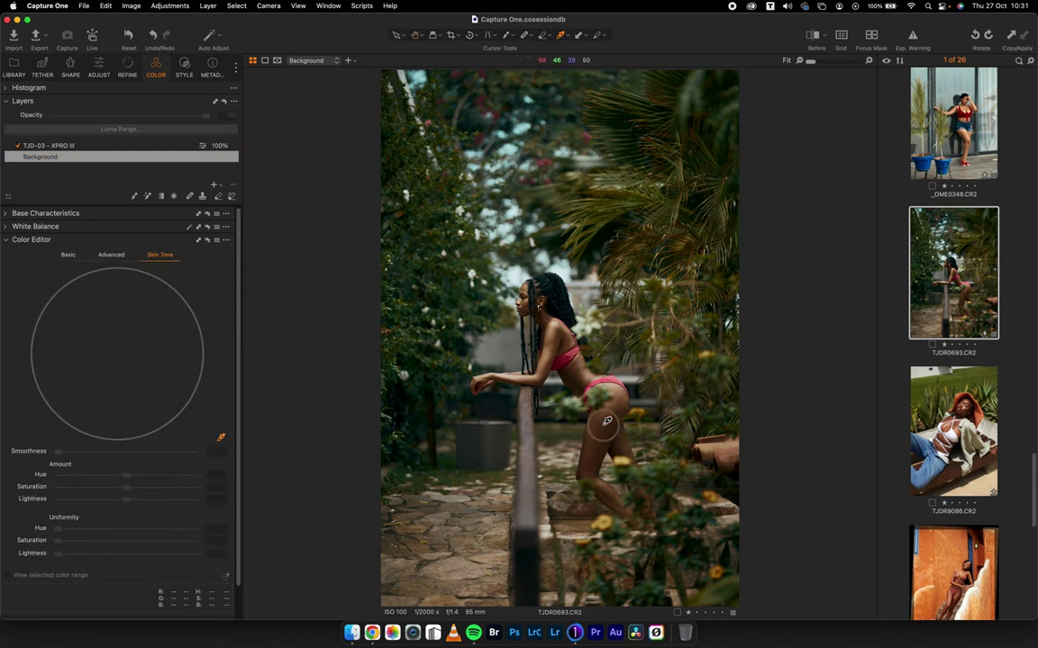
{"action": "left_click", "coordinate": [545, 380]}
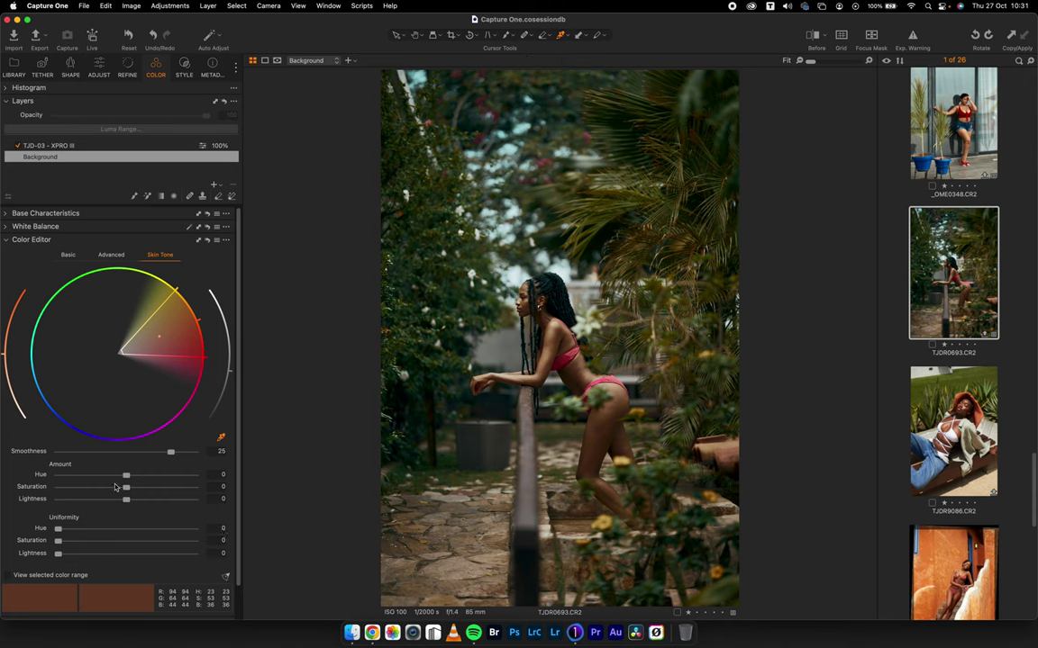
{"action": "mouse_move", "coordinate": [129, 482]}
{"action": "left_mouse_down"}
{"action": "mouse_move", "coordinate": [193, 481]}
{"action": "mouse_move", "coordinate": [79, 487]}
{"action": "mouse_move", "coordinate": [142, 488]}
{"action": "left_mouse_up"}
Raise the Background exposure of TJDR0693.CR2 to about 0.17
{"action": "left_click", "coordinate": [99, 64]}
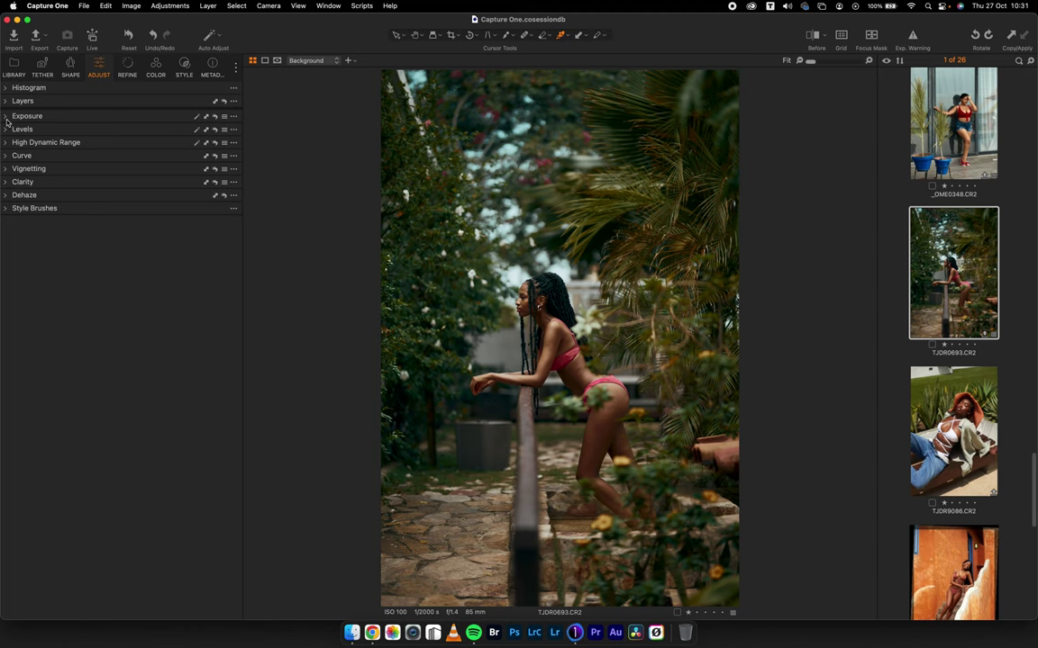
{"action": "left_click", "coordinate": [6, 130]}
{"action": "left_click", "coordinate": [5, 130]}
{"action": "left_click", "coordinate": [5, 116]}
{"action": "left_click_drag", "start_coordinate": [130, 131], "coordinate": [133, 135]}
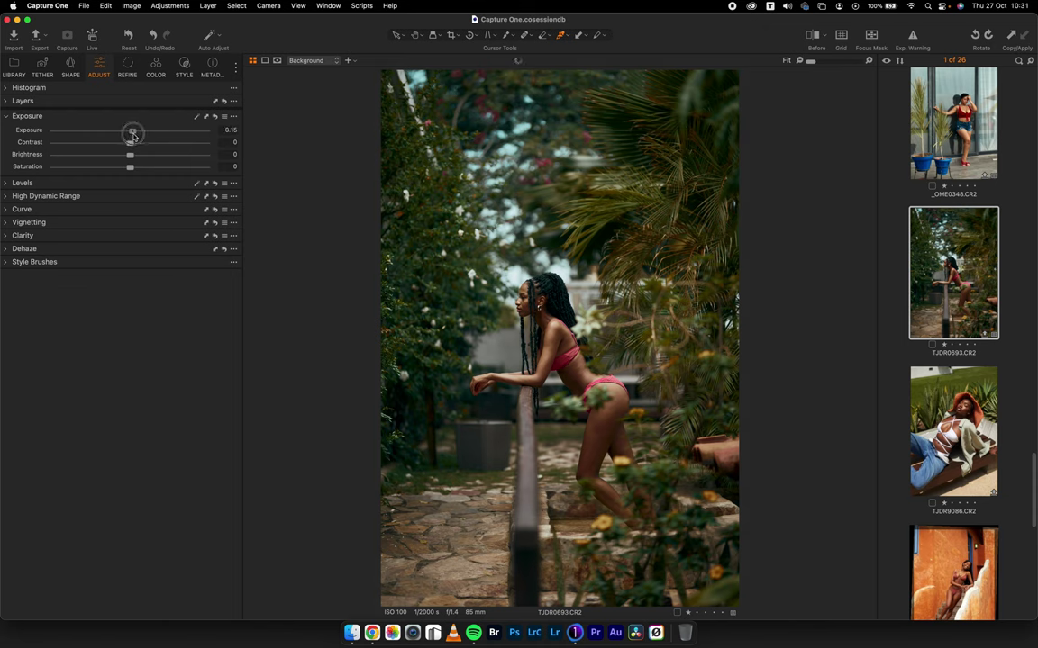
Lift the Background shadows of TJDR0693.CR2 to about 5 in the high dynamic range settings
{"action": "left_click", "coordinate": [29, 196]}
{"action": "left_click_drag", "start_coordinate": [132, 223], "coordinate": [137, 227]}
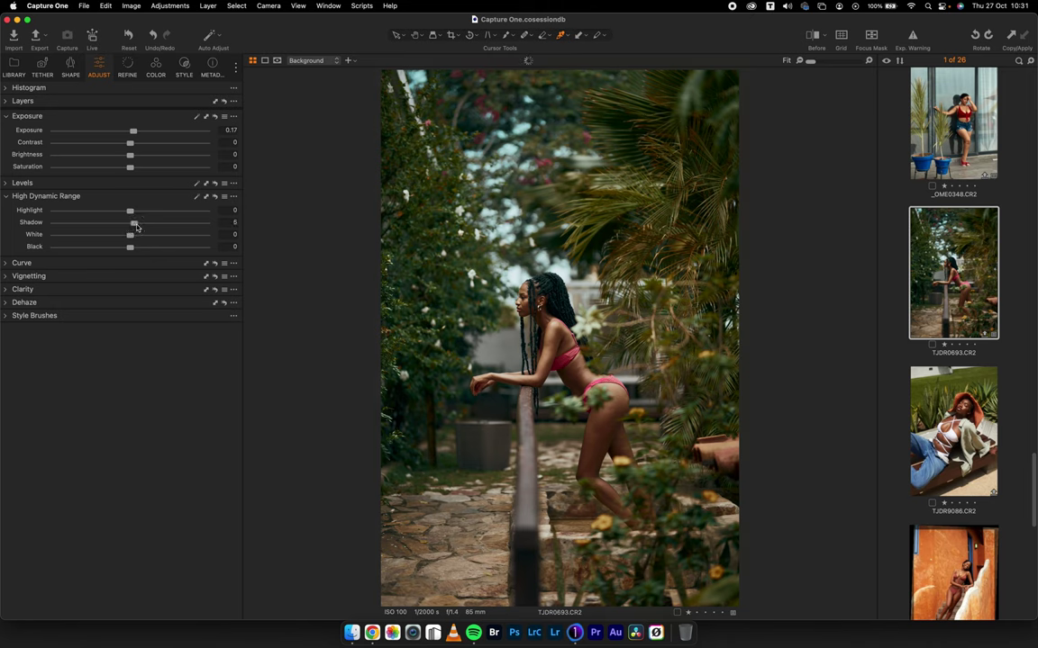
{"action": "left_click", "coordinate": [9, 194]}
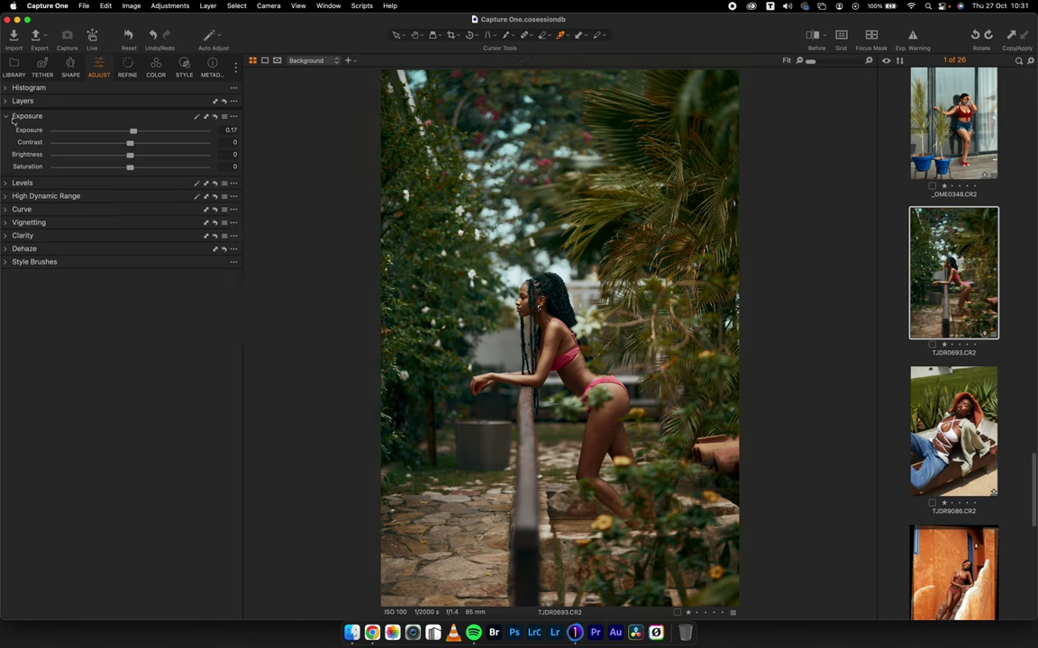
{"action": "left_click", "coordinate": [12, 118]}
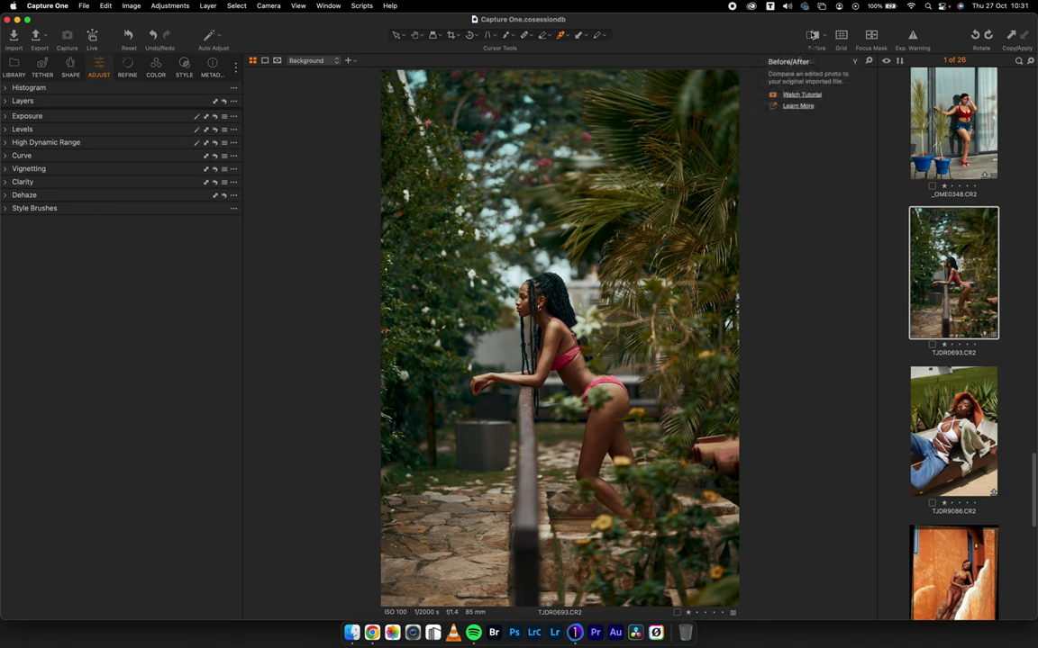
Compare the adjusted TJDR0693.CR2 with its unedited version
{"action": "left_click", "coordinate": [812, 36]}
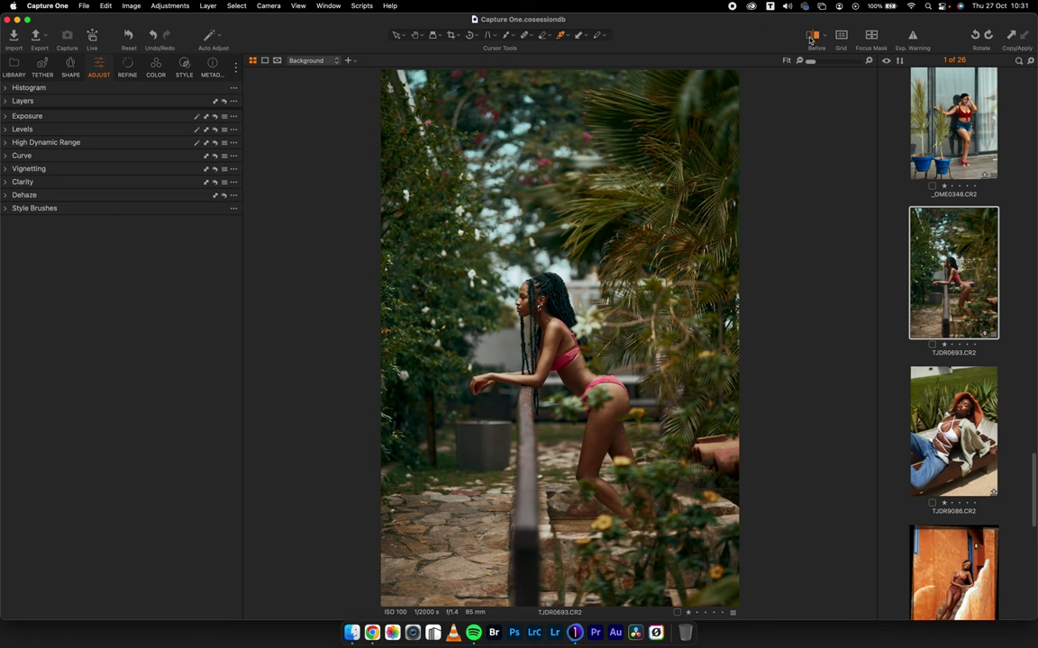
{"action": "left_click", "coordinate": [812, 38]}
{"action": "left_click", "coordinate": [811, 36]}
{"action": "left_click", "coordinate": [810, 37]}
Open TJDR9086.CR2 and apply the TJD-03 - XPRO III style partially to a new layer, turning off the confirmation for future applications
{"action": "key", "text": "Right"}
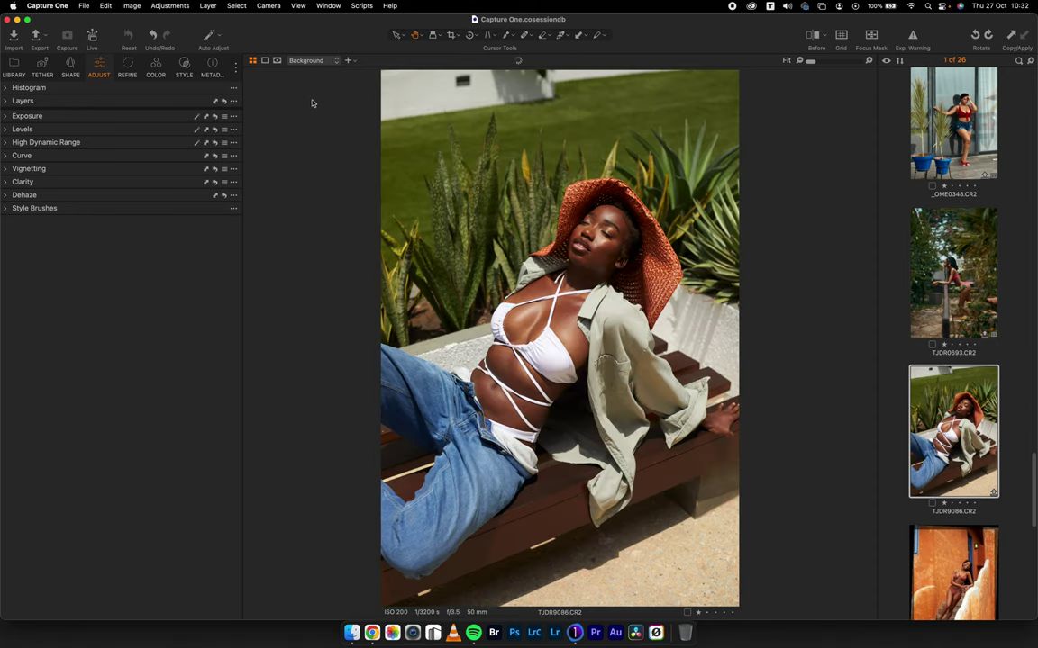
{"action": "left_click", "coordinate": [184, 65]}
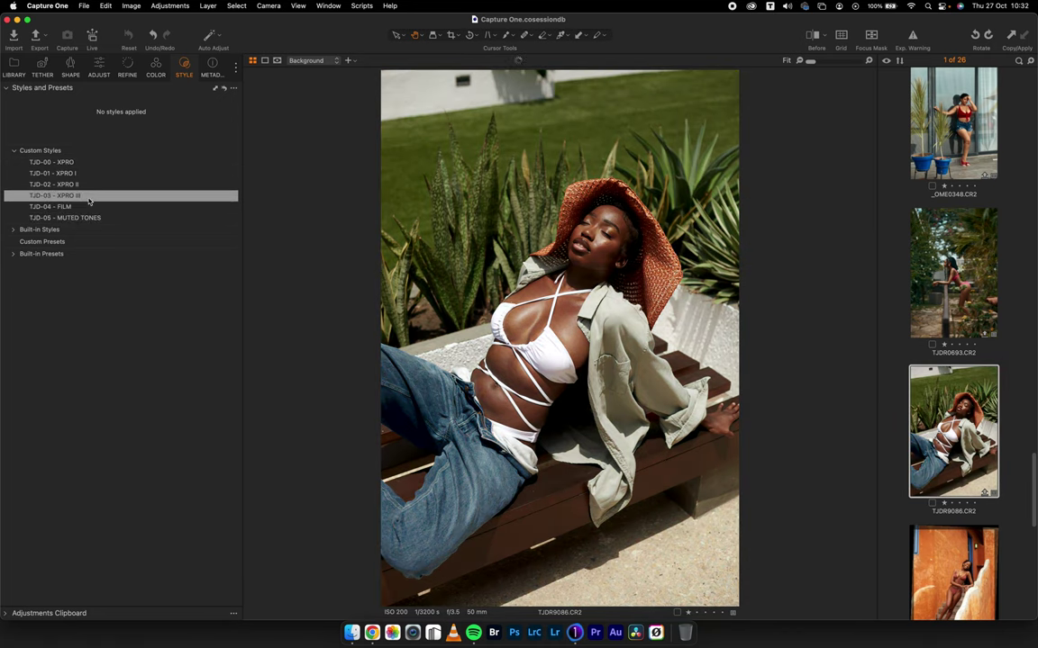
{"action": "right_click", "coordinate": [89, 196]}
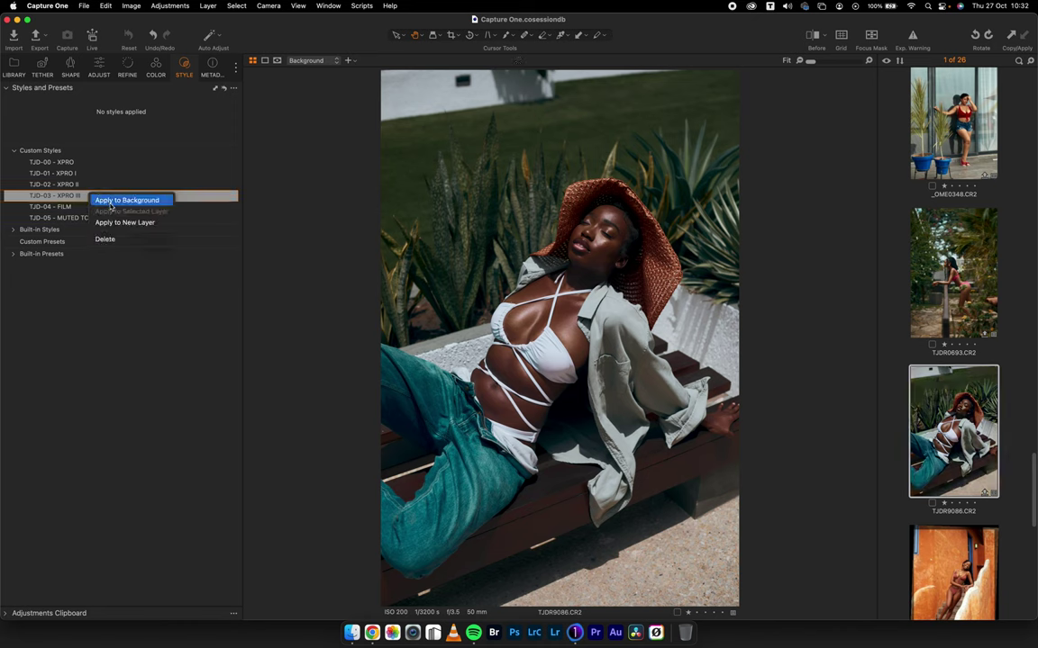
{"action": "left_click", "coordinate": [110, 223]}
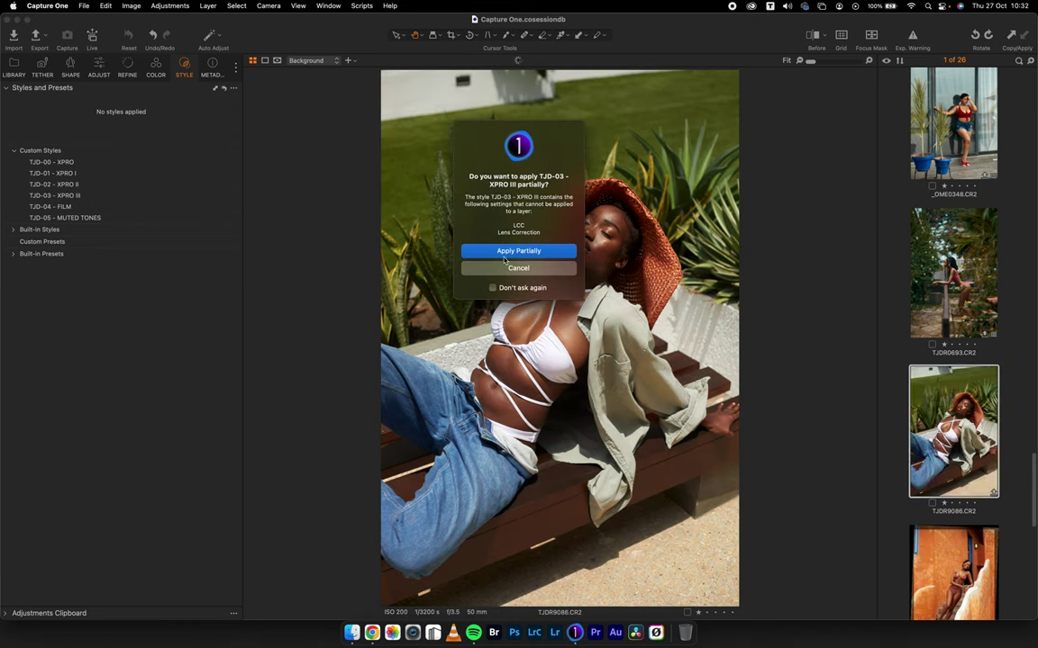
{"action": "left_click", "coordinate": [493, 288]}
{"action": "left_click", "coordinate": [512, 250]}
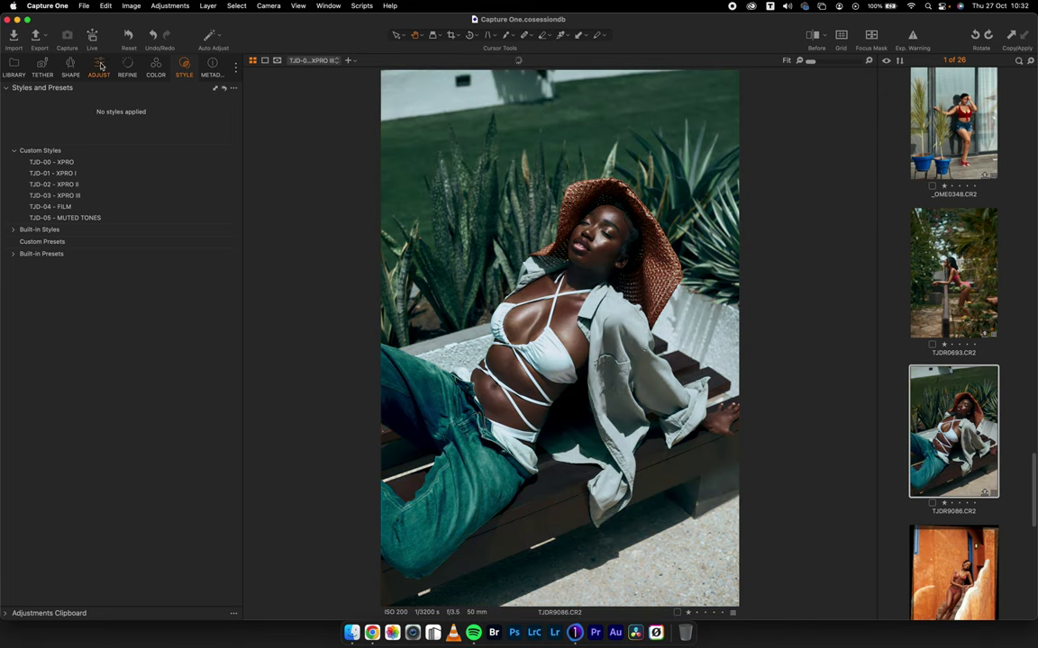
Warm the white balance of the TJD-03 - XPRO III layer on TJDR9086.CR2 by raising its Kelvin value slightly
{"action": "left_click", "coordinate": [99, 65]}
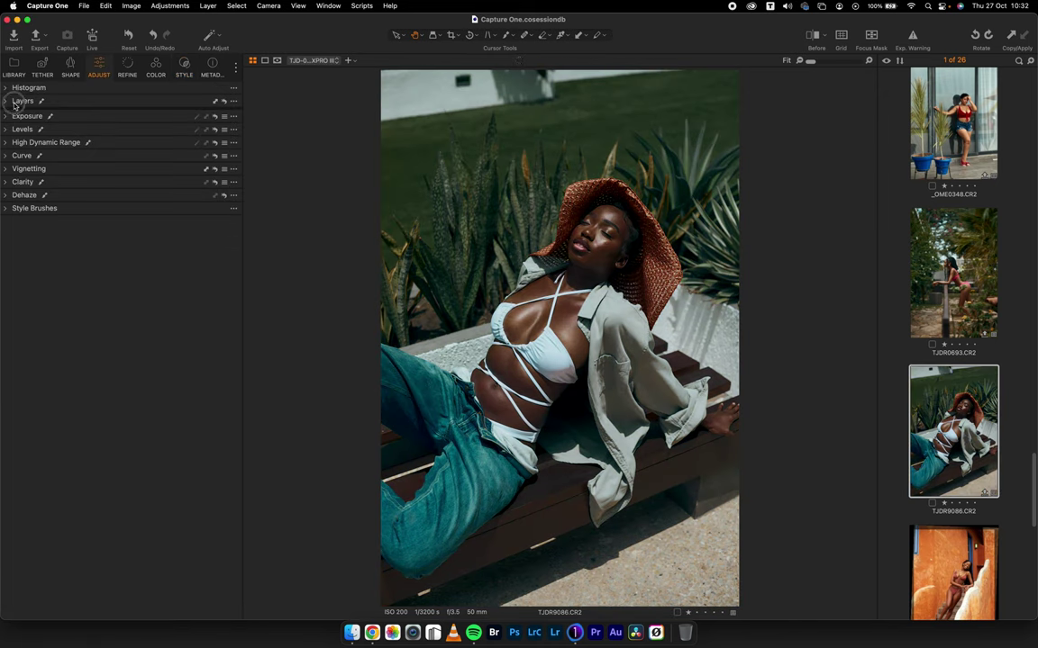
{"action": "left_click", "coordinate": [16, 105]}
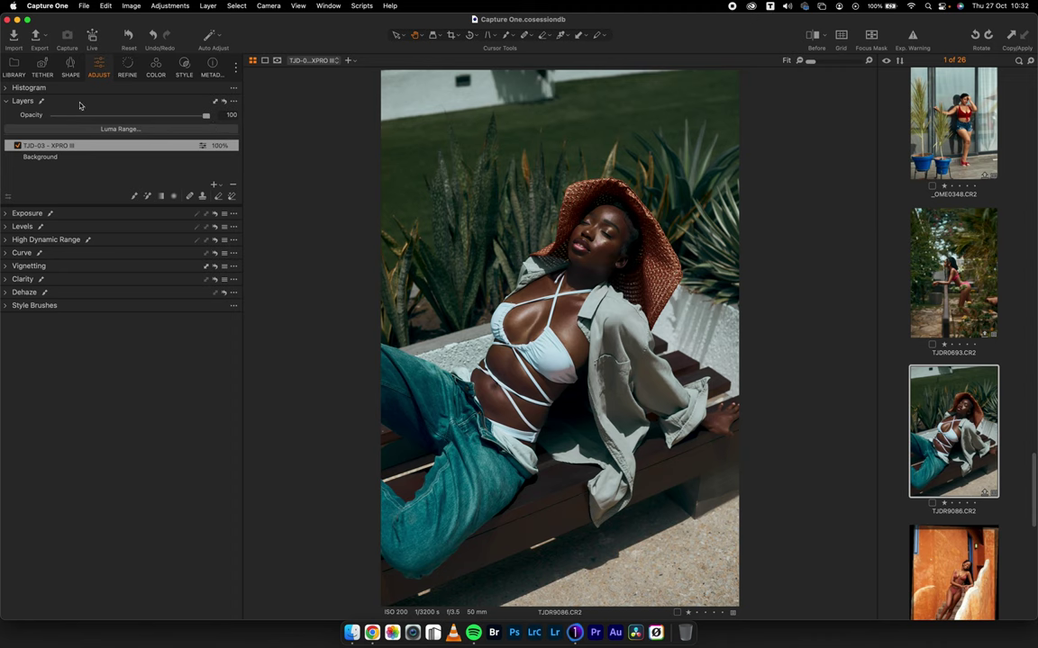
{"action": "left_click", "coordinate": [155, 65]}
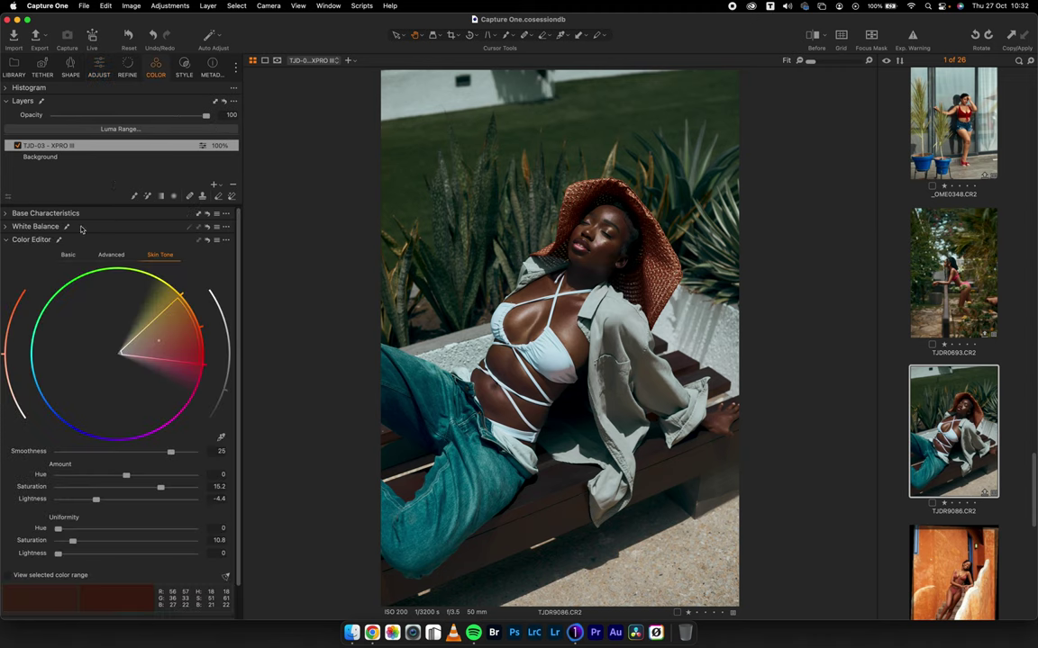
{"action": "left_click", "coordinate": [21, 240]}
{"action": "left_click", "coordinate": [25, 229]}
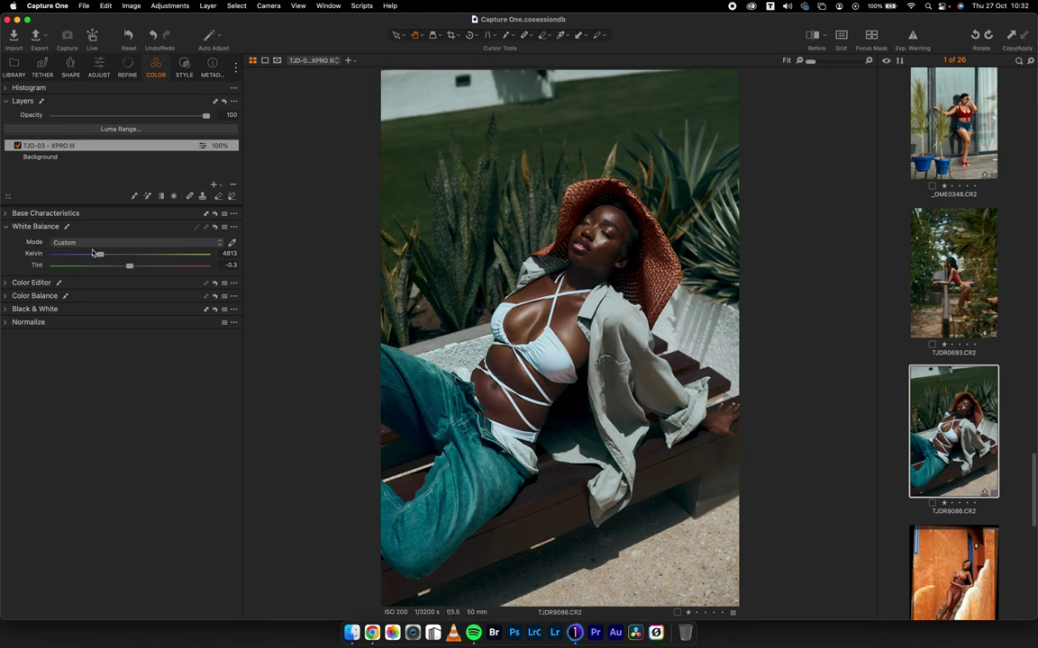
{"action": "left_click_drag", "start_coordinate": [100, 256], "coordinate": [105, 257]}
Set the Background of TJDR9086.CR2 to an exposure of about 0.2 and a highlight value of about -19
{"action": "left_click", "coordinate": [50, 156]}
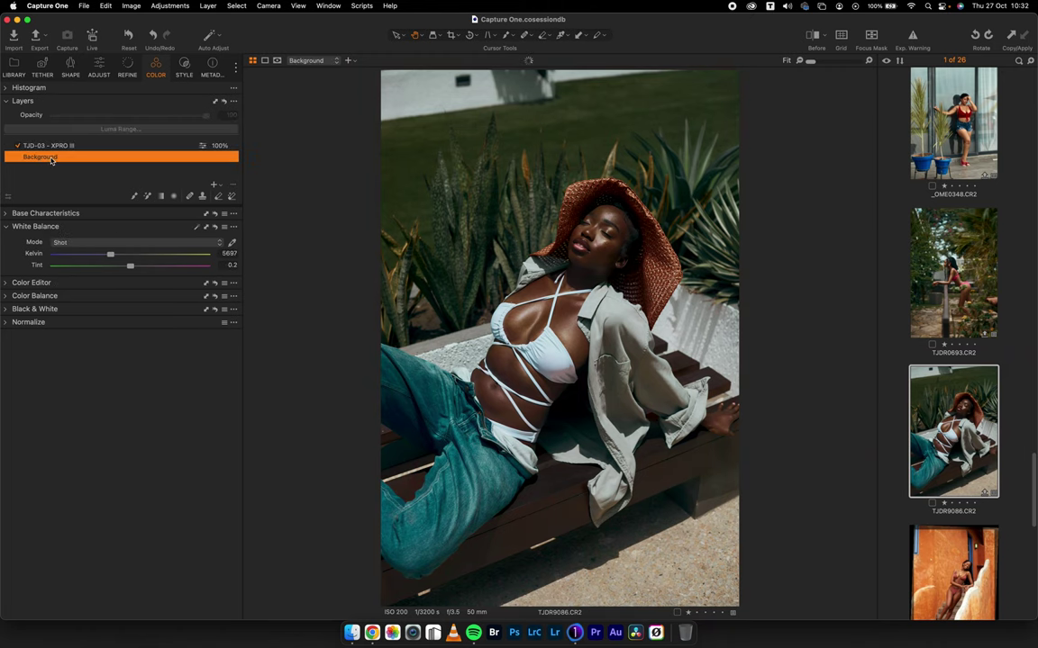
{"action": "left_click", "coordinate": [100, 70]}
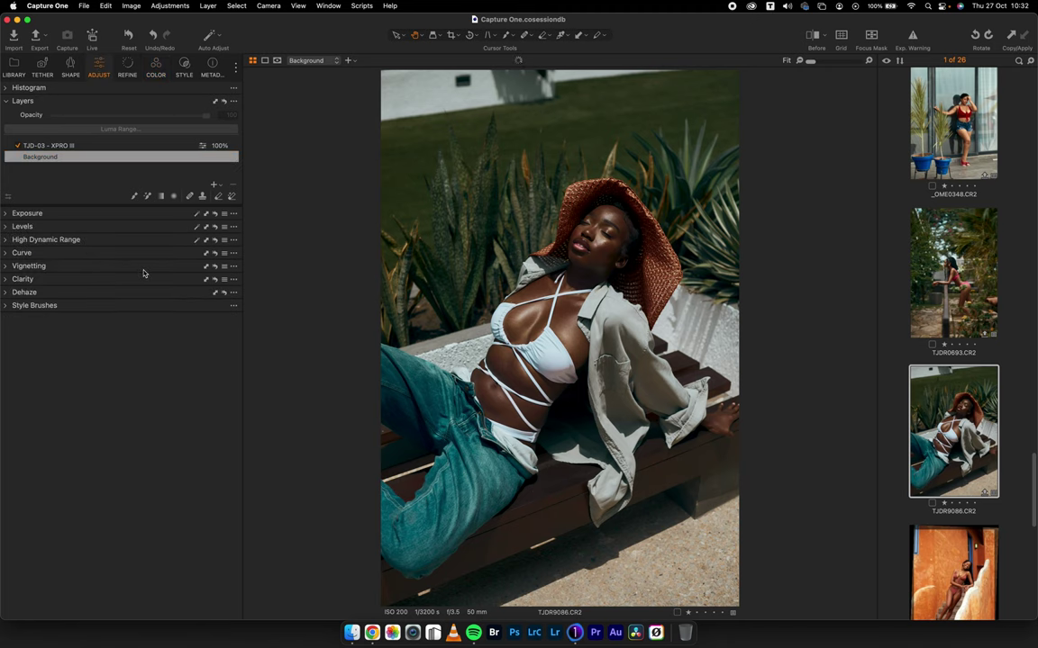
{"action": "left_click", "coordinate": [13, 197]}
{"action": "left_click_drag", "start_coordinate": [131, 233], "coordinate": [132, 232]}
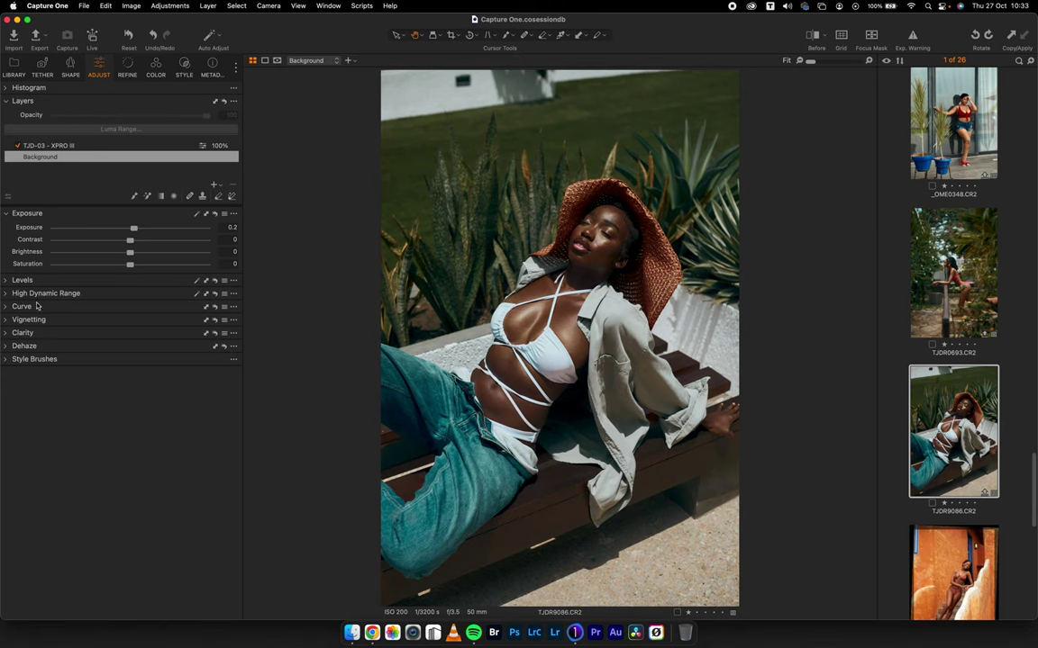
{"action": "left_click", "coordinate": [20, 294]}
{"action": "mouse_move", "coordinate": [130, 308]}
{"action": "left_mouse_down"}
{"action": "mouse_move", "coordinate": [98, 311]}
{"action": "mouse_move", "coordinate": [116, 312]}
{"action": "left_mouse_up"}
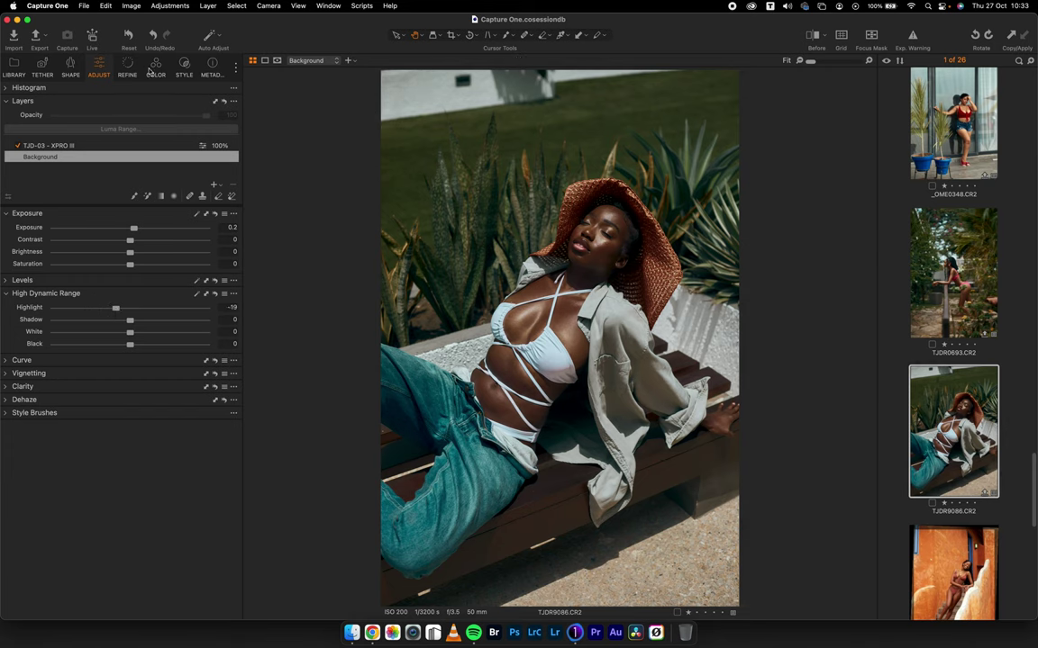
Shift the orange hue on the Background of TJDR9086.CR2 to about -2.7 with the basic Color Editor
{"action": "key", "text": "super+alt+6"}
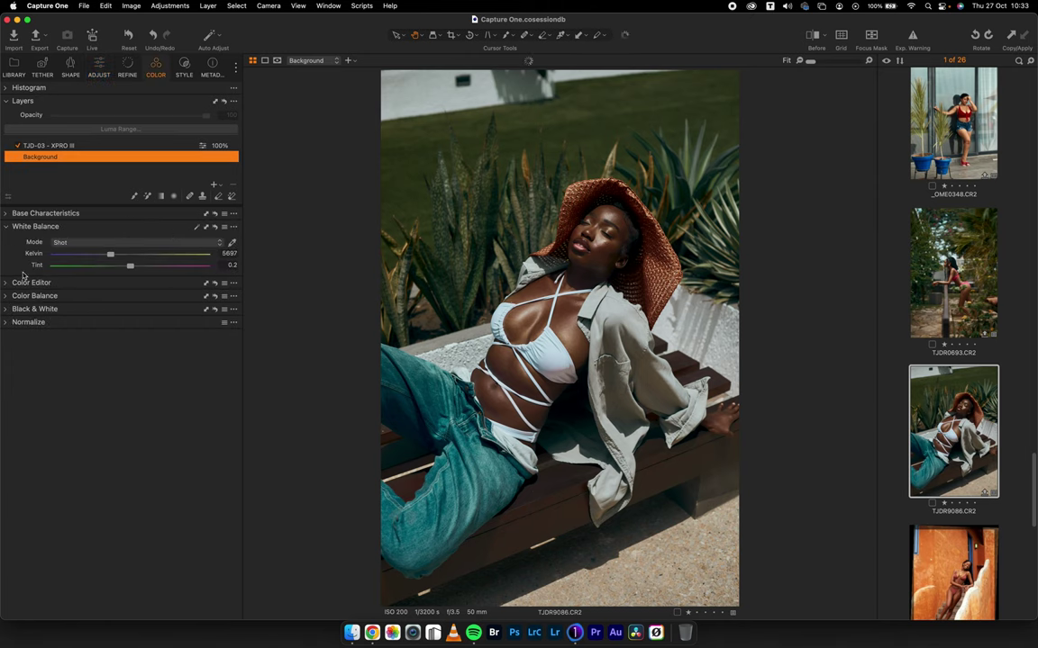
{"action": "left_click", "coordinate": [26, 241]}
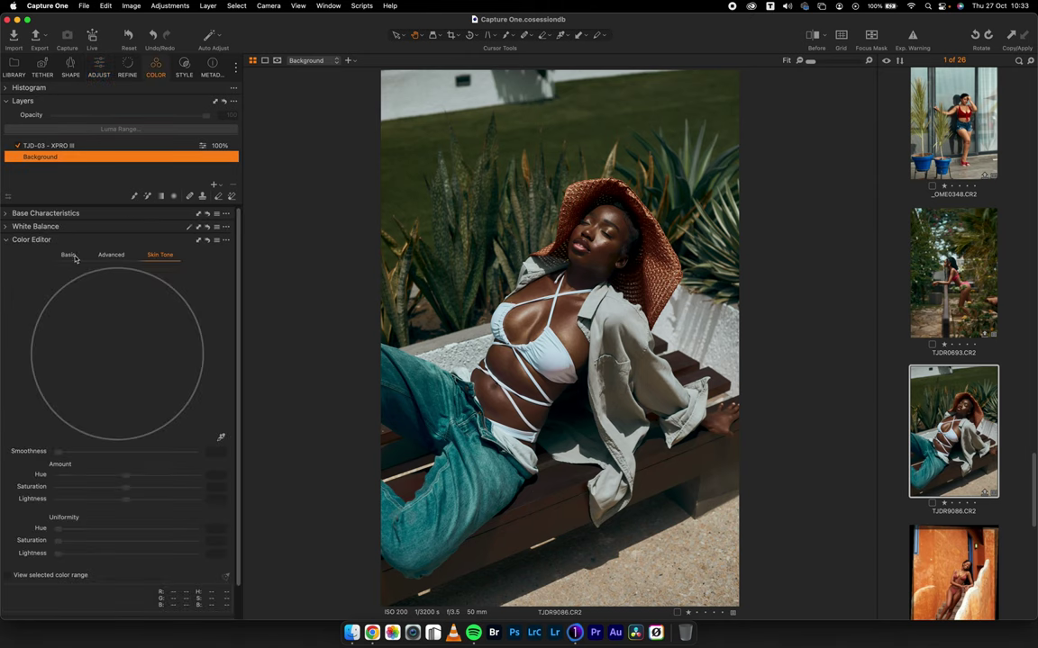
{"action": "left_click", "coordinate": [75, 278]}
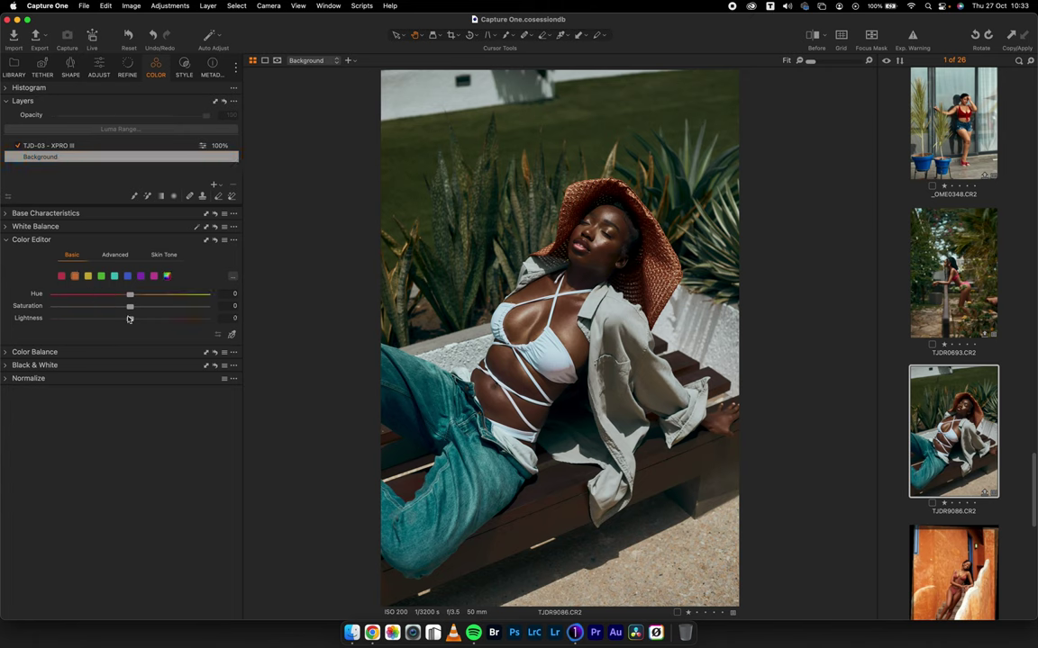
{"action": "left_click_drag", "start_coordinate": [129, 294], "coordinate": [127, 295]}
{"action": "left_click_drag", "start_coordinate": [127, 296], "coordinate": [125, 298]}
Compare the adjusted TJDR9086.CR2 with its unedited version
{"action": "left_click", "coordinate": [812, 36]}
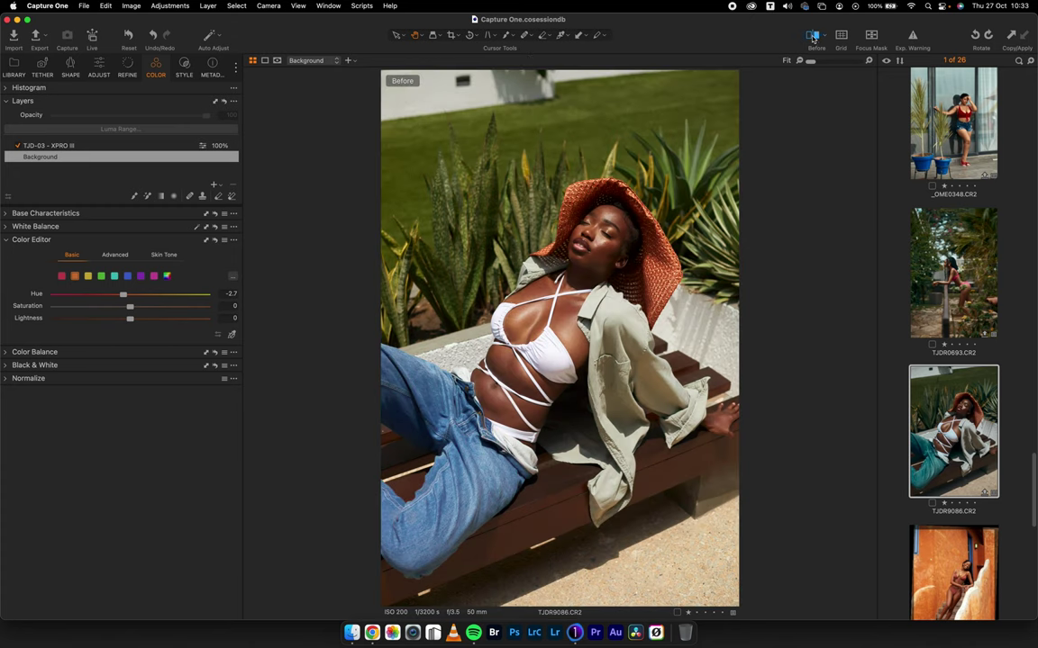
{"action": "left_click", "coordinate": [813, 36]}
{"action": "left_click", "coordinate": [812, 36]}
{"action": "left_click", "coordinate": [813, 36]}
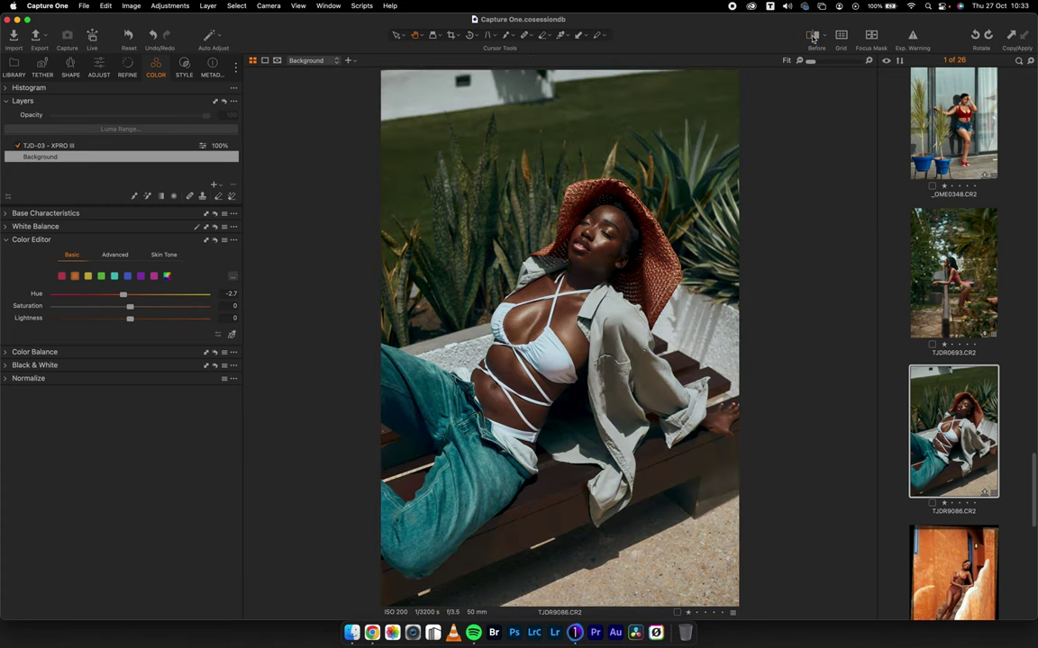
Open TJDR9373.CR2 and turn on its existing TJD-03 - XPRO III layer
{"action": "left_click", "coordinate": [961, 582]}
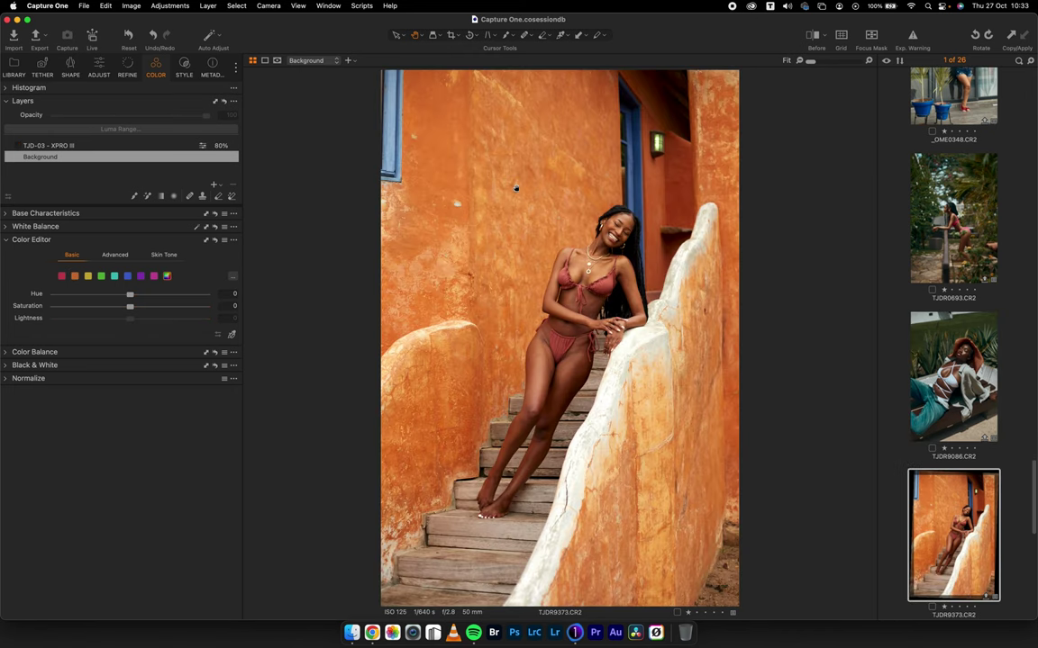
{"action": "left_click", "coordinate": [185, 66]}
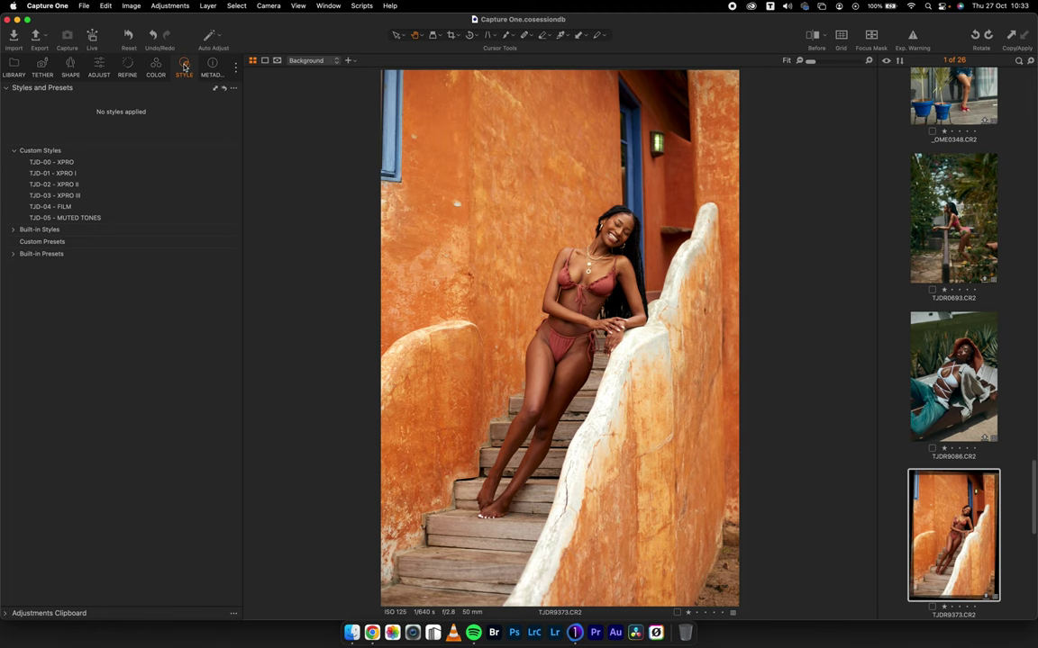
{"action": "left_click", "coordinate": [97, 69]}
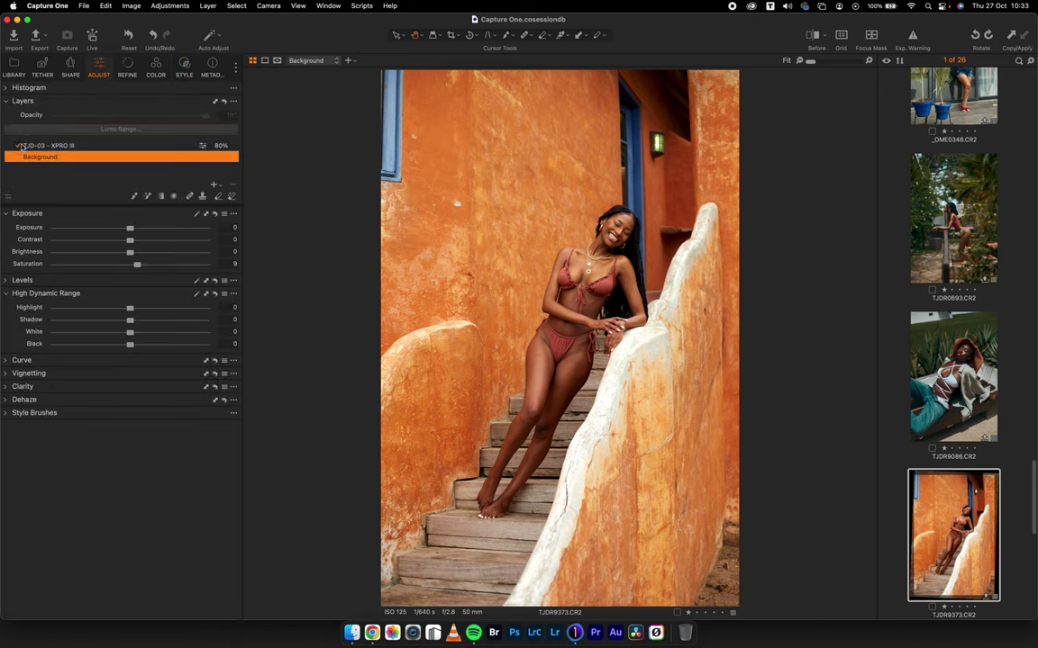
{"action": "left_click", "coordinate": [19, 145]}
{"action": "left_click", "coordinate": [50, 145]}
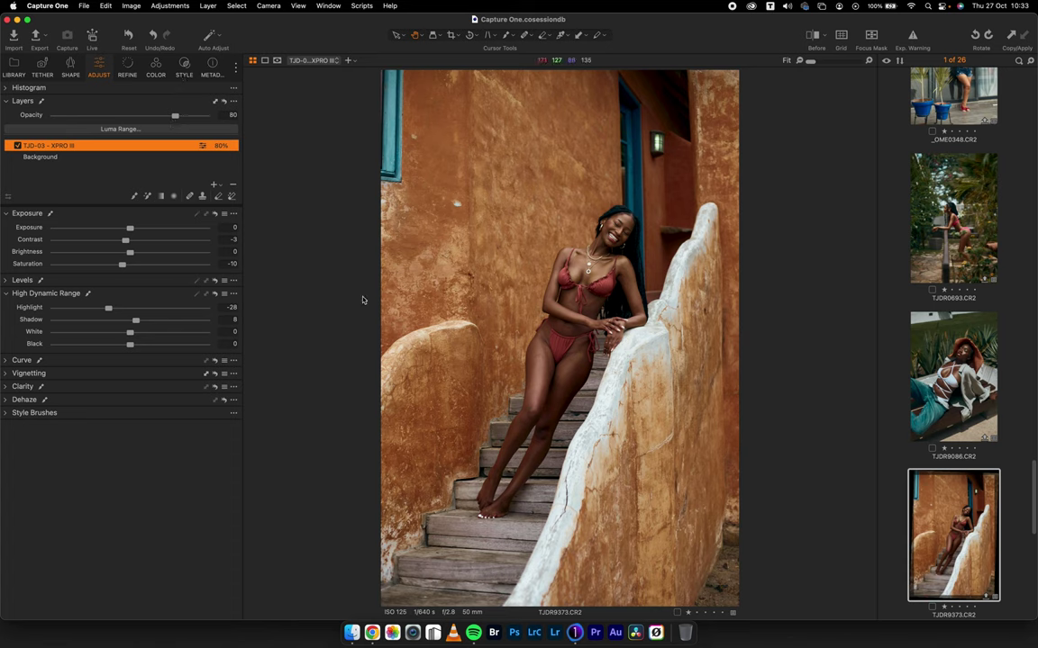
Sample the woman's skin tone on the Background of TJDR9373.CR2 and slightly lower its hue amount
{"action": "left_click", "coordinate": [58, 156]}
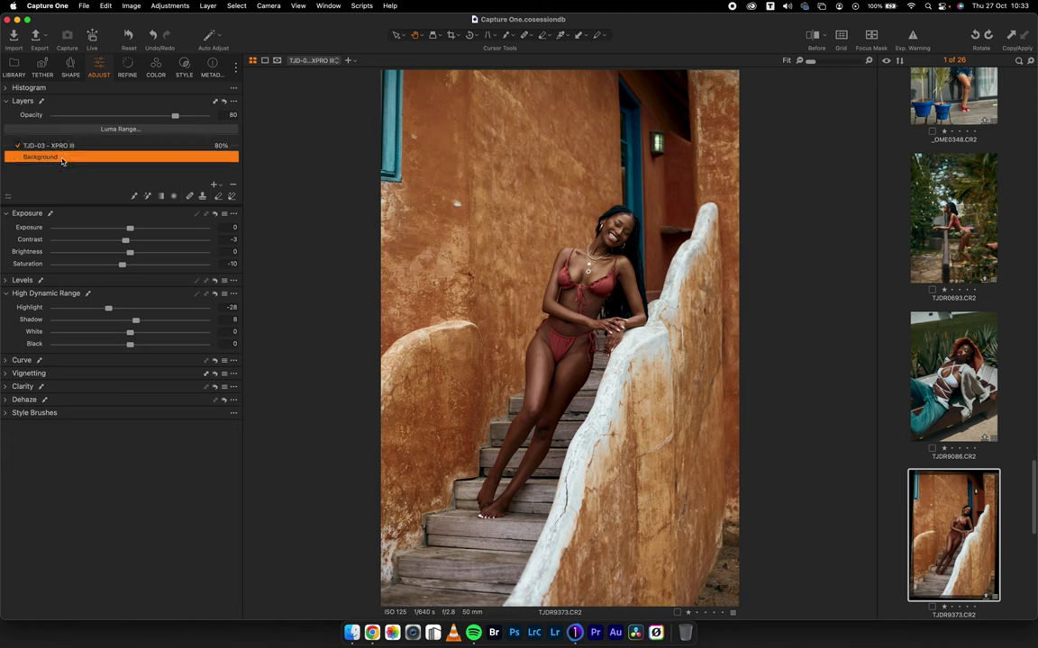
{"action": "left_click", "coordinate": [155, 67]}
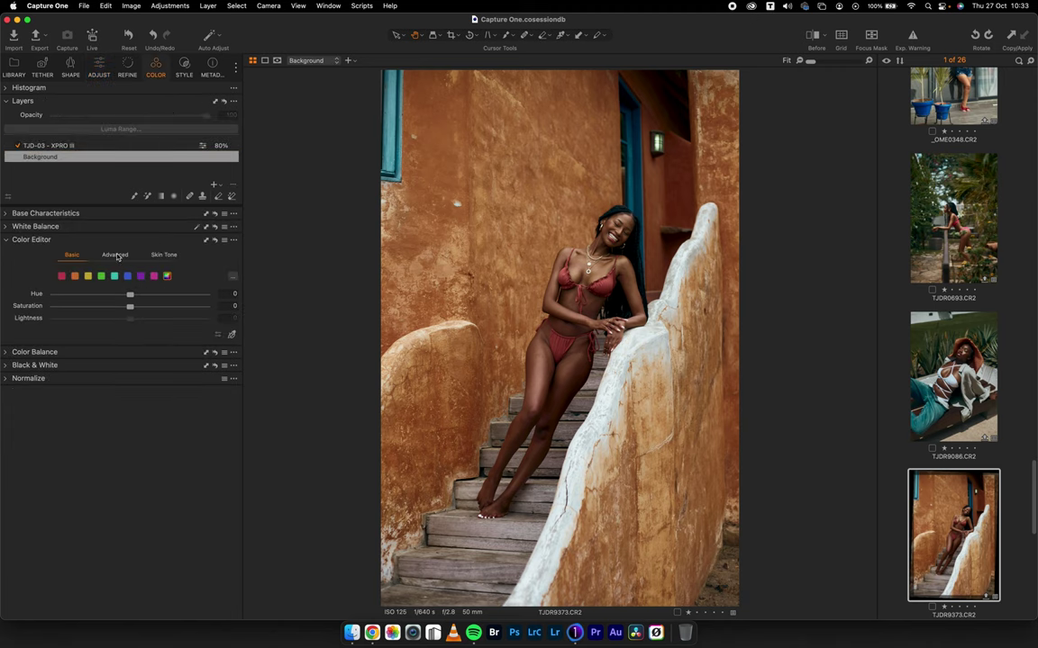
{"action": "left_click", "coordinate": [163, 255]}
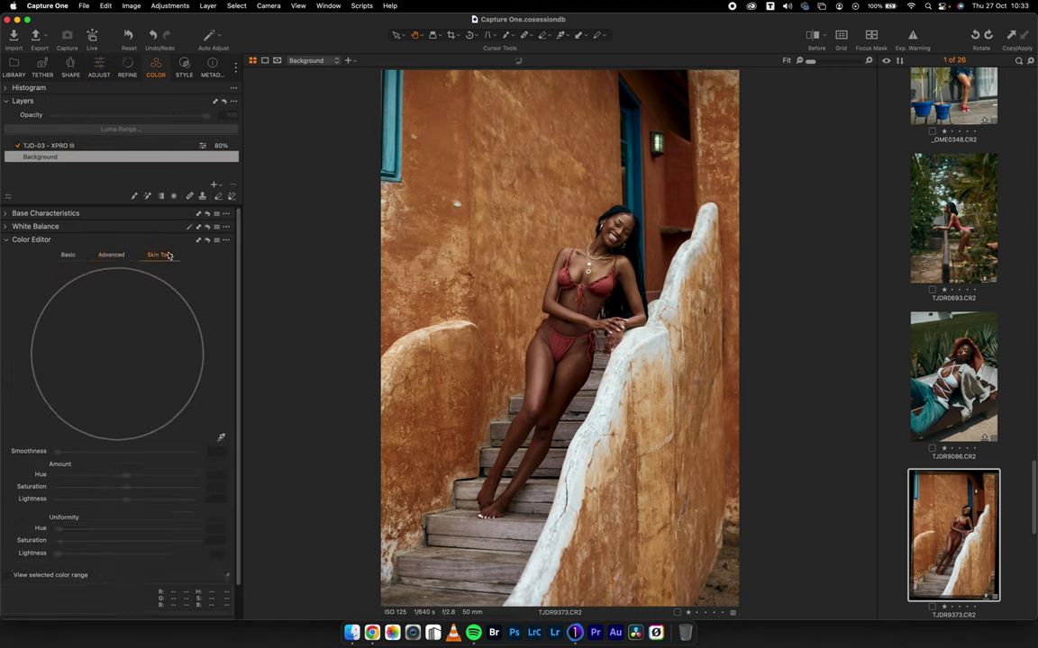
{"action": "left_click", "coordinate": [222, 439]}
{"action": "left_click", "coordinate": [606, 266]}
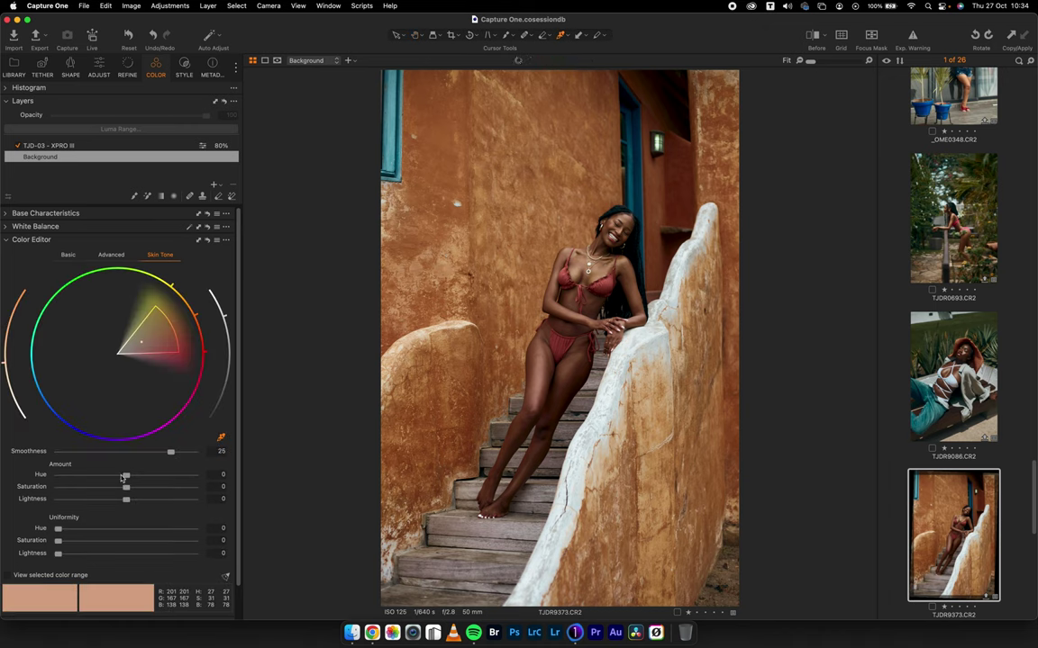
{"action": "mouse_move", "coordinate": [127, 489]}
{"action": "left_mouse_down"}
{"action": "mouse_move", "coordinate": [147, 489]}
{"action": "mouse_move", "coordinate": [147, 501]}
{"action": "mouse_move", "coordinate": [120, 478]}
{"action": "left_mouse_up"}
{"action": "left_click", "coordinate": [9, 240]}
{"action": "left_click", "coordinate": [8, 100]}
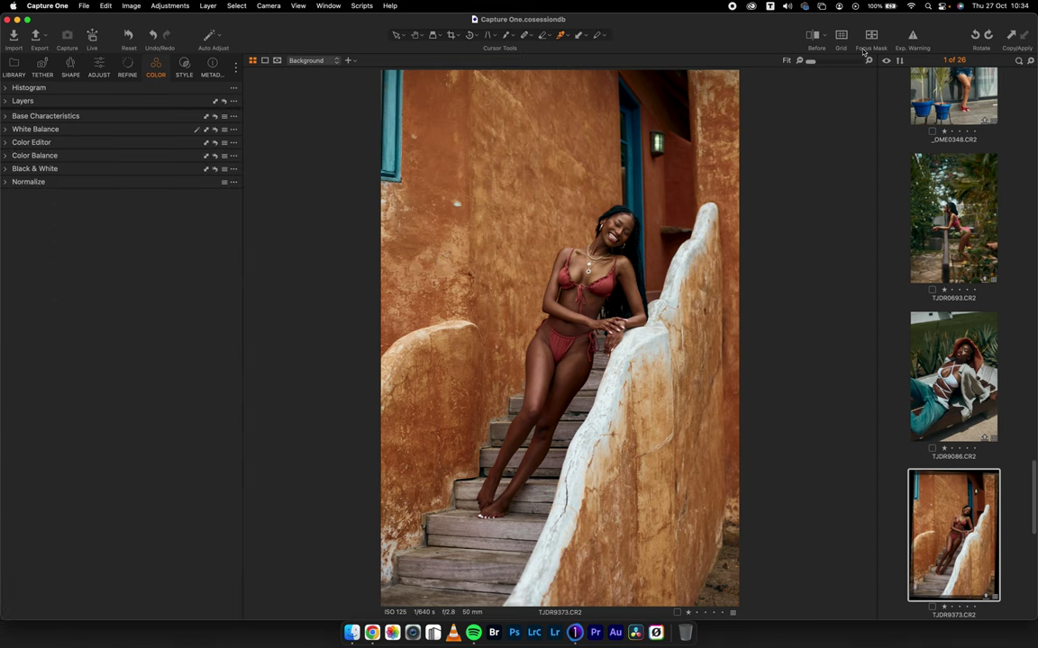
Compare the adjusted TJDR9373.CR2 with its unedited version
{"action": "left_click", "coordinate": [812, 36]}
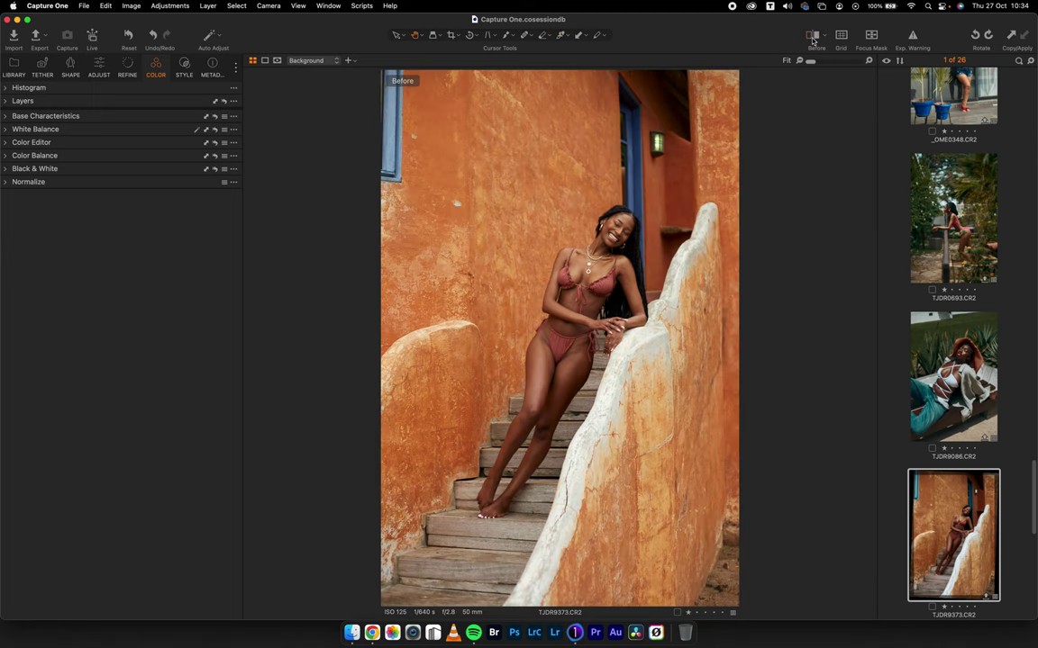
{"action": "left_click", "coordinate": [812, 37]}
{"action": "left_click", "coordinate": [811, 37]}
{"action": "left_click", "coordinate": [812, 37]}
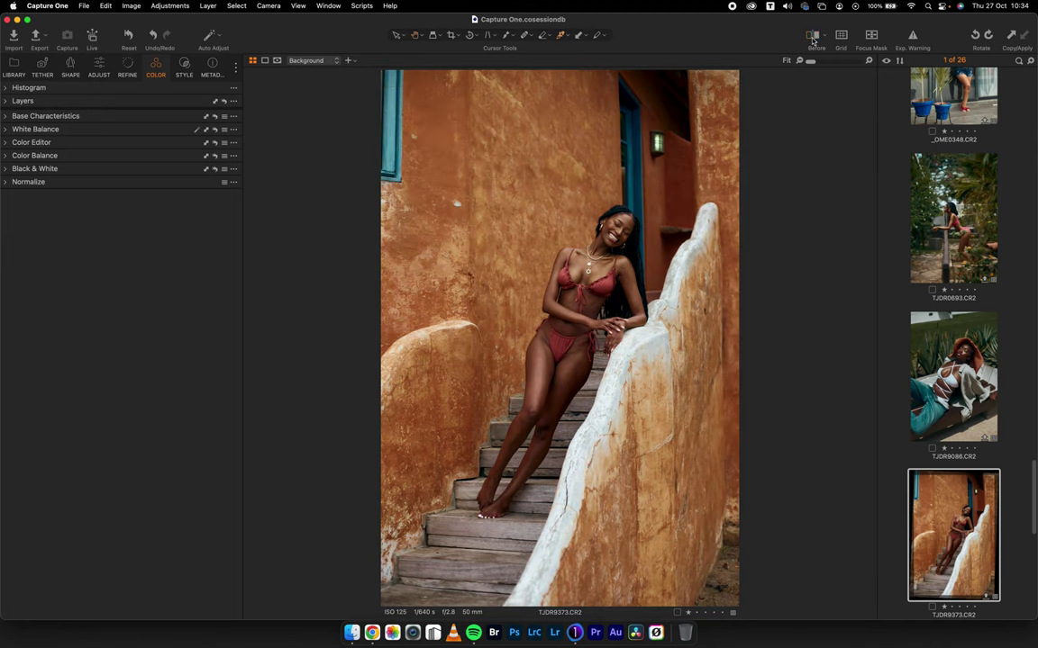
{"action": "left_click", "coordinate": [811, 37]}
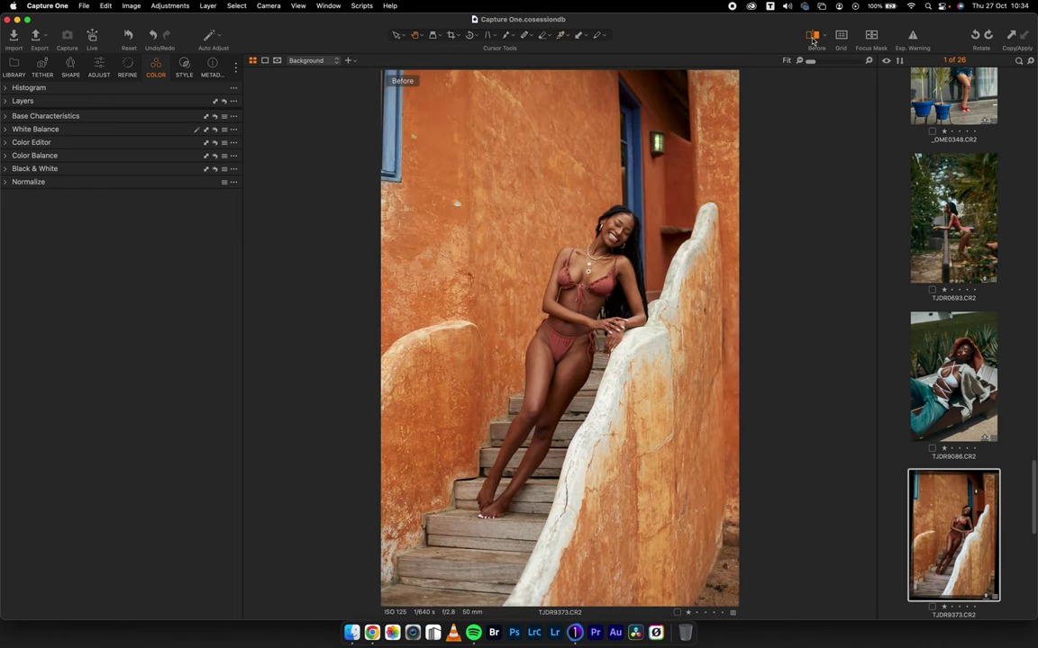
{"action": "left_click", "coordinate": [812, 37]}
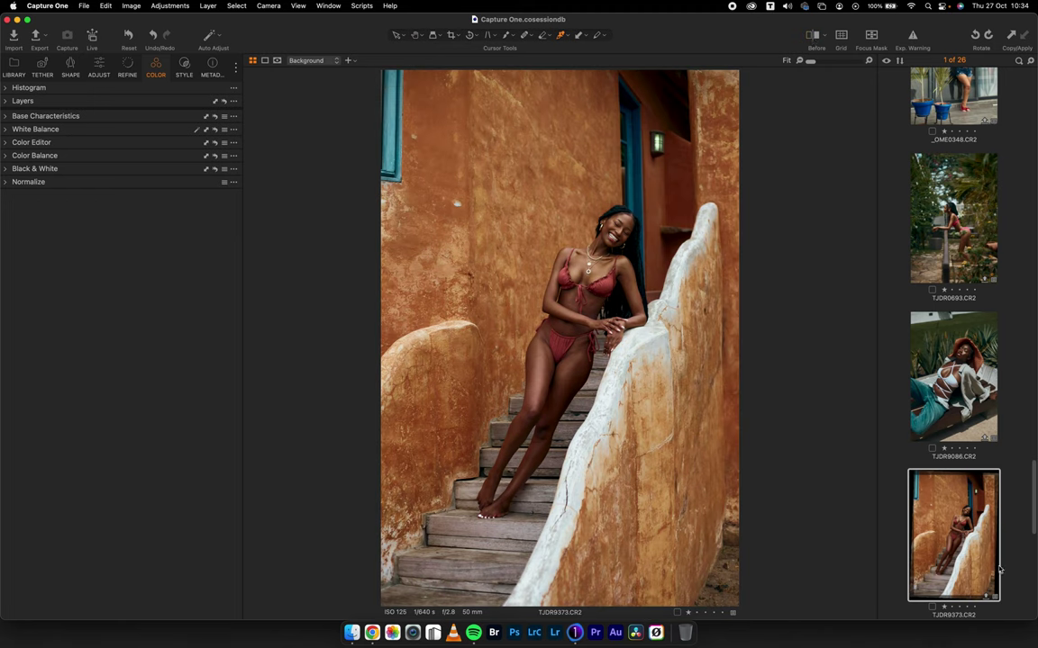
Open TJDR9526.CR2 and apply the TJD-04 - FILM style to a new layer
{"action": "scroll", "coordinate": [954, 450], "scroll_direction": "down", "scroll_amount": 5}
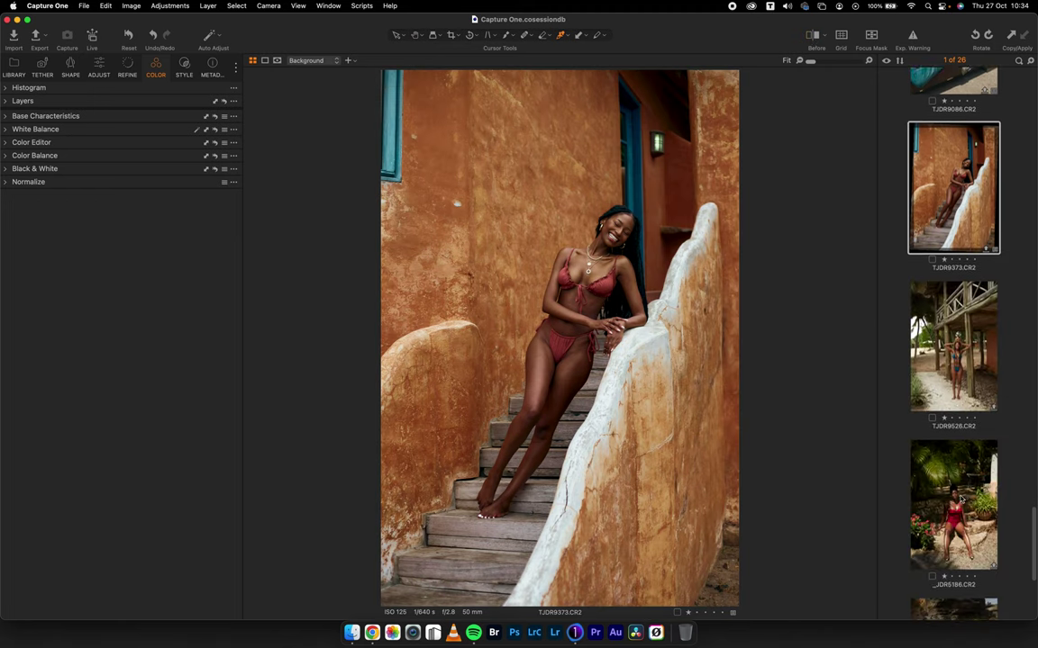
{"action": "left_click", "coordinate": [957, 344]}
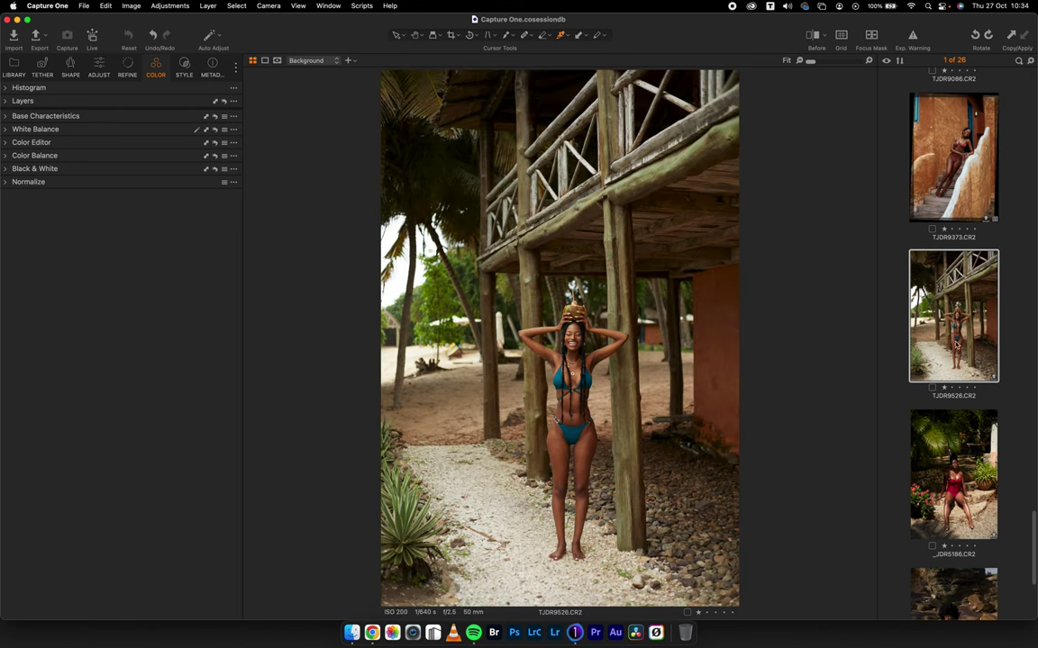
{"action": "left_click", "coordinate": [184, 65]}
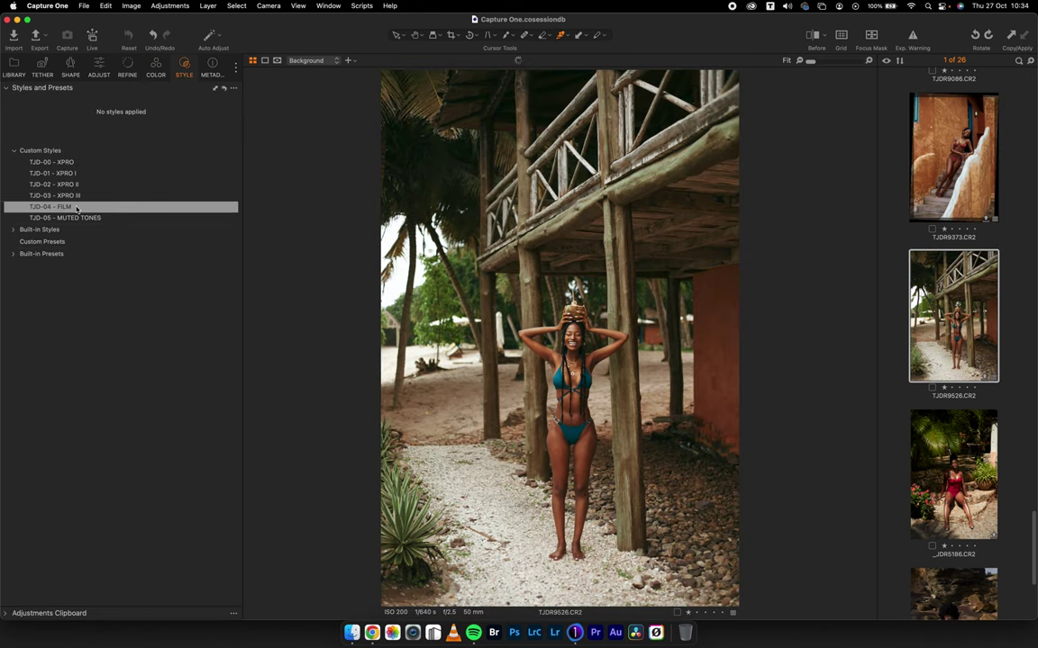
{"action": "right_click", "coordinate": [72, 207]}
{"action": "left_click", "coordinate": [99, 234]}
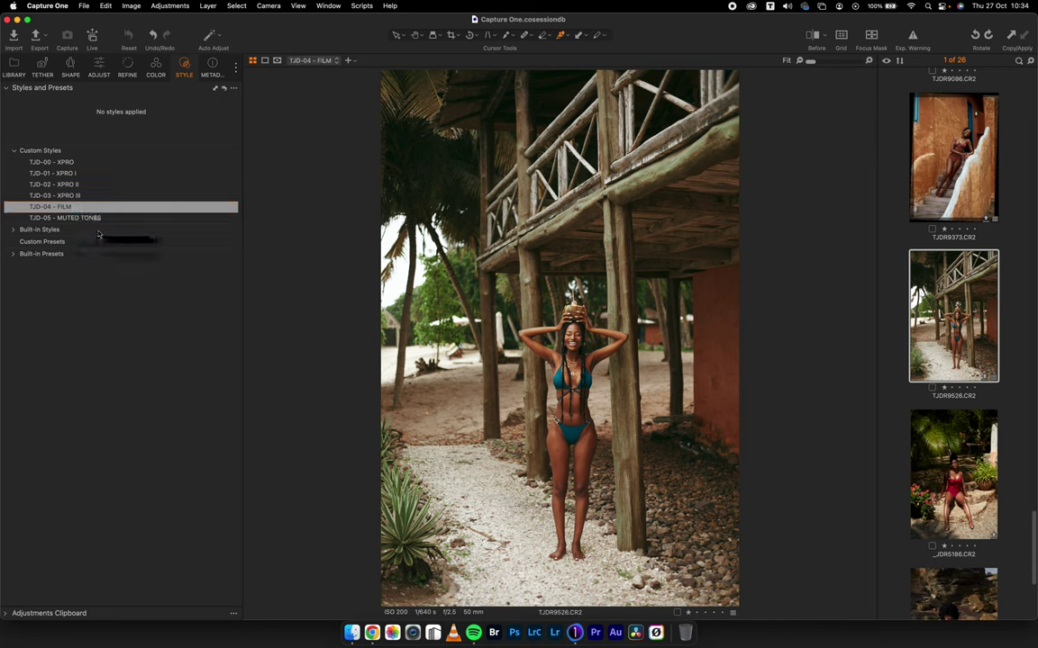
Crop TJDR9526.CR2 slightly tighter around the woman under the wooden balcony
{"action": "left_click", "coordinate": [451, 34]}
{"action": "left_click_drag", "start_coordinate": [382, 272], "coordinate": [407, 268]}
{"action": "key", "text": "h"}
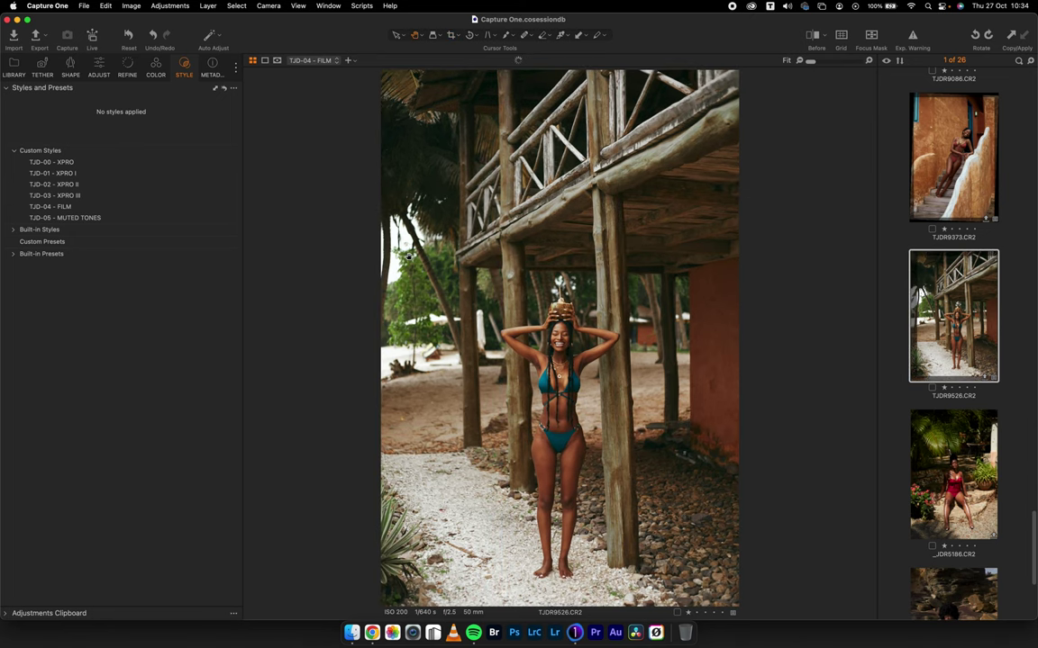
Rotate TJDR9526.CR2 slightly freehand to straighten the wooden posts, and reposition the crop around the woman
{"action": "left_click", "coordinate": [471, 34]}
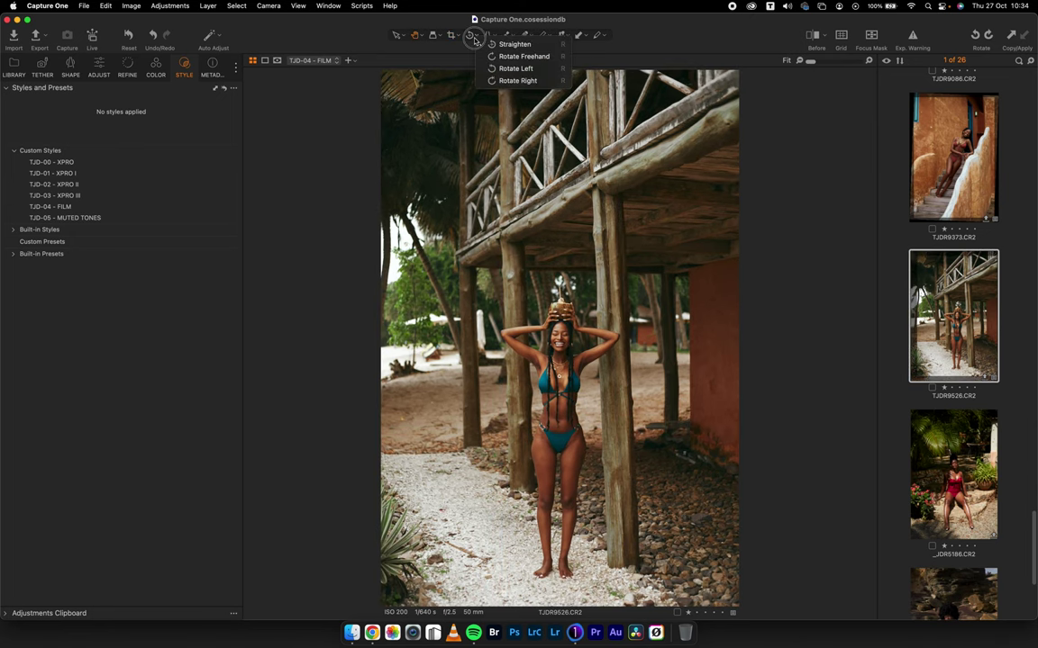
{"action": "left_click", "coordinate": [491, 56]}
{"action": "left_click_drag", "start_coordinate": [540, 158], "coordinate": [562, 144]}
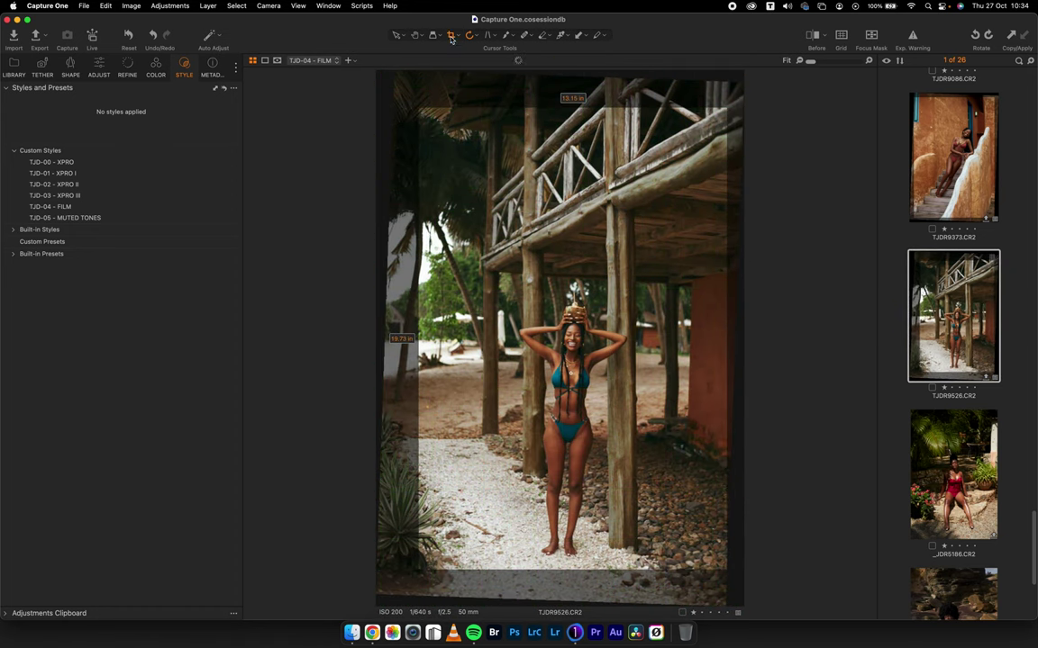
{"action": "key", "text": "c"}
{"action": "left_click_drag", "start_coordinate": [556, 283], "coordinate": [571, 374]}
{"action": "key", "text": "h"}
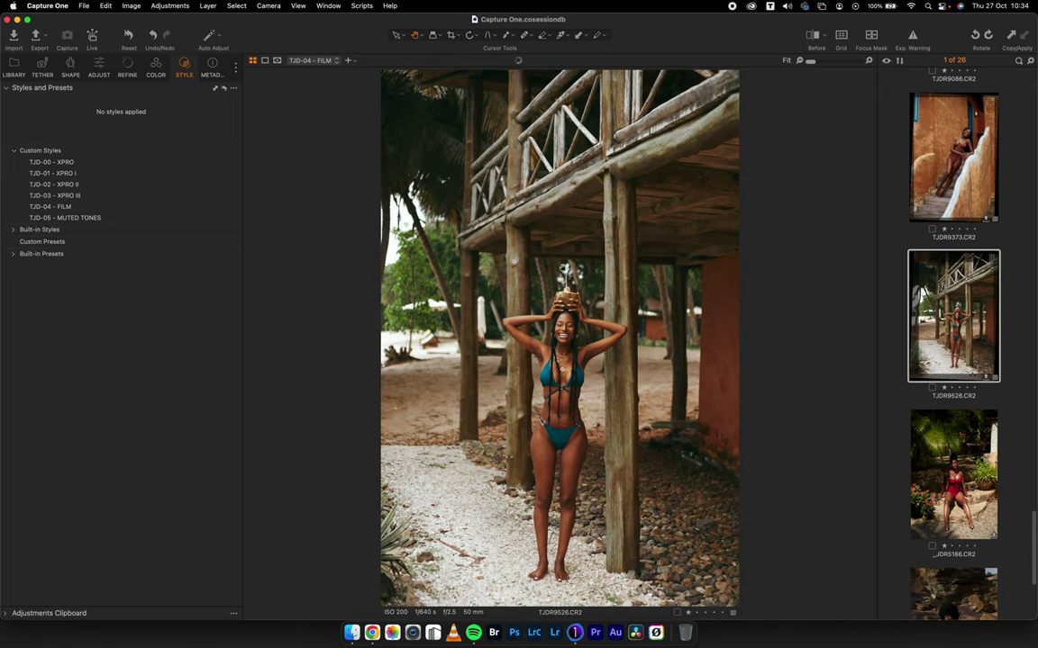
Compare the styled and cropped TJDR9526.CR2 with its unedited version
{"action": "left_click", "coordinate": [812, 36]}
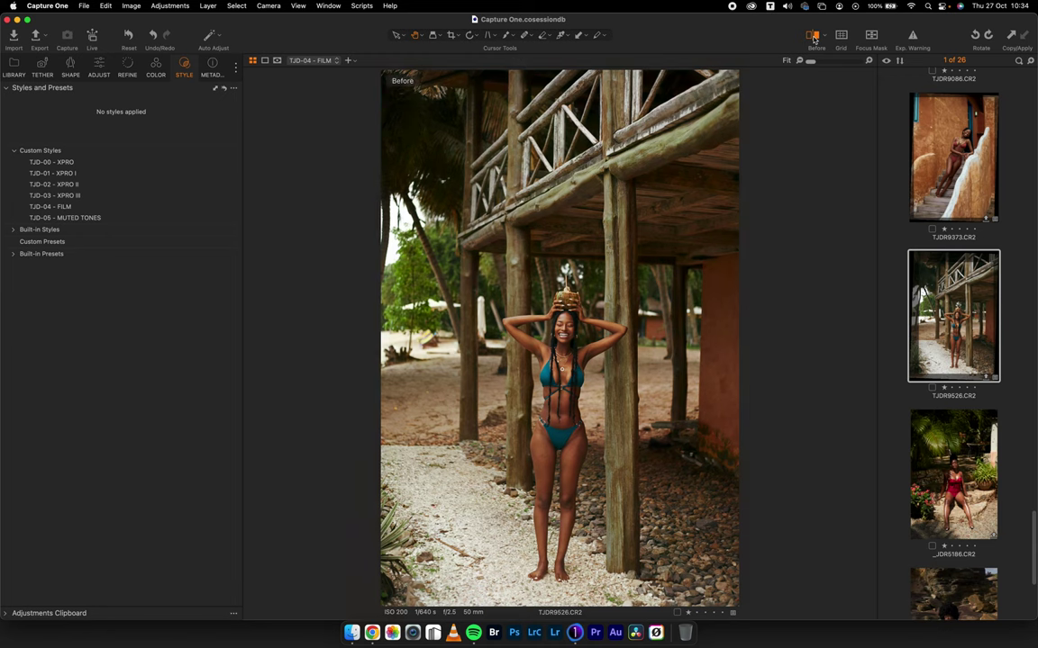
{"action": "left_click", "coordinate": [812, 36]}
{"action": "left_click", "coordinate": [812, 36]}
{"action": "left_click", "coordinate": [812, 36]}
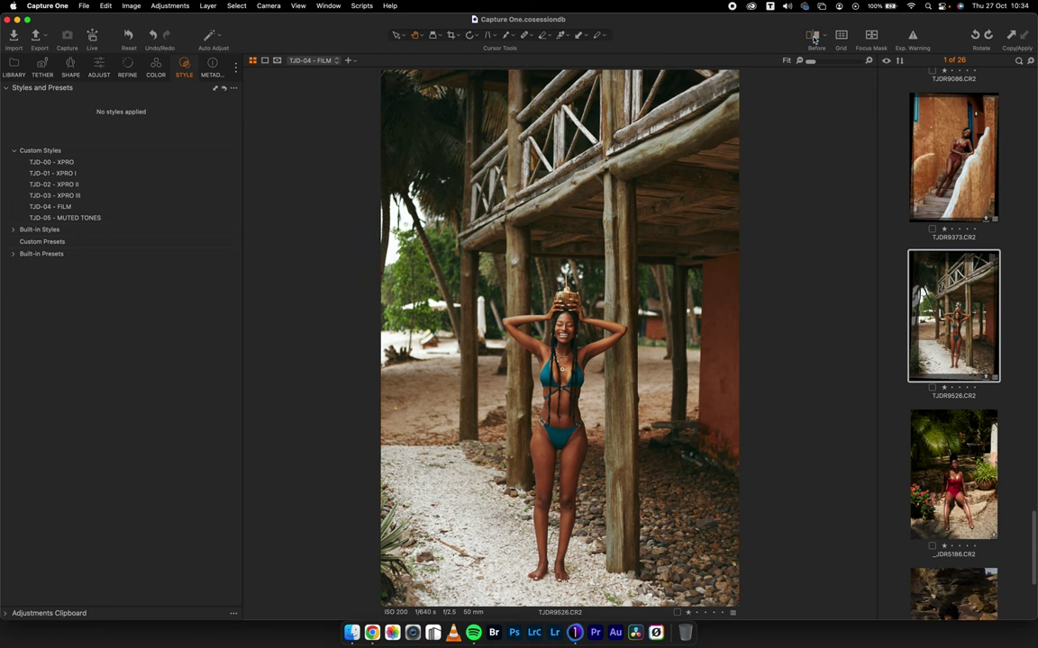
{"action": "left_click", "coordinate": [814, 39]}
{"action": "left_click", "coordinate": [813, 38]}
Open _JDR5186.CR2 and apply the TJD-03 - XPRO III style to a new layer
{"action": "left_click", "coordinate": [952, 472]}
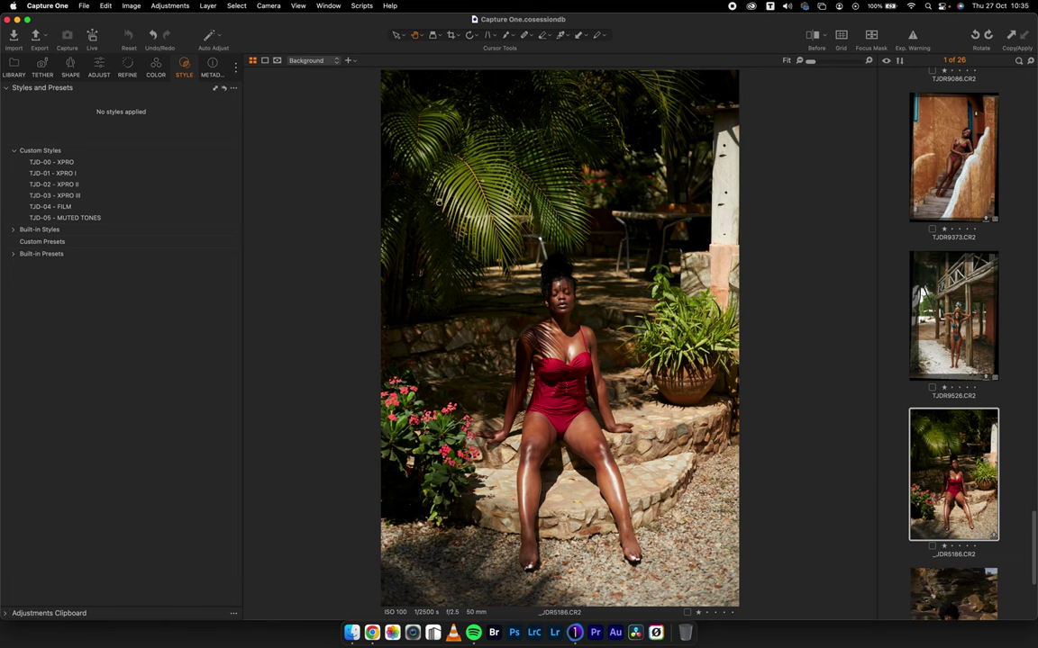
{"action": "right_click", "coordinate": [81, 196]}
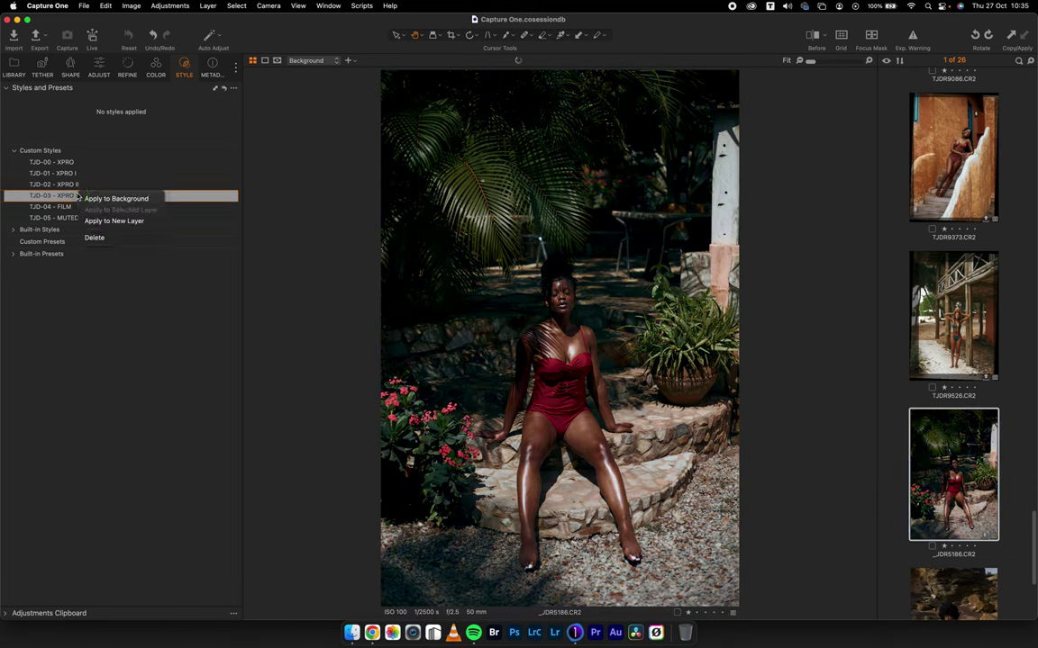
{"action": "left_click", "coordinate": [128, 221]}
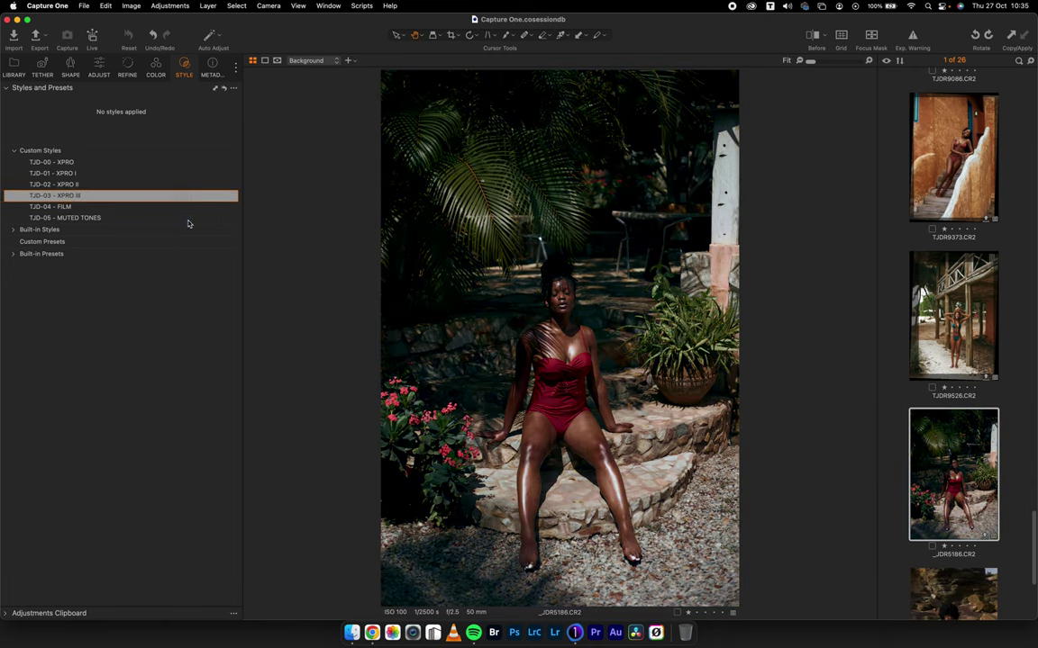
Lower the opacity of the TJD-03 - XPRO III layer on _JDR5186.CR2 and warm its white balance to about 5318 K
{"action": "left_click", "coordinate": [99, 69]}
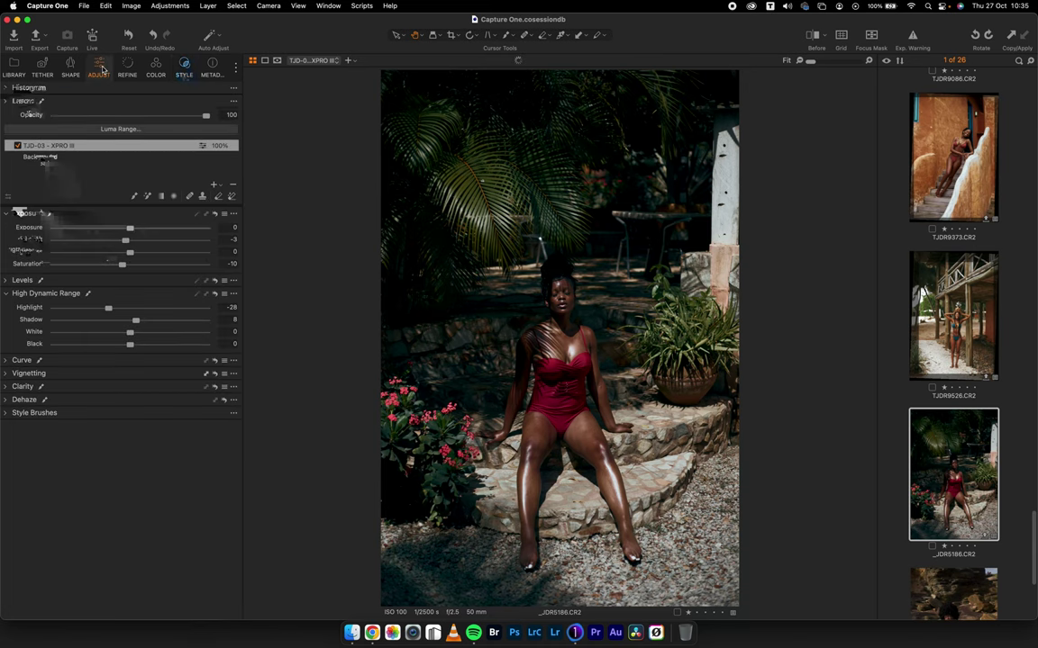
{"action": "left_click_drag", "start_coordinate": [205, 117], "coordinate": [175, 120]}
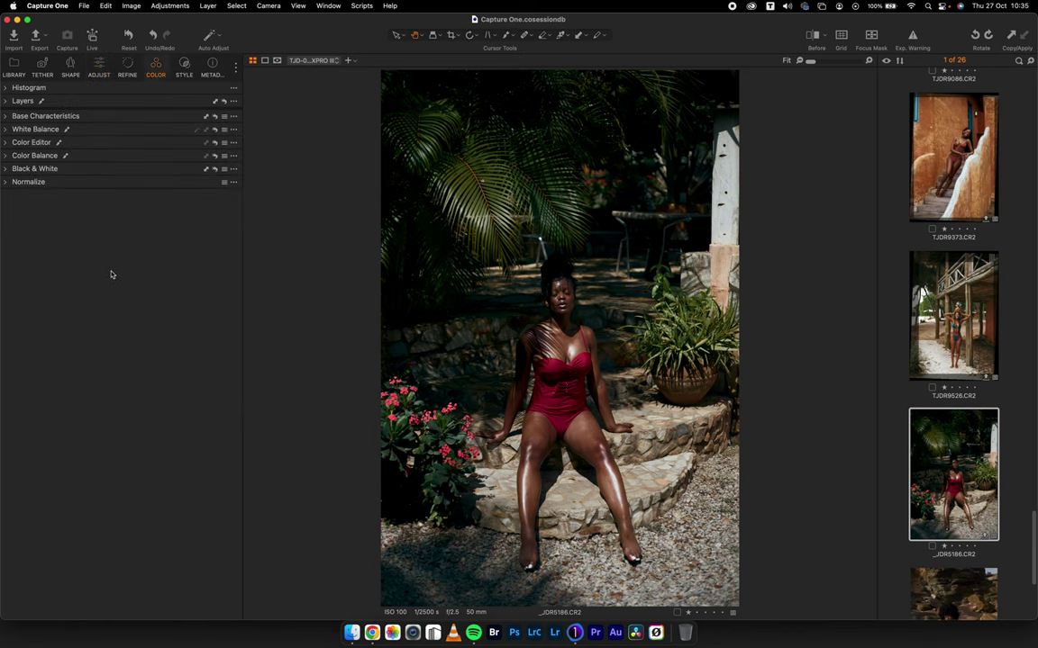
{"action": "left_click", "coordinate": [7, 128]}
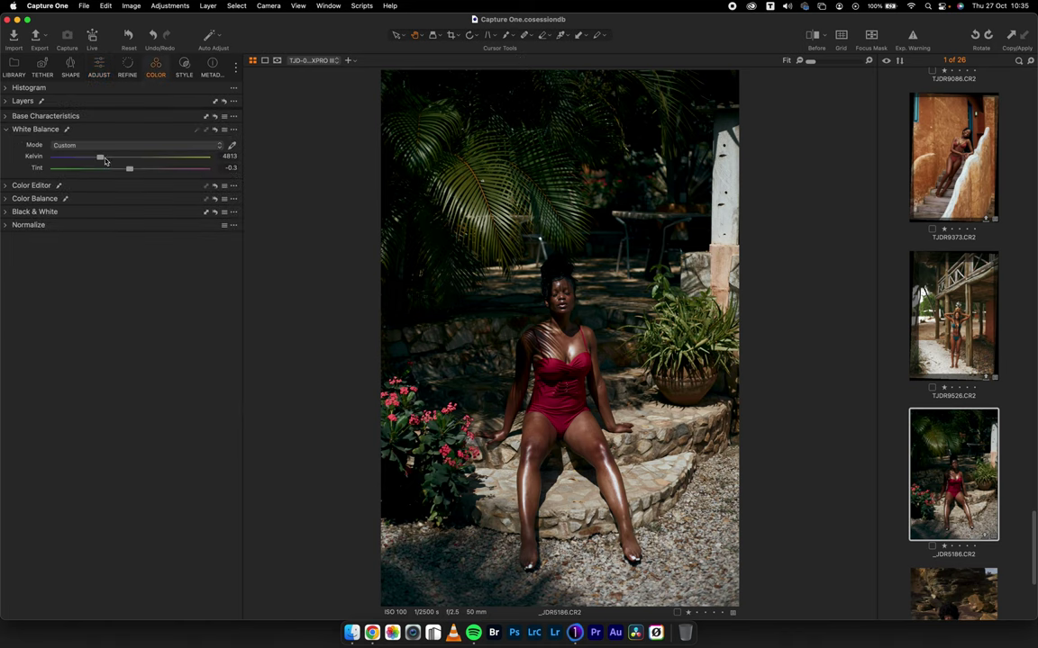
{"action": "left_click_drag", "start_coordinate": [104, 161], "coordinate": [112, 161]}
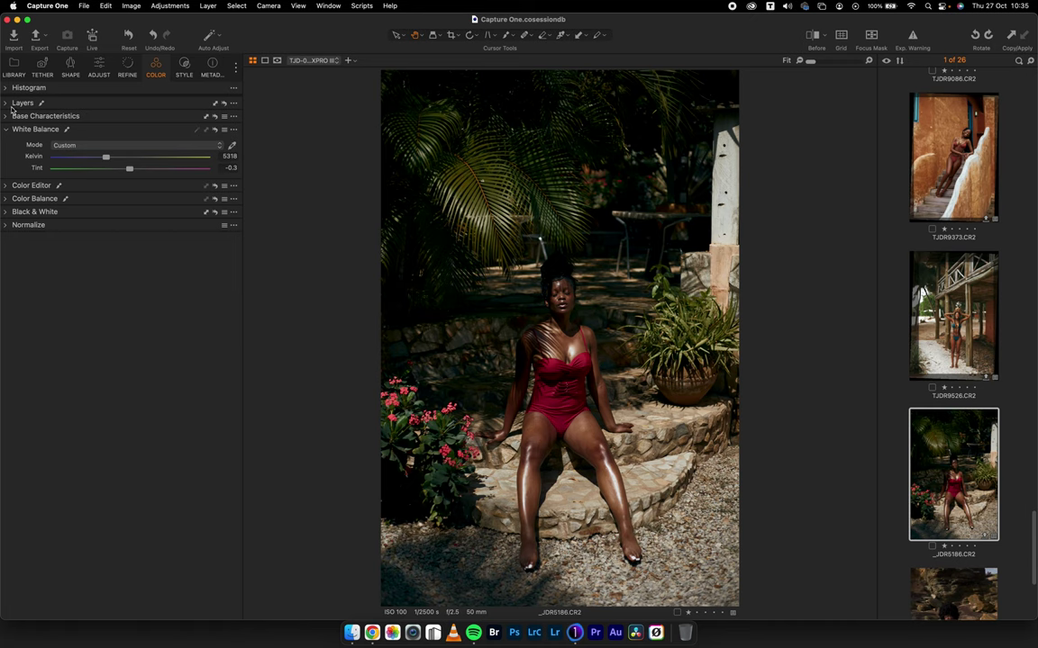
On the Background layer of _JDR5186.CR2, sample the woman's skin tone and set hue to -2.5, saturation to 2.3 and lightness to -4.2
{"action": "left_click", "coordinate": [13, 100]}
{"action": "left_click", "coordinate": [46, 159]}
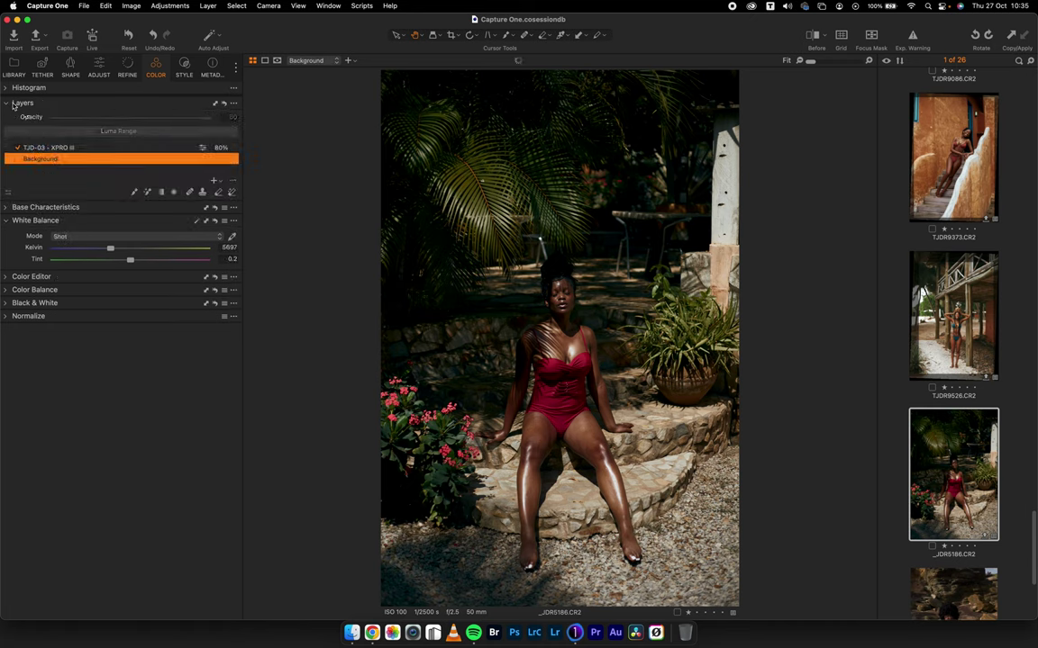
{"action": "left_click", "coordinate": [12, 103]}
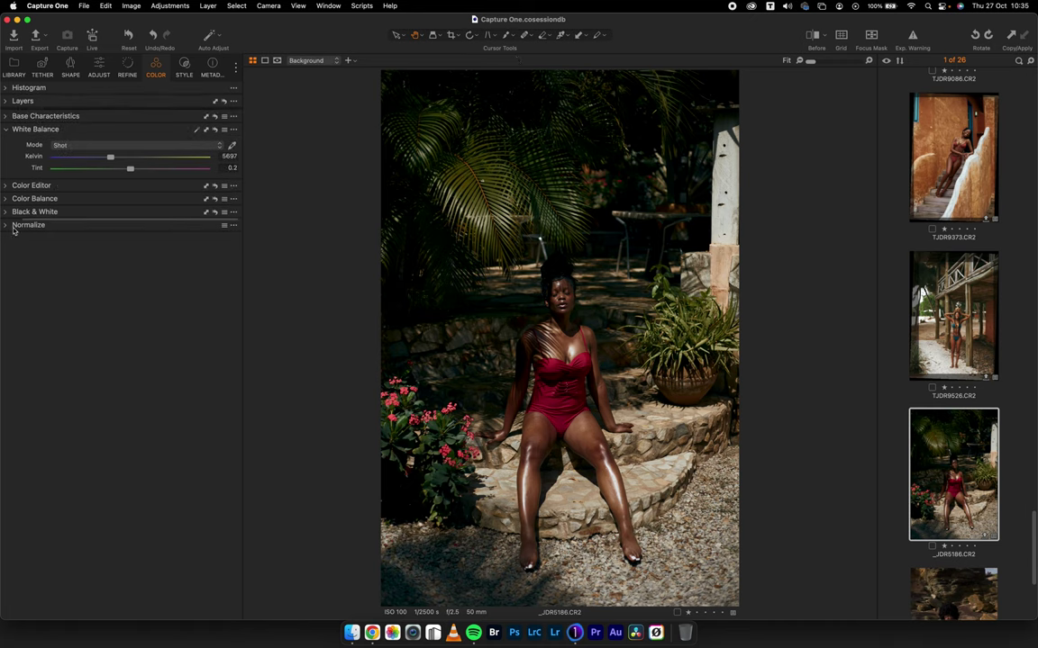
{"action": "left_click", "coordinate": [11, 185]}
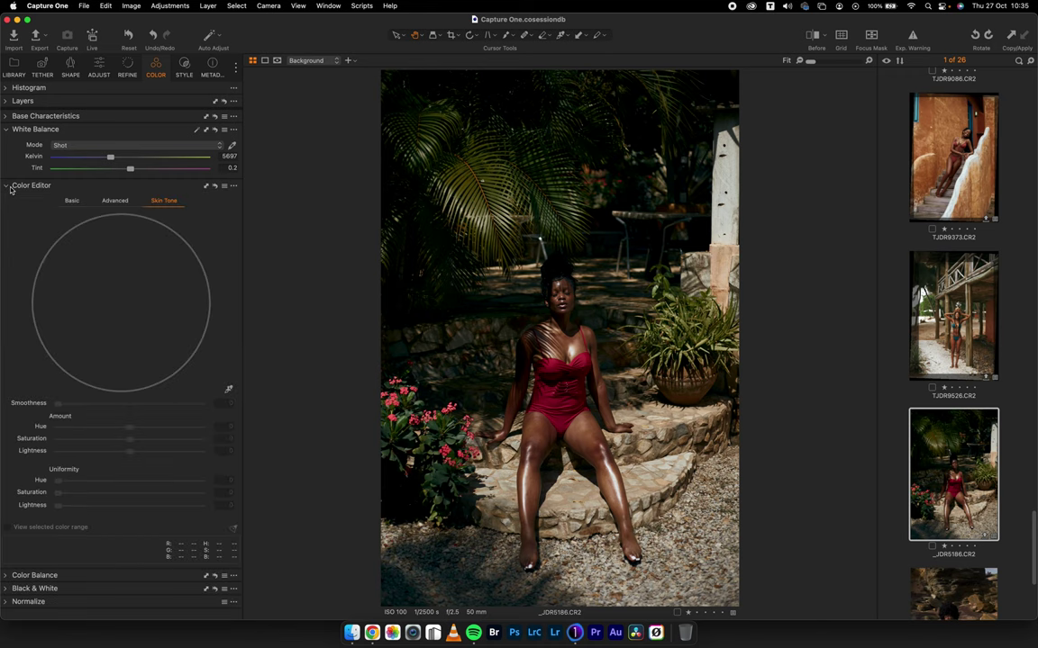
{"action": "left_click", "coordinate": [228, 389]}
{"action": "left_click", "coordinate": [568, 338]}
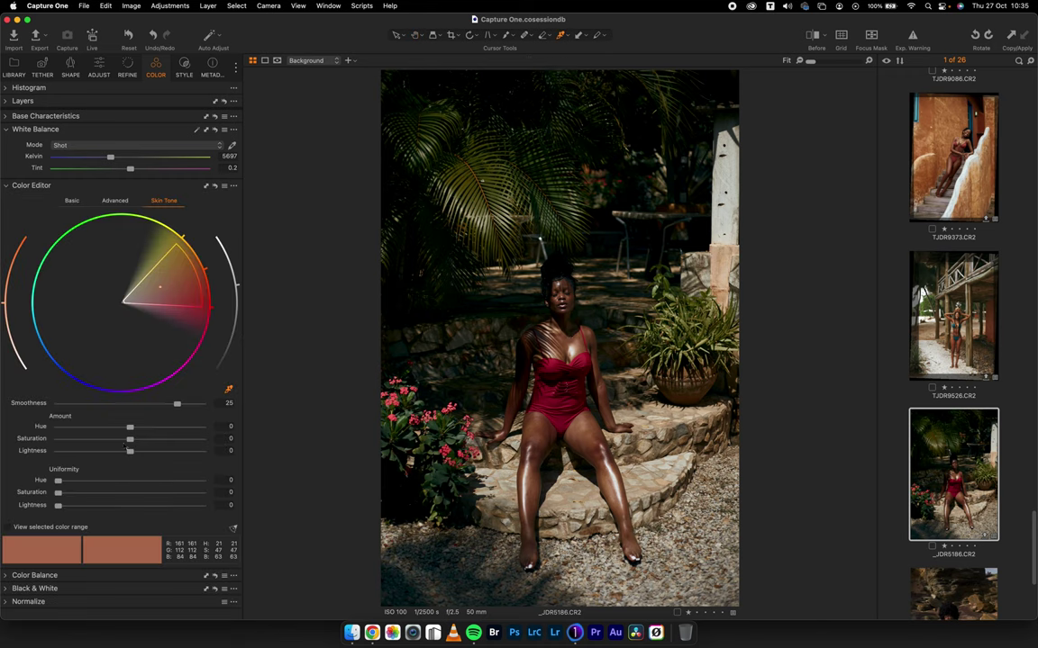
{"action": "left_click_drag", "start_coordinate": [130, 427], "coordinate": [102, 457]}
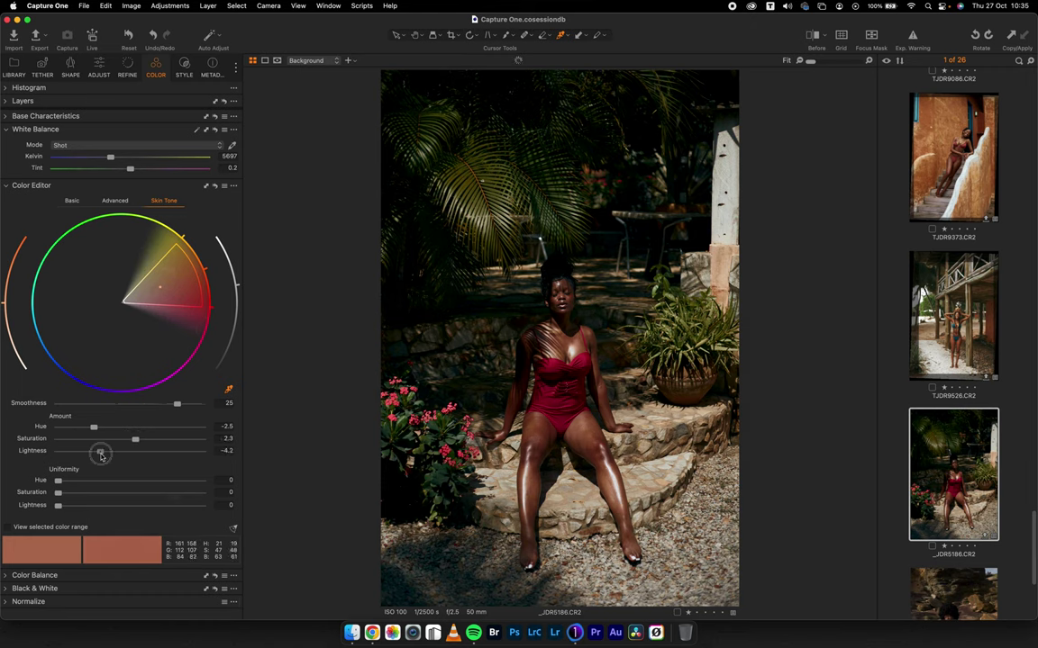
{"action": "left_click", "coordinate": [28, 185]}
Grade _JDR5186.CR2 with 3-way Color Balance: tint shadows slightly cyan, midtones orange and highlights blue, and adjust the highlights' lightness
{"action": "left_click", "coordinate": [42, 200]}
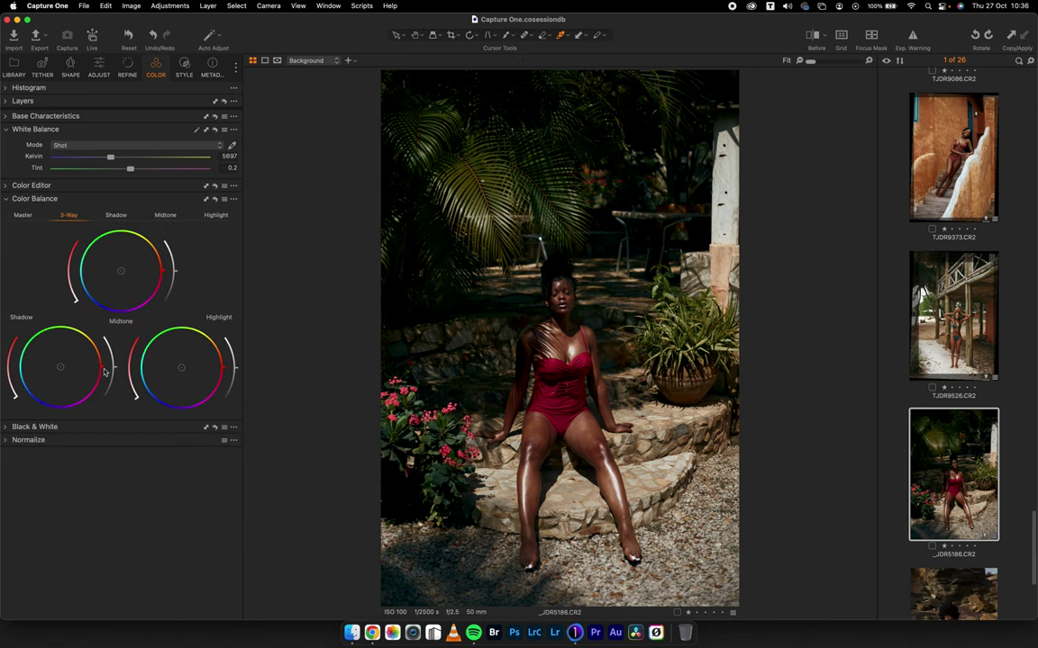
{"action": "mouse_move", "coordinate": [97, 370]}
{"action": "left_mouse_down"}
{"action": "mouse_move", "coordinate": [31, 342]}
{"action": "mouse_move", "coordinate": [23, 396]}
{"action": "mouse_move", "coordinate": [10, 360]}
{"action": "mouse_move", "coordinate": [9, 379]}
{"action": "mouse_move", "coordinate": [14, 347]}
{"action": "mouse_move", "coordinate": [6, 399]}
{"action": "left_mouse_up"}
{"action": "left_click_drag", "start_coordinate": [181, 368], "coordinate": [126, 388]}
{"action": "left_click_drag", "start_coordinate": [162, 273], "coordinate": [161, 220]}
{"action": "left_click_drag", "start_coordinate": [76, 303], "coordinate": [74, 300]}
{"action": "left_click_drag", "start_coordinate": [239, 371], "coordinate": [245, 338]}
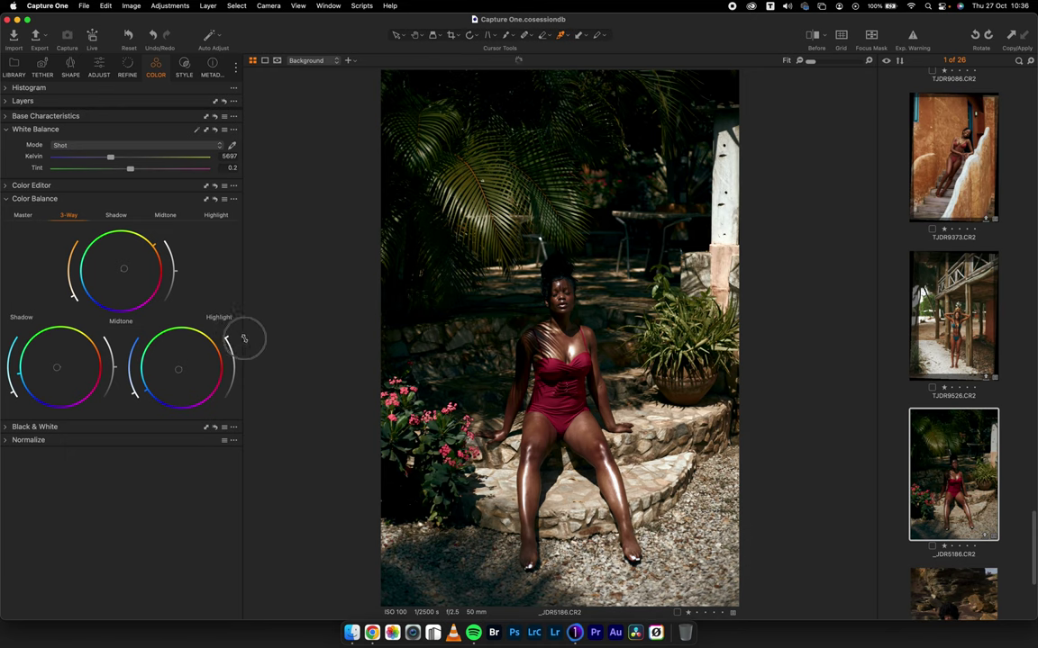
{"action": "left_click_drag", "start_coordinate": [205, 401], "coordinate": [215, 400]}
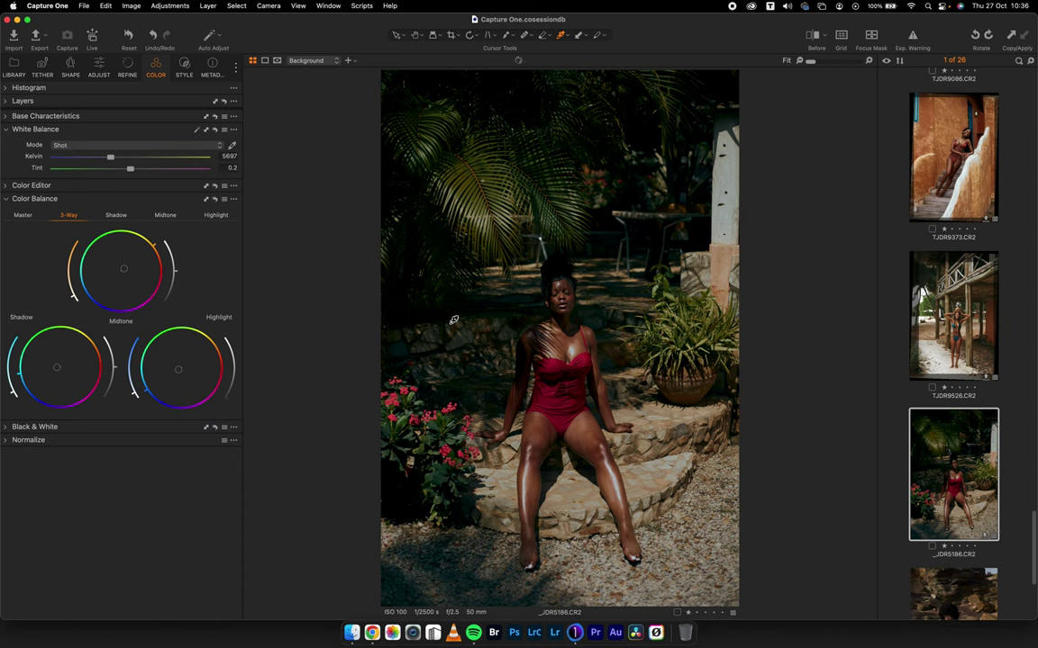
{"action": "left_click", "coordinate": [20, 200]}
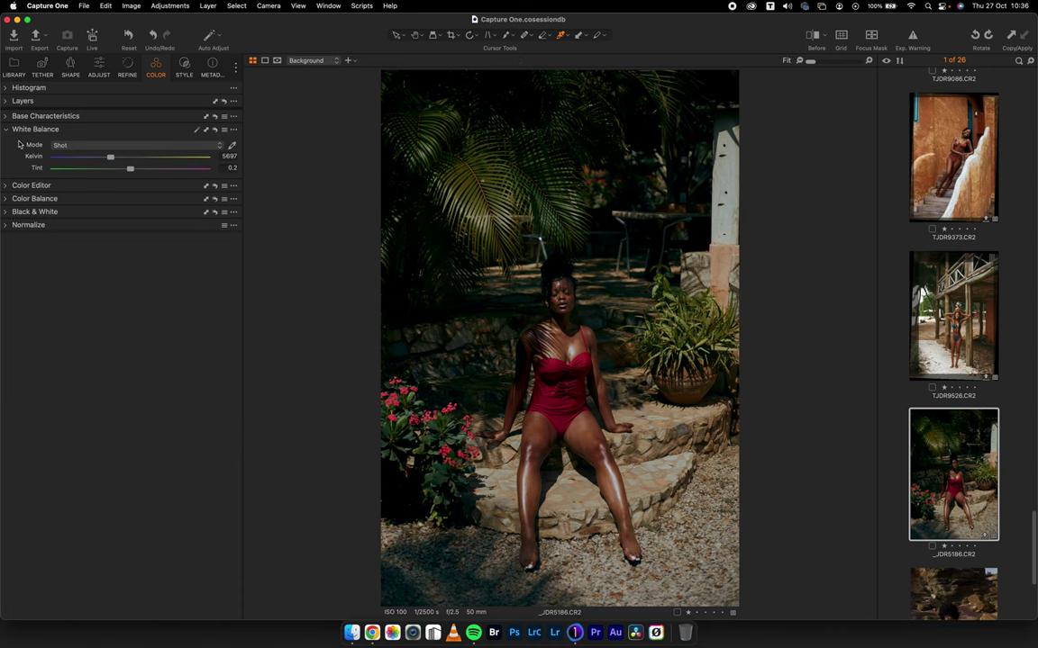
{"action": "left_click", "coordinate": [26, 127]}
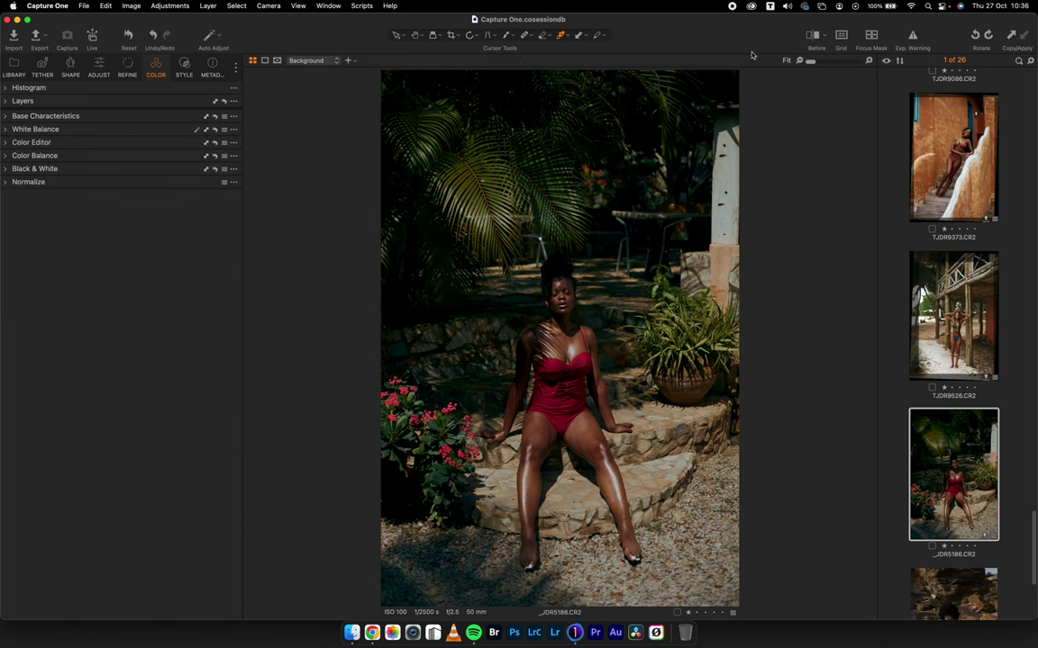
Compare the color-graded _JDR5186.CR2 with its unedited version
{"action": "left_click", "coordinate": [812, 36]}
{"action": "left_click", "coordinate": [814, 37]}
{"action": "left_click", "coordinate": [813, 37]}
{"action": "left_click", "coordinate": [814, 37]}
{"action": "left_click", "coordinate": [414, 37]}
Set the Background layer's exposure on _JDR5186.CR2 to 0.17 and check the photo against its unedited version
{"action": "left_click", "coordinate": [100, 67]}
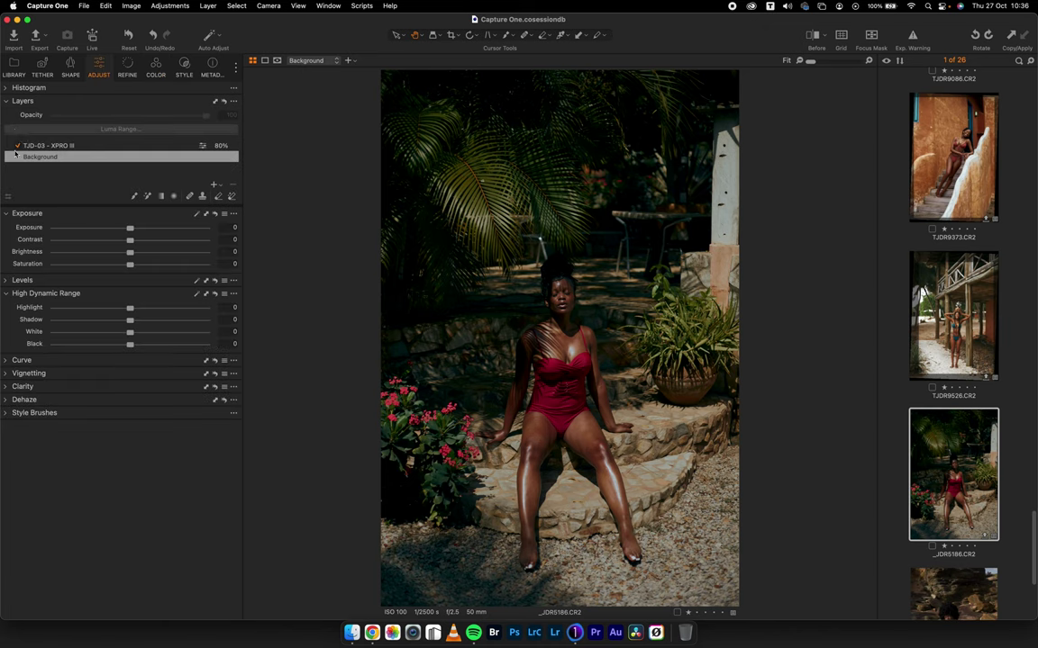
{"action": "mouse_move", "coordinate": [130, 320]}
{"action": "left_mouse_down"}
{"action": "mouse_move", "coordinate": [141, 324]}
{"action": "mouse_move", "coordinate": [132, 322]}
{"action": "left_mouse_up"}
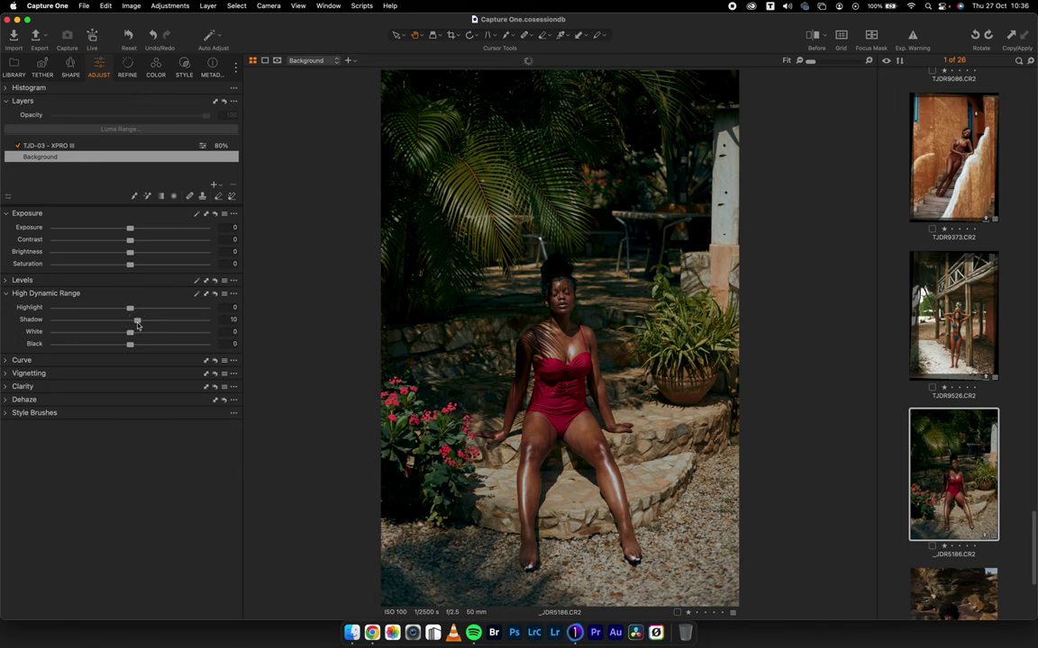
{"action": "left_click_drag", "start_coordinate": [127, 228], "coordinate": [134, 232]}
{"action": "left_click", "coordinate": [814, 37]}
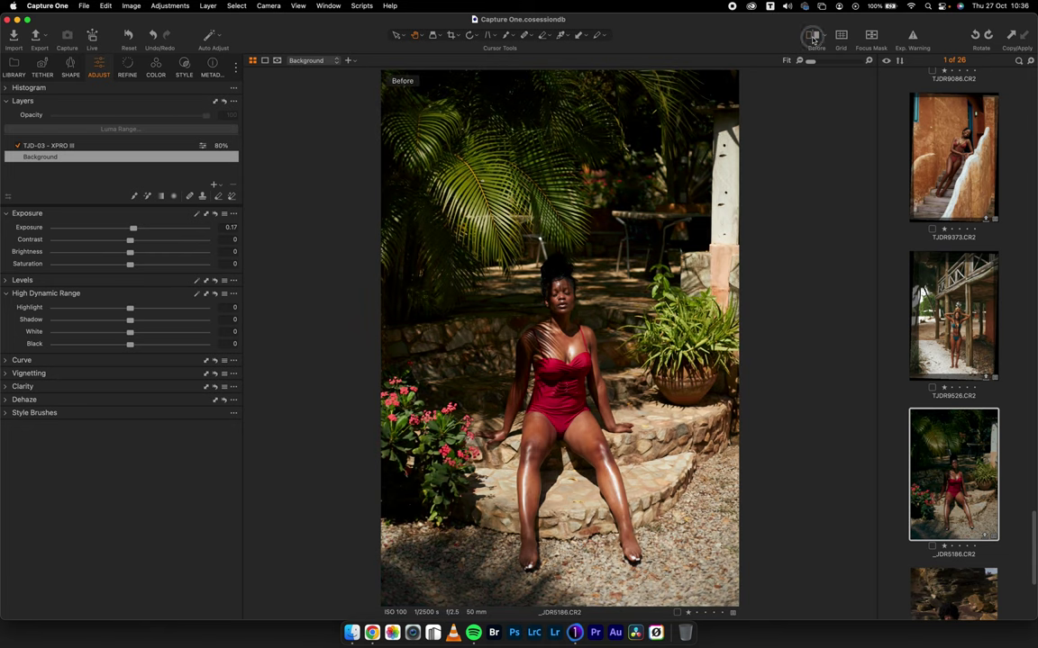
{"action": "left_click", "coordinate": [813, 37]}
Apply the TJD-02 - XPRO II style to _JDR2073.CR2 and rotate the photo slightly clockwise freehand
{"action": "scroll", "coordinate": [958, 486], "scroll_direction": "down", "scroll_amount": 2}
{"action": "scroll", "coordinate": [958, 486], "scroll_direction": "down", "scroll_amount": 5}
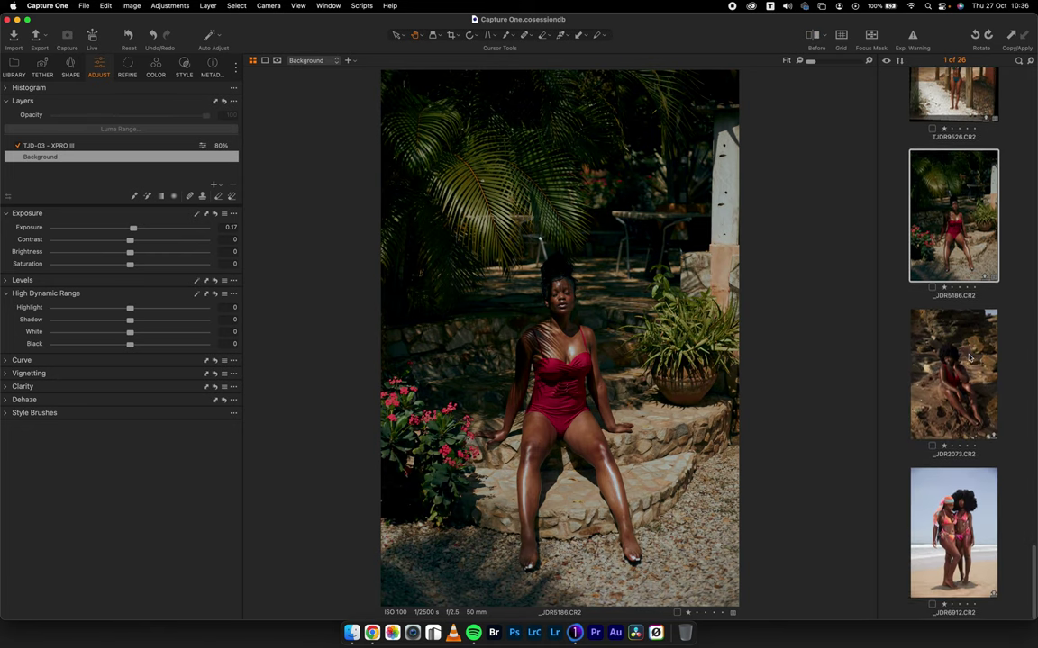
{"action": "left_click", "coordinate": [960, 393]}
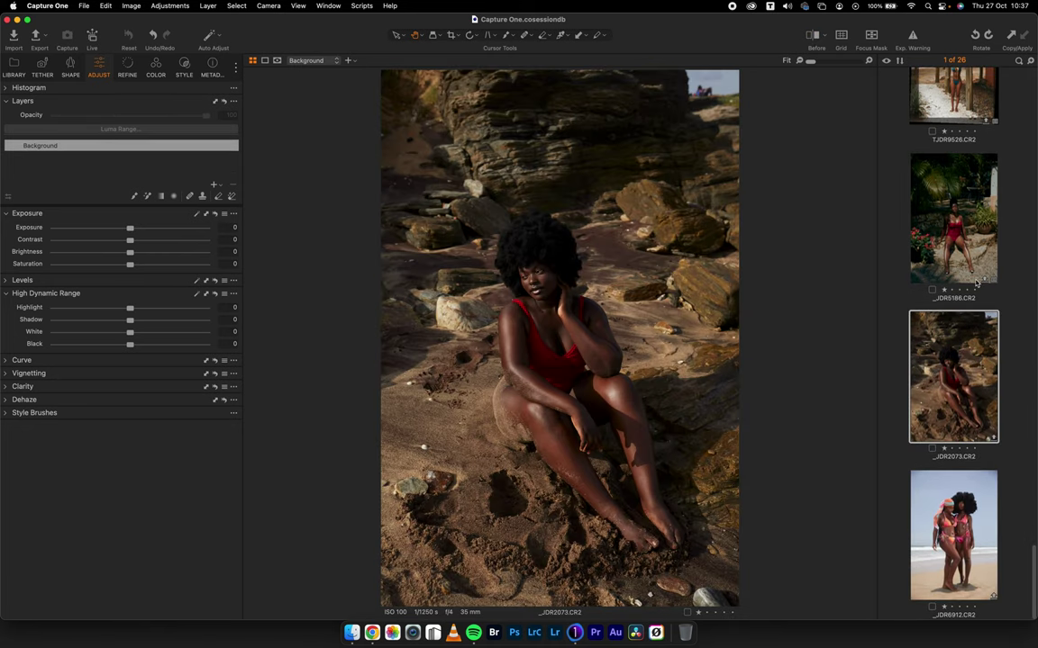
{"action": "left_click", "coordinate": [184, 67]}
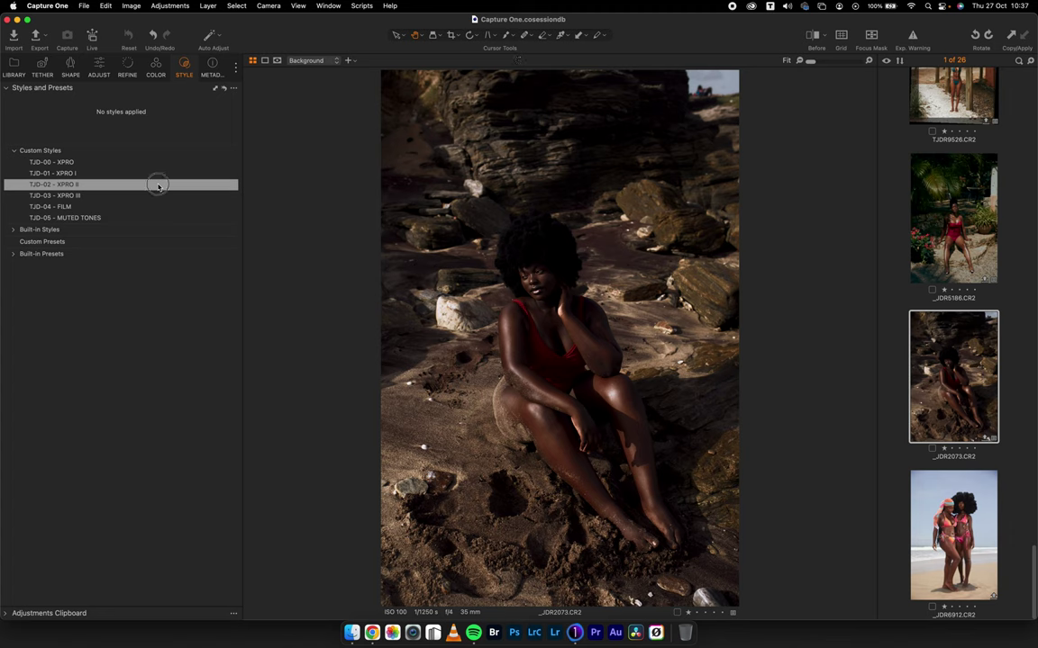
{"action": "left_click", "coordinate": [158, 184]}
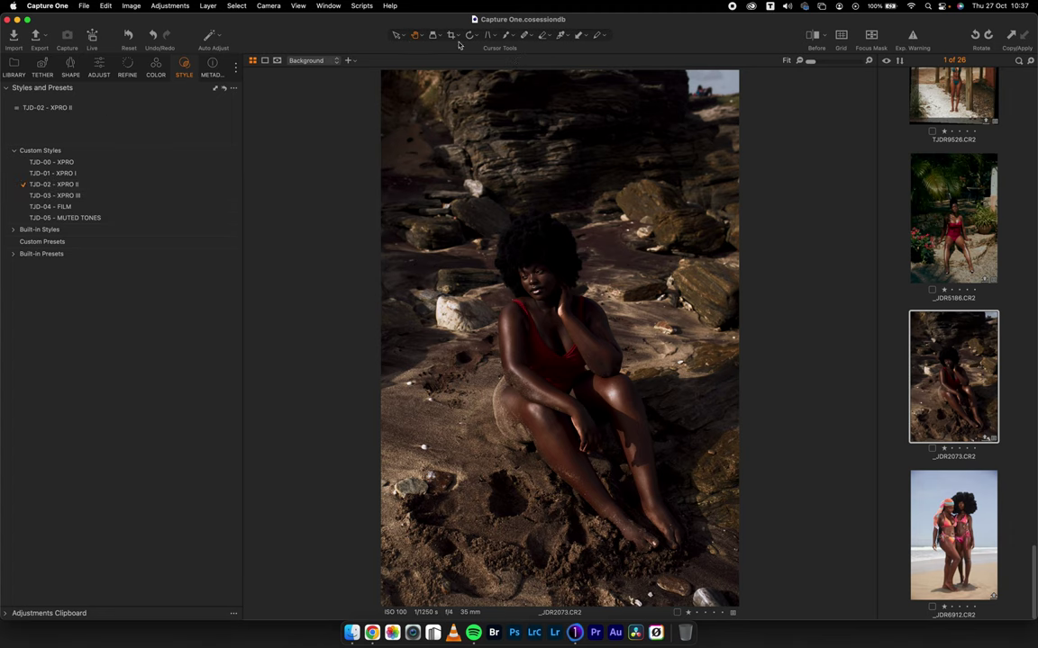
{"action": "left_click_drag", "start_coordinate": [453, 79], "coordinate": [525, 92]}
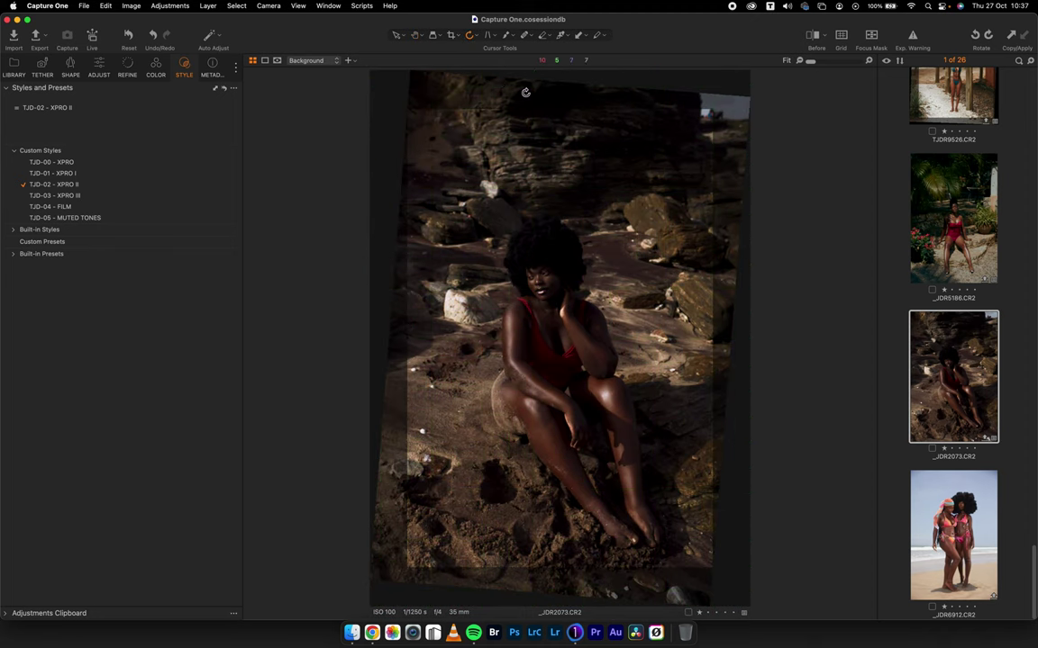
{"action": "left_click", "coordinate": [414, 34]}
Compare the styled and rotated _JDR2073.CR2 with its unedited version
{"action": "left_click", "coordinate": [811, 37]}
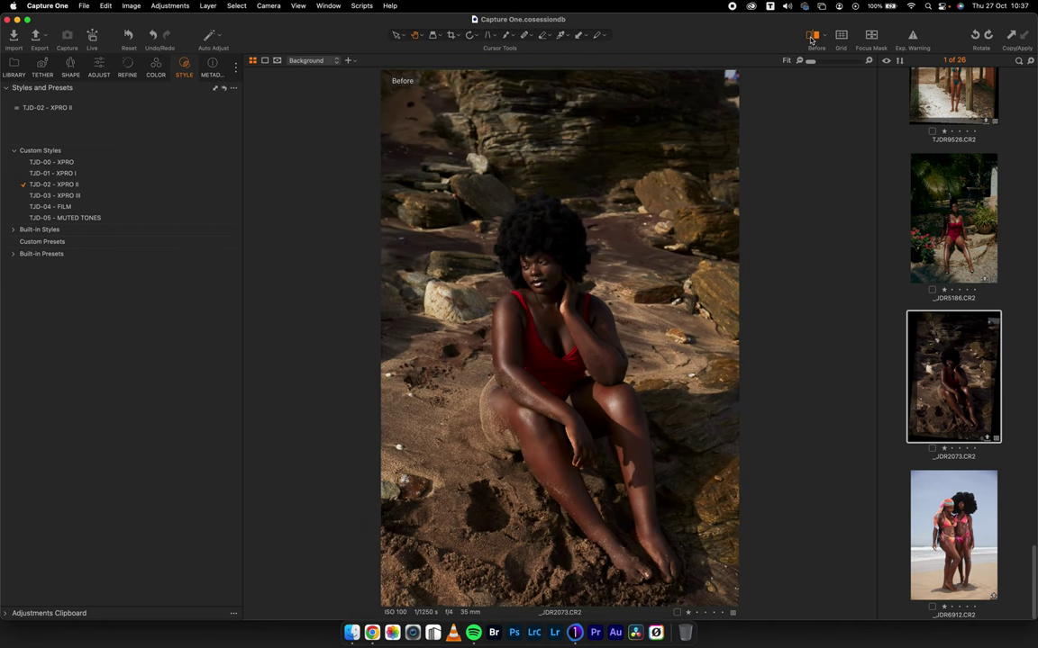
{"action": "left_click", "coordinate": [811, 39]}
{"action": "left_click", "coordinate": [811, 39]}
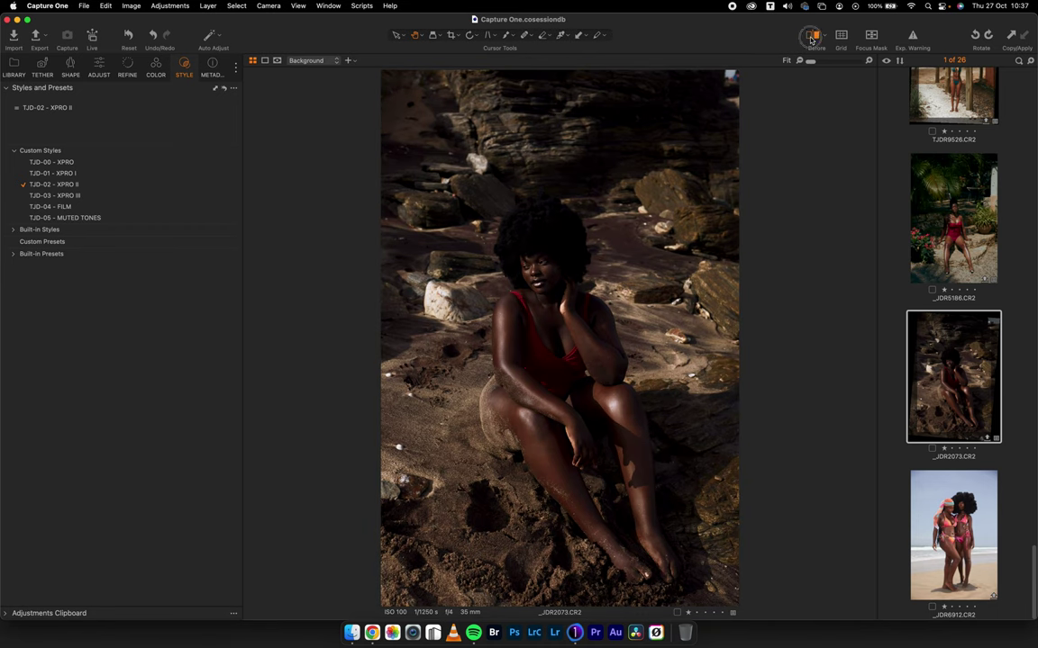
{"action": "left_click", "coordinate": [811, 38]}
{"action": "left_click", "coordinate": [810, 38]}
{"action": "left_click", "coordinate": [810, 38]}
{"action": "left_click", "coordinate": [811, 39]}
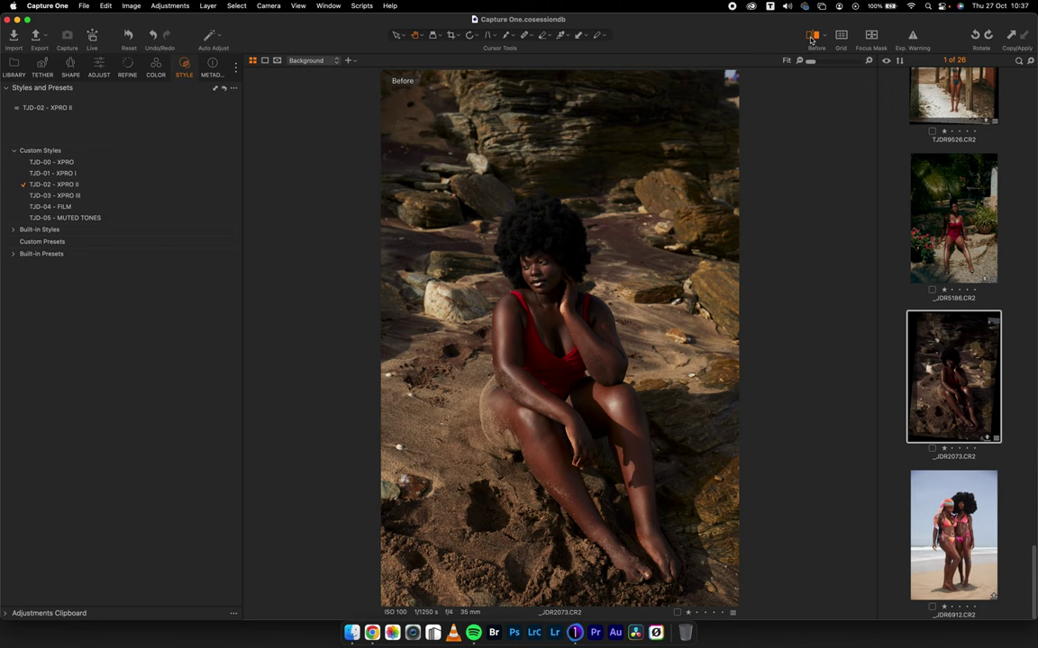
Apply the TJD-01 - XPRO I style to the beach photo _JDR6912.CR2 and display its exposure settings
{"action": "left_click", "coordinate": [953, 535]}
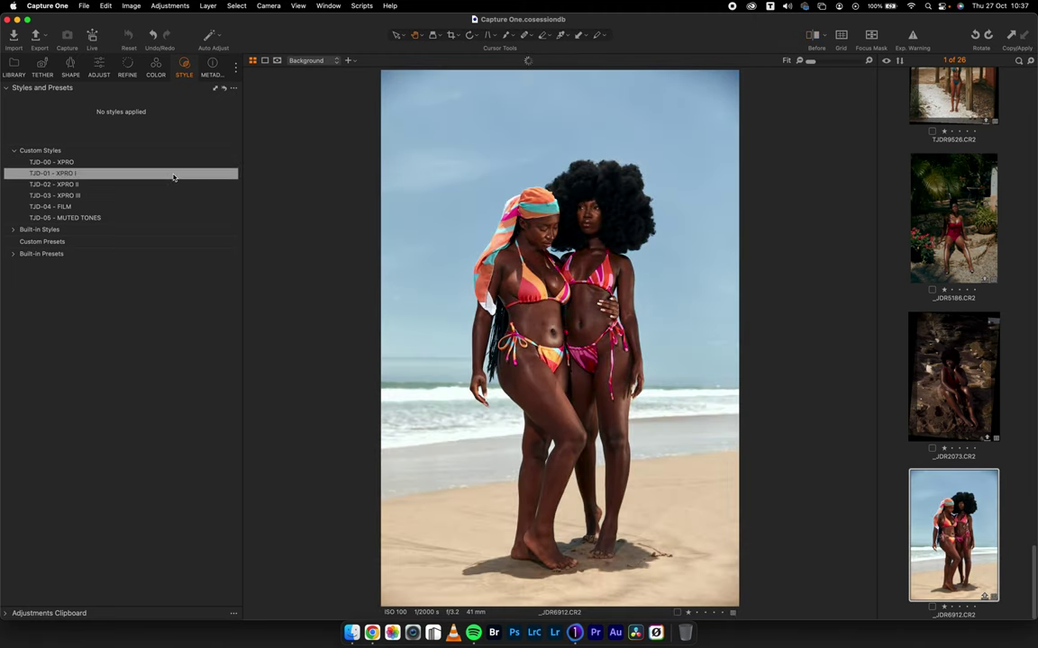
{"action": "left_click", "coordinate": [66, 174]}
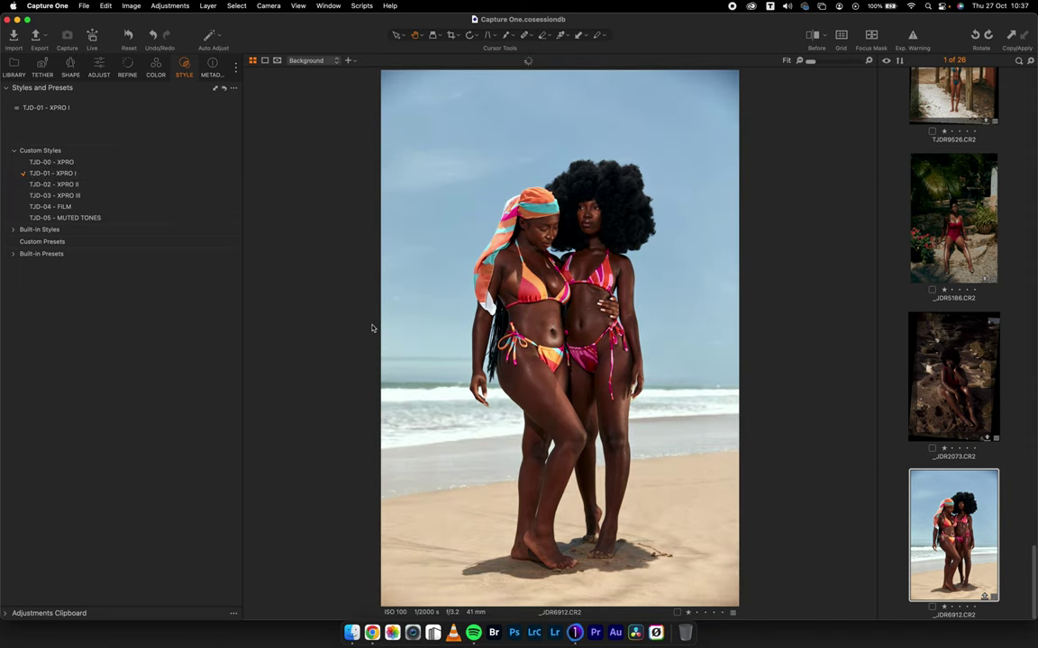
{"action": "left_click", "coordinate": [97, 67]}
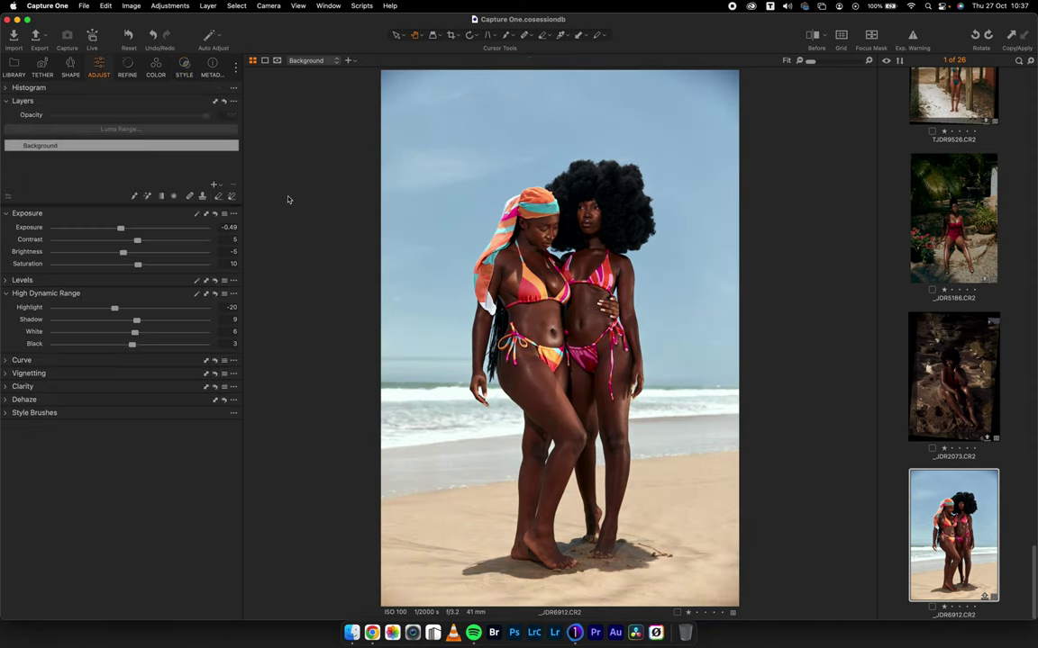
Adjust the blue tones of _JDR6912.CR2 to hue -17.8, saturation 17.6 and lightness -41.2 in the basic Color Editor
{"action": "left_click", "coordinate": [156, 68]}
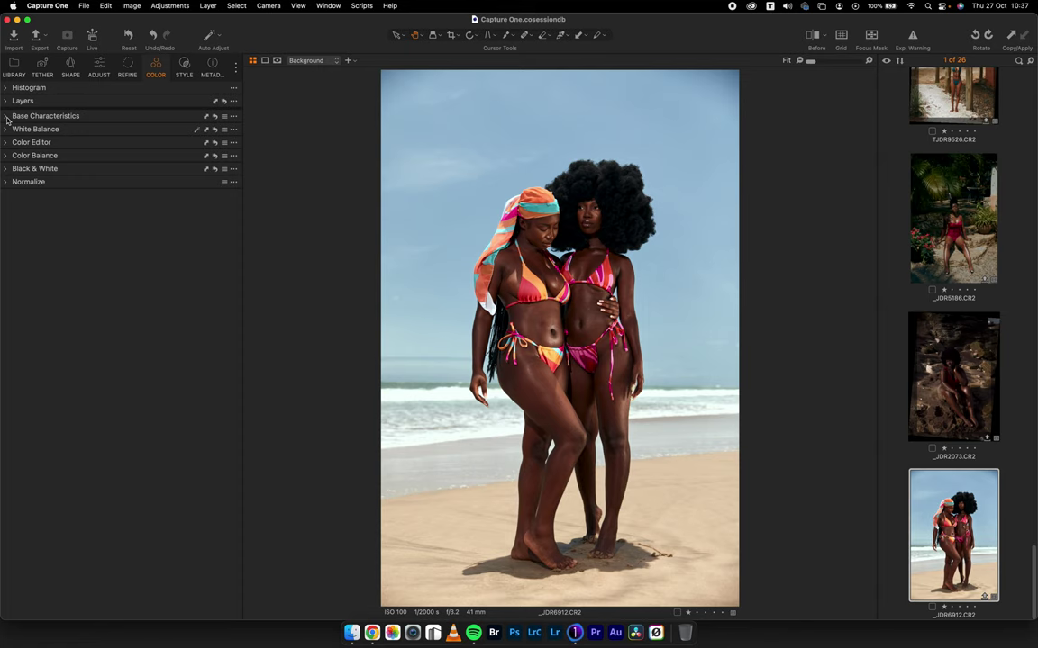
{"action": "left_click", "coordinate": [7, 117]}
{"action": "left_click", "coordinate": [7, 116]}
{"action": "left_click", "coordinate": [6, 143]}
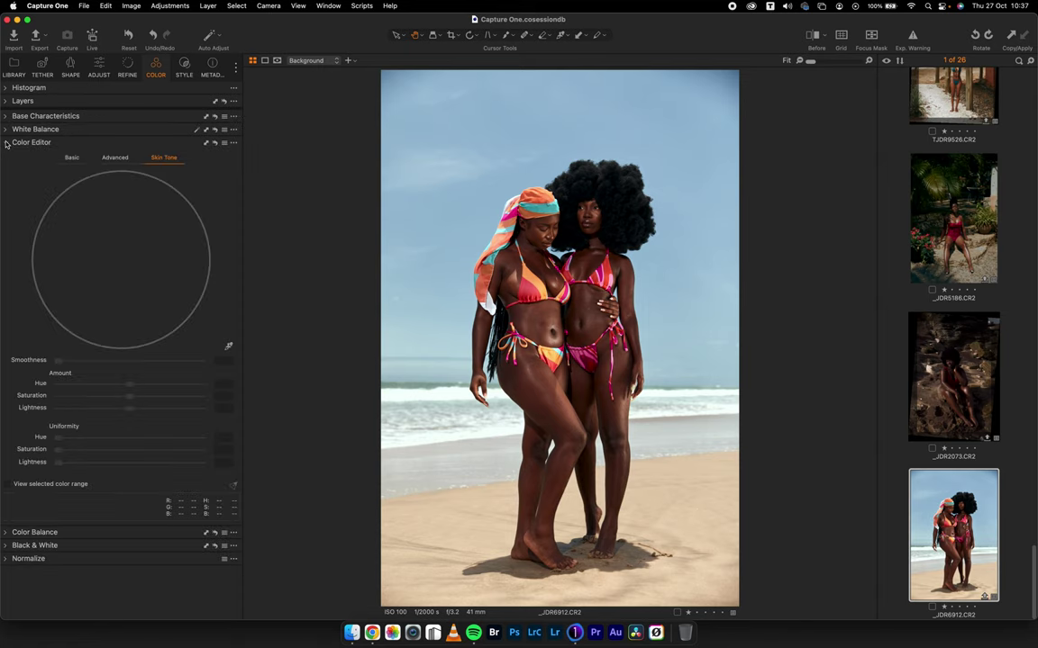
{"action": "left_click", "coordinate": [71, 156]}
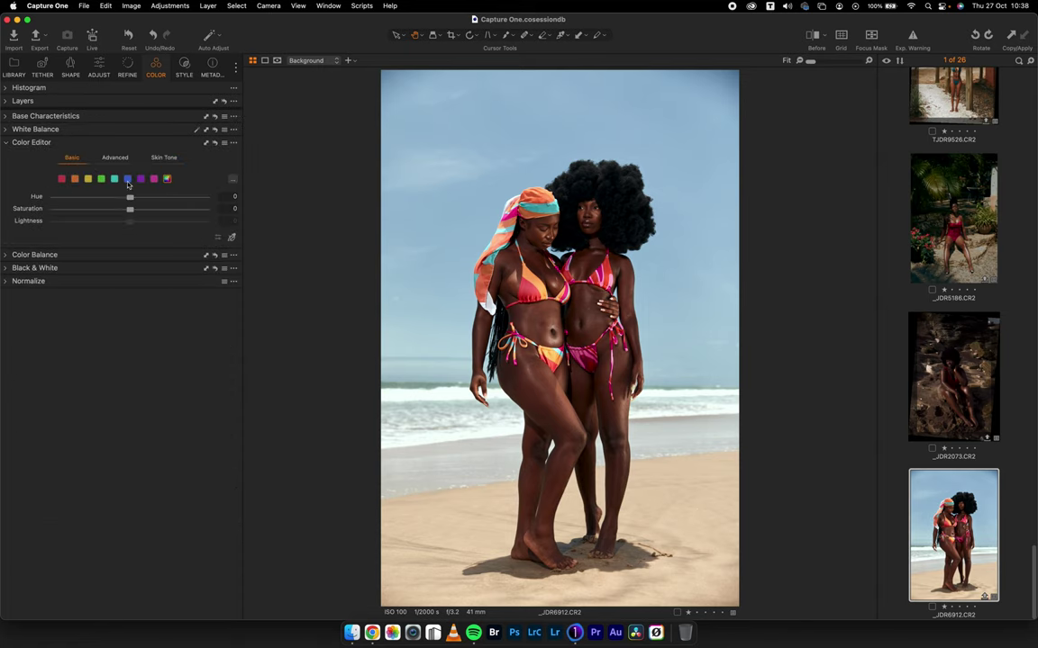
{"action": "left_click", "coordinate": [128, 181]}
{"action": "mouse_move", "coordinate": [82, 224]}
{"action": "left_mouse_down"}
{"action": "mouse_move", "coordinate": [47, 222]}
{"action": "mouse_move", "coordinate": [66, 221]}
{"action": "left_mouse_up"}
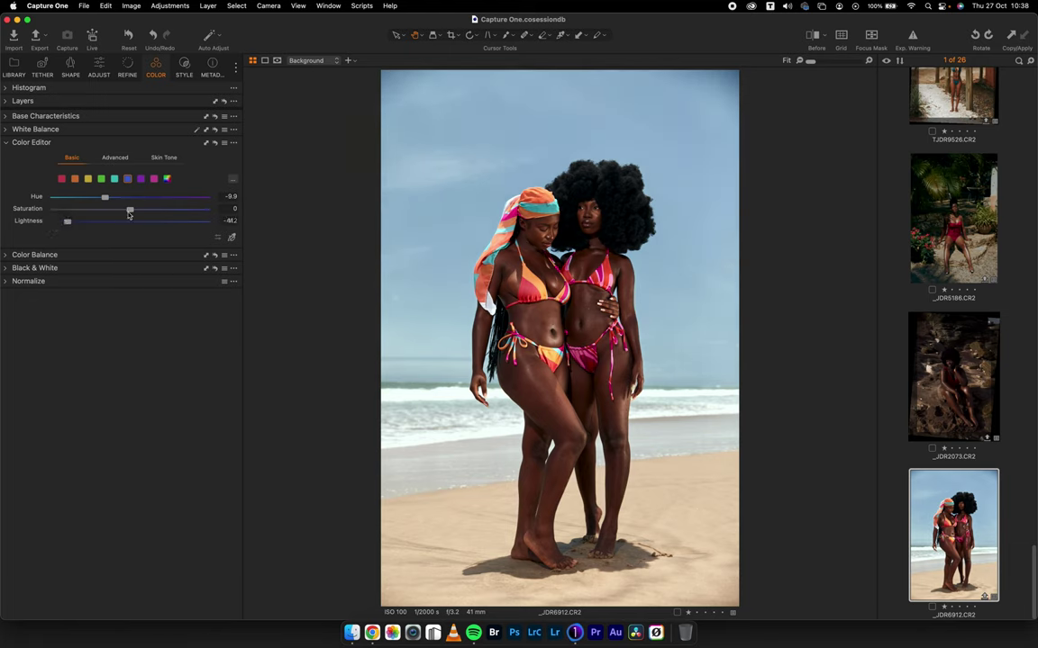
{"action": "left_click_drag", "start_coordinate": [131, 209], "coordinate": [86, 200]}
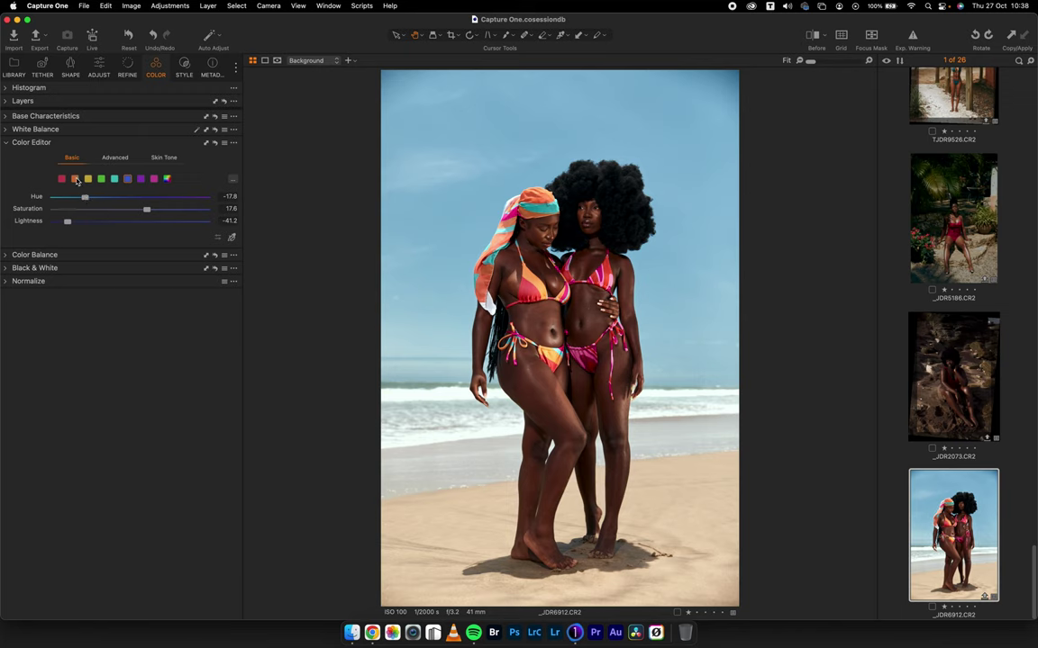
Fine-tune the hue, saturation and lightness of the orange tones in _JDR6912.CR2
{"action": "left_click", "coordinate": [80, 180]}
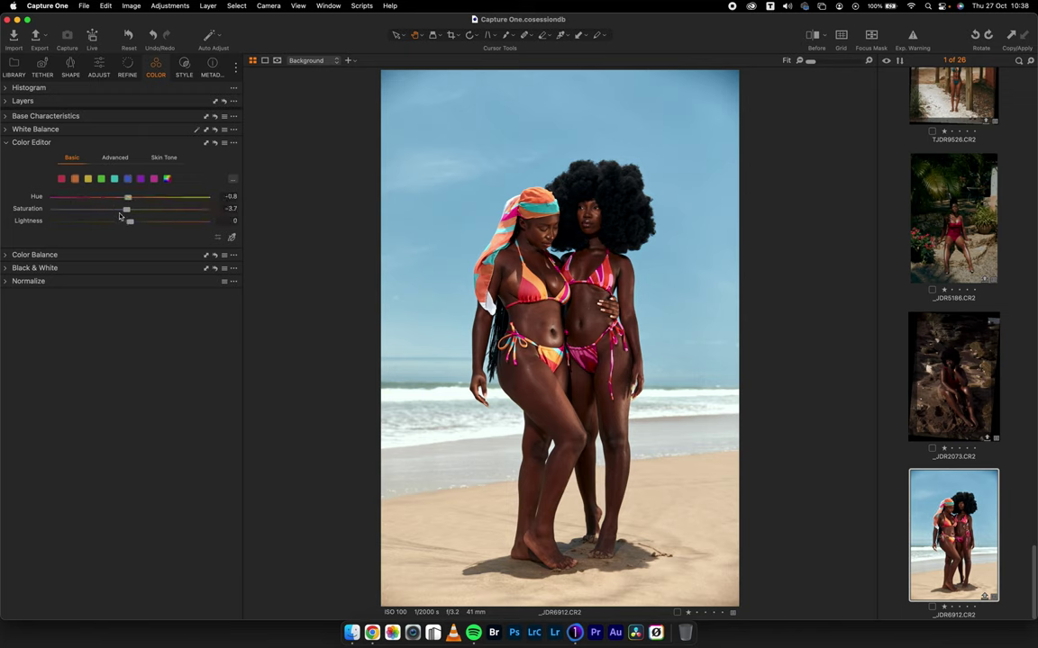
{"action": "left_click_drag", "start_coordinate": [131, 224], "coordinate": [119, 210]}
{"action": "left_click", "coordinate": [32, 142]}
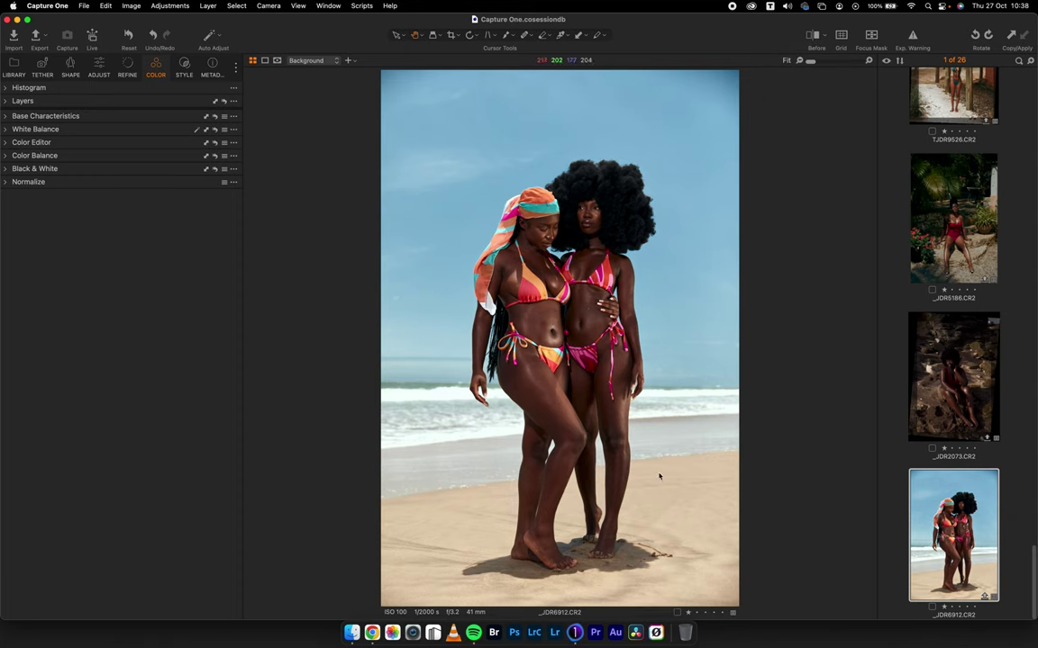
Add an adjustment layer to _JDR6912.CR2 with a linear gradient mask running from the sand up to the waves
{"action": "left_click", "coordinate": [99, 71]}
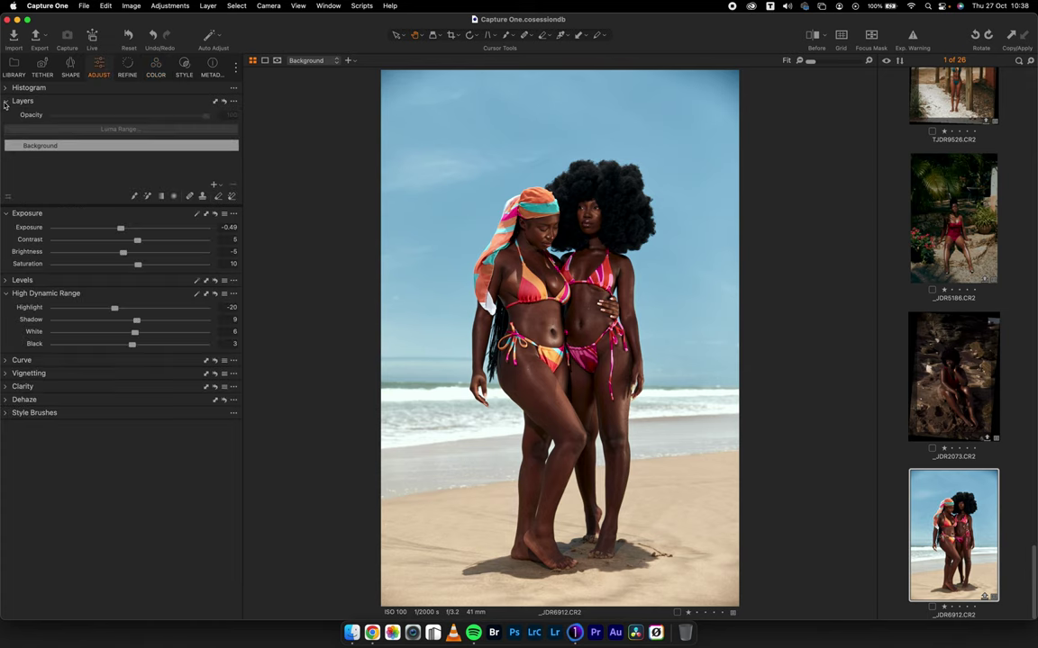
{"action": "left_click", "coordinate": [215, 186]}
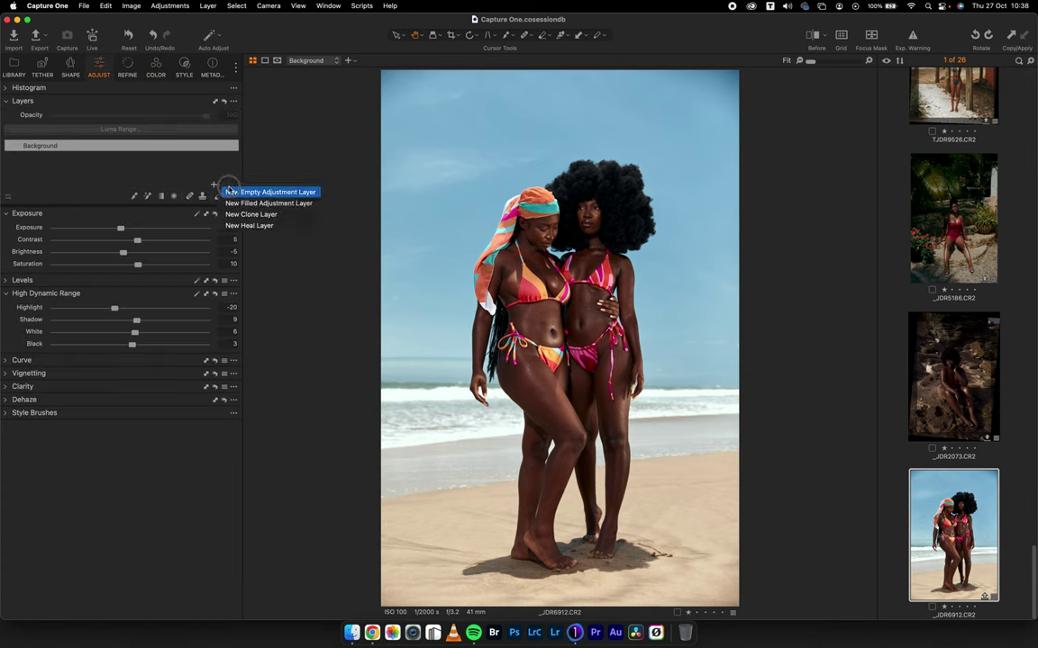
{"action": "left_click", "coordinate": [214, 159]}
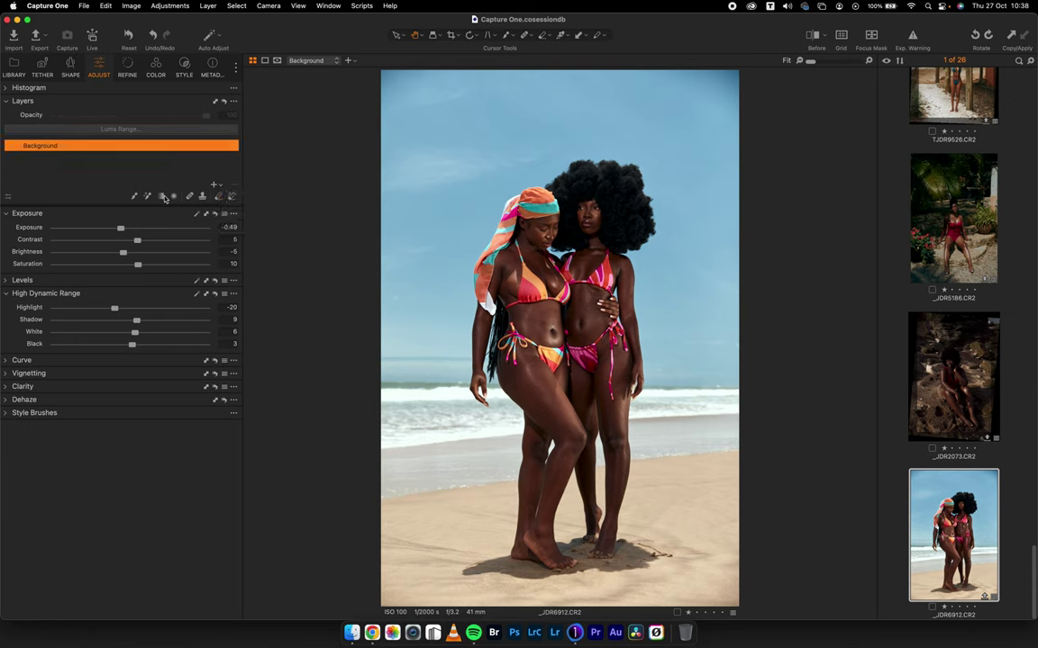
{"action": "left_click", "coordinate": [163, 195]}
{"action": "left_click_drag", "start_coordinate": [533, 522], "coordinate": [566, 394]}
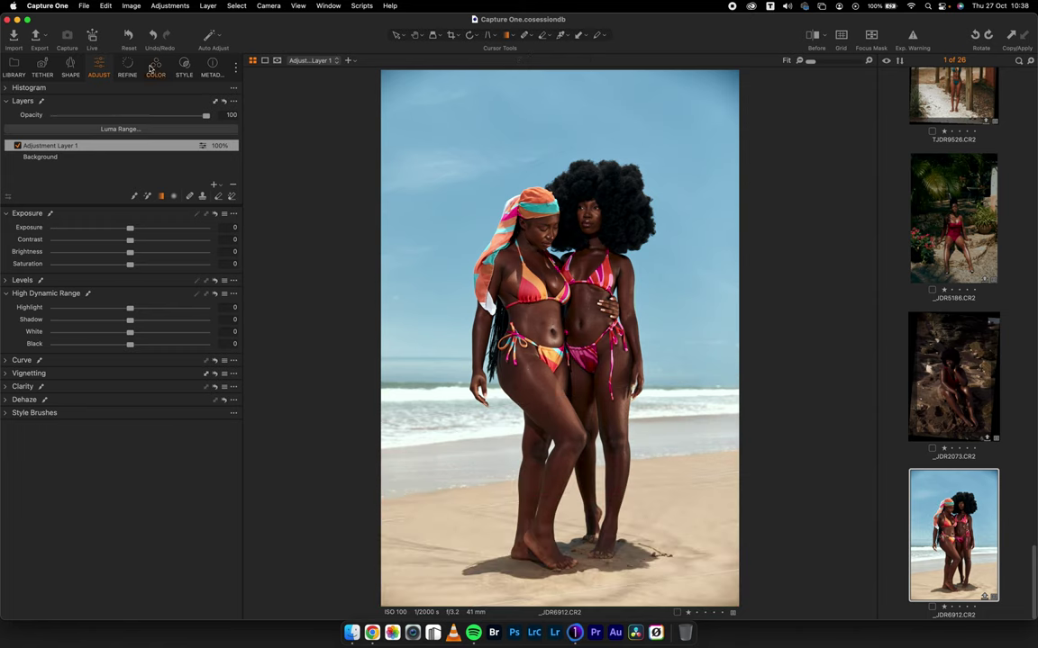
Reduce the yellow tones' saturation to -80 on Adjustment Layer 1 with the basic Color Editor
{"action": "left_click", "coordinate": [147, 73]}
{"action": "left_click", "coordinate": [10, 144]}
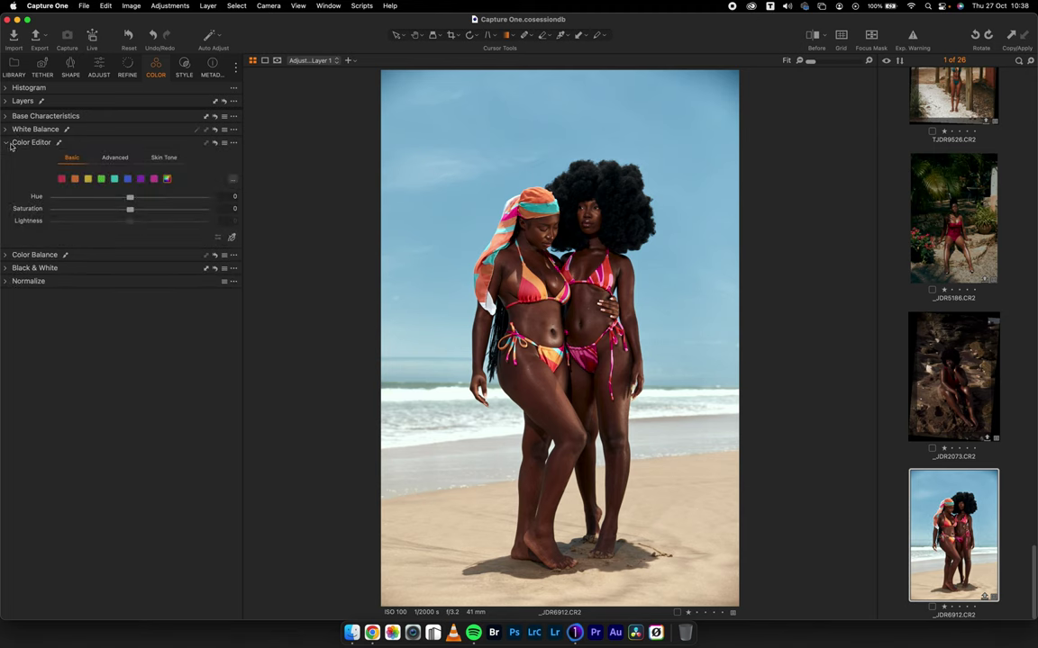
{"action": "left_click", "coordinate": [88, 179]}
{"action": "left_click_drag", "start_coordinate": [130, 209], "coordinate": [18, 209]}
Sample the sand color in the advanced Color Editor, set its saturation to -39.4, and shift the selected range toward yellow using the range preview
{"action": "left_click", "coordinate": [115, 158]}
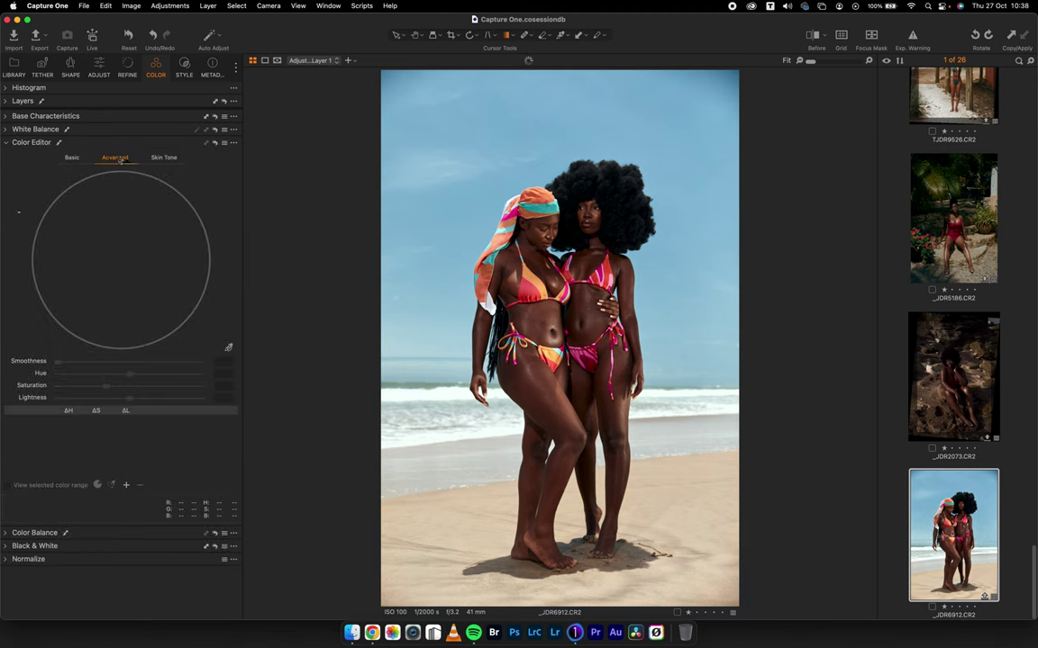
{"action": "left_click", "coordinate": [229, 347]}
{"action": "left_click", "coordinate": [394, 510]}
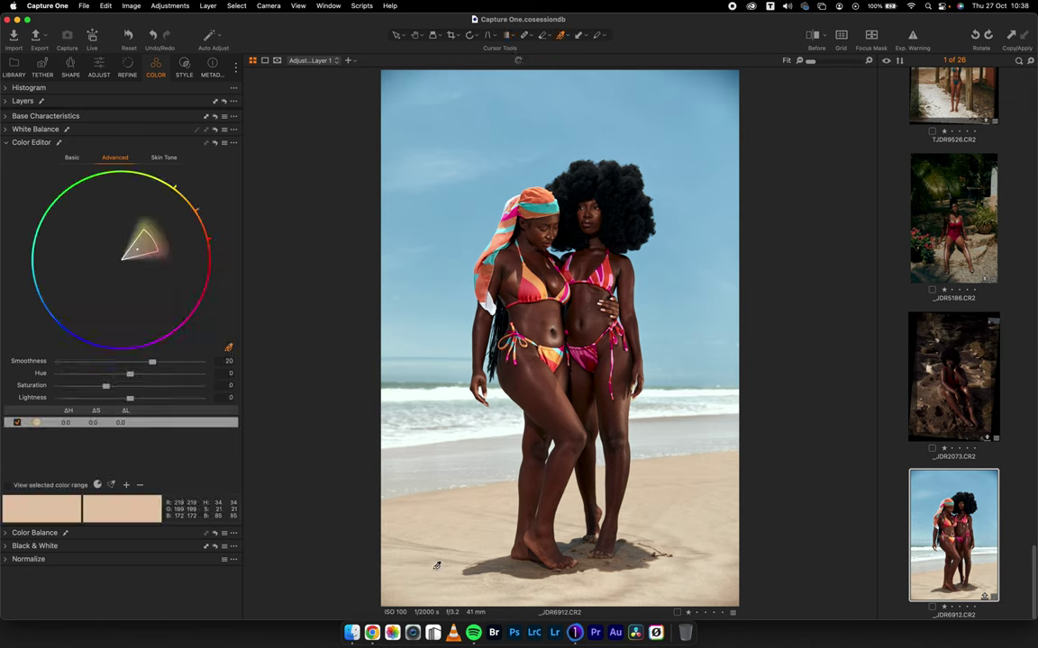
{"action": "mouse_move", "coordinate": [105, 385]}
{"action": "left_mouse_down"}
{"action": "mouse_move", "coordinate": [63, 390]}
{"action": "mouse_move", "coordinate": [85, 387]}
{"action": "left_mouse_up"}
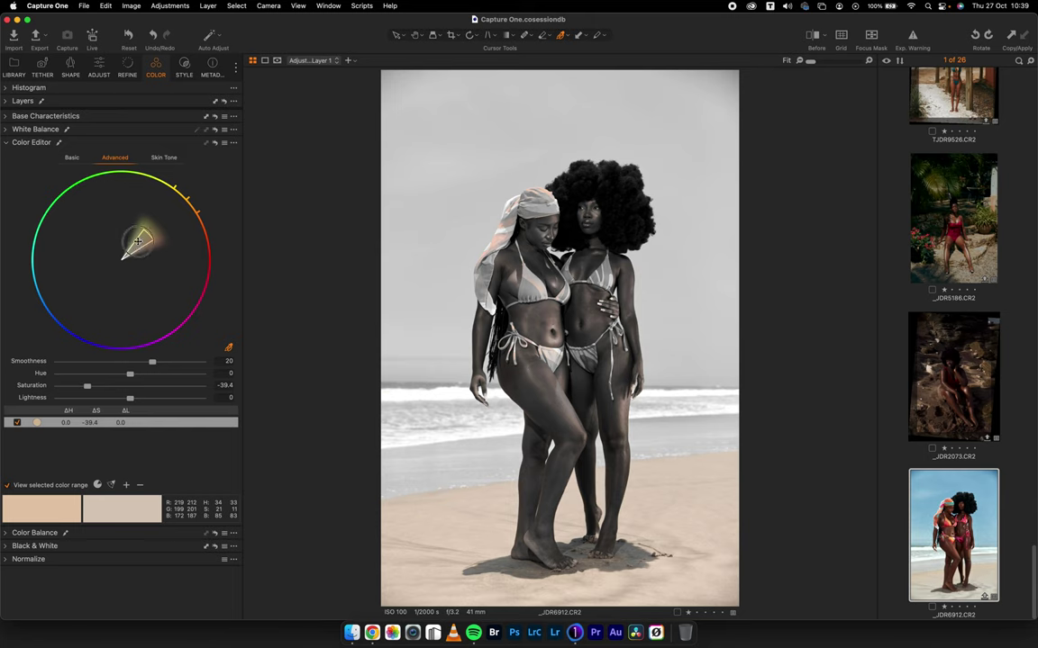
{"action": "left_click_drag", "start_coordinate": [136, 249], "coordinate": [143, 239]}
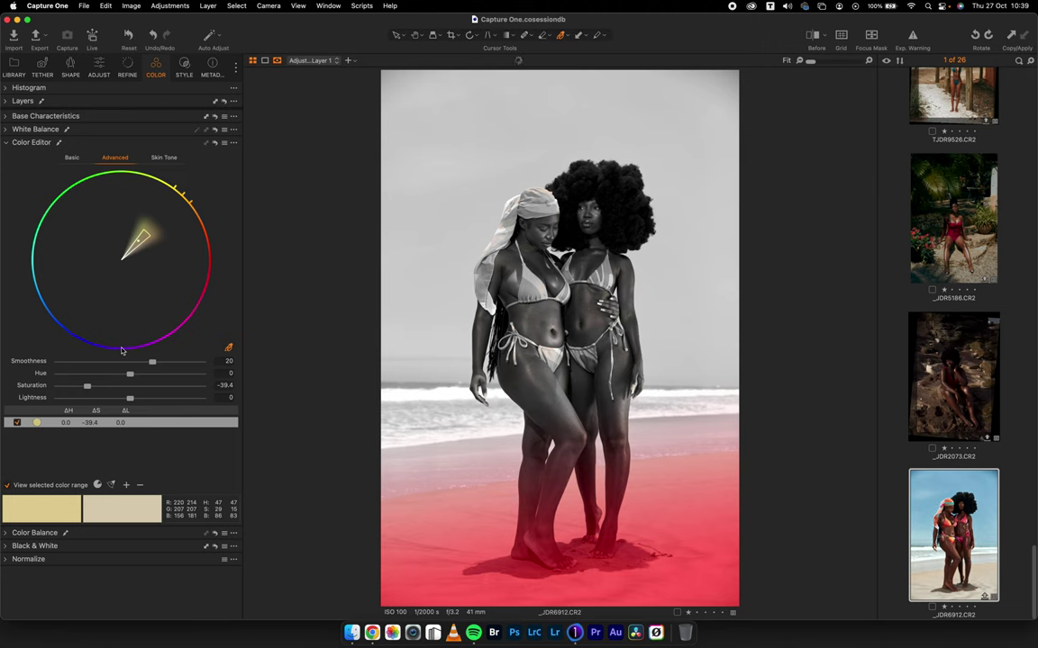
{"action": "left_click", "coordinate": [8, 485]}
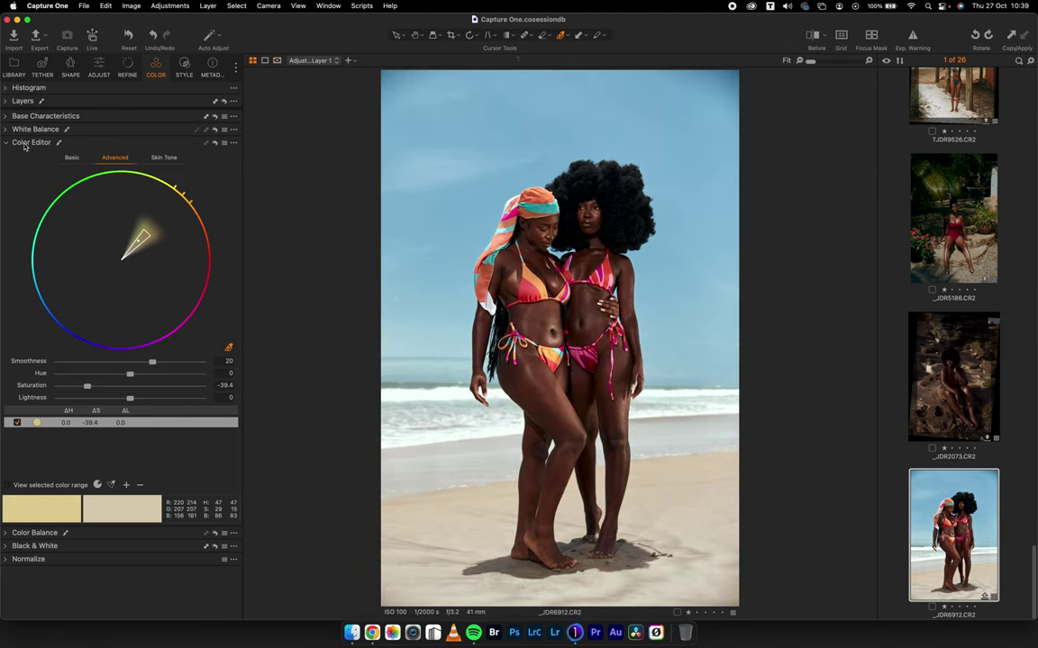
Raise lightness to 50 for the yellow tones in the basic Color Editor and to 52.6 for the sampled sand color in the advanced one
{"action": "left_click", "coordinate": [72, 158]}
{"action": "left_click_drag", "start_coordinate": [131, 223], "coordinate": [224, 217]}
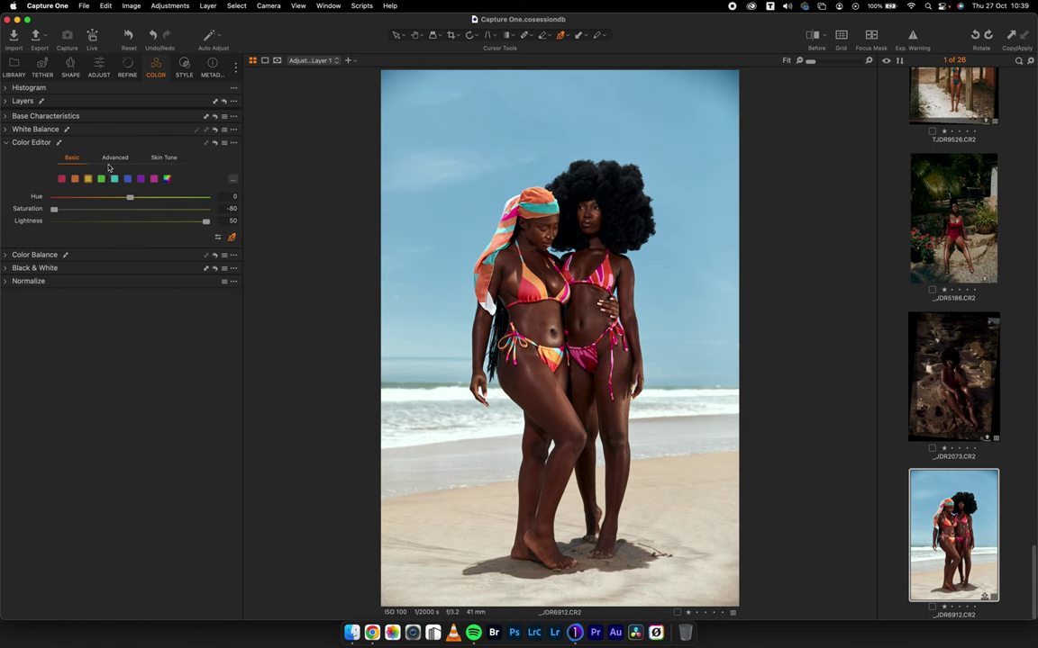
{"action": "left_click", "coordinate": [115, 157]}
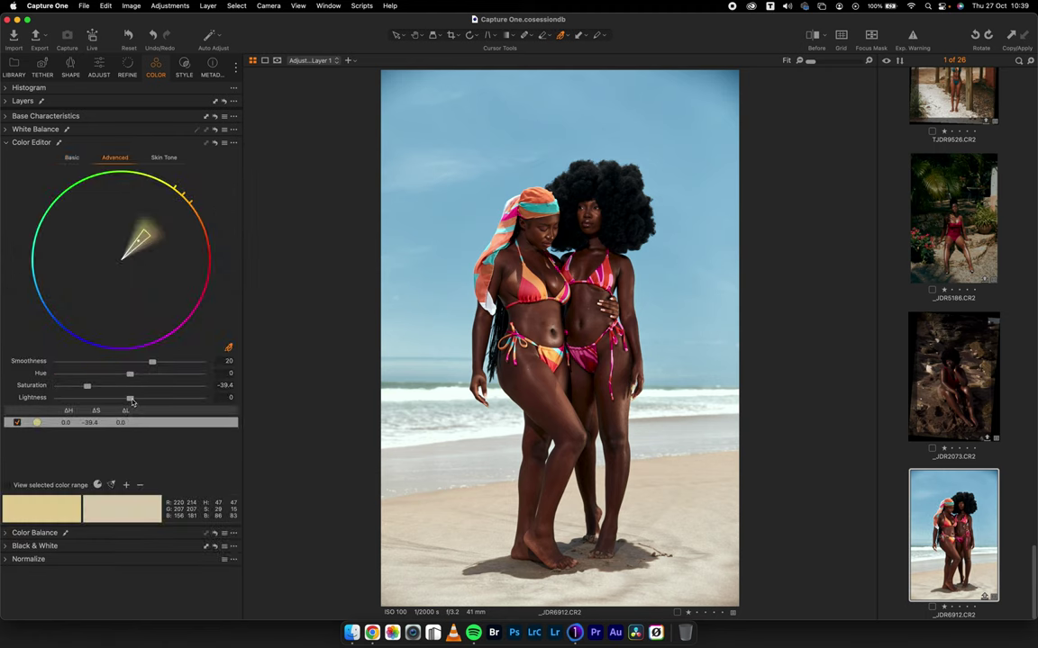
{"action": "left_click_drag", "start_coordinate": [129, 397], "coordinate": [175, 399]}
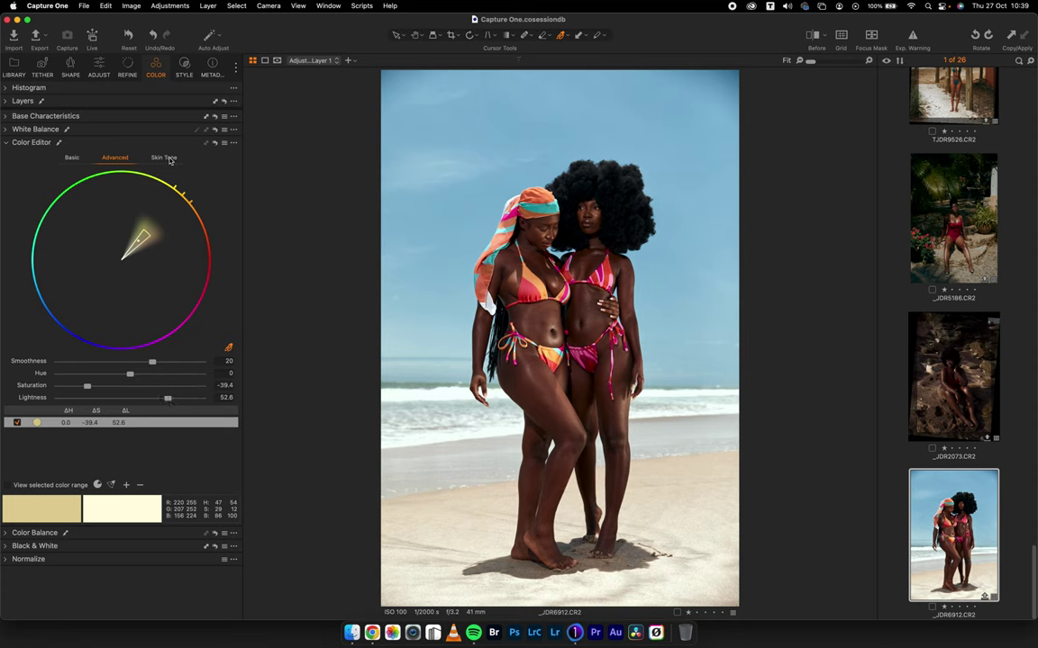
Collapse the Color Editor and compare the edited _JDR6912.CR2 with its original using the Before/After view
{"action": "left_click", "coordinate": [13, 143]}
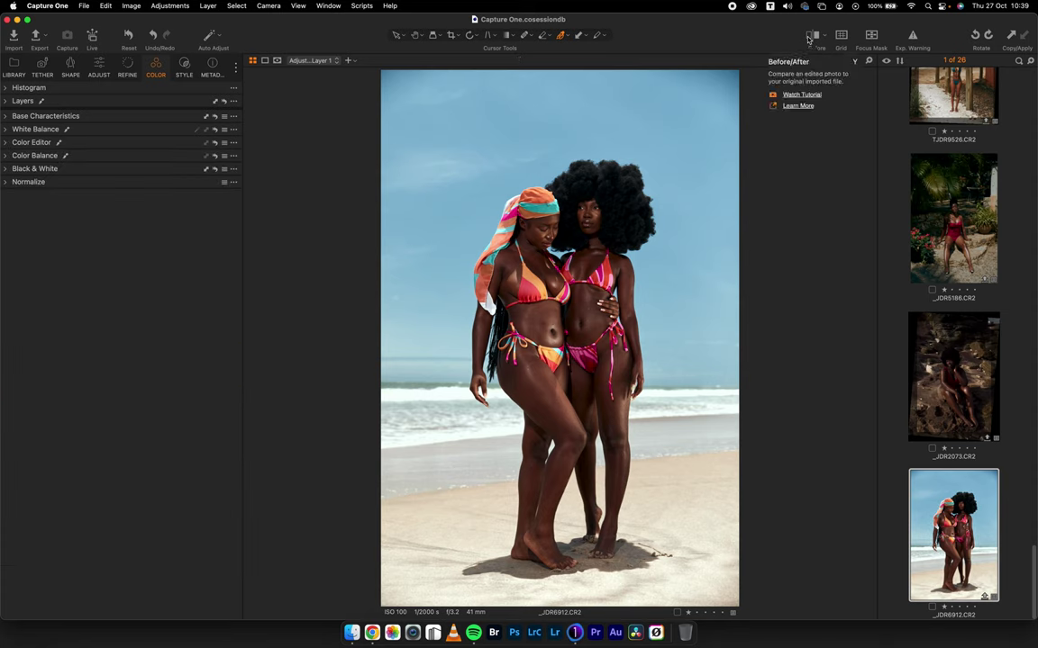
{"action": "left_click", "coordinate": [808, 40]}
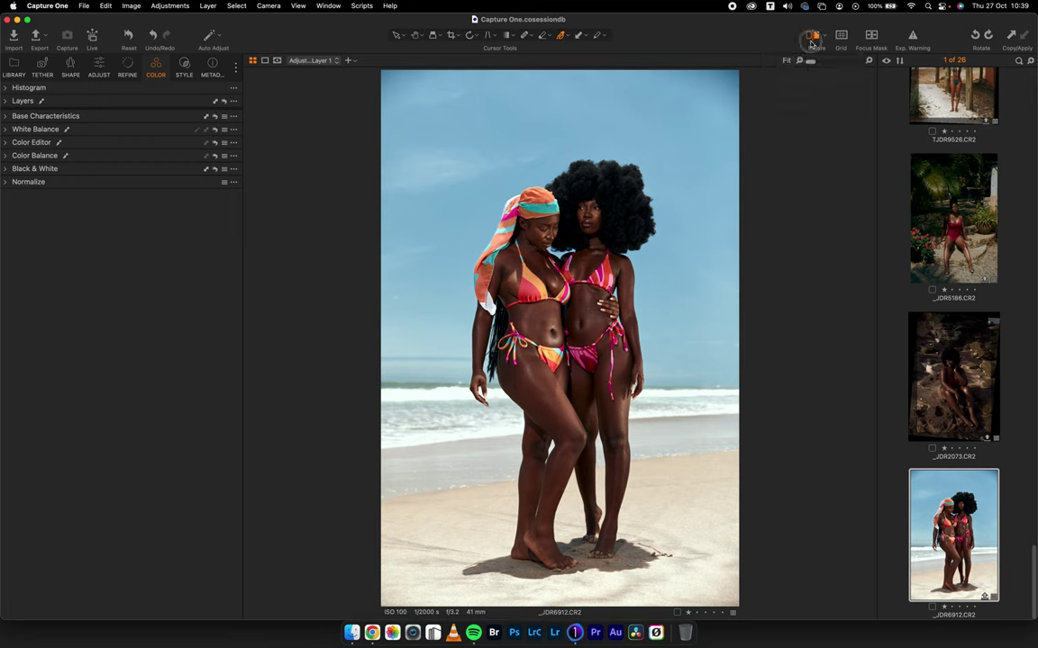
{"action": "left_click", "coordinate": [811, 43]}
Return to the start of the photo collection and view IMG_9721.CR2 followed by IMG_9672.CR2
{"action": "scroll", "coordinate": [947, 264], "scroll_direction": "up", "scroll_amount": 20}
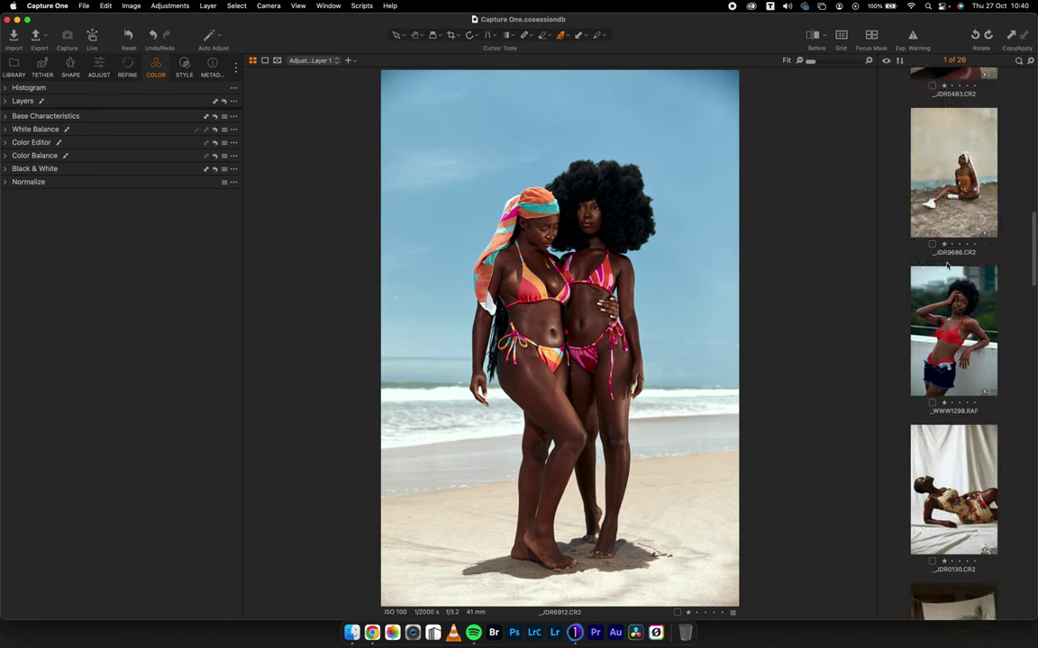
{"action": "scroll", "coordinate": [947, 264], "scroll_direction": "up", "scroll_amount": 10}
{"action": "left_click", "coordinate": [947, 264]}
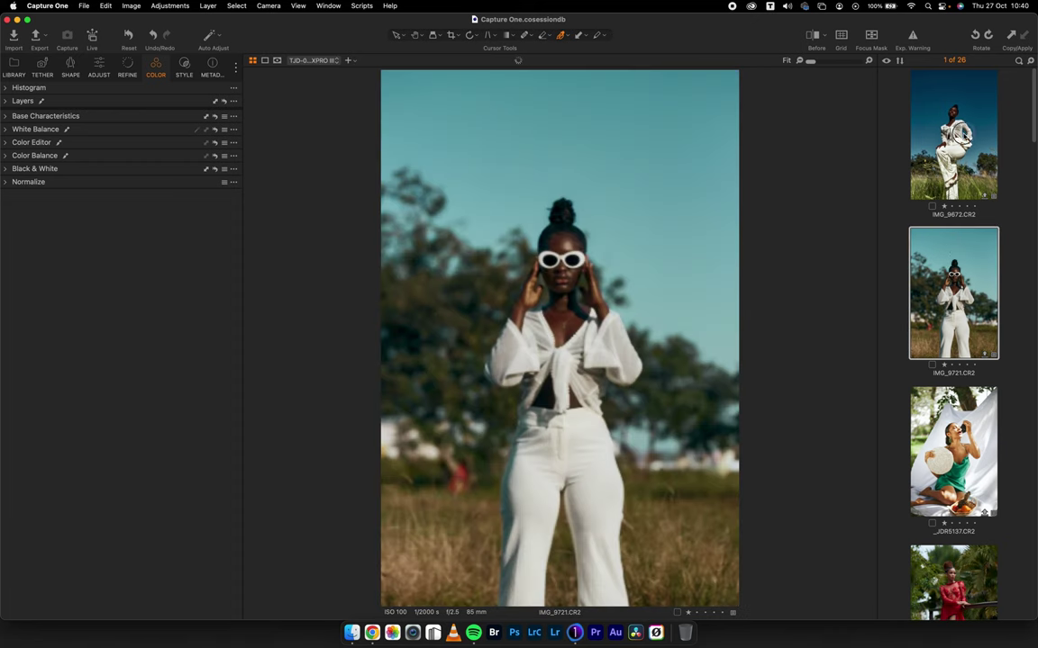
{"action": "key", "text": "Up"}
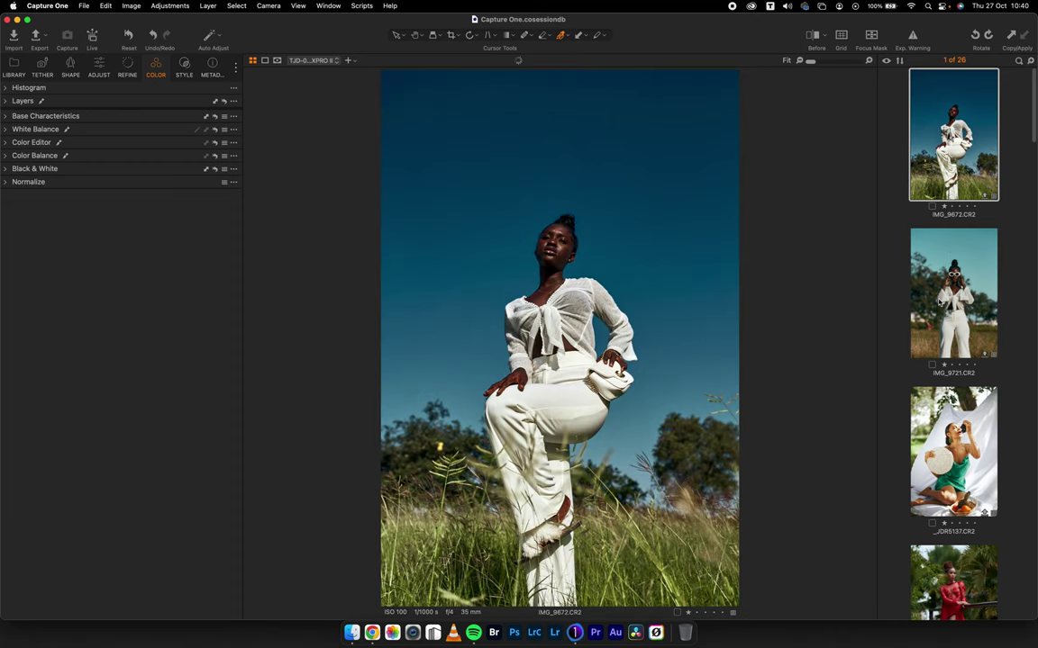